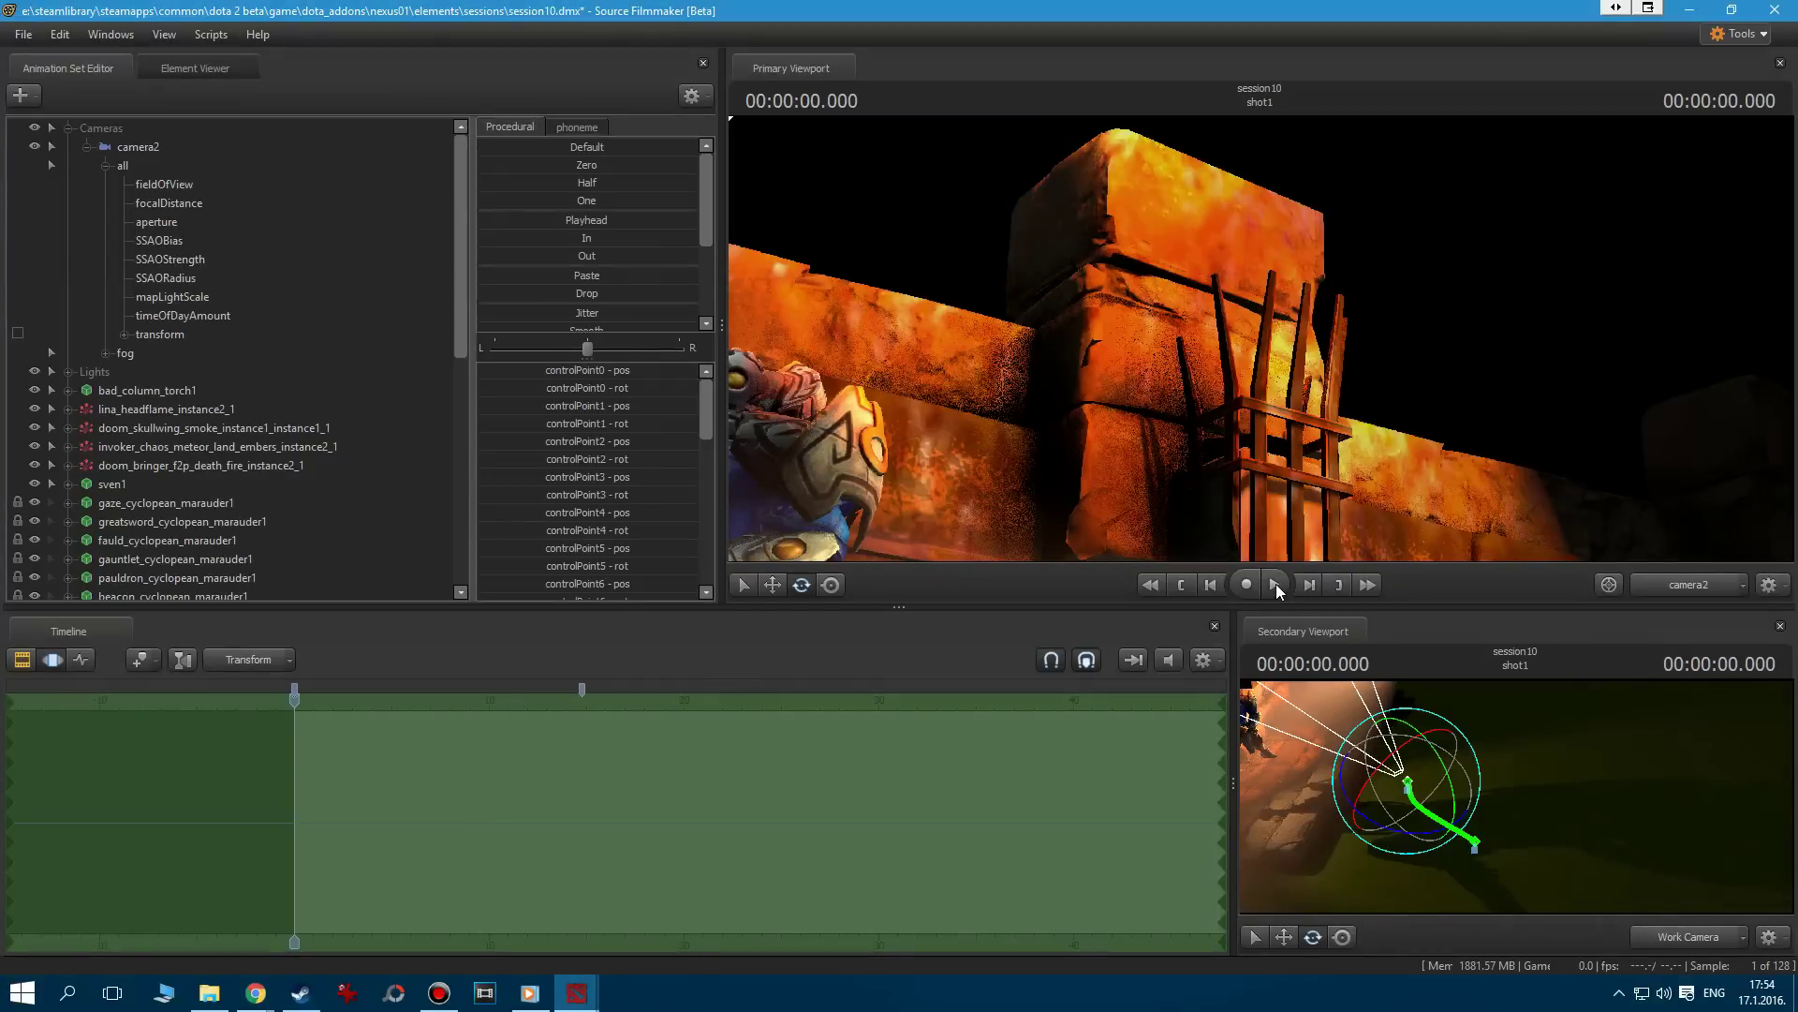
# Play back the finished torch scene in the Primary Viewport, then stop playback
pyautogui.click(1276, 582)
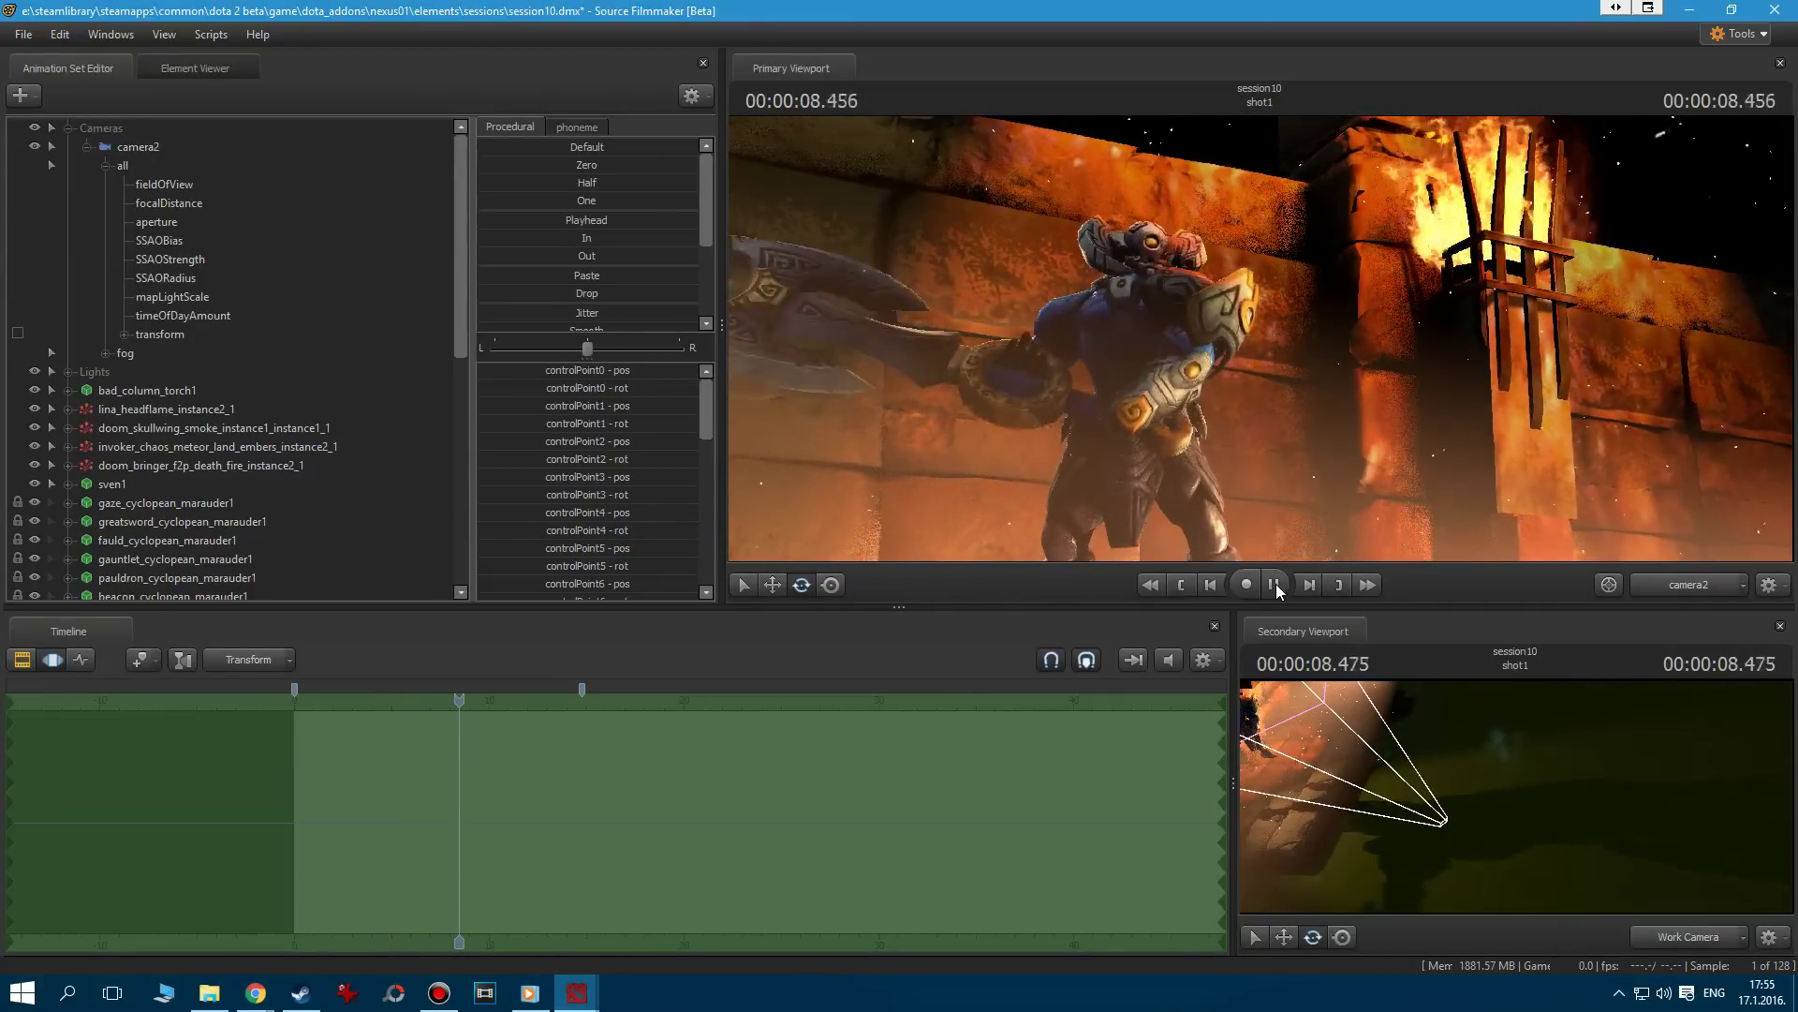
pyautogui.click(1276, 583)
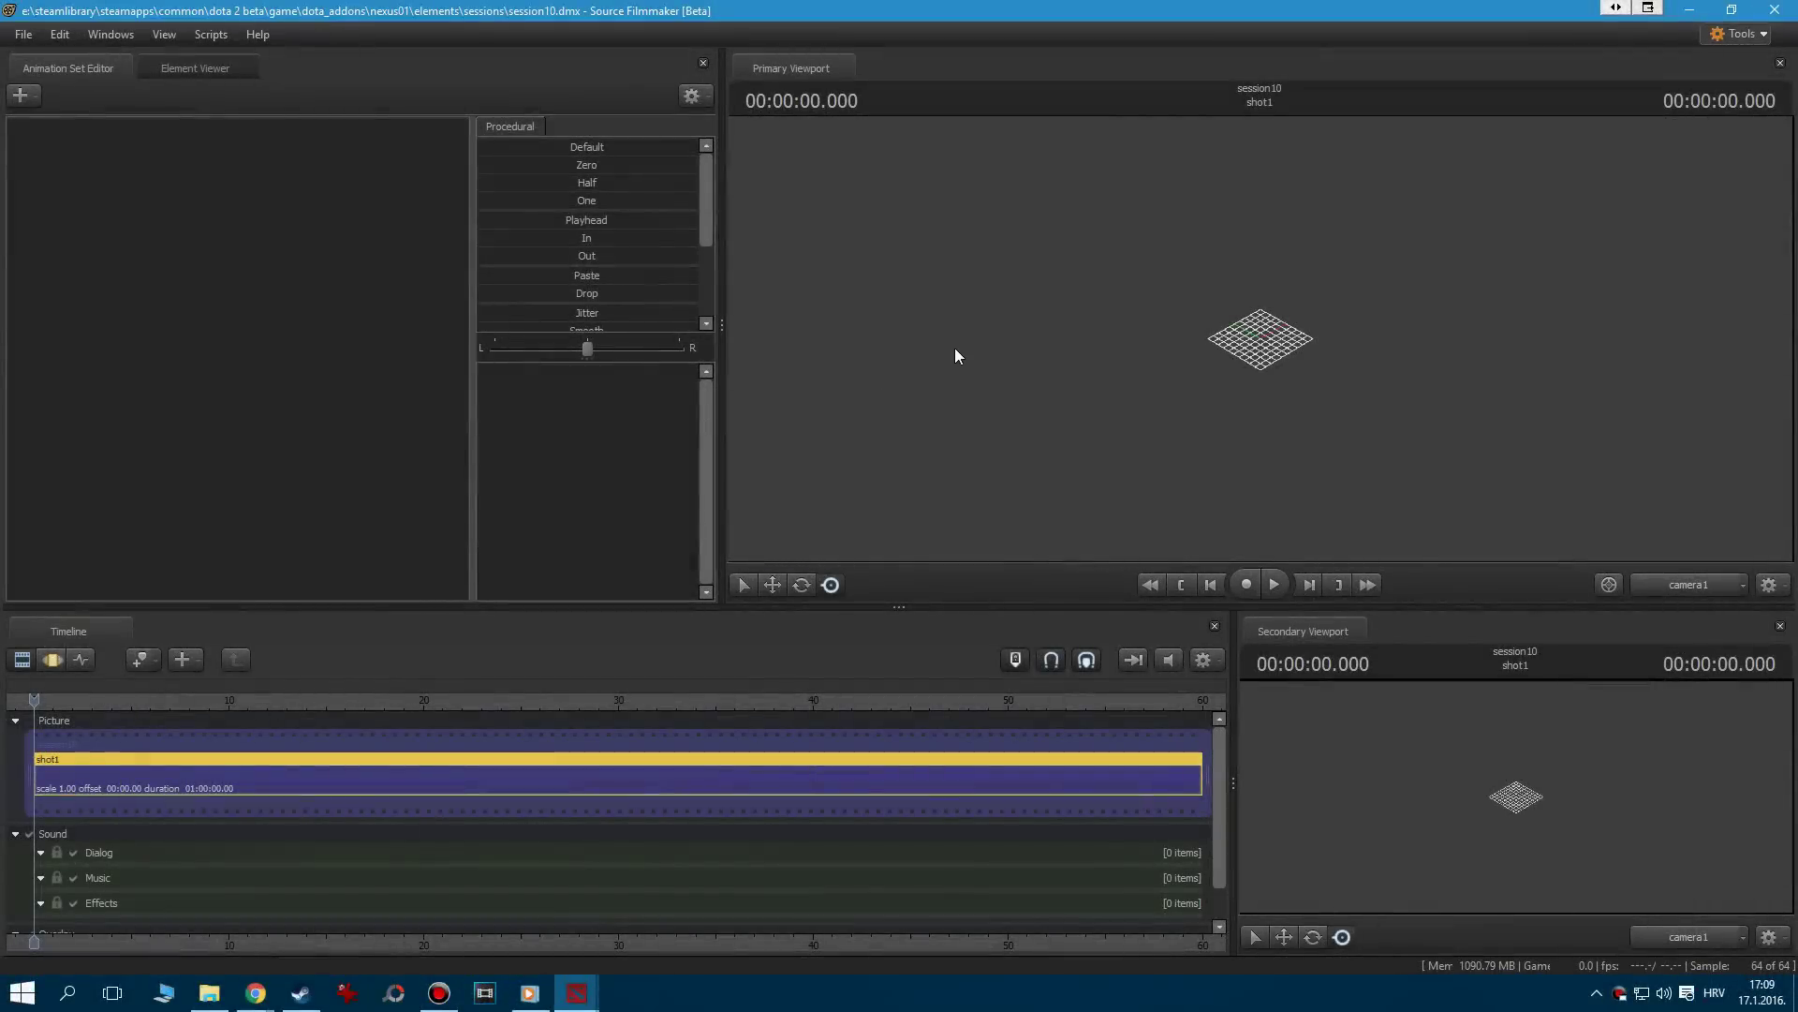
# Load the stone-wall map from the map browser, sorted by mod
pyautogui.rightClick(953, 346)
pyautogui.click(998, 557)
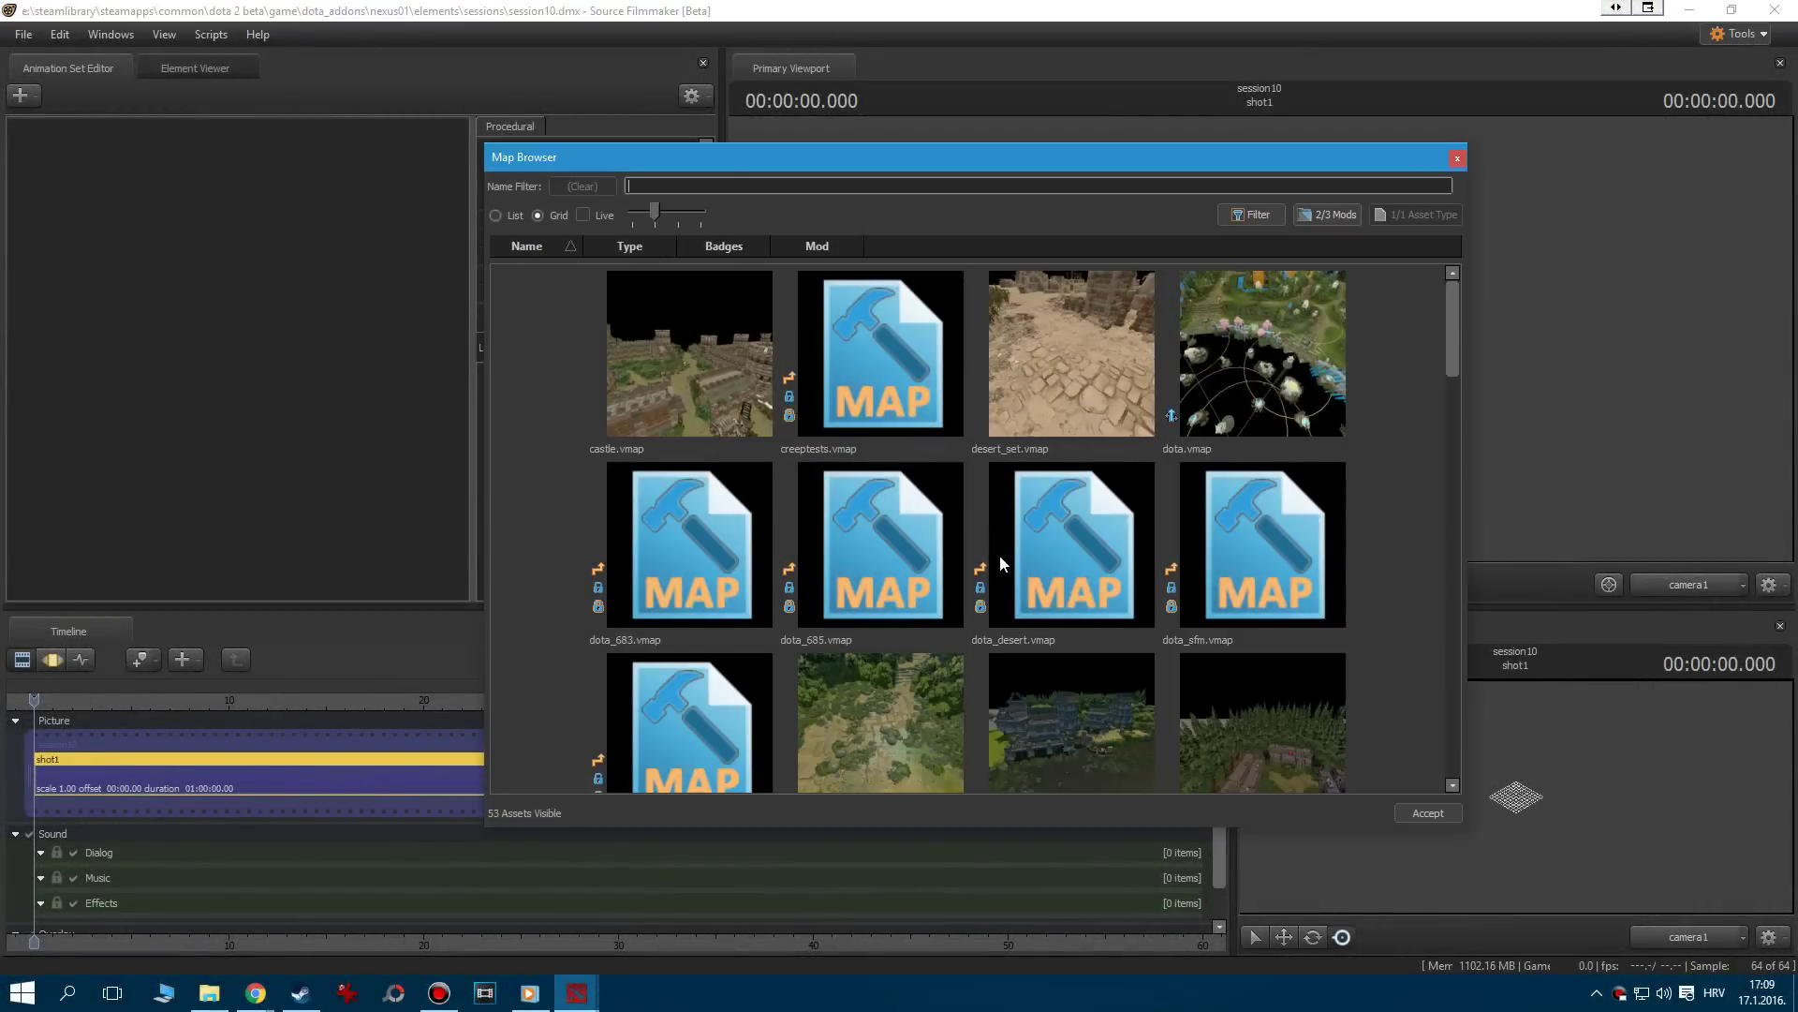
pyautogui.click(831, 247)
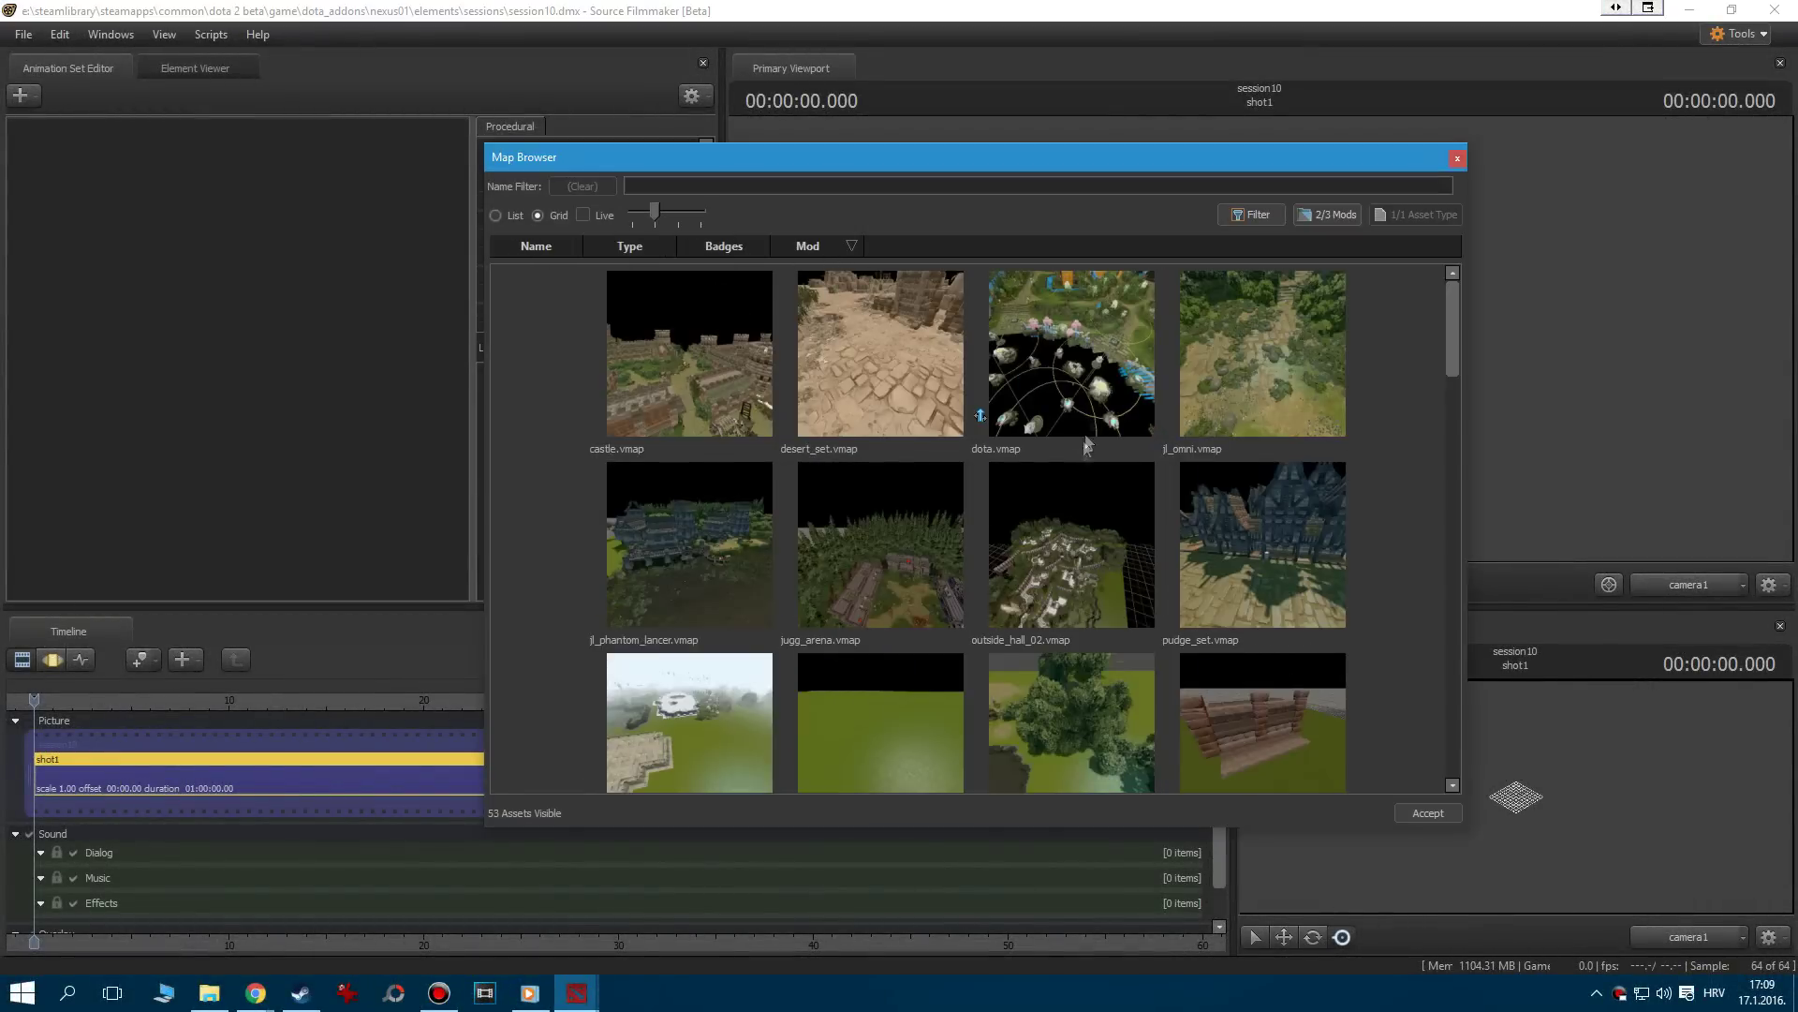
pyautogui.scroll(-3, 1244, 458)
pyautogui.doubleClick(1244, 457)
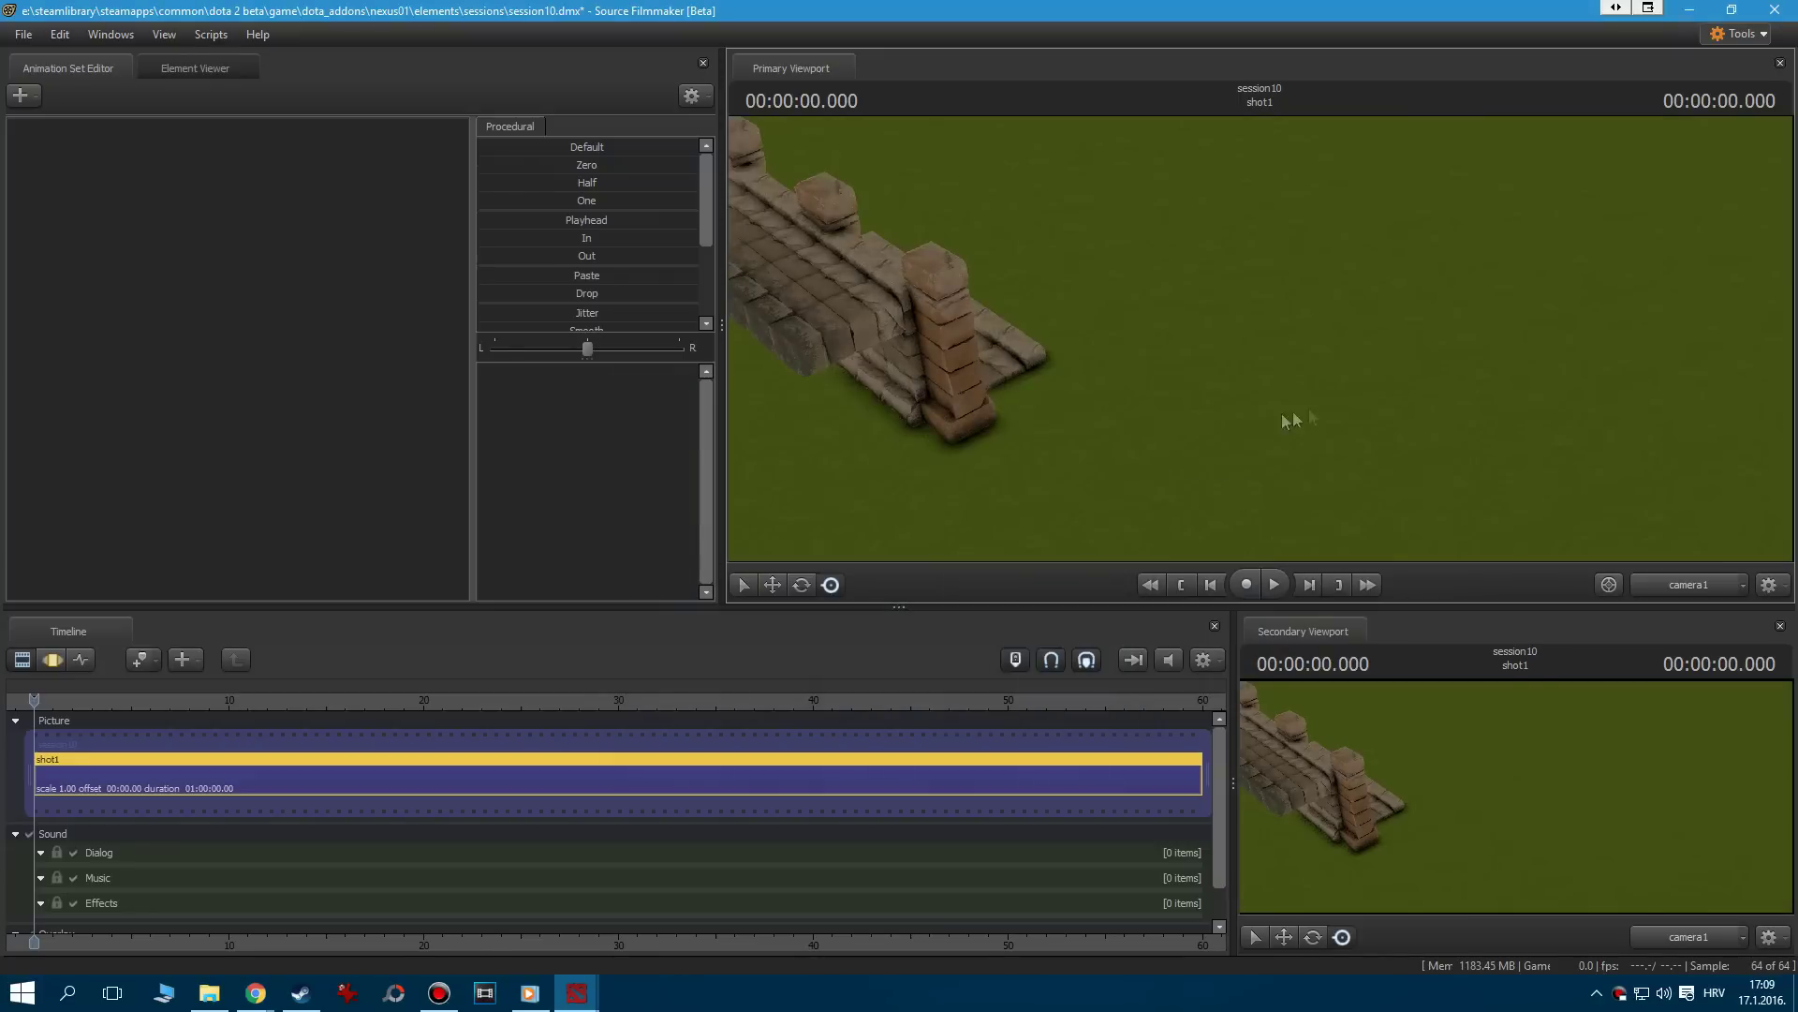
# Create a new camera animation set framing the stone brick wall head-on
pyautogui.moveTo(1318, 406); pyautogui.dragTo(1377, 401)
pyautogui.rightClick(295, 328)
pyautogui.click(437, 340)
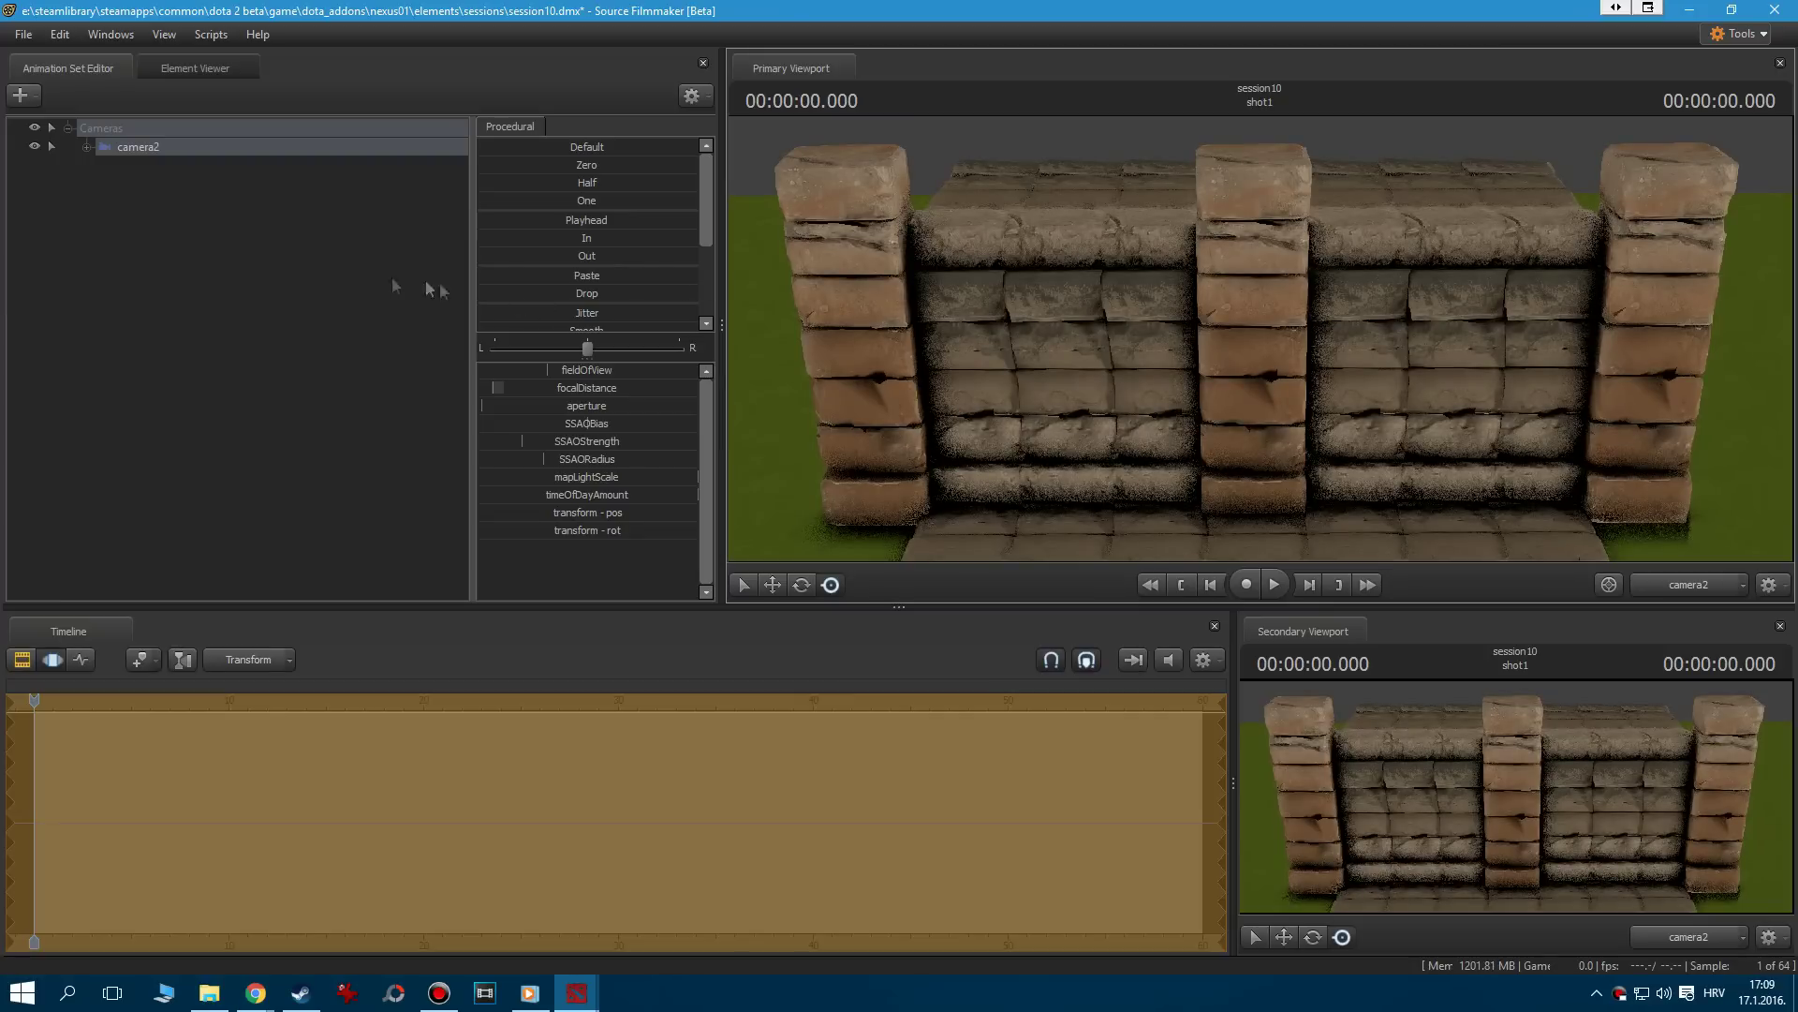
# Add the bad_column_torch model to the scene using the 'torc' filter
pyautogui.rightClick(181, 272)
pyautogui.click(258, 319)
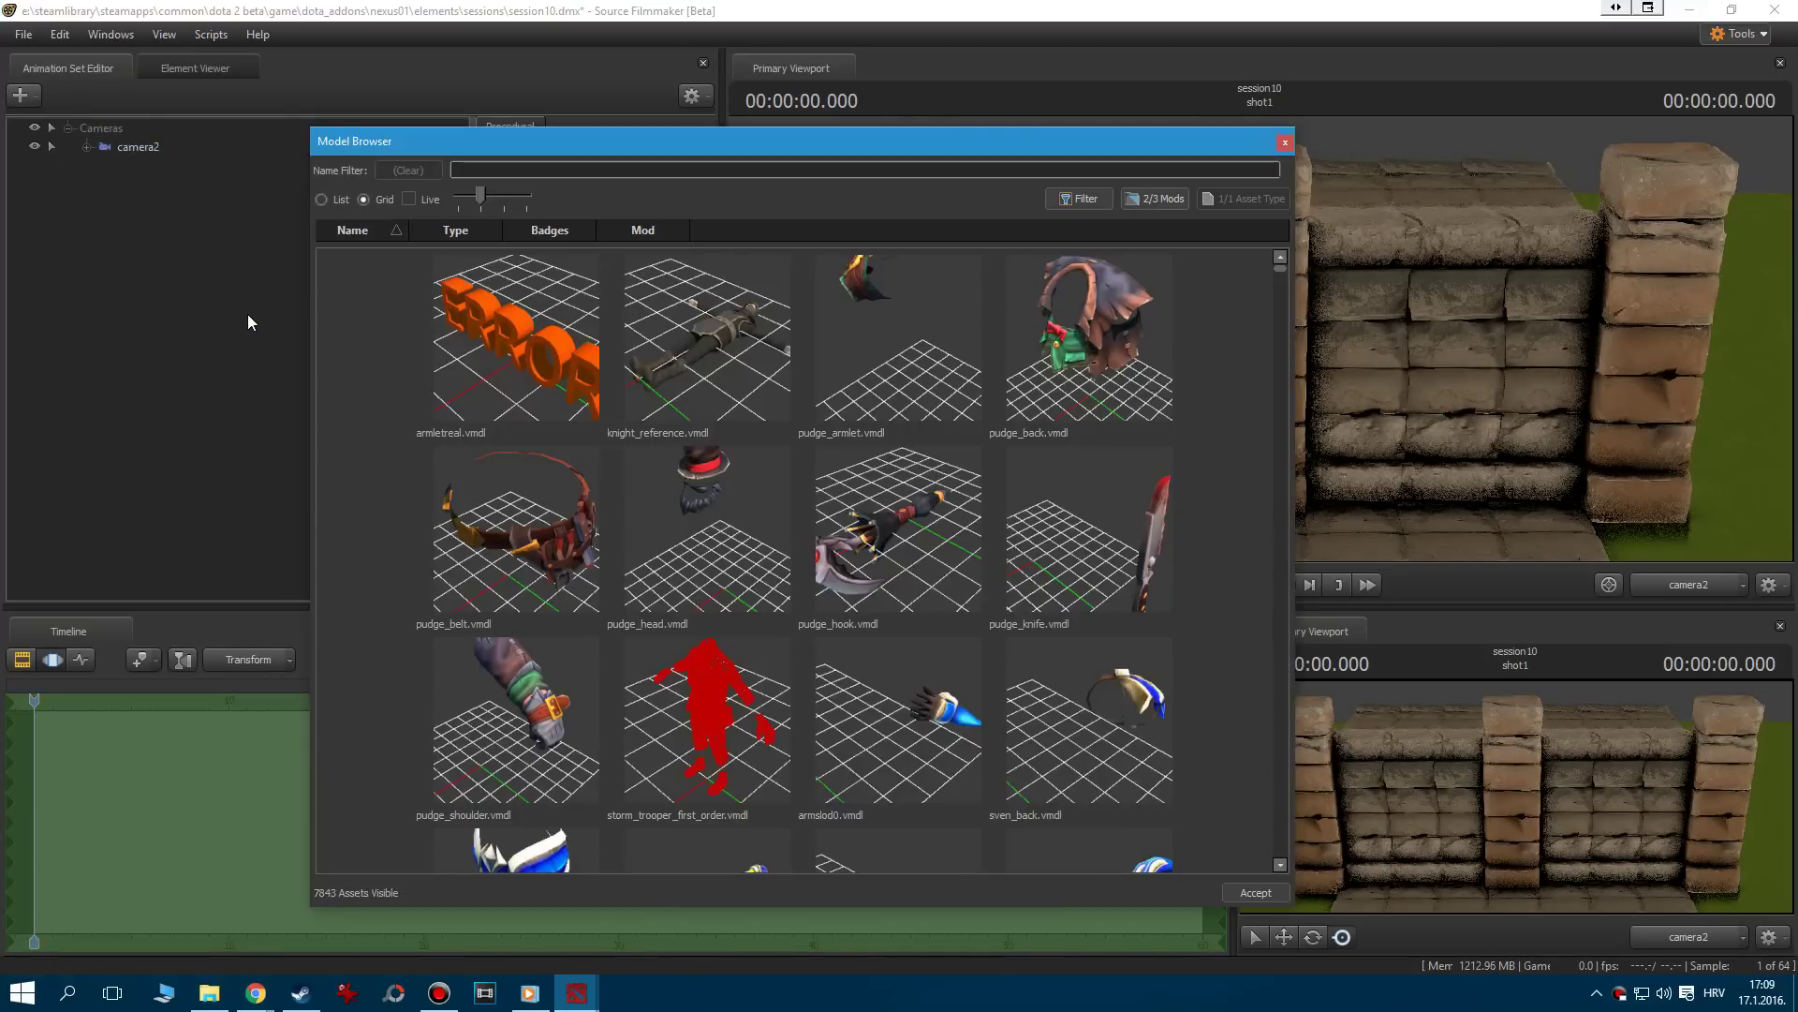
pyautogui.write('torch')
pyautogui.doubleClick(620, 338)
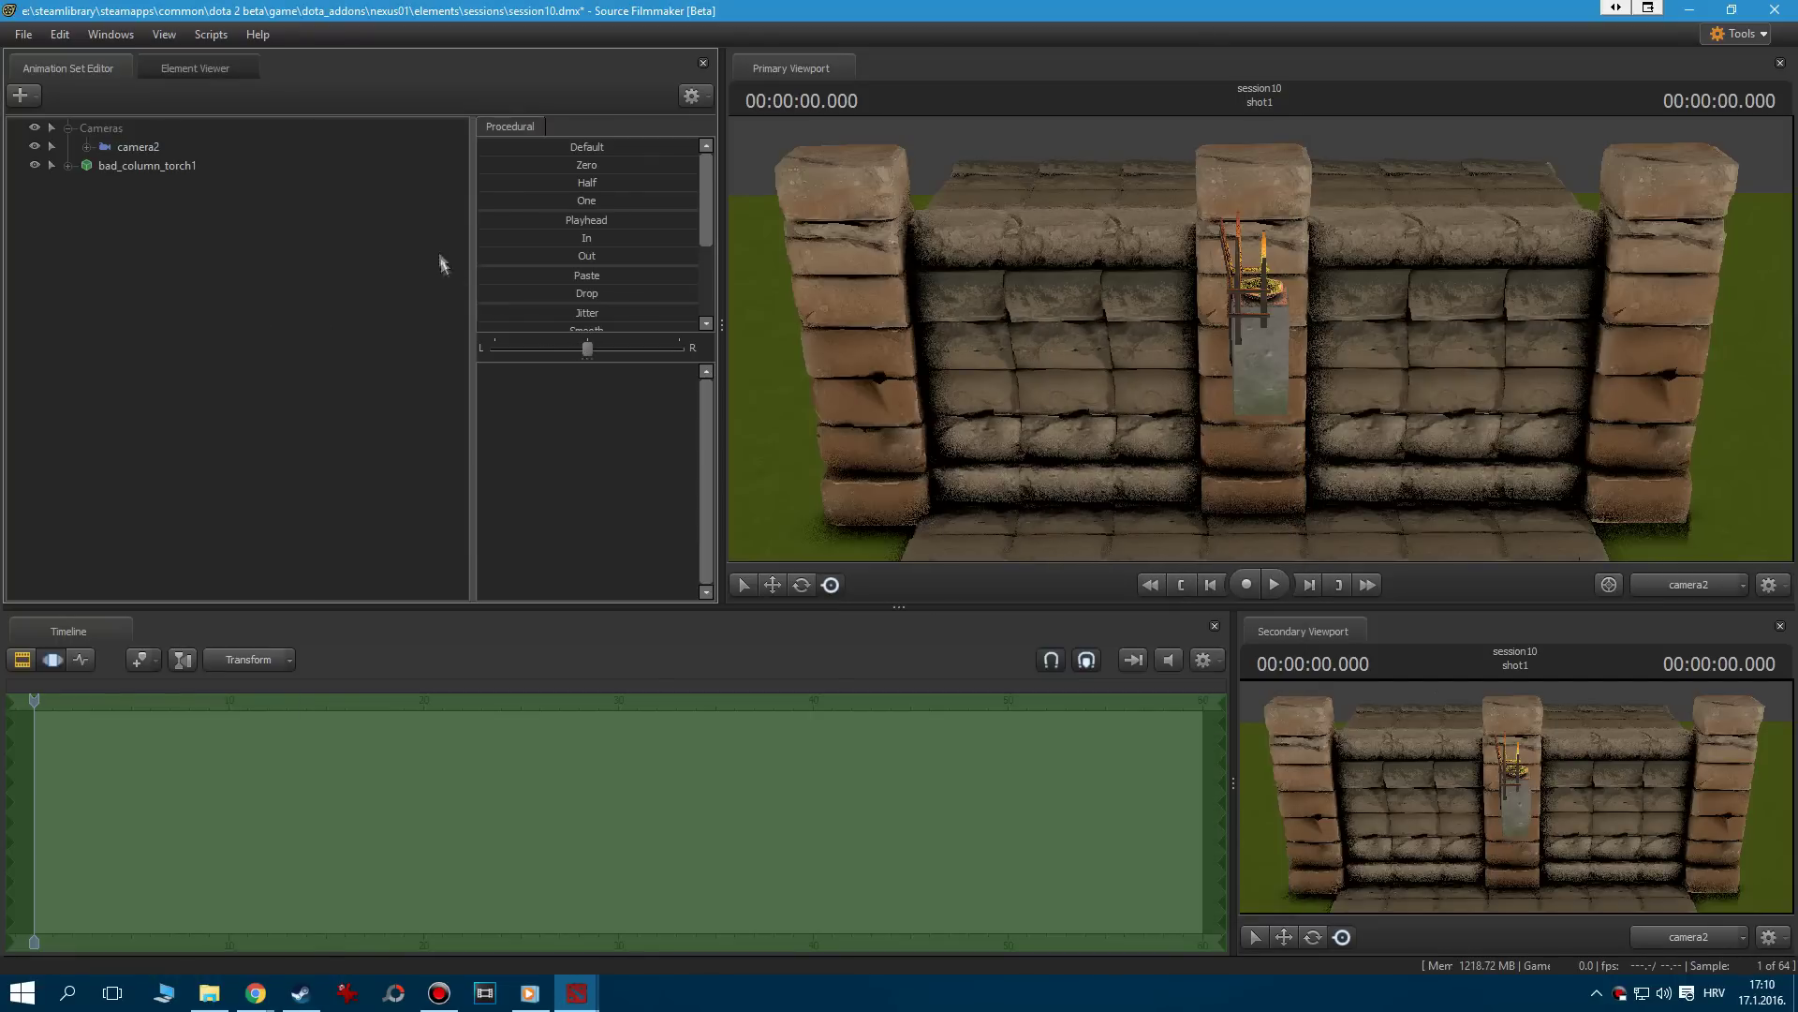
# Rotate the torch against the wall and lower it onto the central pillar
pyautogui.click(1233, 410)
pyautogui.moveTo(1269, 371); pyautogui.dragTo(1331, 341)
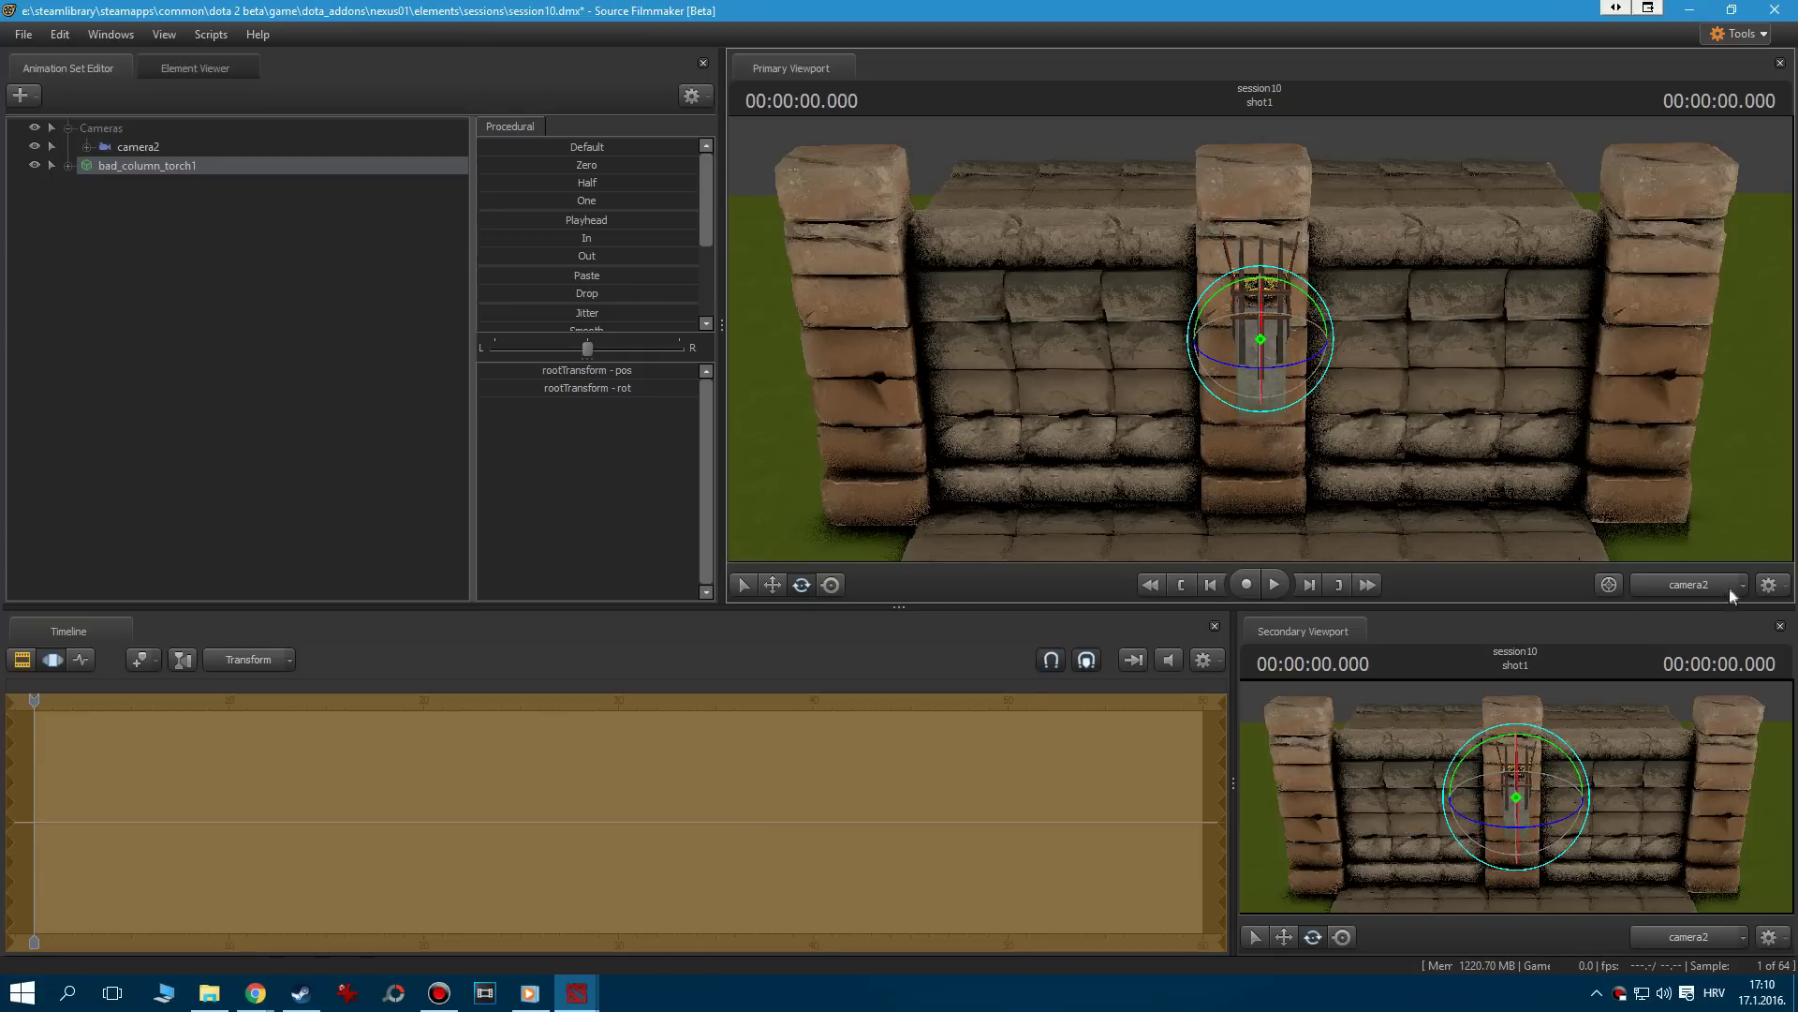
pyautogui.press('w')
pyautogui.moveTo(1261, 246); pyautogui.dragTo(1257, 296)
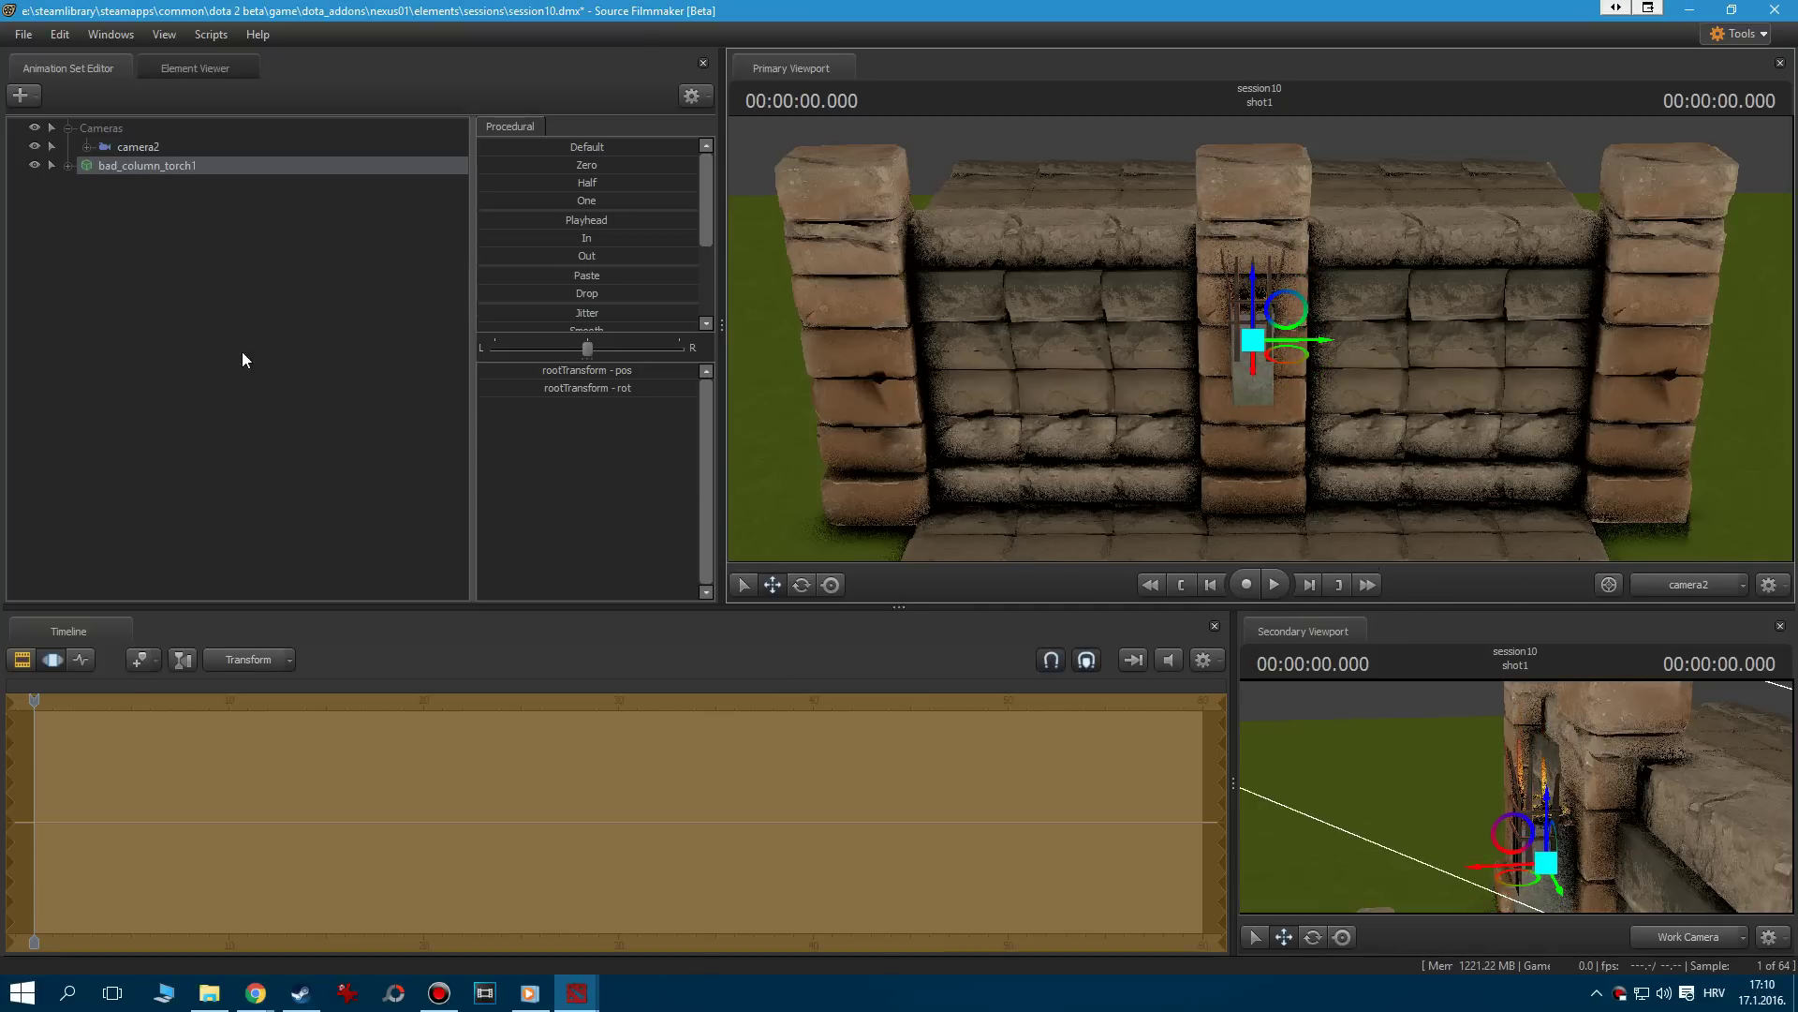
# Add the lina_headflame particle system to the scene using the 'lina' filter
pyautogui.rightClick(207, 311)
pyautogui.click(368, 398)
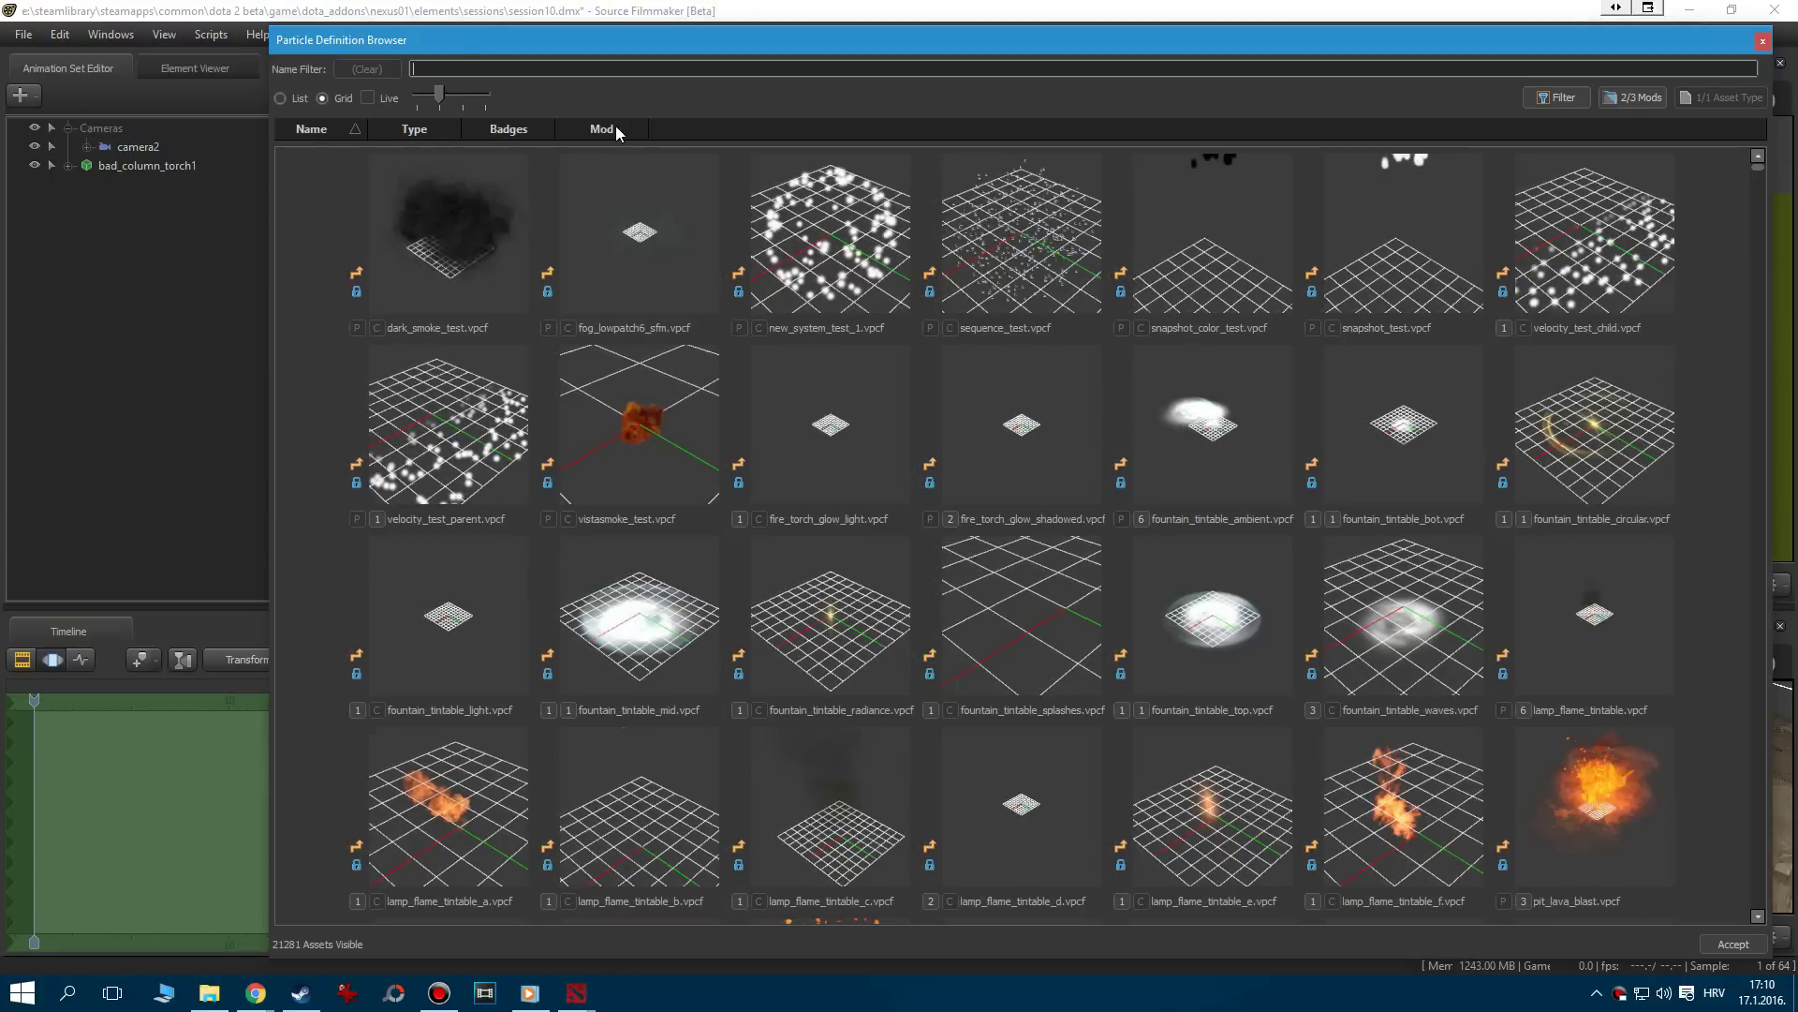
pyautogui.write('lina')
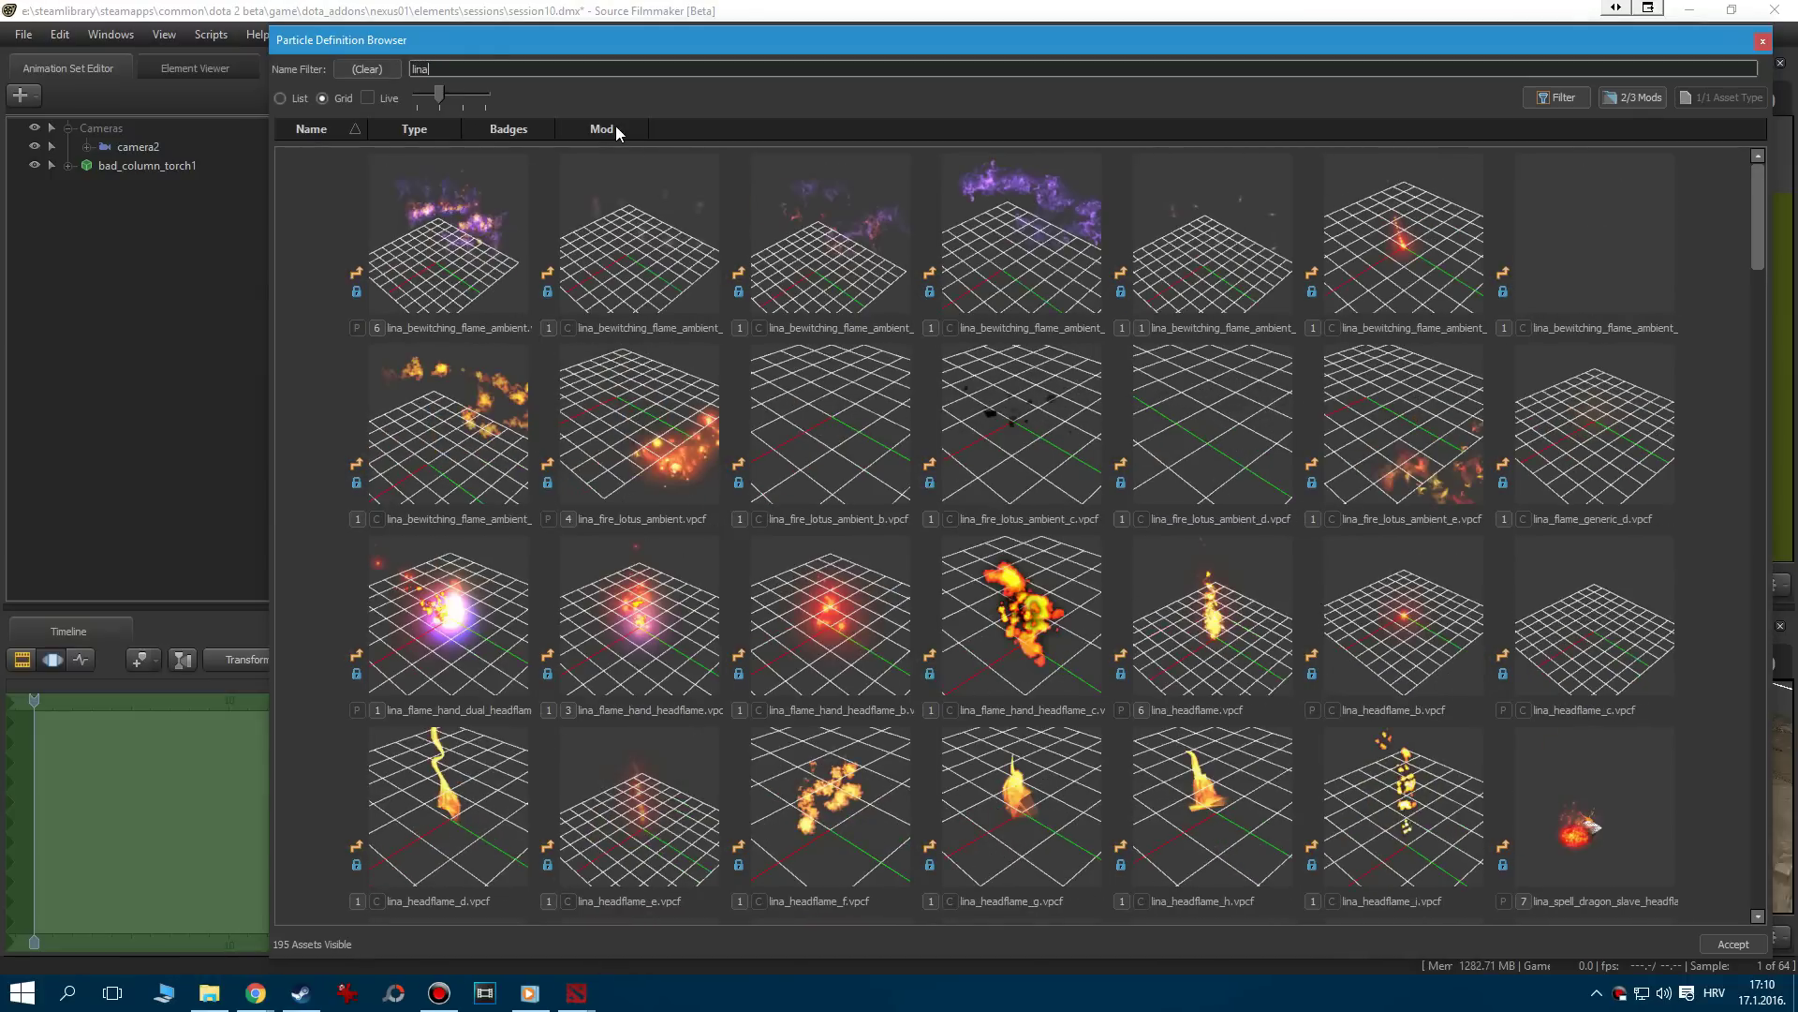
pyautogui.click(1255, 648)
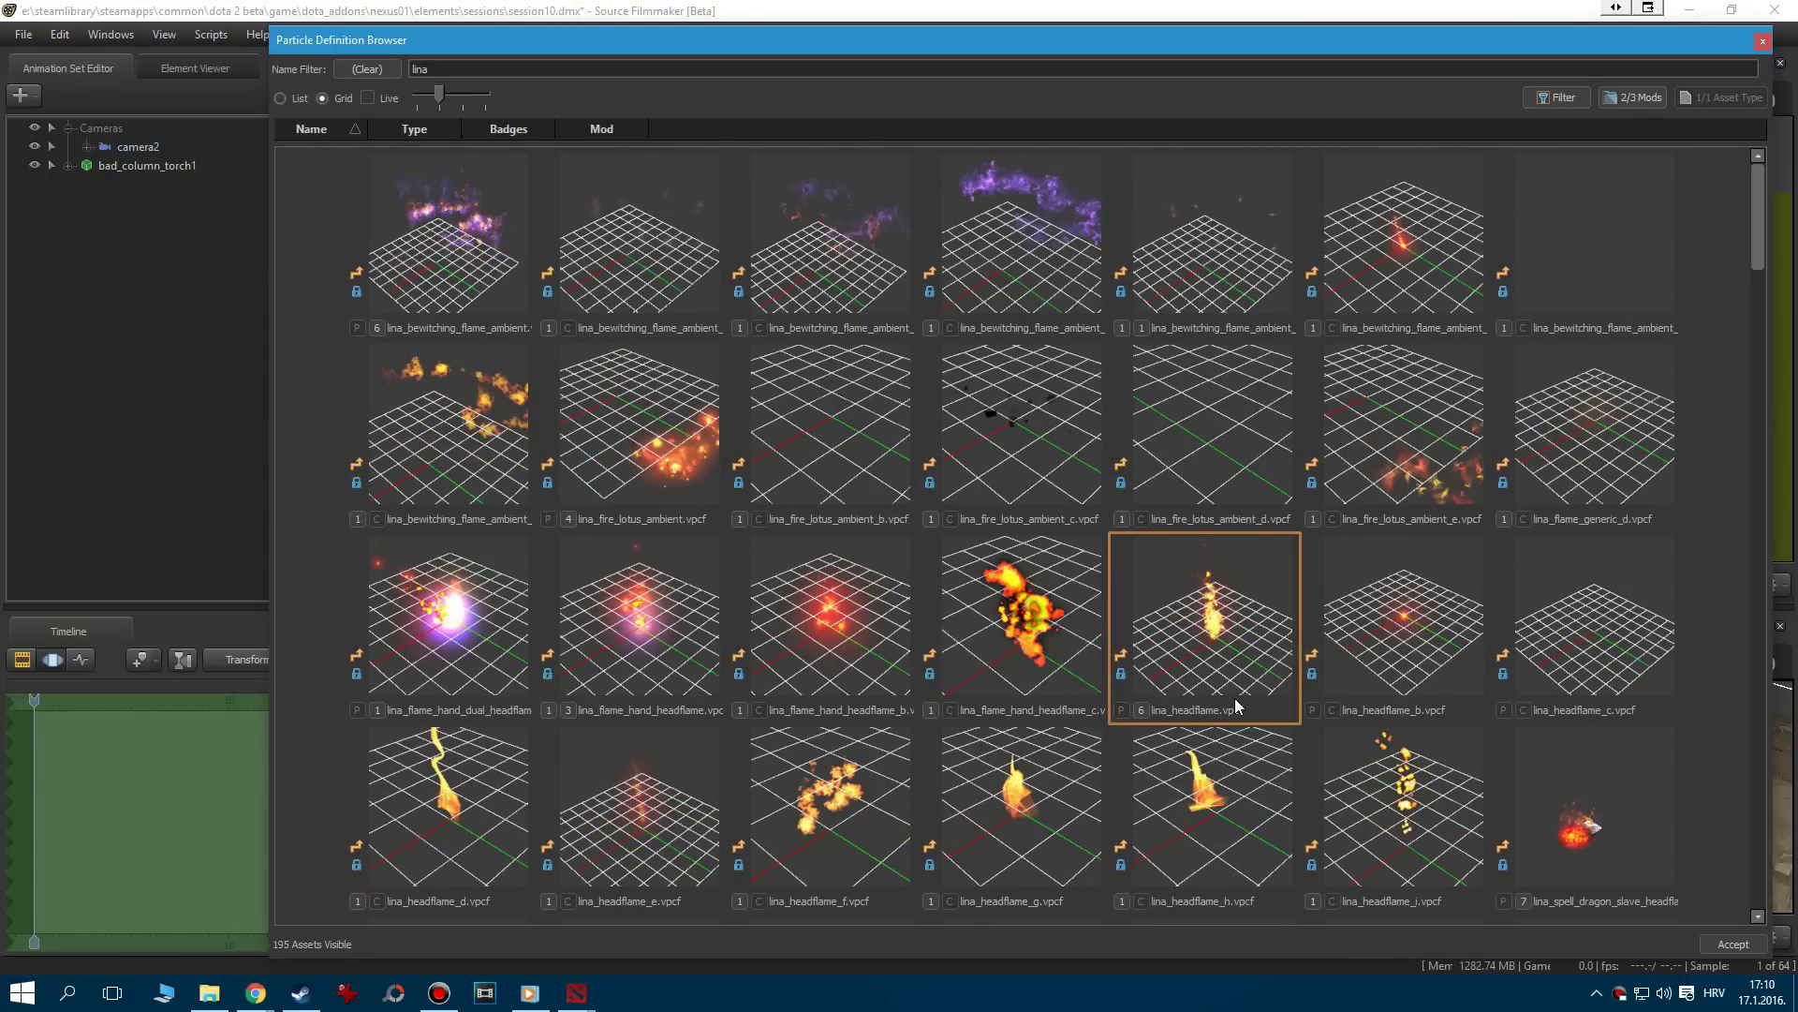
pyautogui.scroll(-2, 1234, 699)
pyautogui.scroll(2, 1238, 633)
pyautogui.doubleClick(1238, 634)
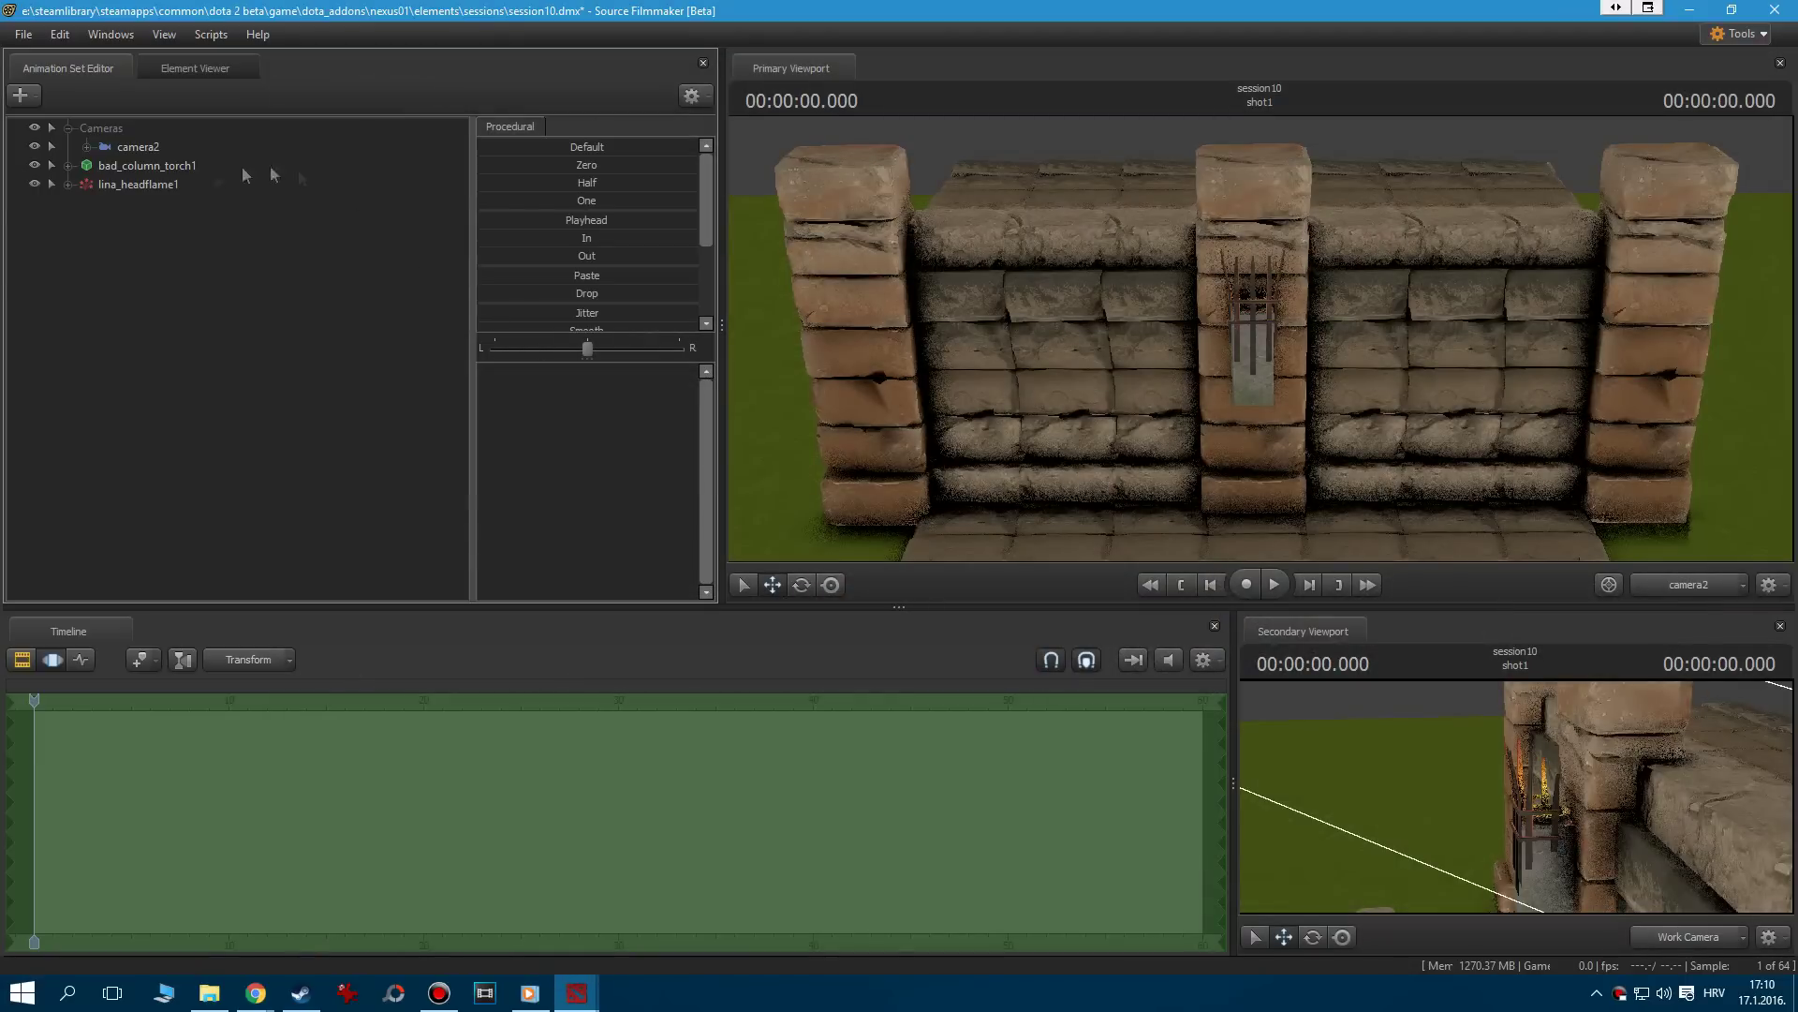
# Adjust lina_headflame1's start and end times and preview the flame
pyautogui.click(162, 184)
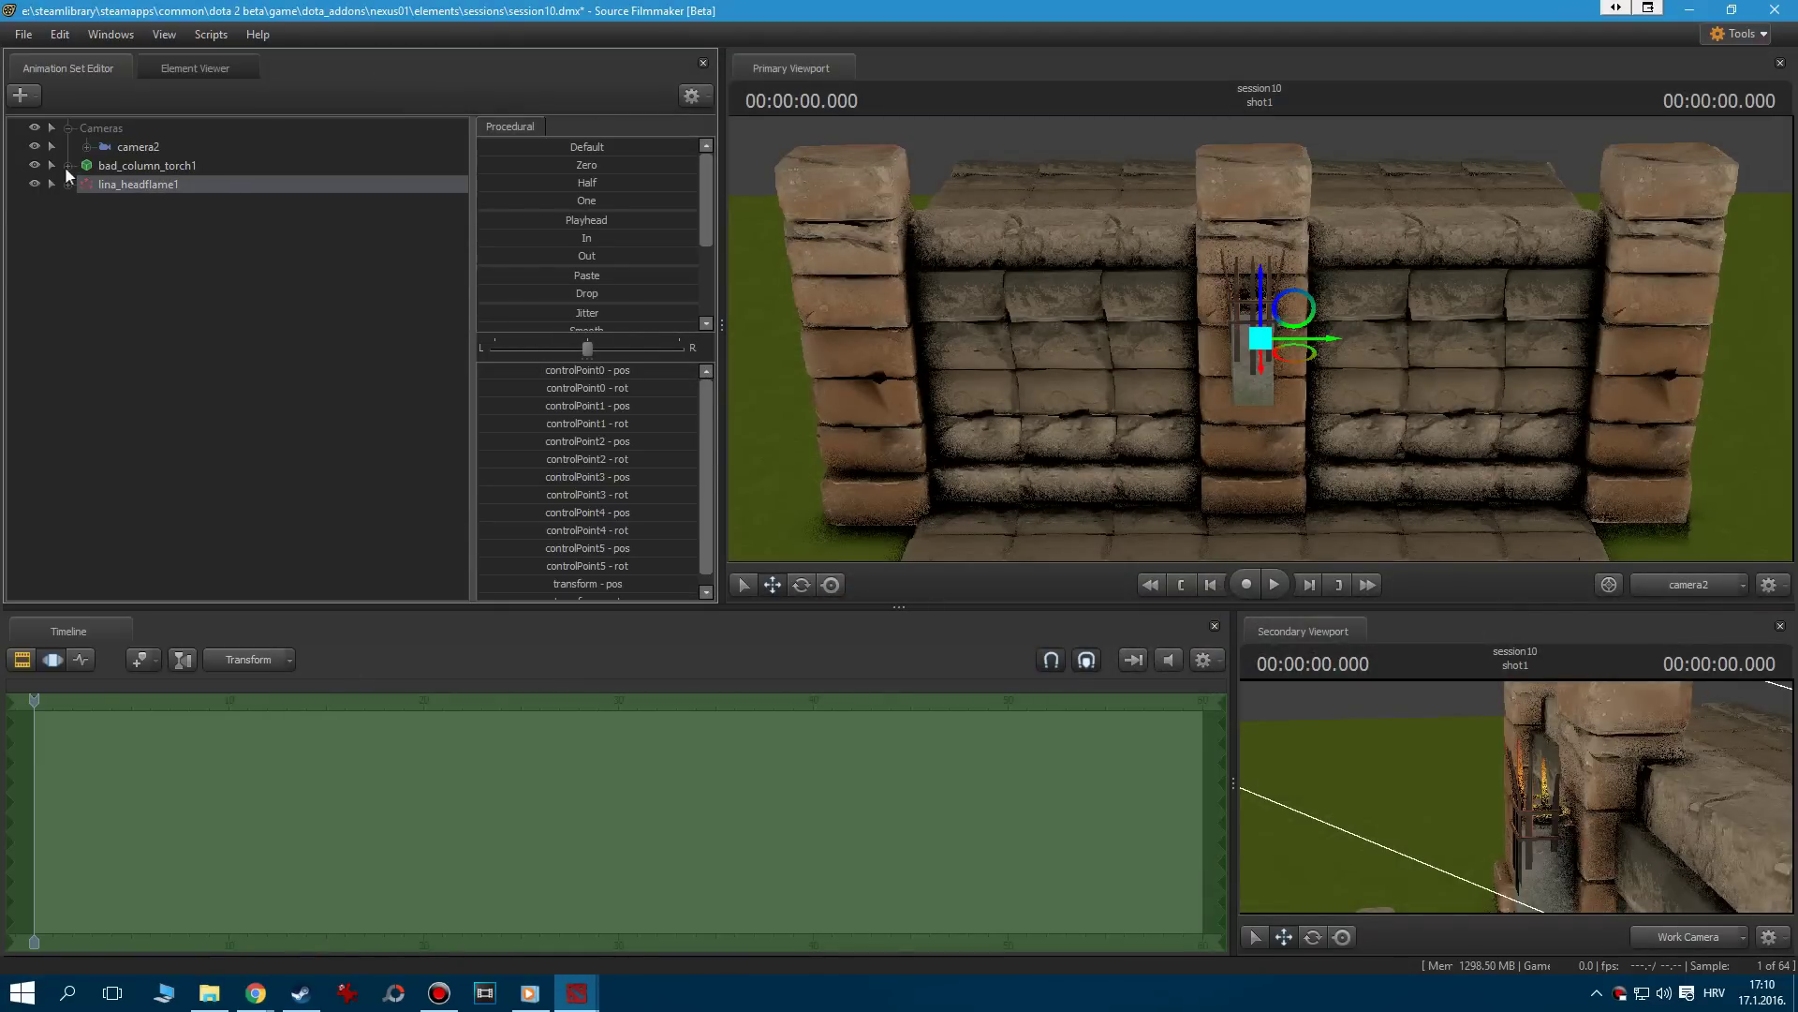
pyautogui.rightClick(131, 185)
pyautogui.click(188, 430)
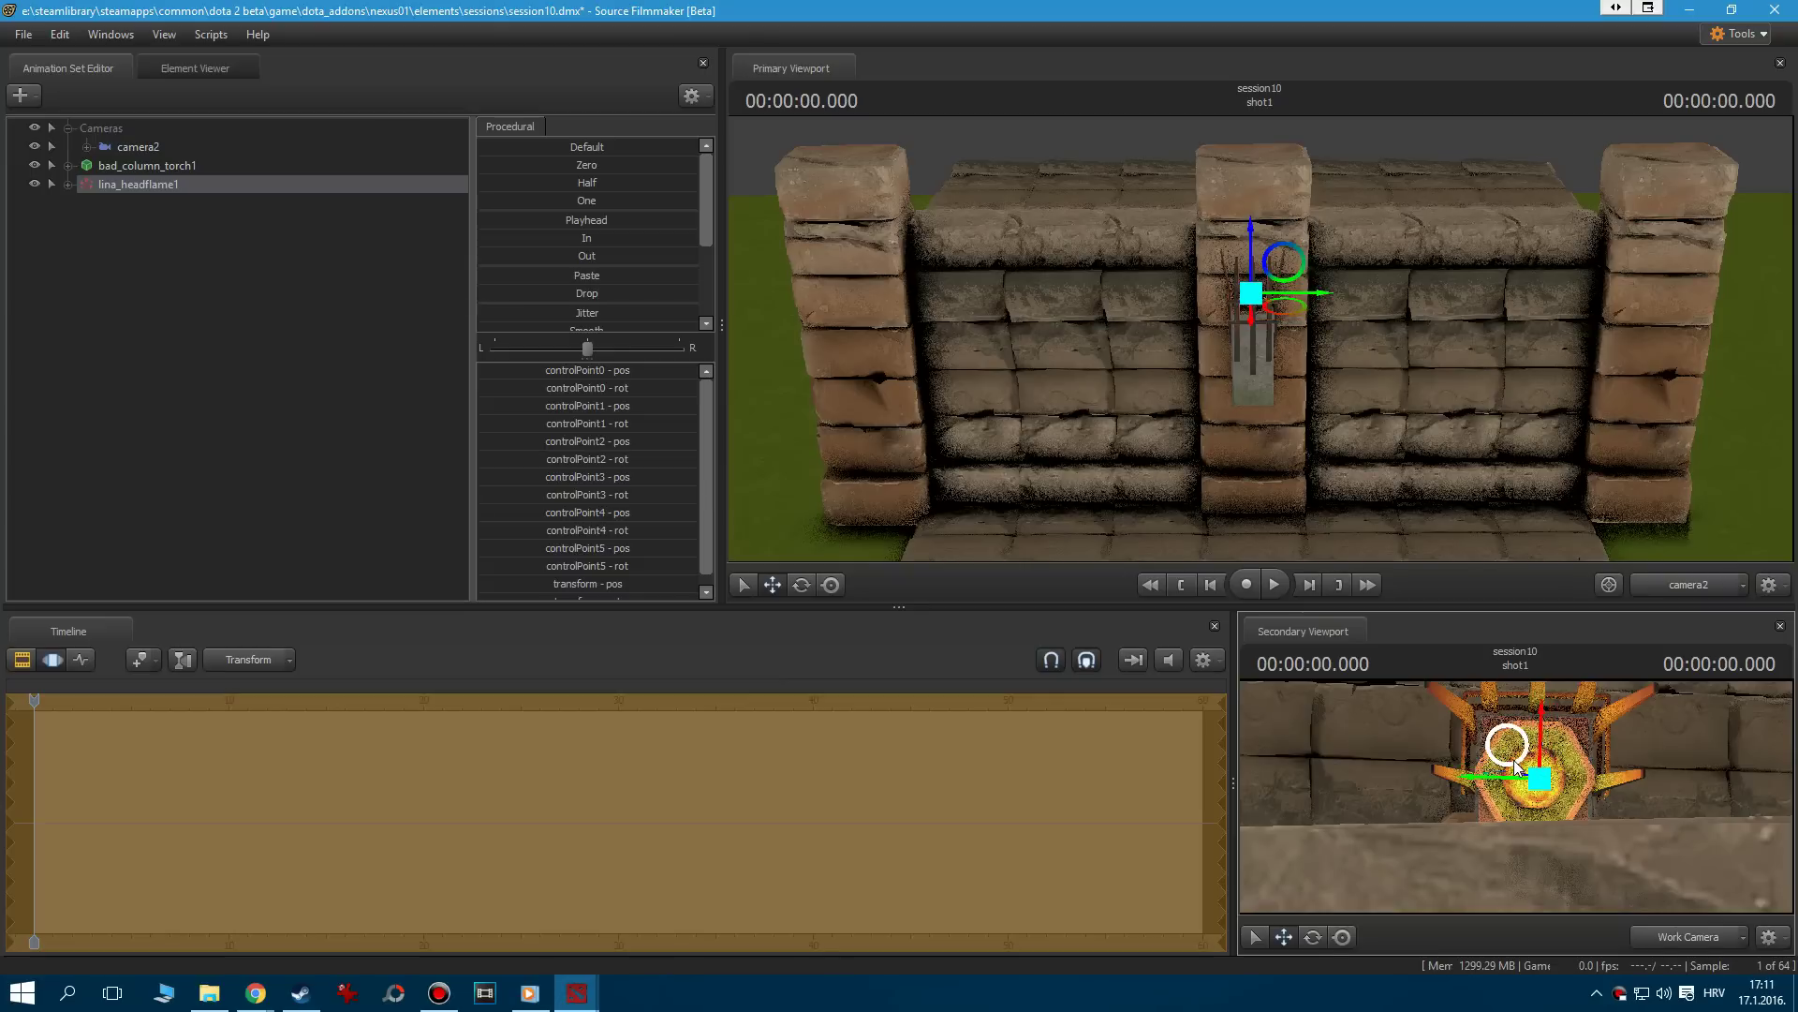
pyautogui.click(1277, 583)
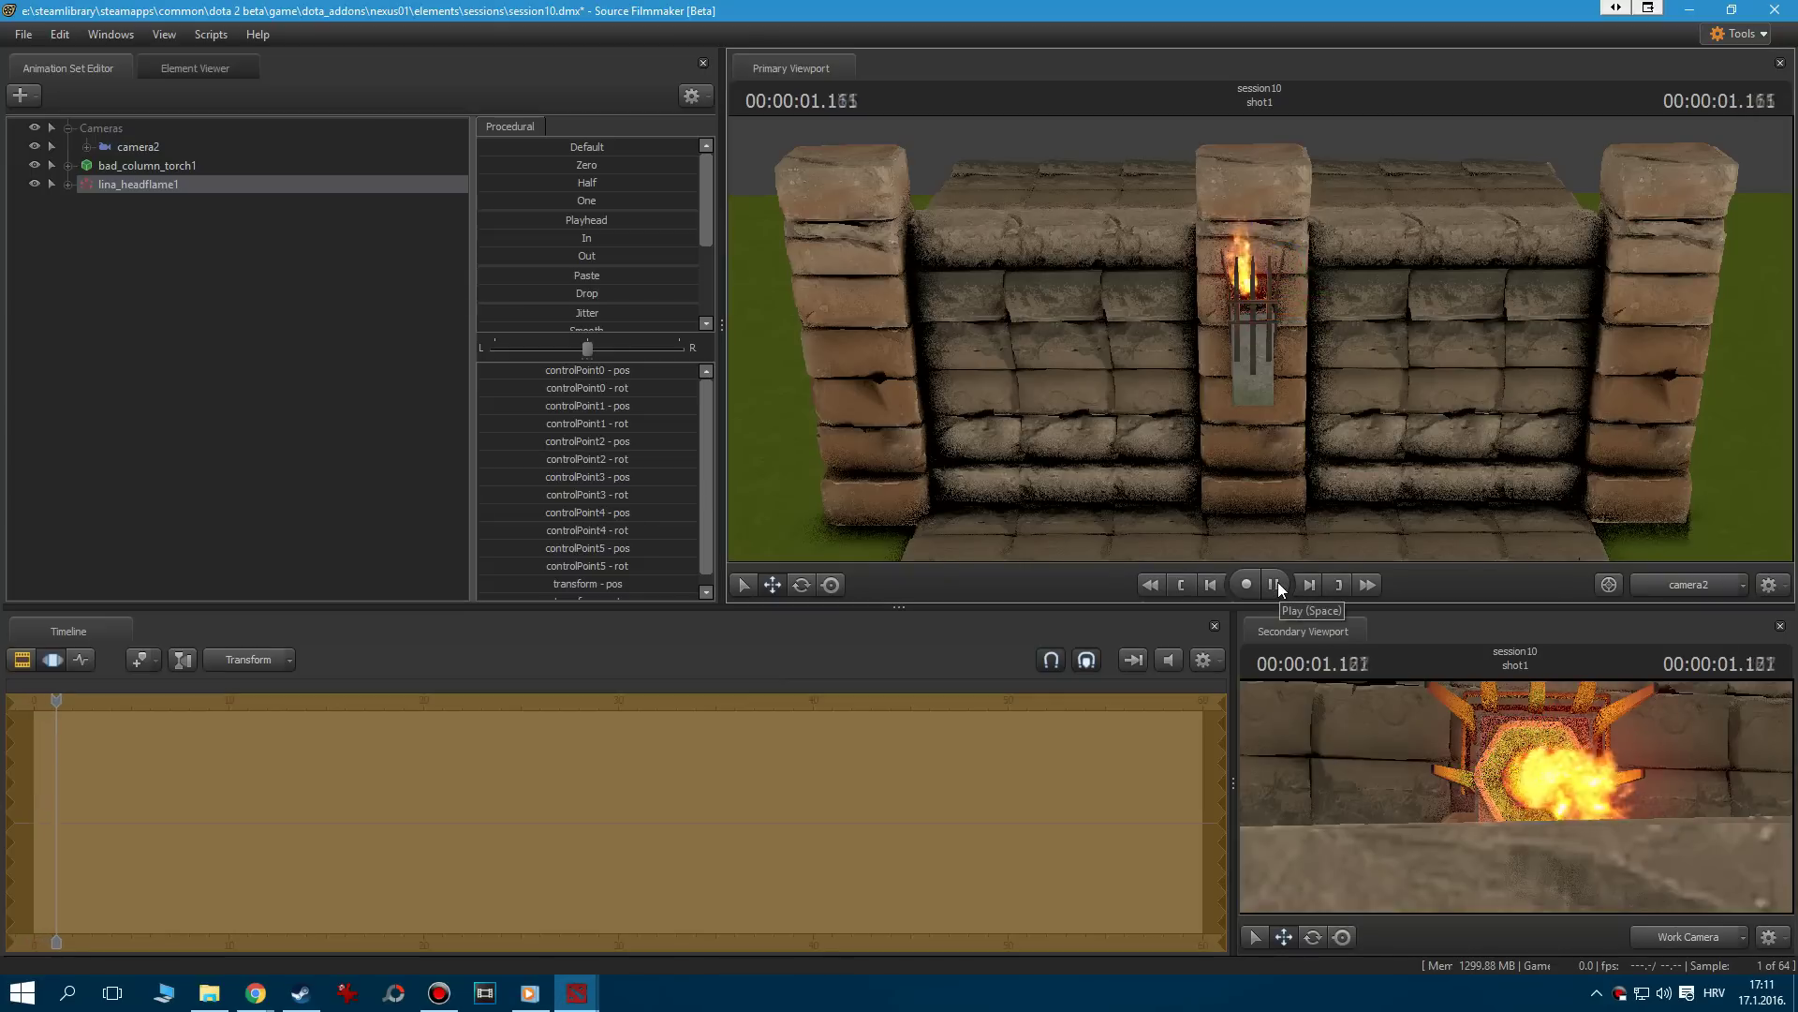
pyautogui.click(1278, 582)
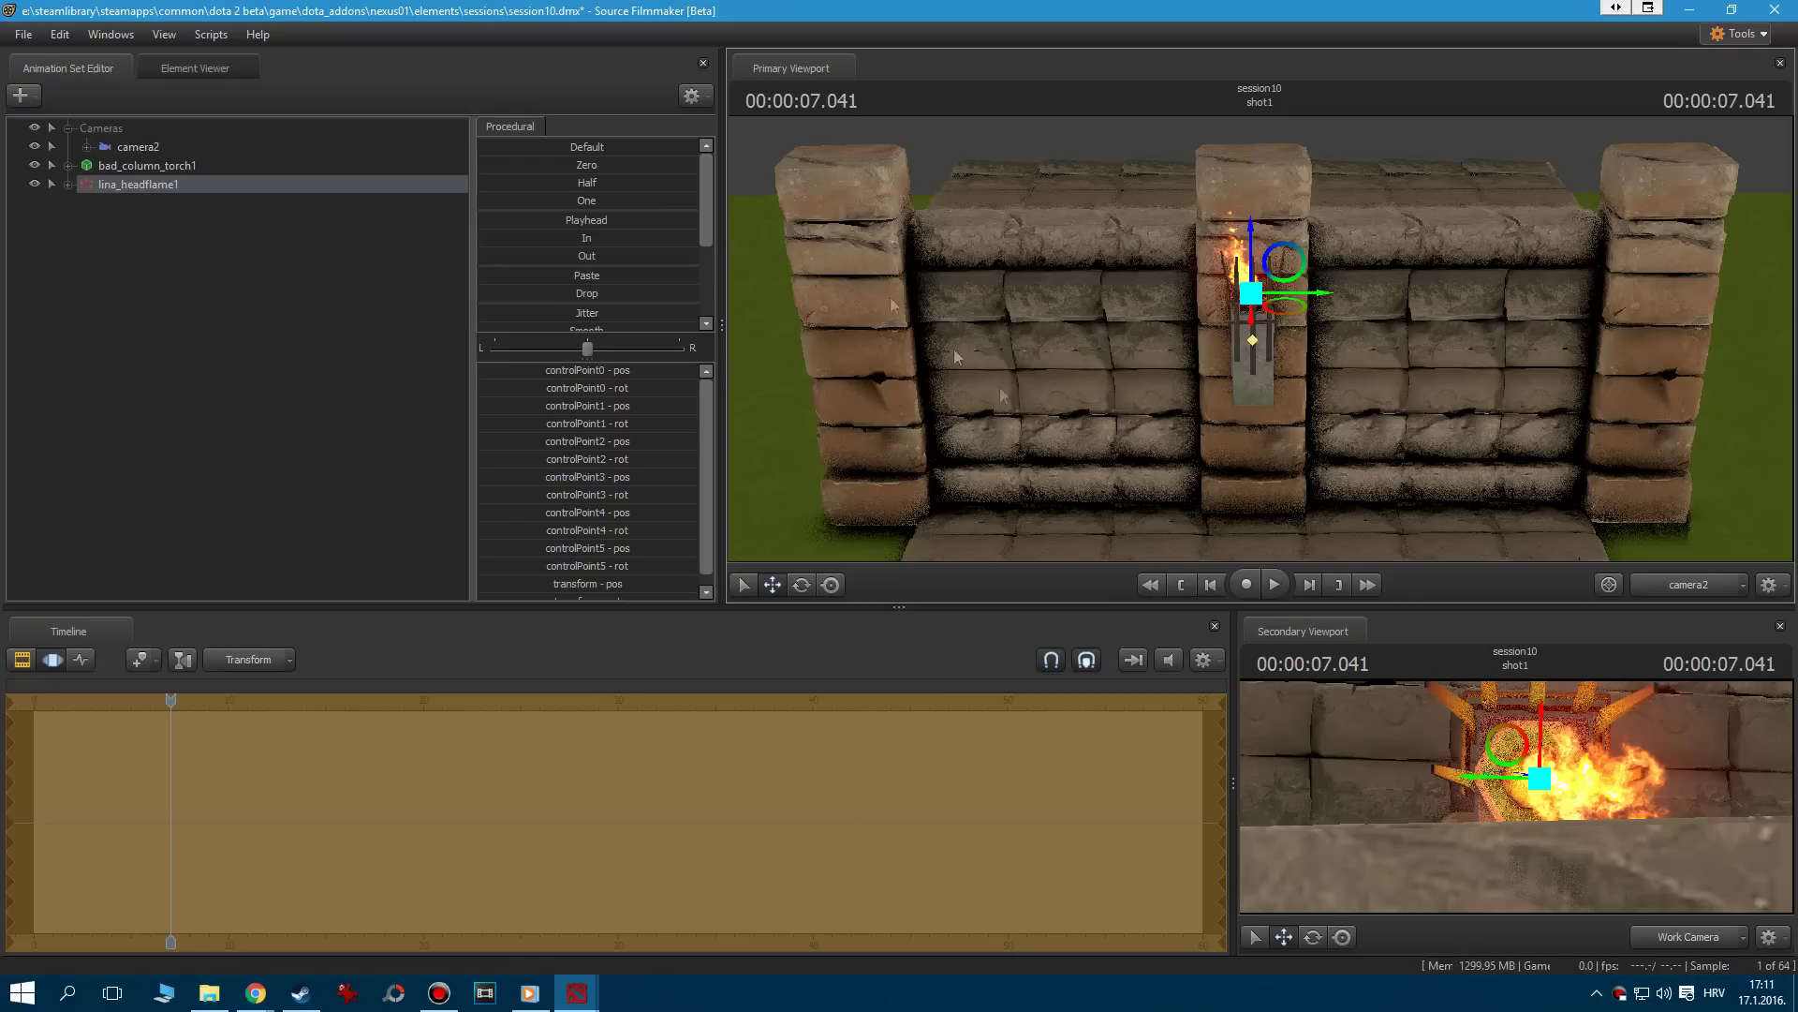
# Create an editable instanced copy of the lina_headflame particle system
pyautogui.rightClick(258, 185)
pyautogui.click(330, 406)
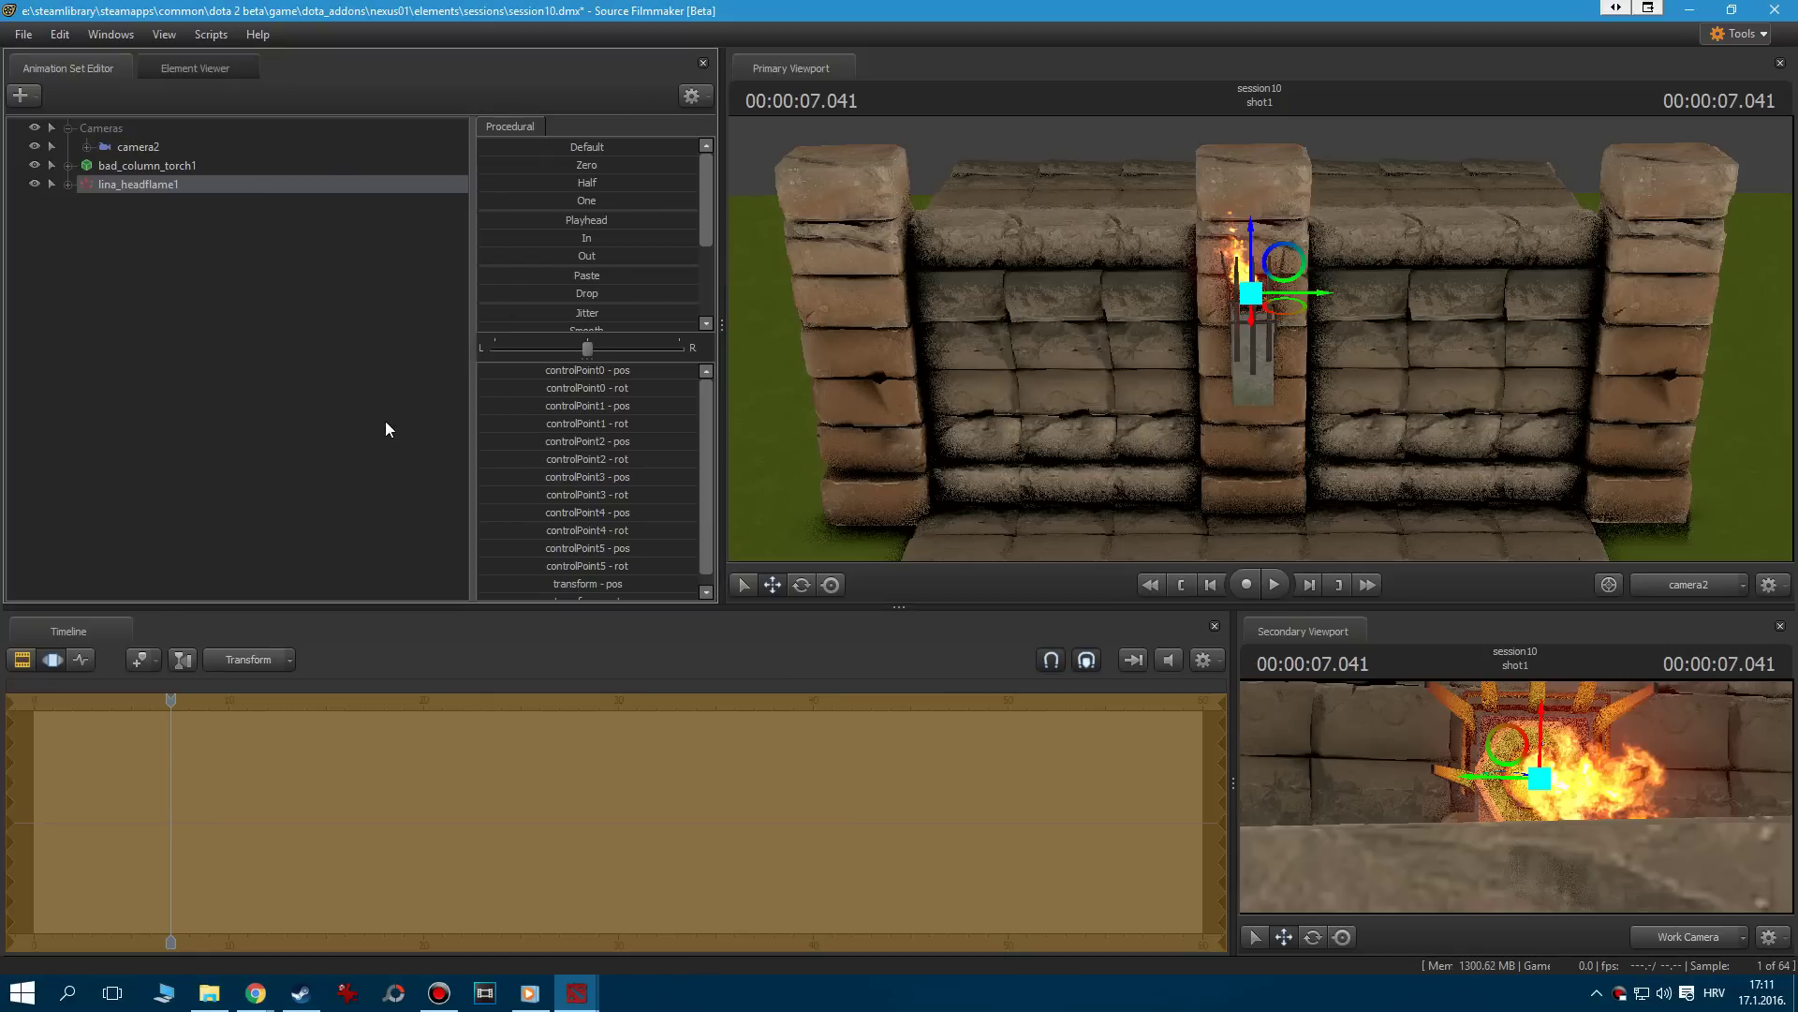
pyautogui.rightClick(185, 188)
# Open the instanced flame in the Particle Editor, set max particles 96, and emit continuously at 96
pyautogui.click(227, 321)
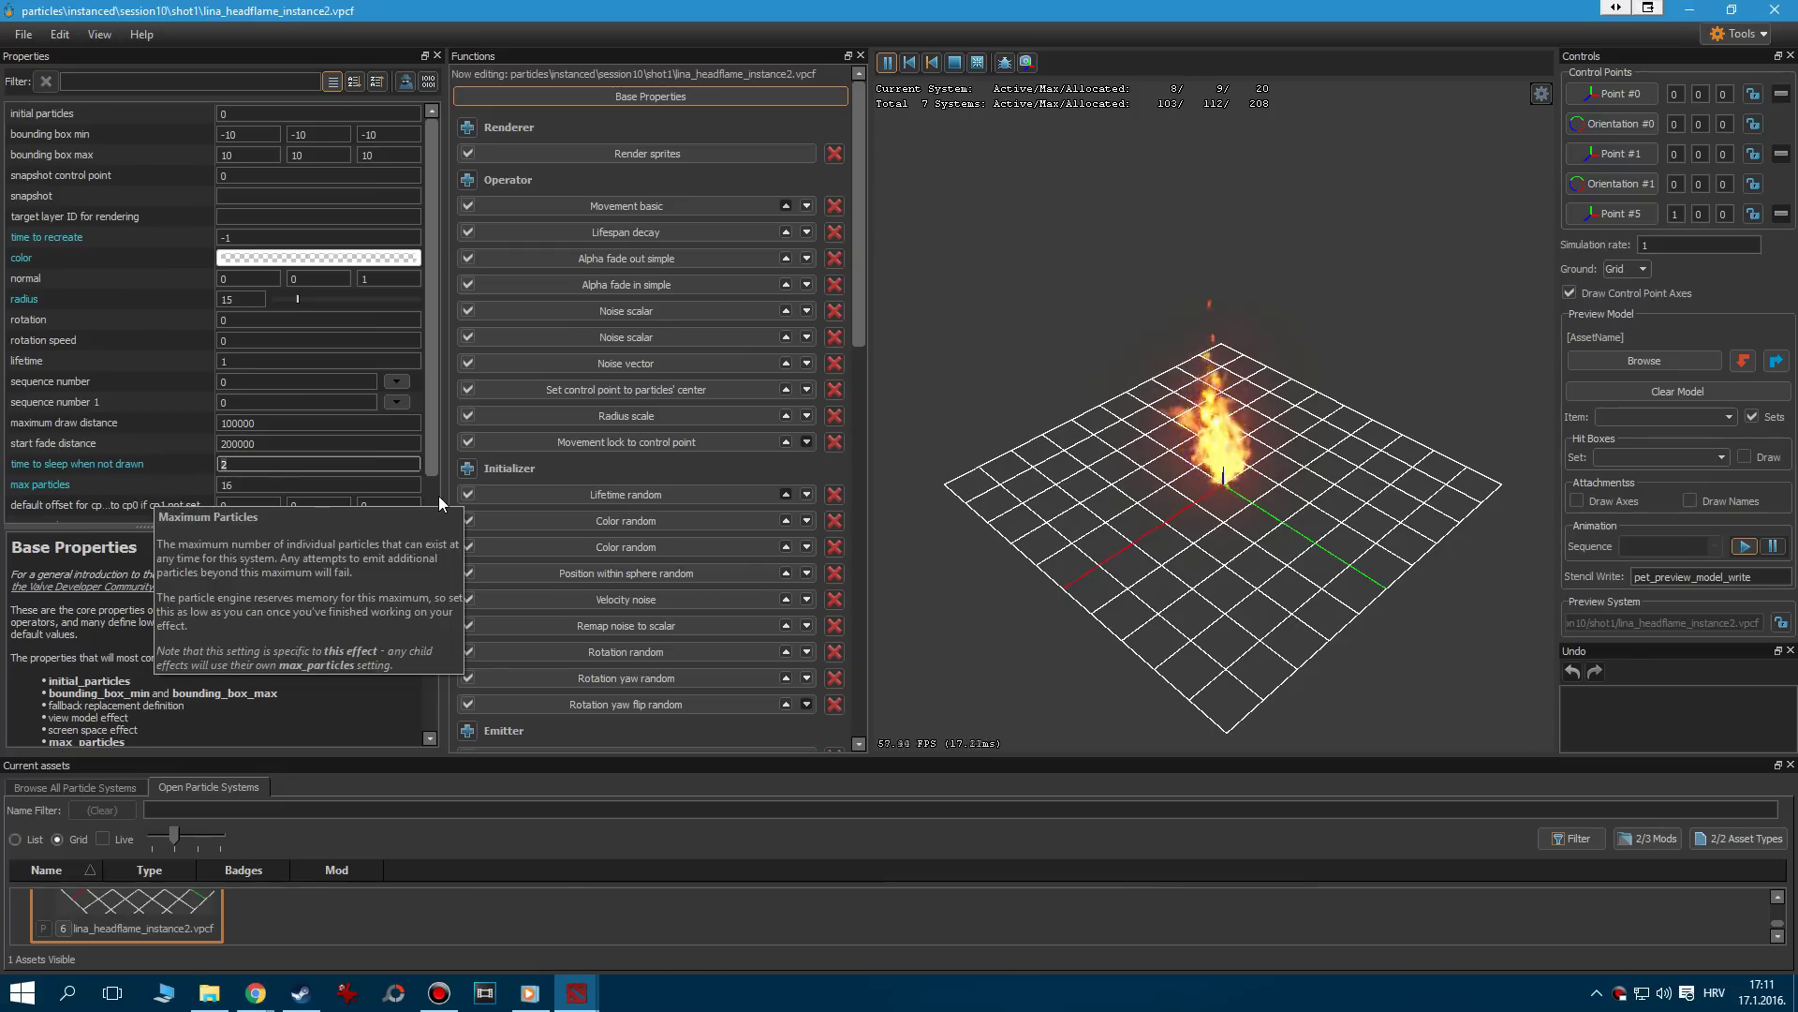
pyautogui.doubleClick(265, 491)
pyautogui.write('96')
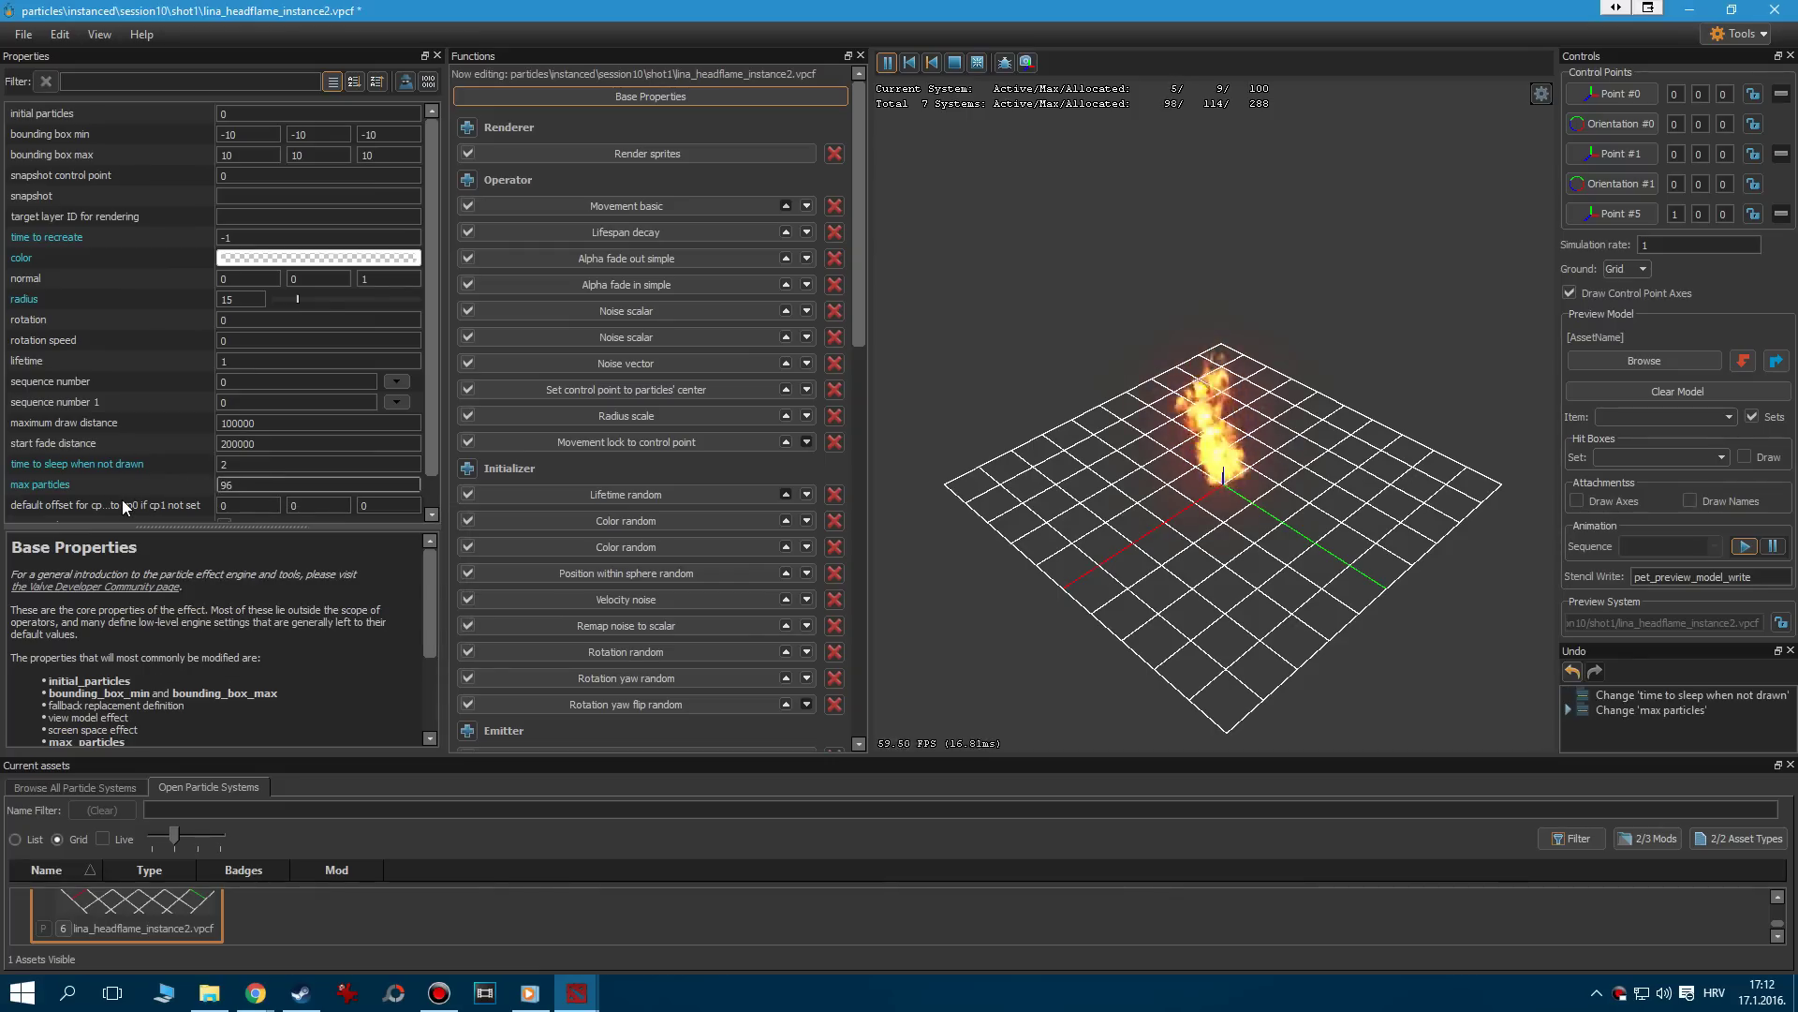
pyautogui.scroll(-3, 711, 421)
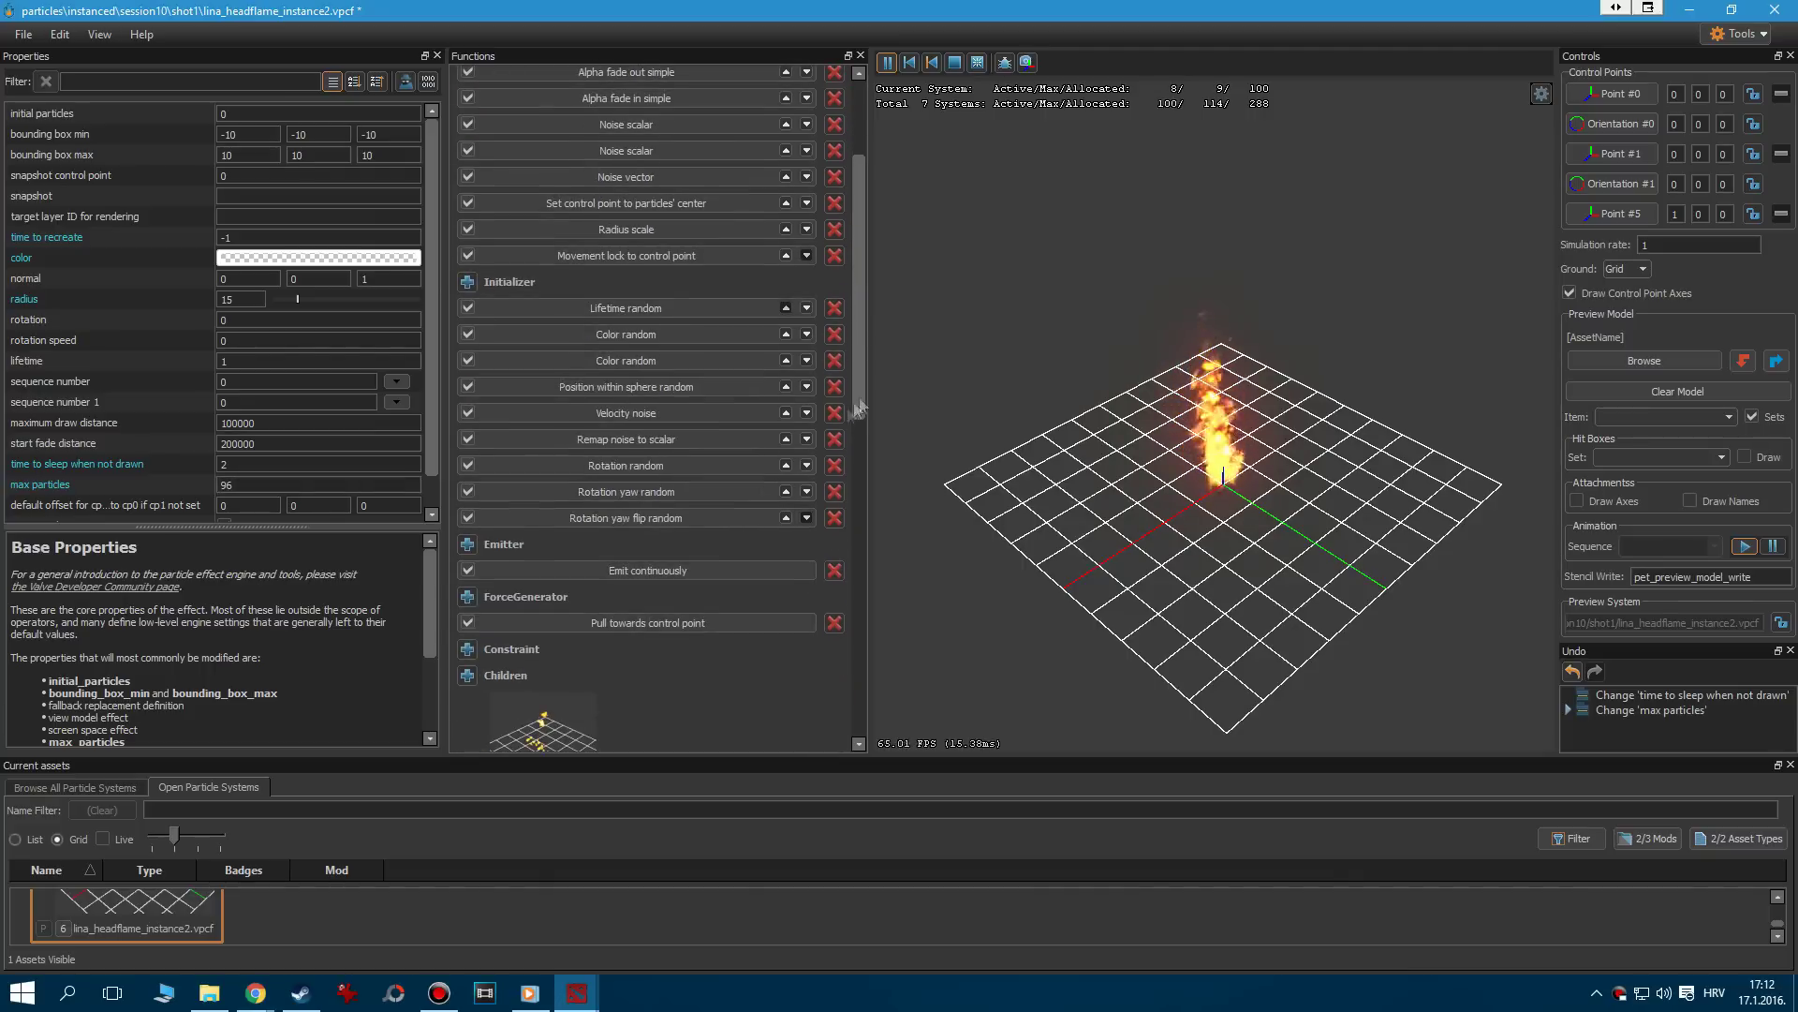
pyautogui.click(645, 572)
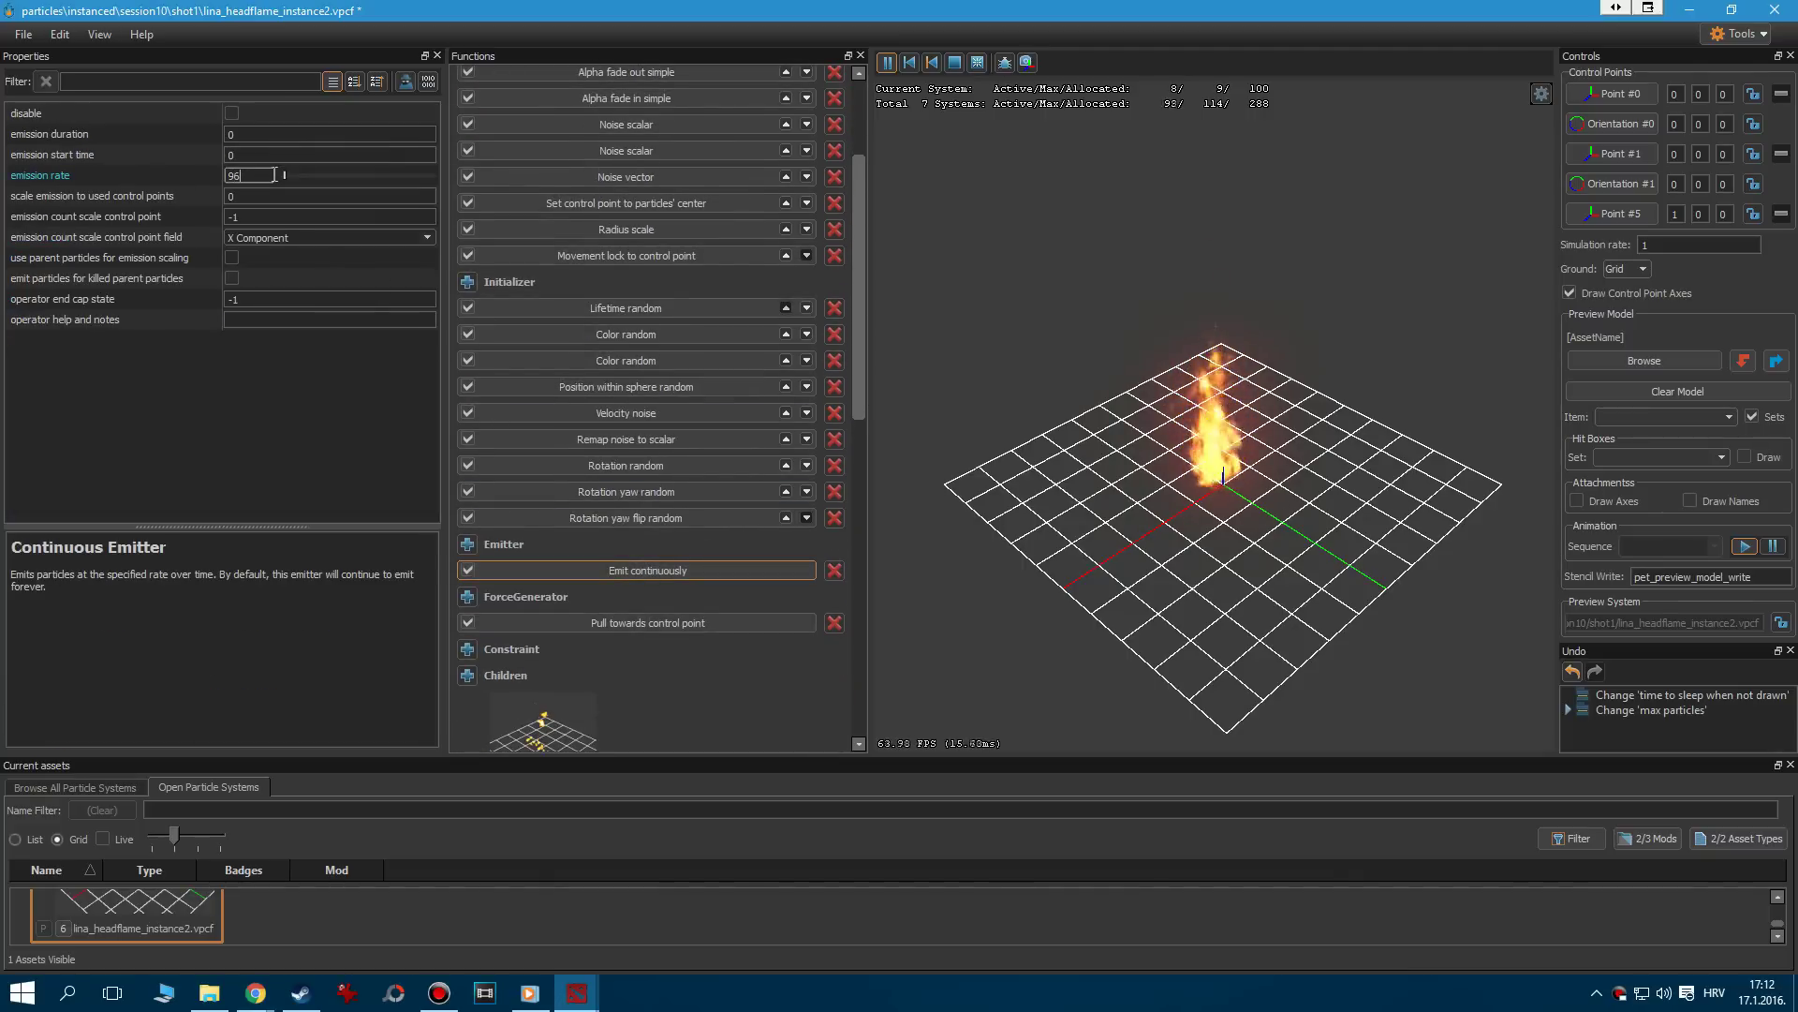
# Add a Position along ring initializer to the flame
pyautogui.click(466, 281)
pyautogui.click(562, 641)
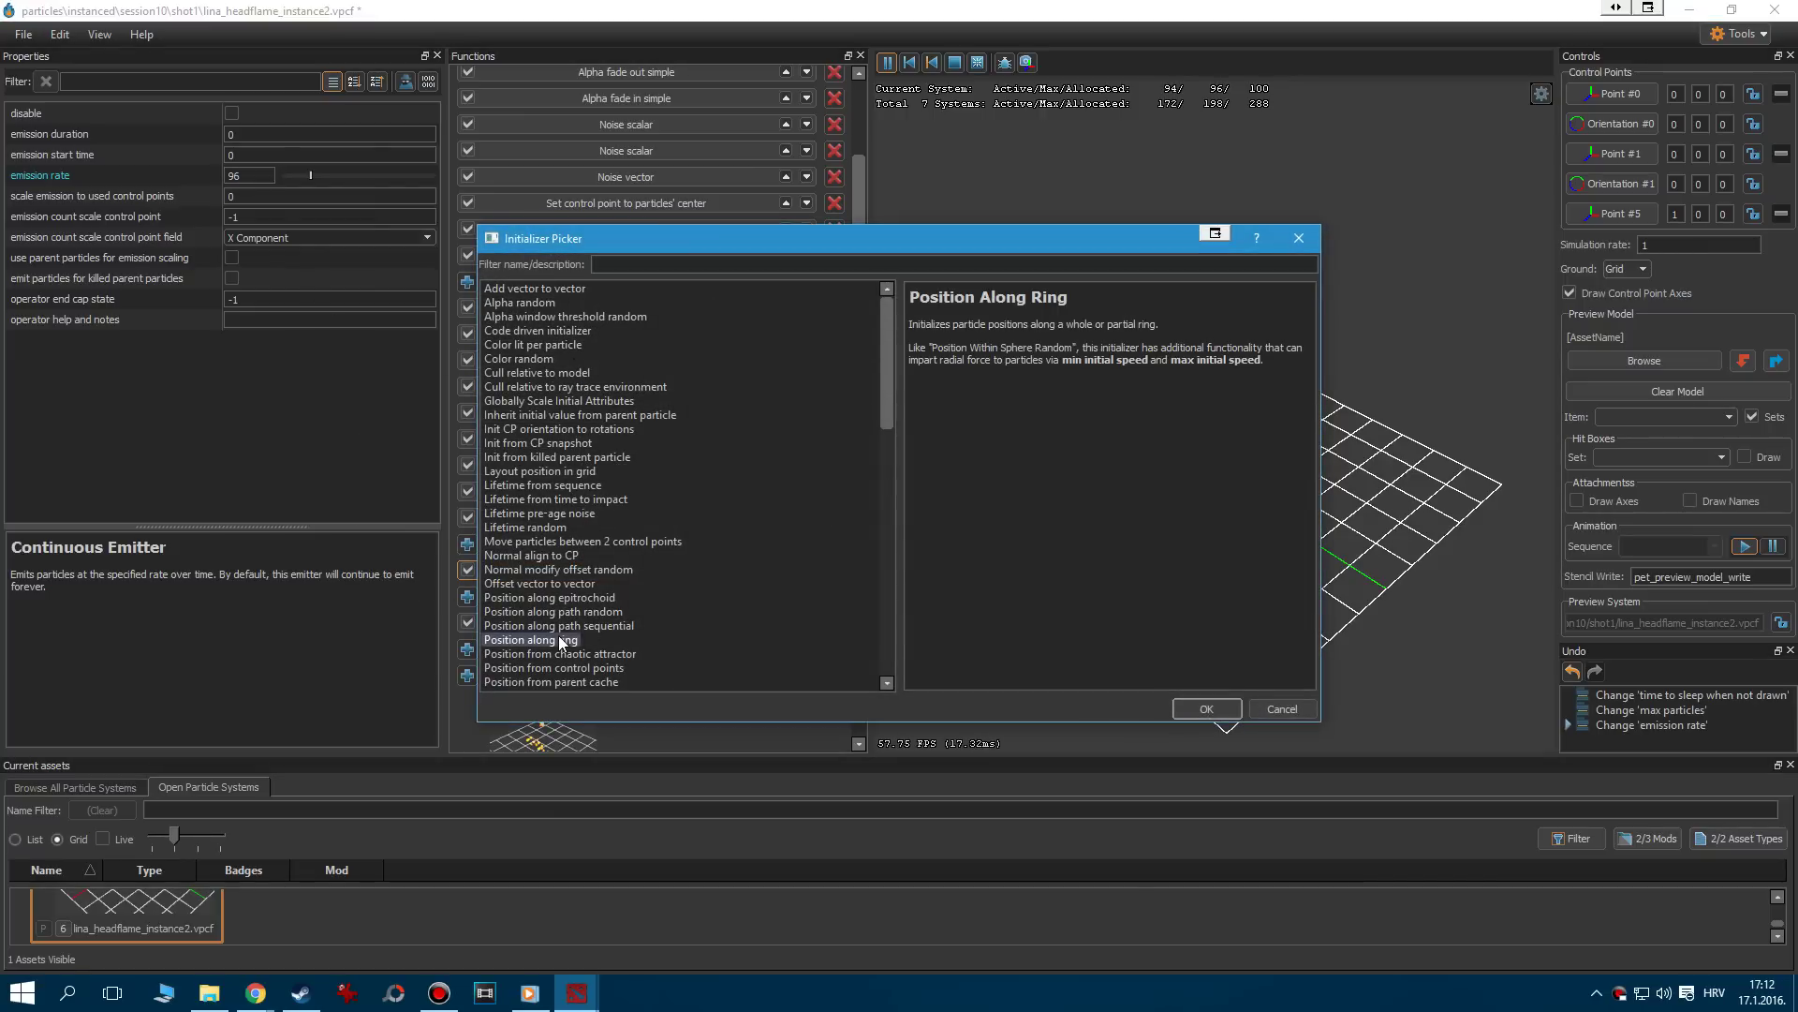
pyautogui.click(1205, 709)
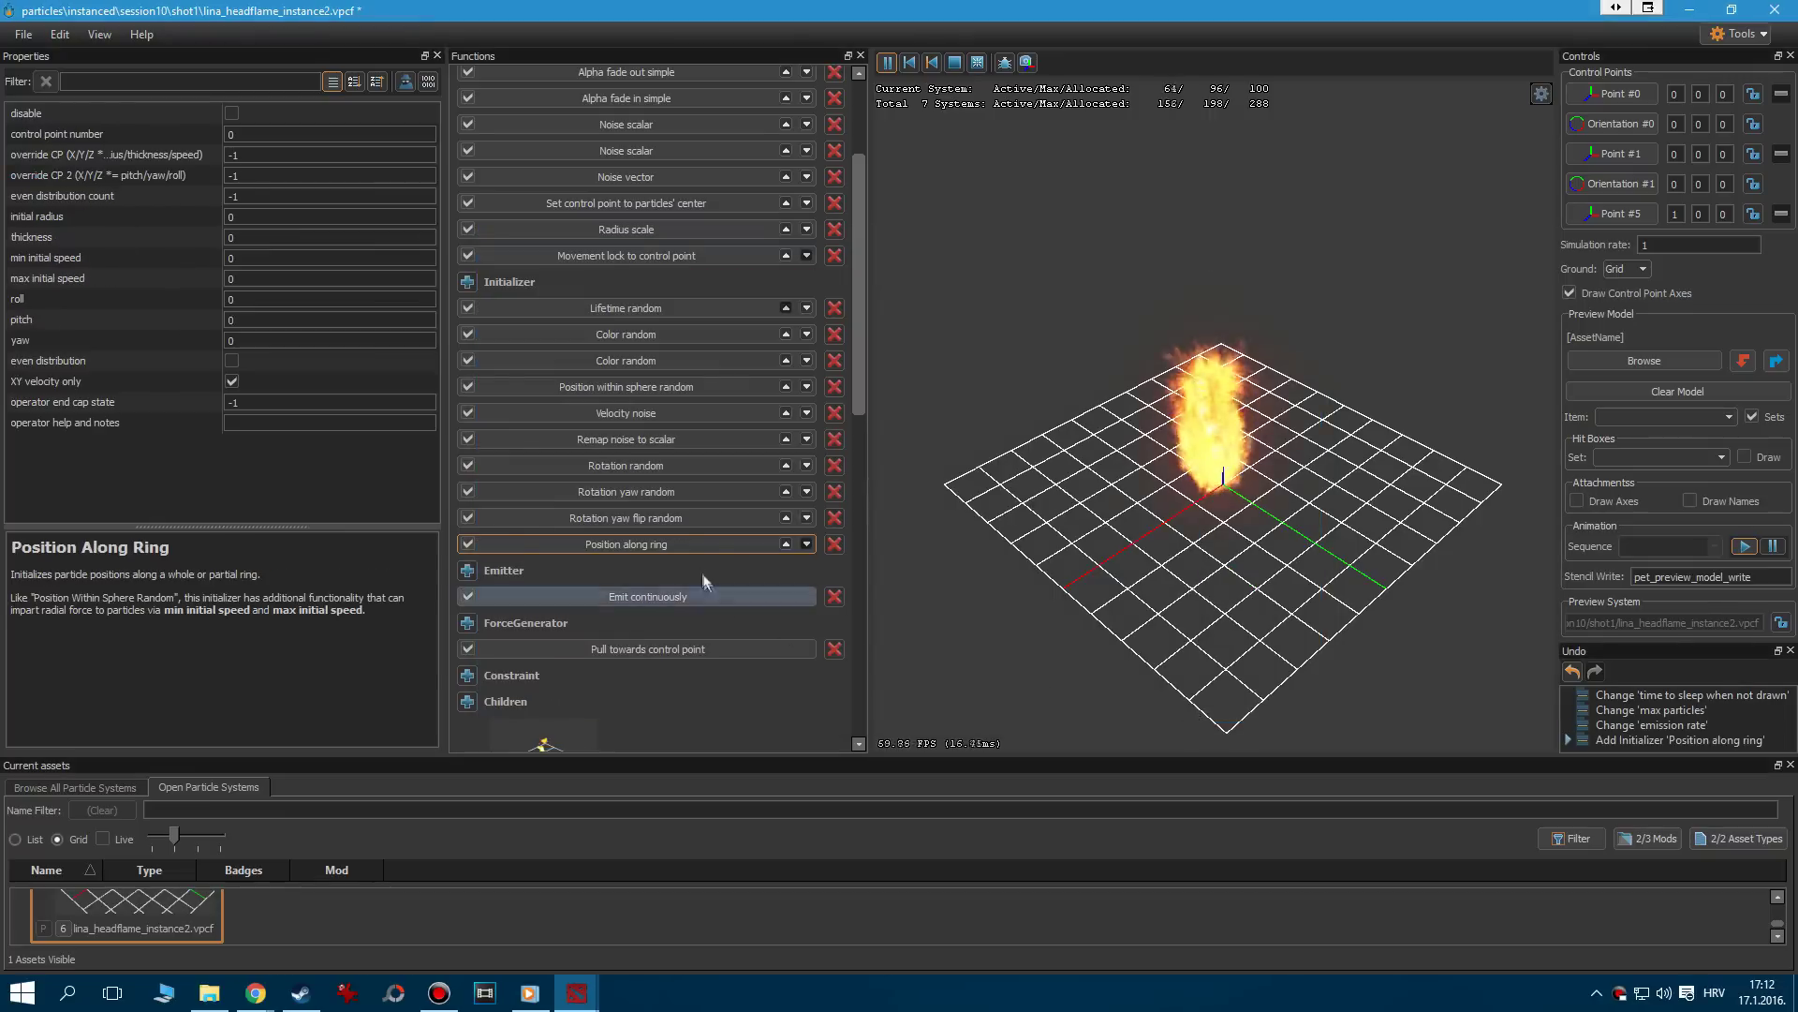
# Move Position along ring up five places to sit just below Color random
pyautogui.click(785, 517)
pyautogui.click(786, 491)
pyautogui.click(786, 465)
pyautogui.click(786, 439)
pyautogui.click(786, 412)
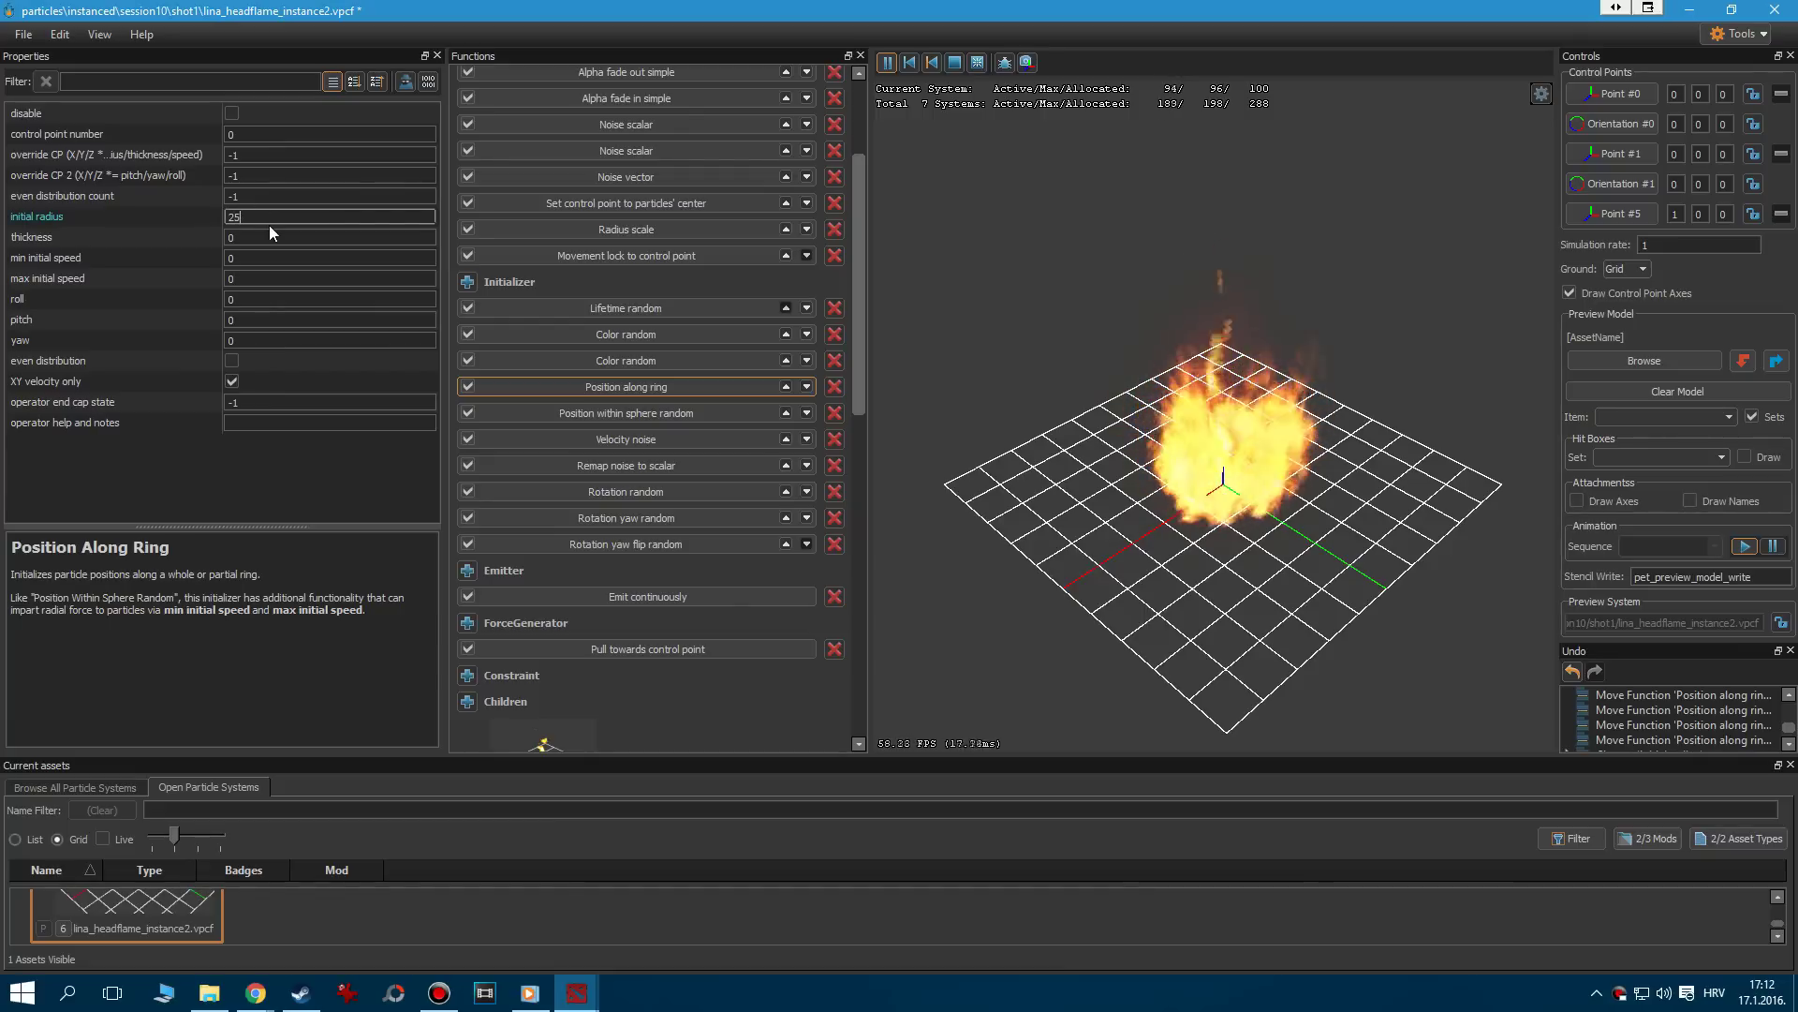
# Set the Movement basic gravity Z value to 90
pyautogui.scroll(3, 864, 273)
pyautogui.click(703, 178)
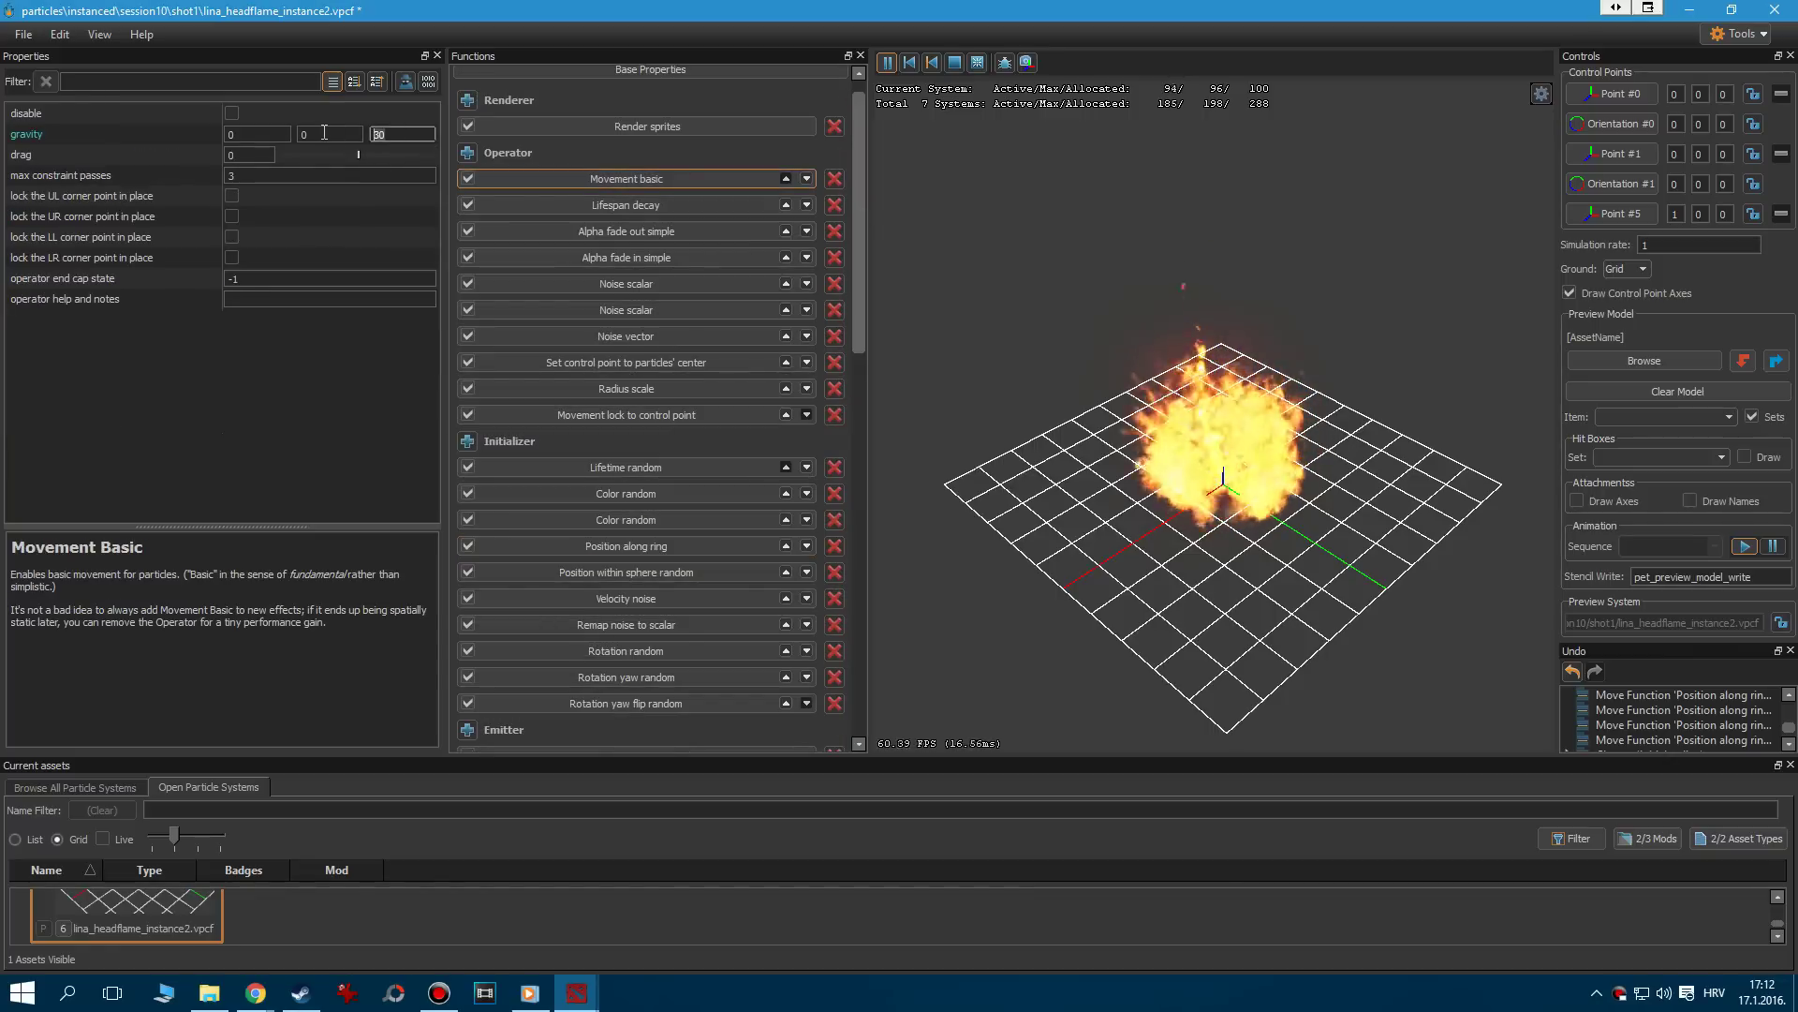
pyautogui.write('90')
pyautogui.press('Return')
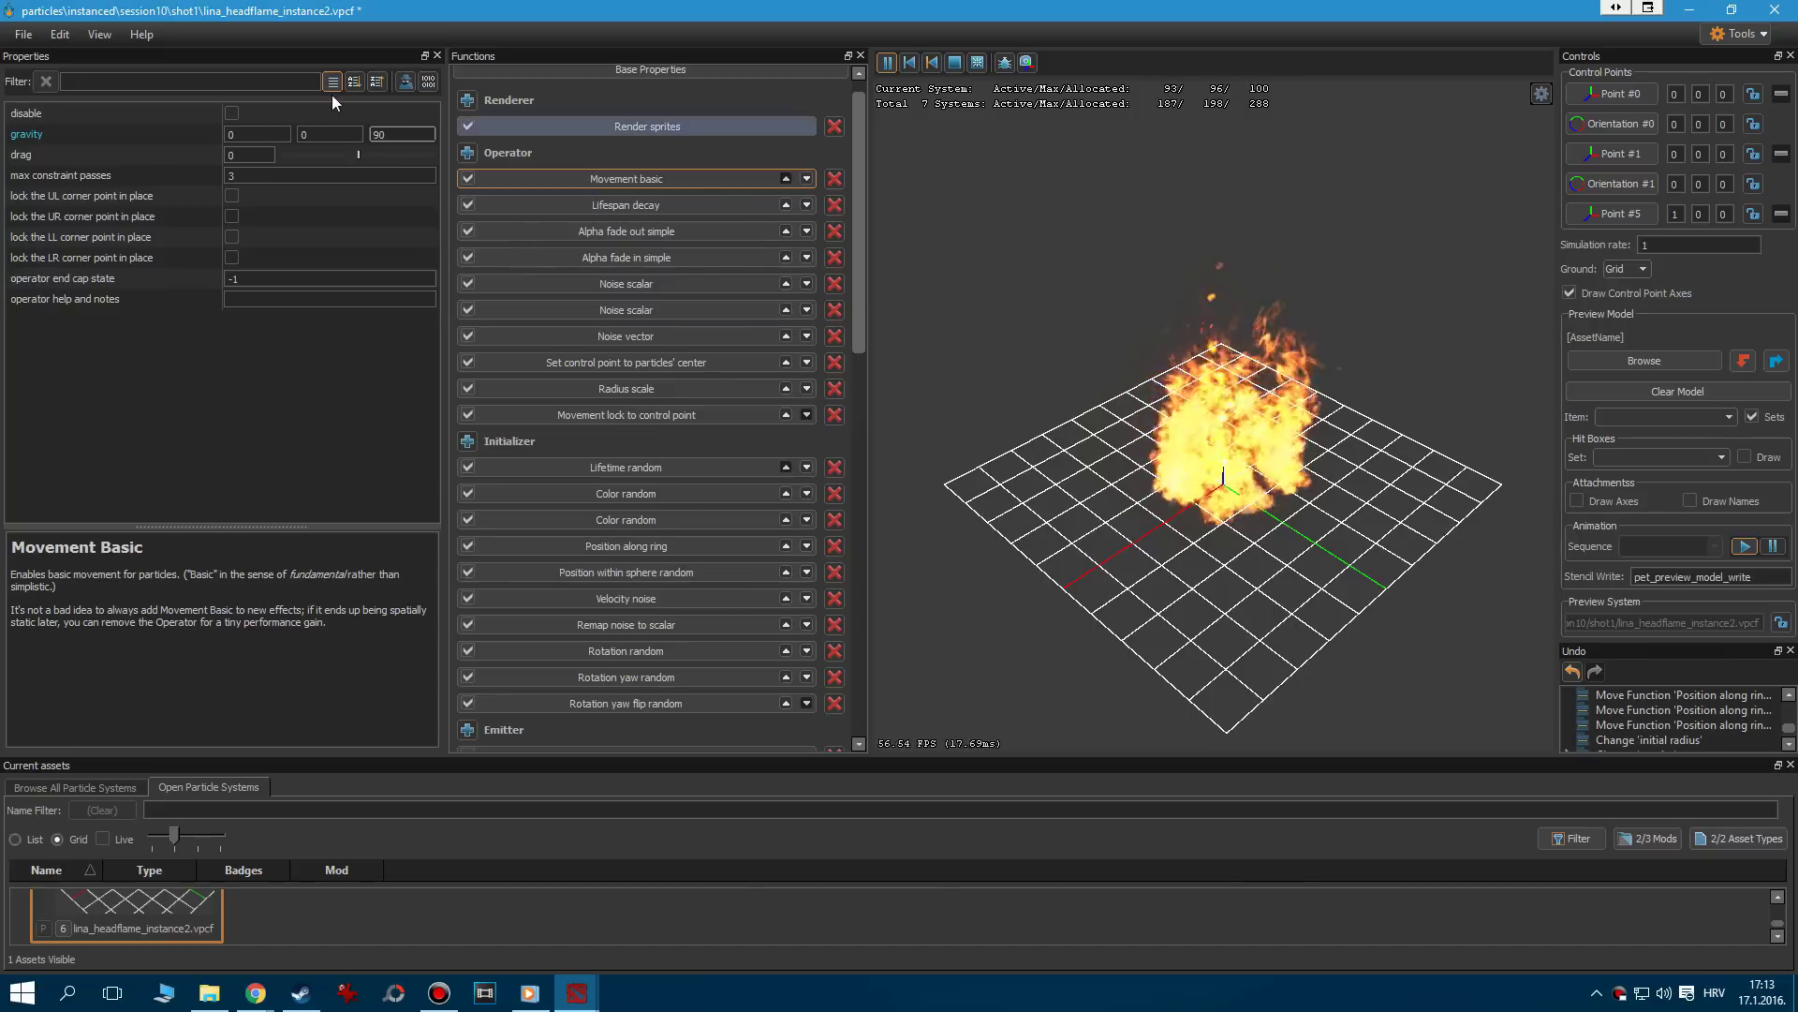
# Try gravity Y values of 50 and 500, then reset gravity Y to 0
pyautogui.click(310, 134)
pyautogui.write('5')
pyautogui.press('Return')
pyautogui.write('0')
pyautogui.press('Return')
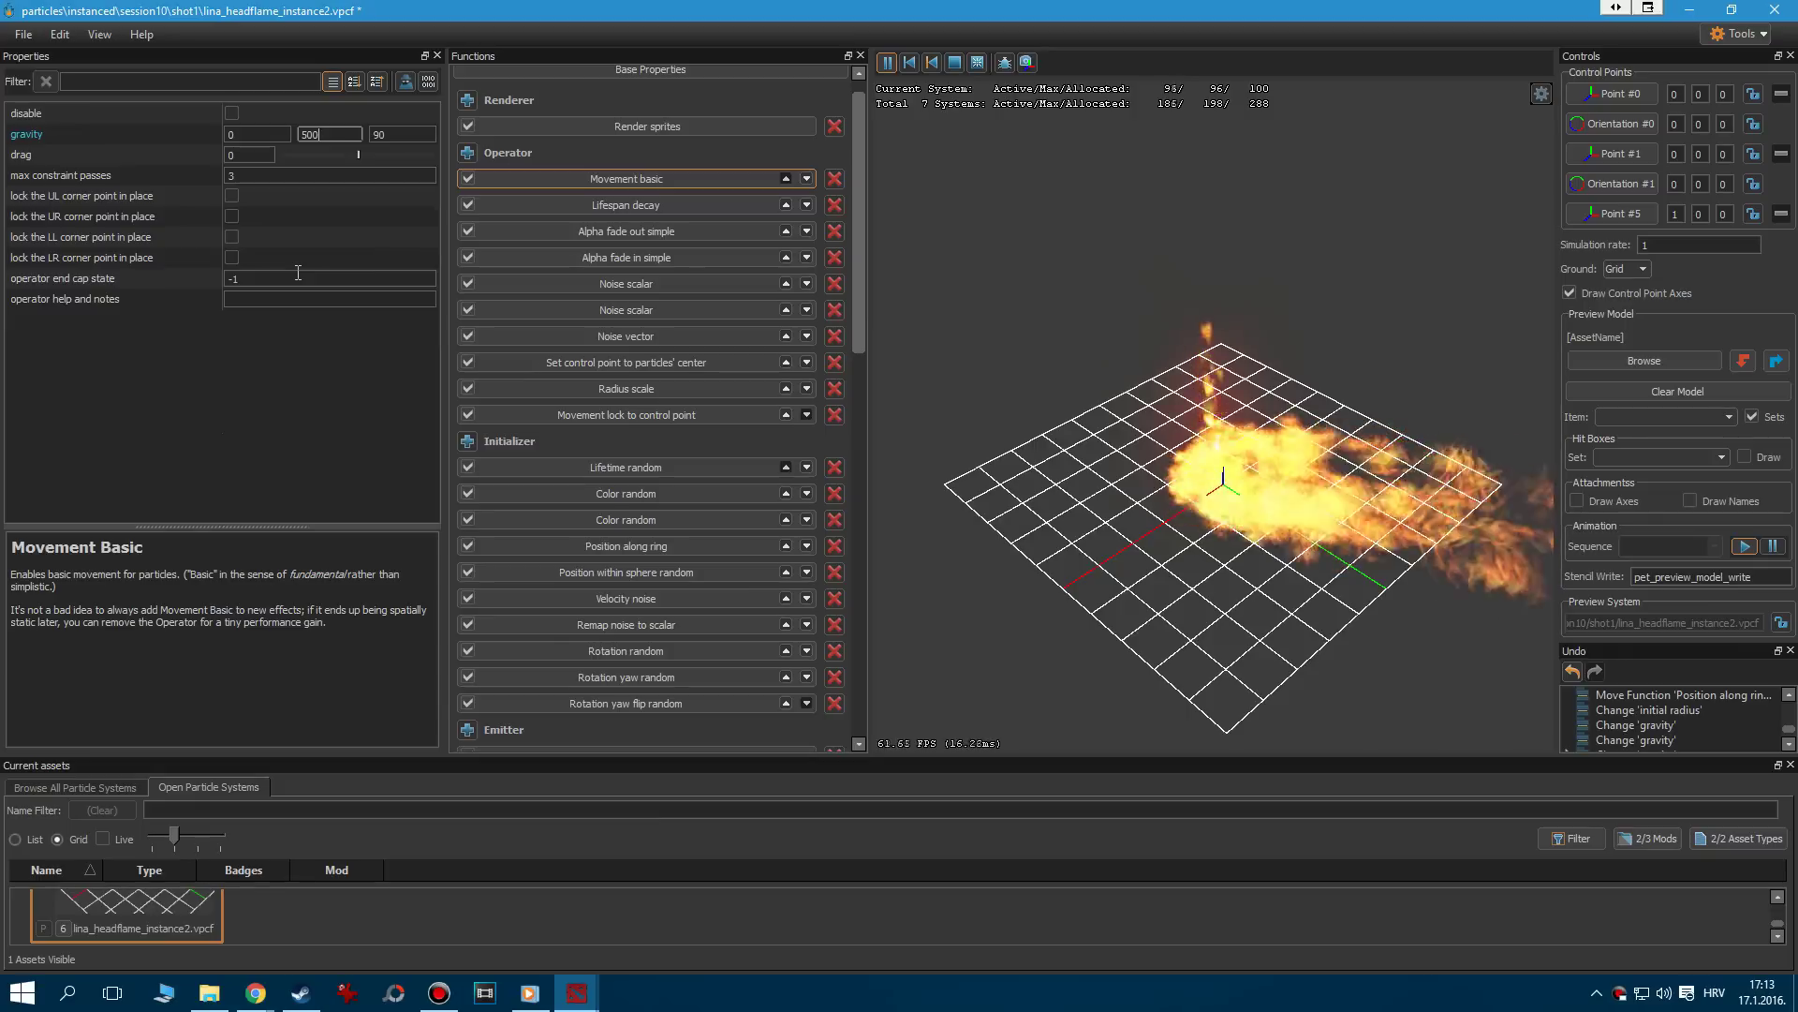
pyautogui.press('BackSpace')
pyautogui.press('BackSpace')
pyautogui.press('BackSpace')
pyautogui.write('0')
pyautogui.press('Return')
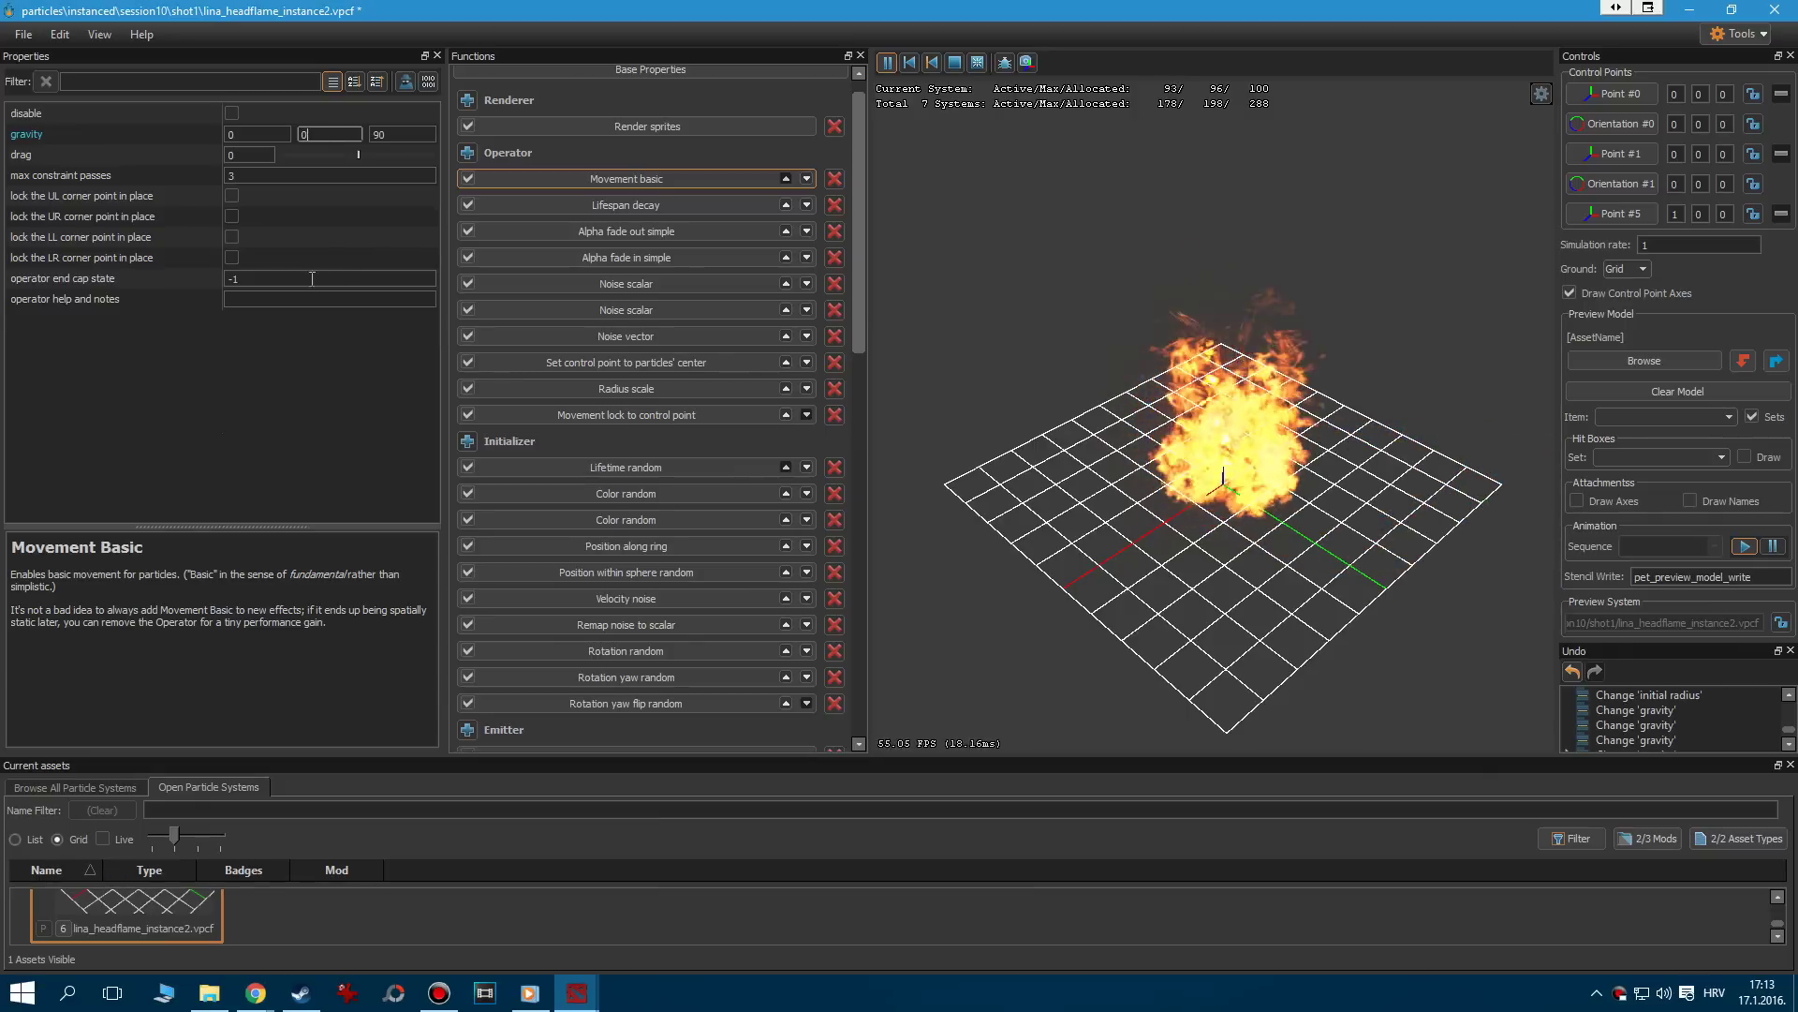
# Save the lina_headflame_instance2 flame system and close the Particle Editor
pyautogui.click(23, 34)
pyautogui.click(44, 128)
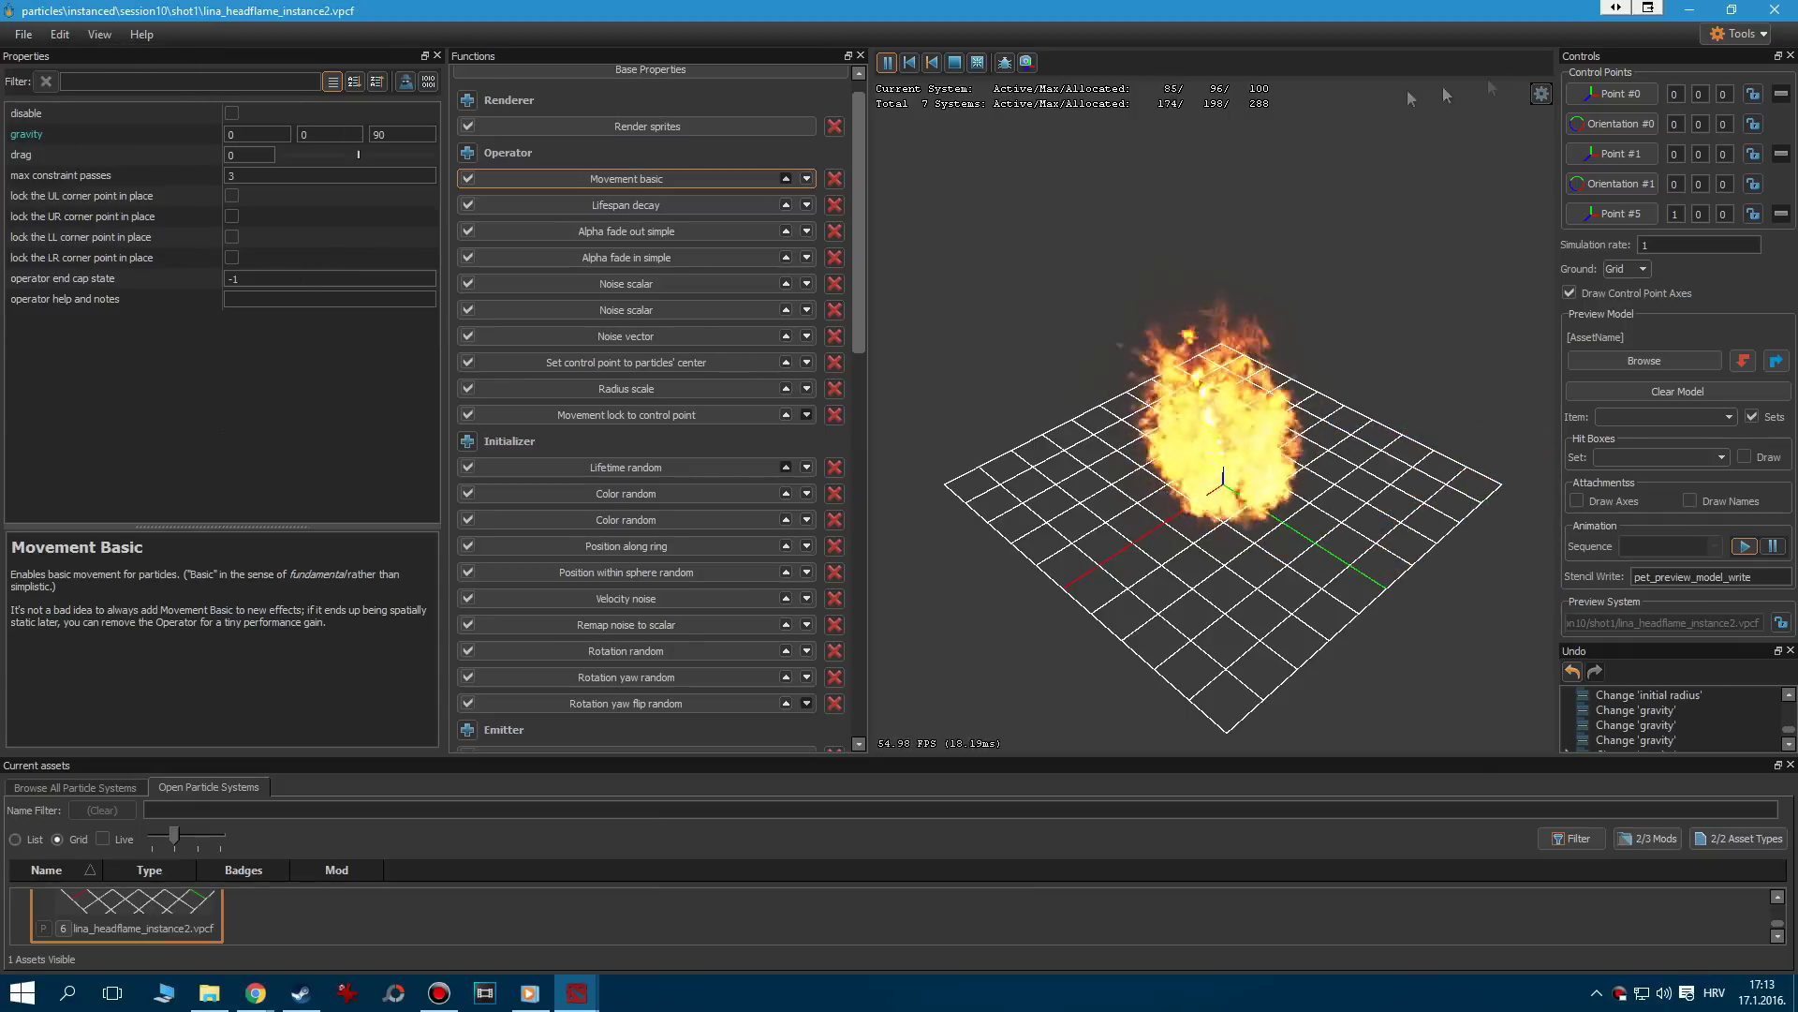
pyautogui.click(1775, 10)
# Preview the flames, then add doom_skullwing_smoke_instance as a new particle system via the 'doom' filter
pyautogui.press('space')
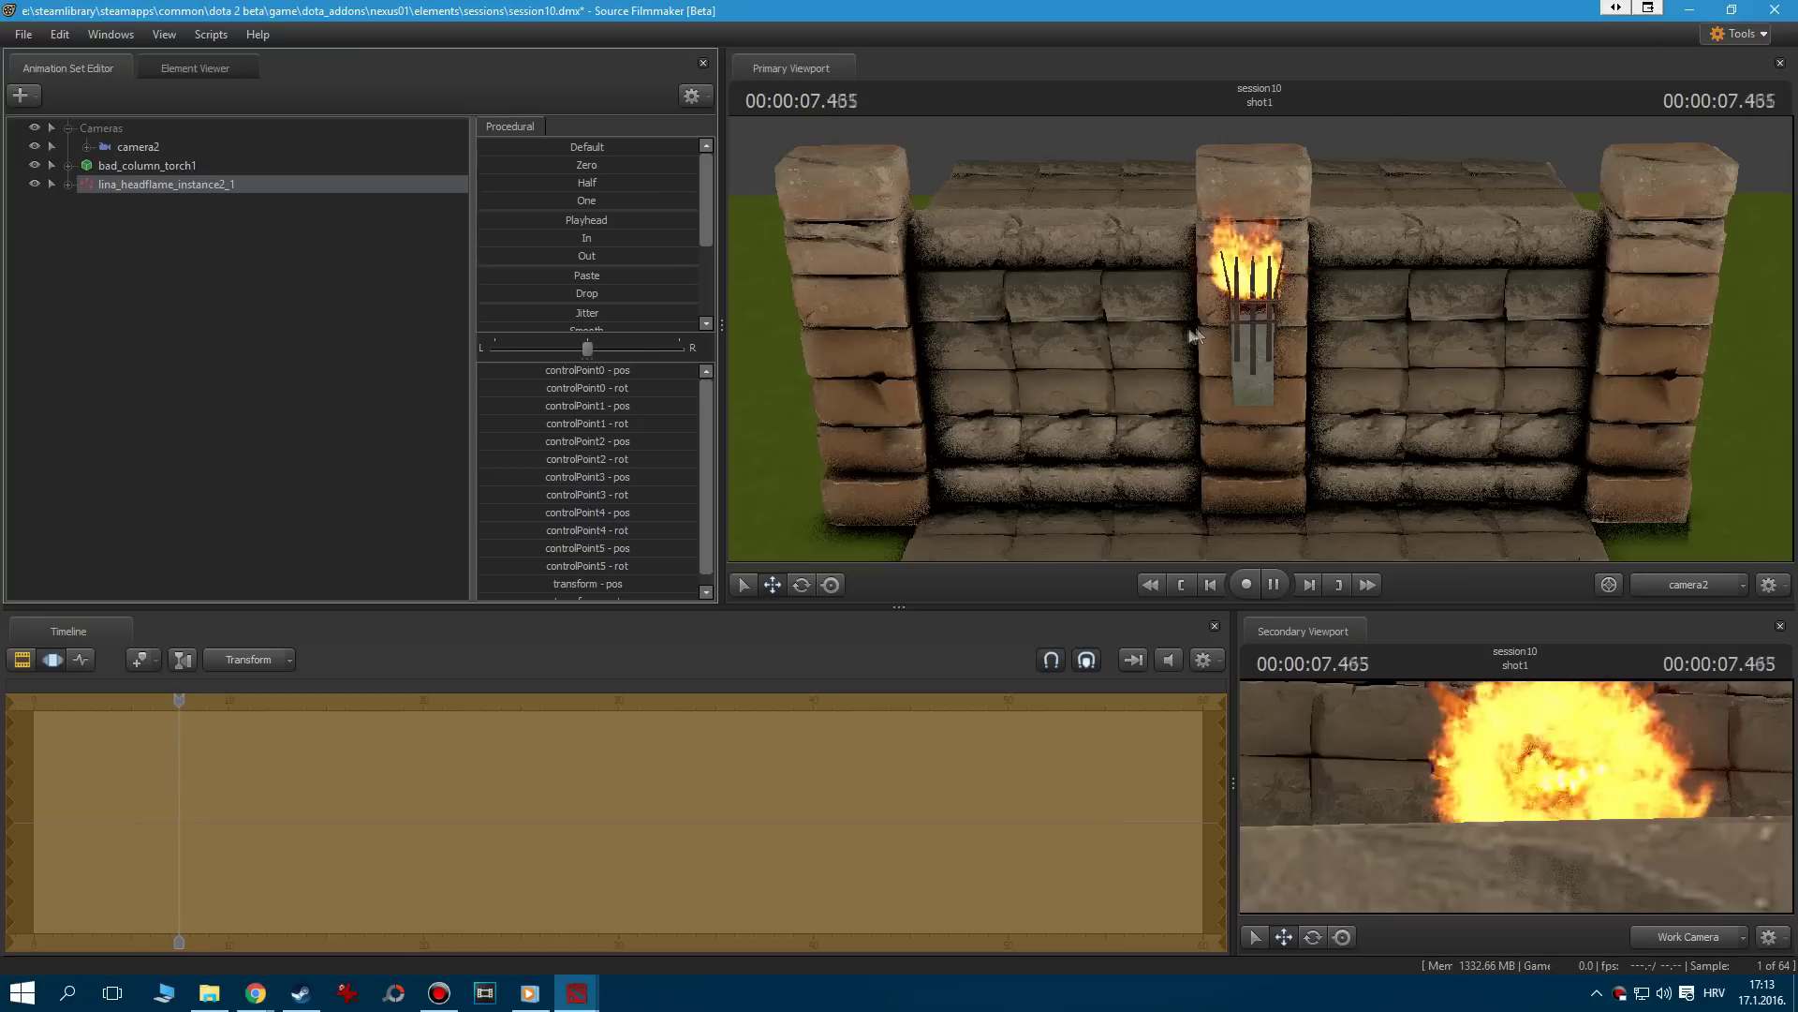
pyautogui.press('space')
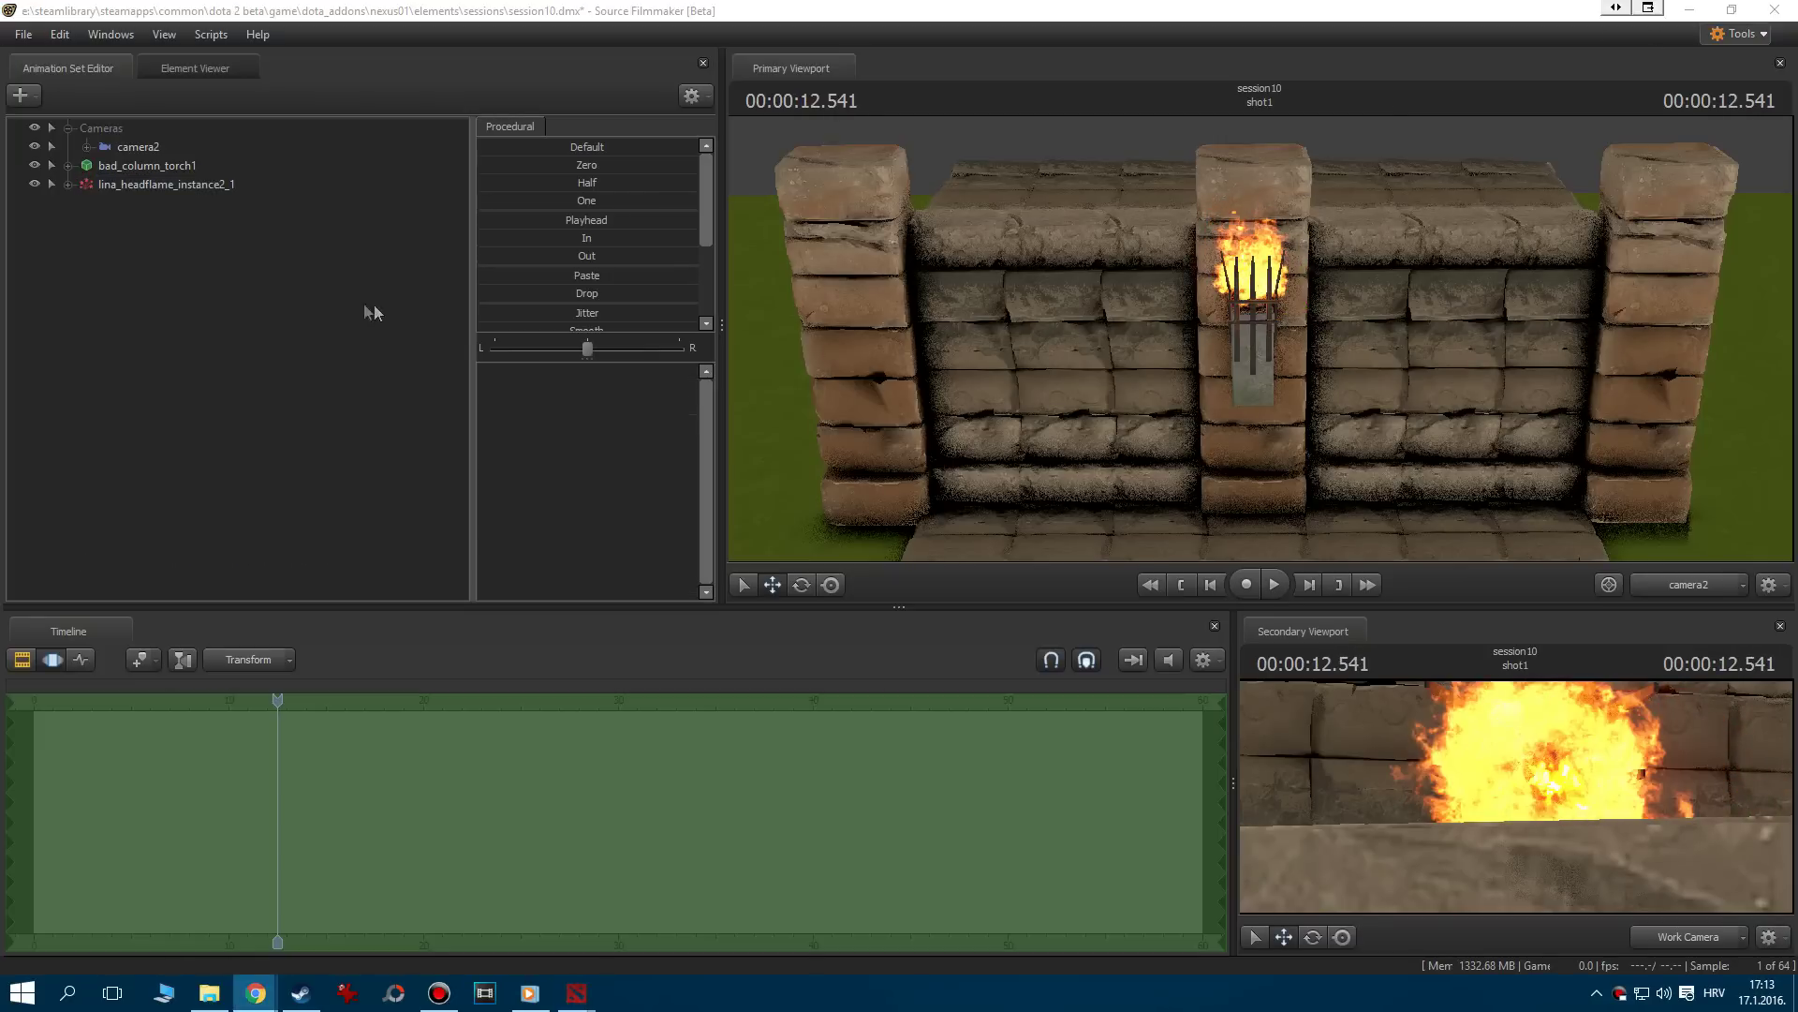
pyautogui.rightClick(310, 300)
pyautogui.click(430, 397)
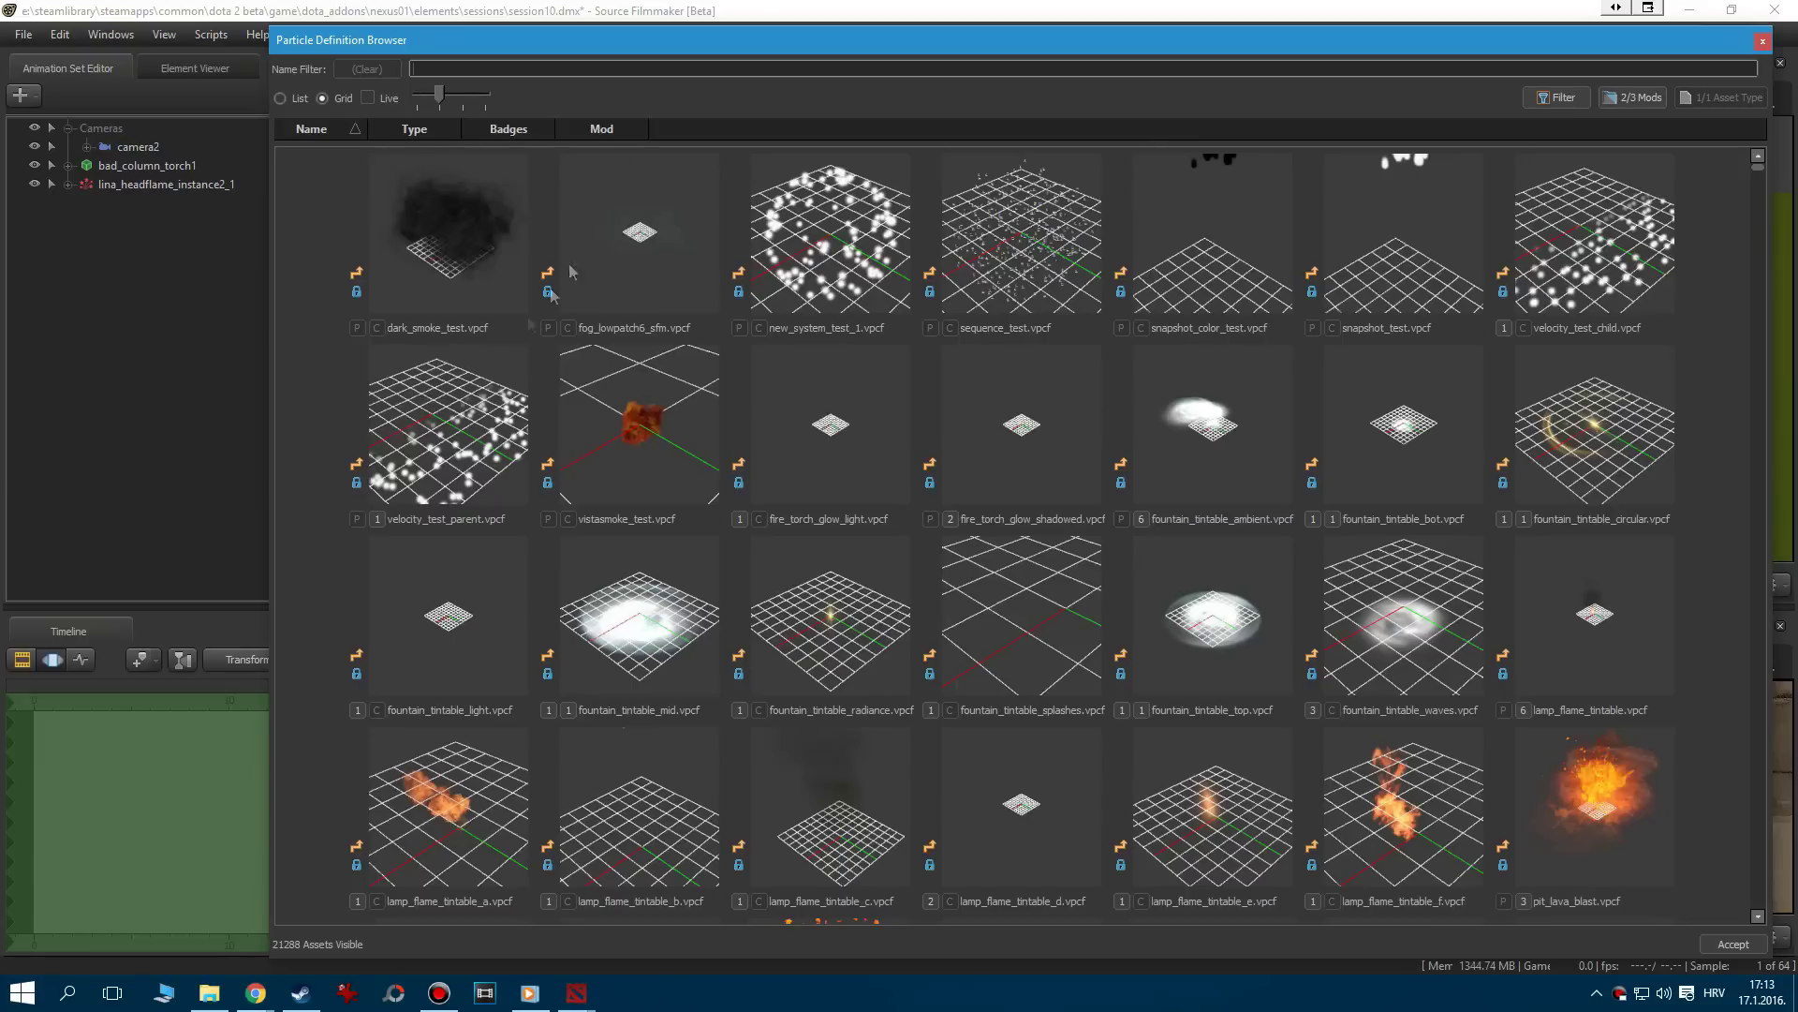
pyautogui.write('doom')
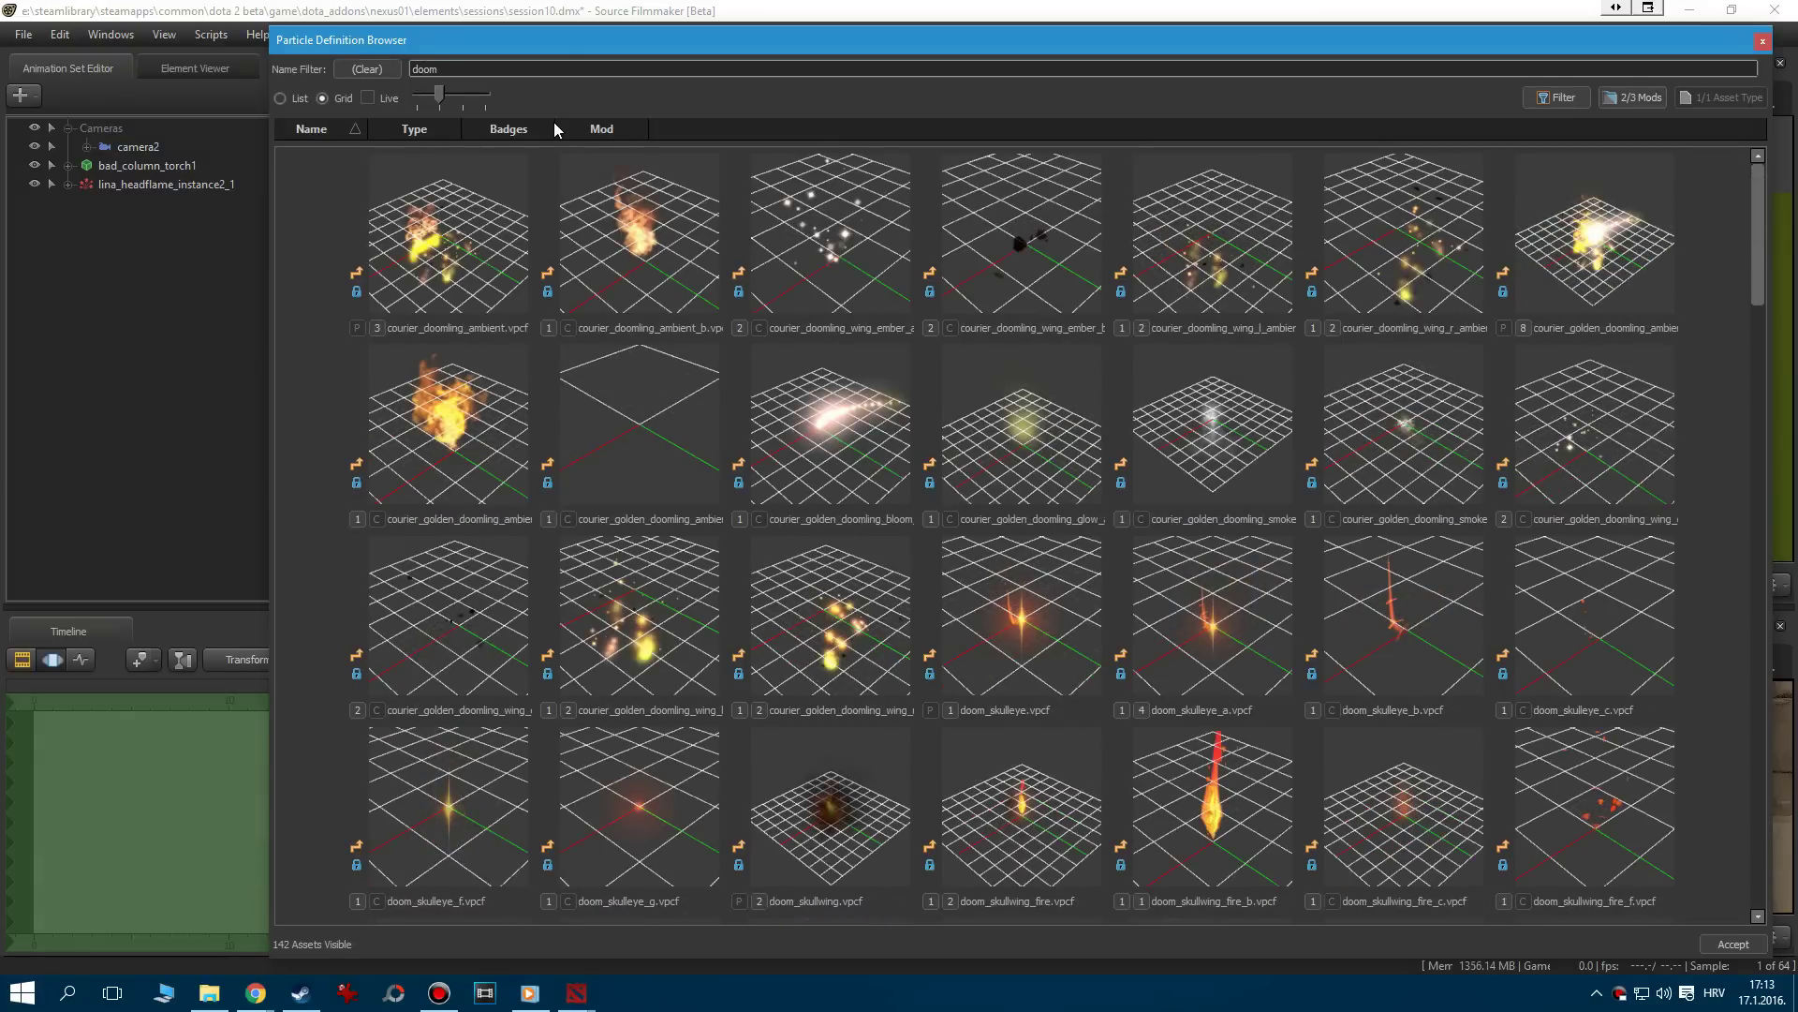
pyautogui.scroll(-3, 760, 429)
pyautogui.scroll(-6, 761, 429)
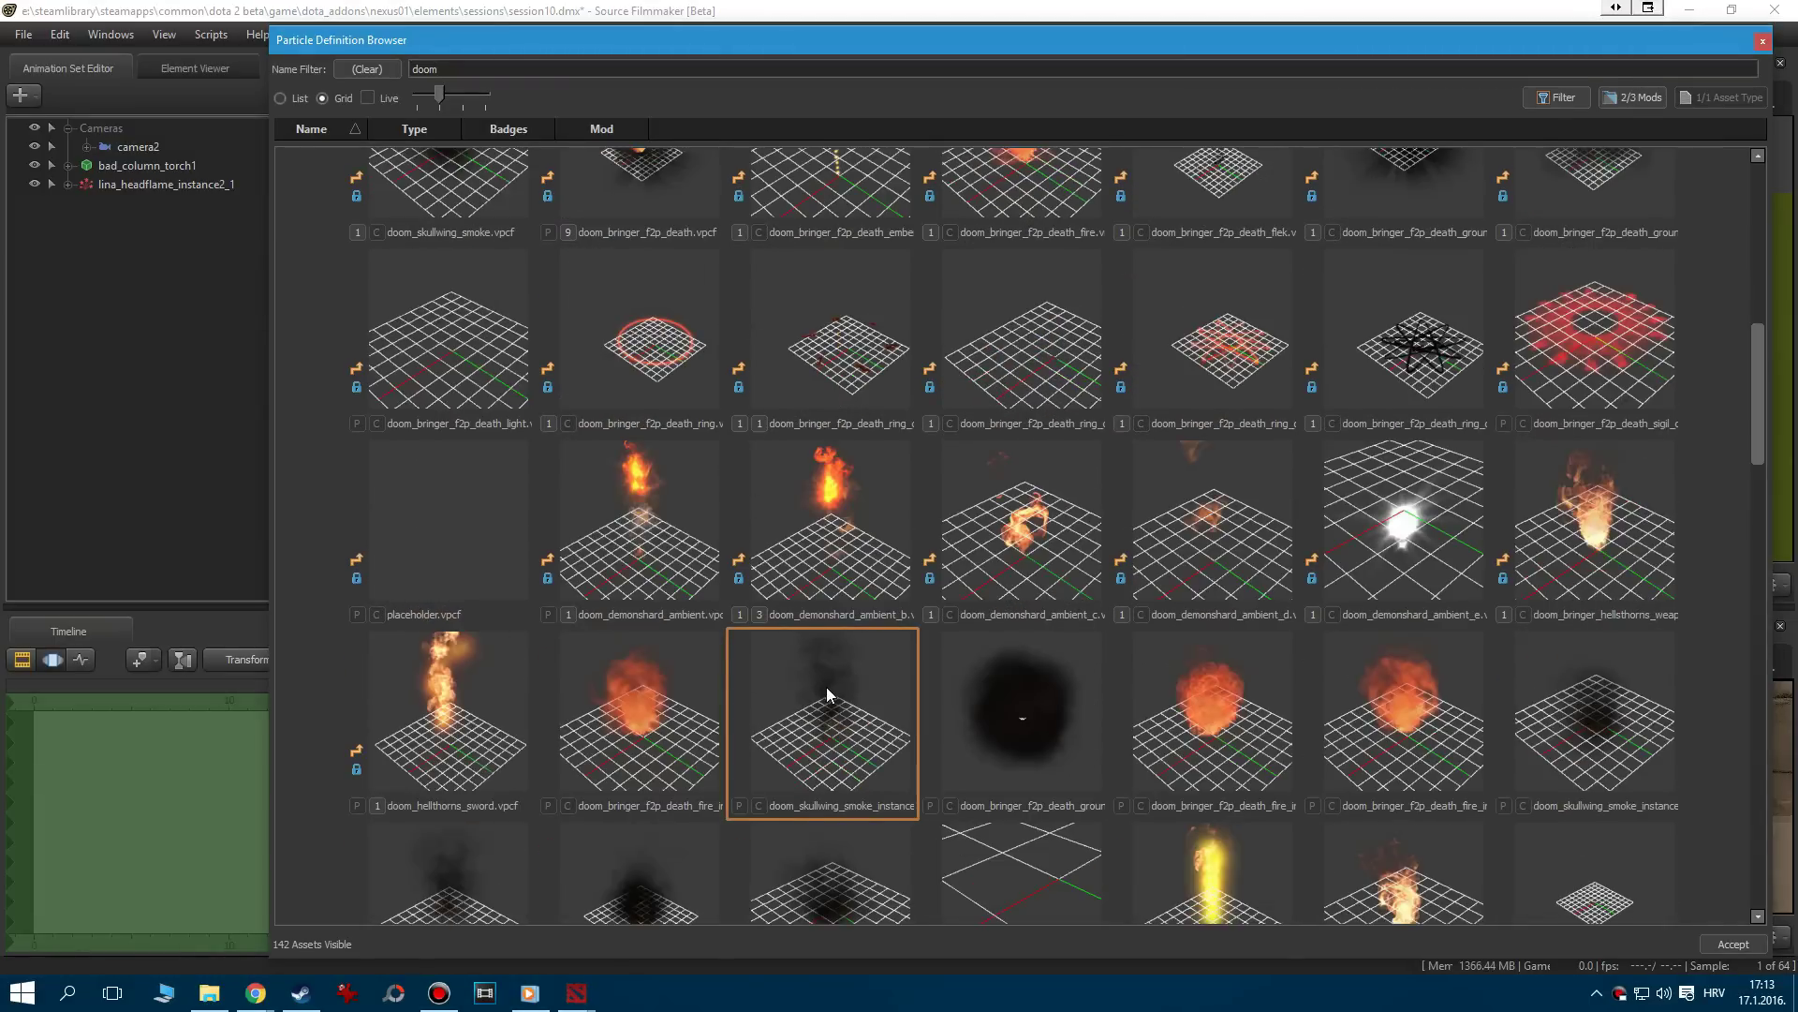
pyautogui.doubleClick(827, 687)
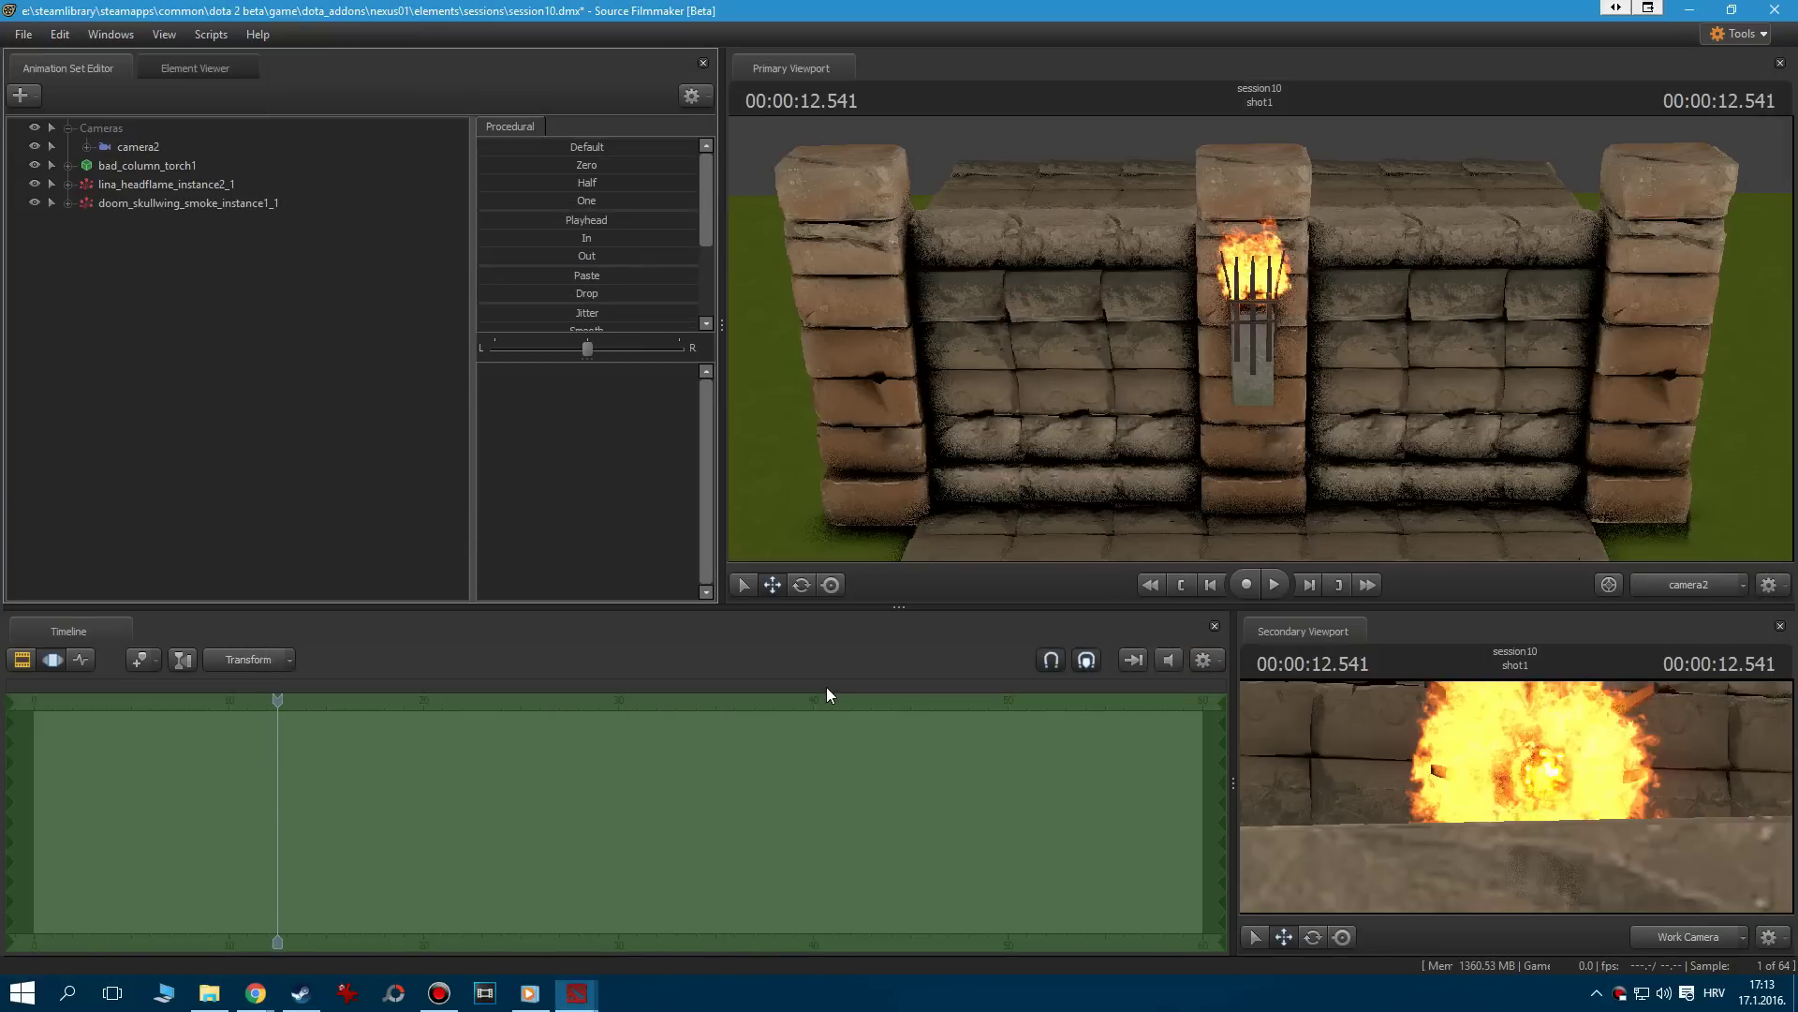
# Set the smoke system's start time to 12.5417 seconds
pyautogui.rightClick(192, 202)
pyautogui.click(234, 441)
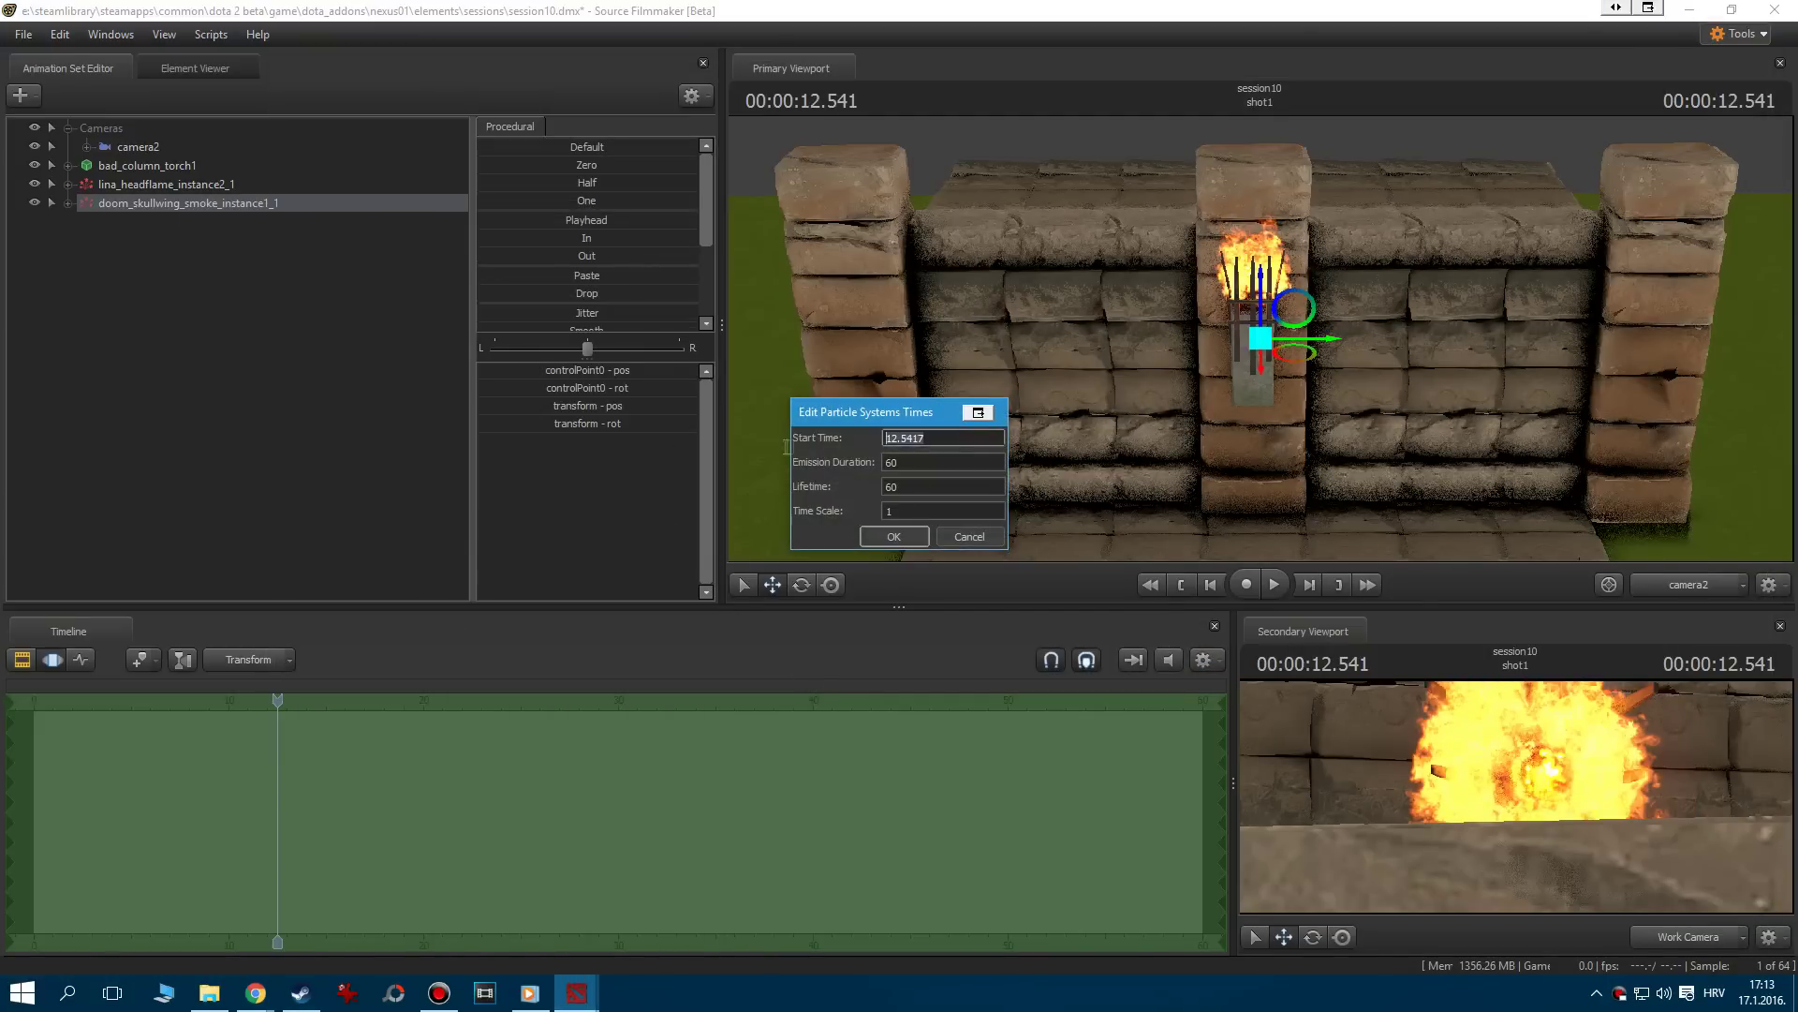
pyautogui.click(893, 536)
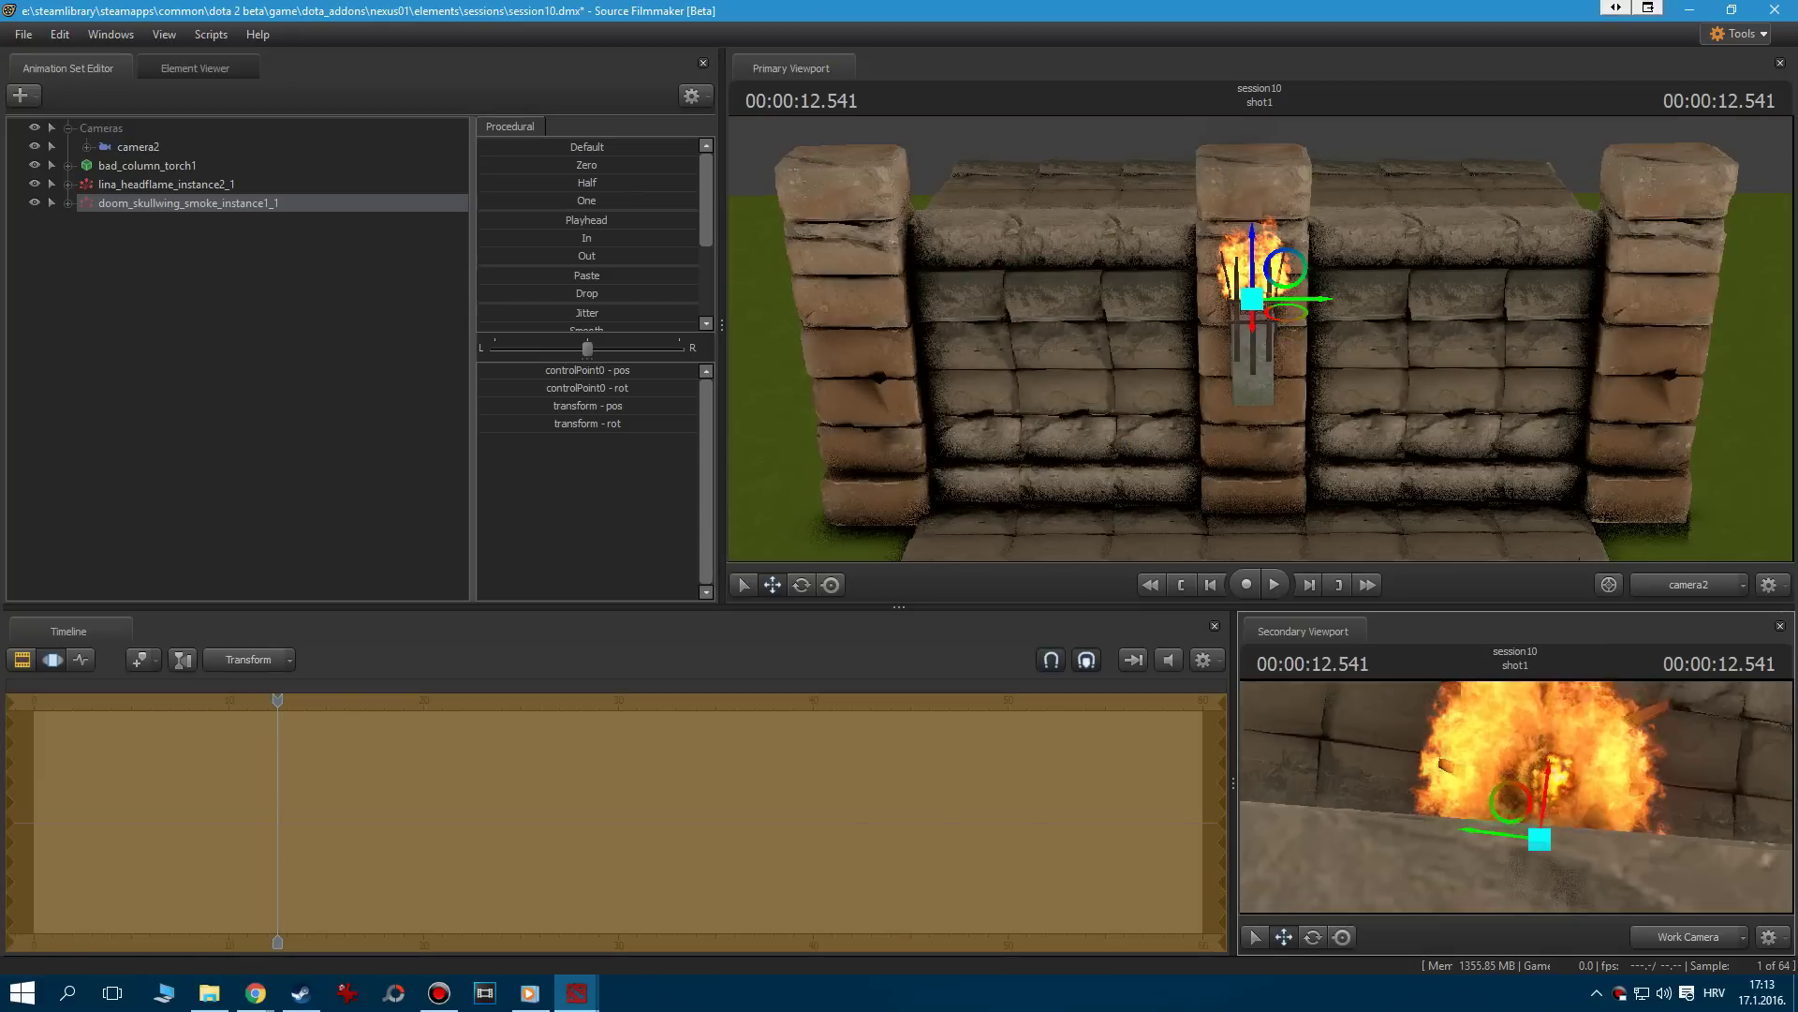
pyautogui.moveTo(1516, 796); pyautogui.dragTo(1587, 757)
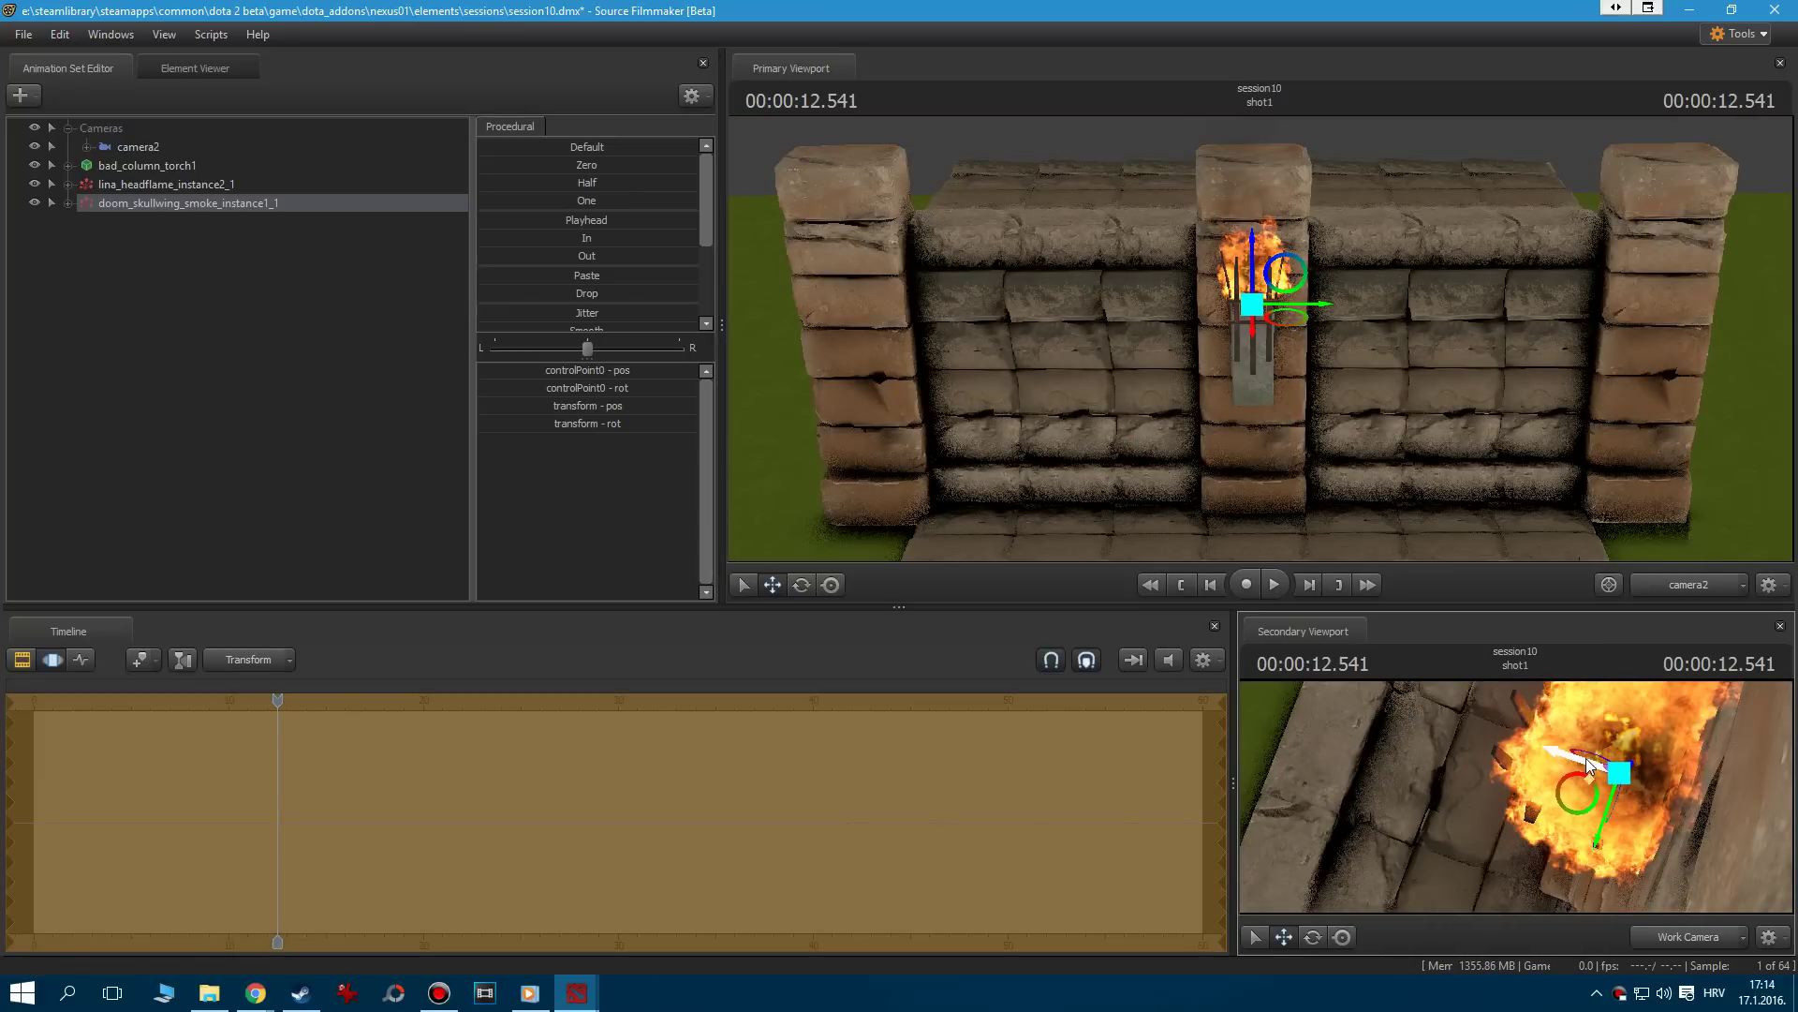
# Hide the headflame, preview the smoke, and open an instanced smoke copy in the Particle Editor
pyautogui.click(34, 184)
pyautogui.press('space')
pyautogui.rightClick(229, 204)
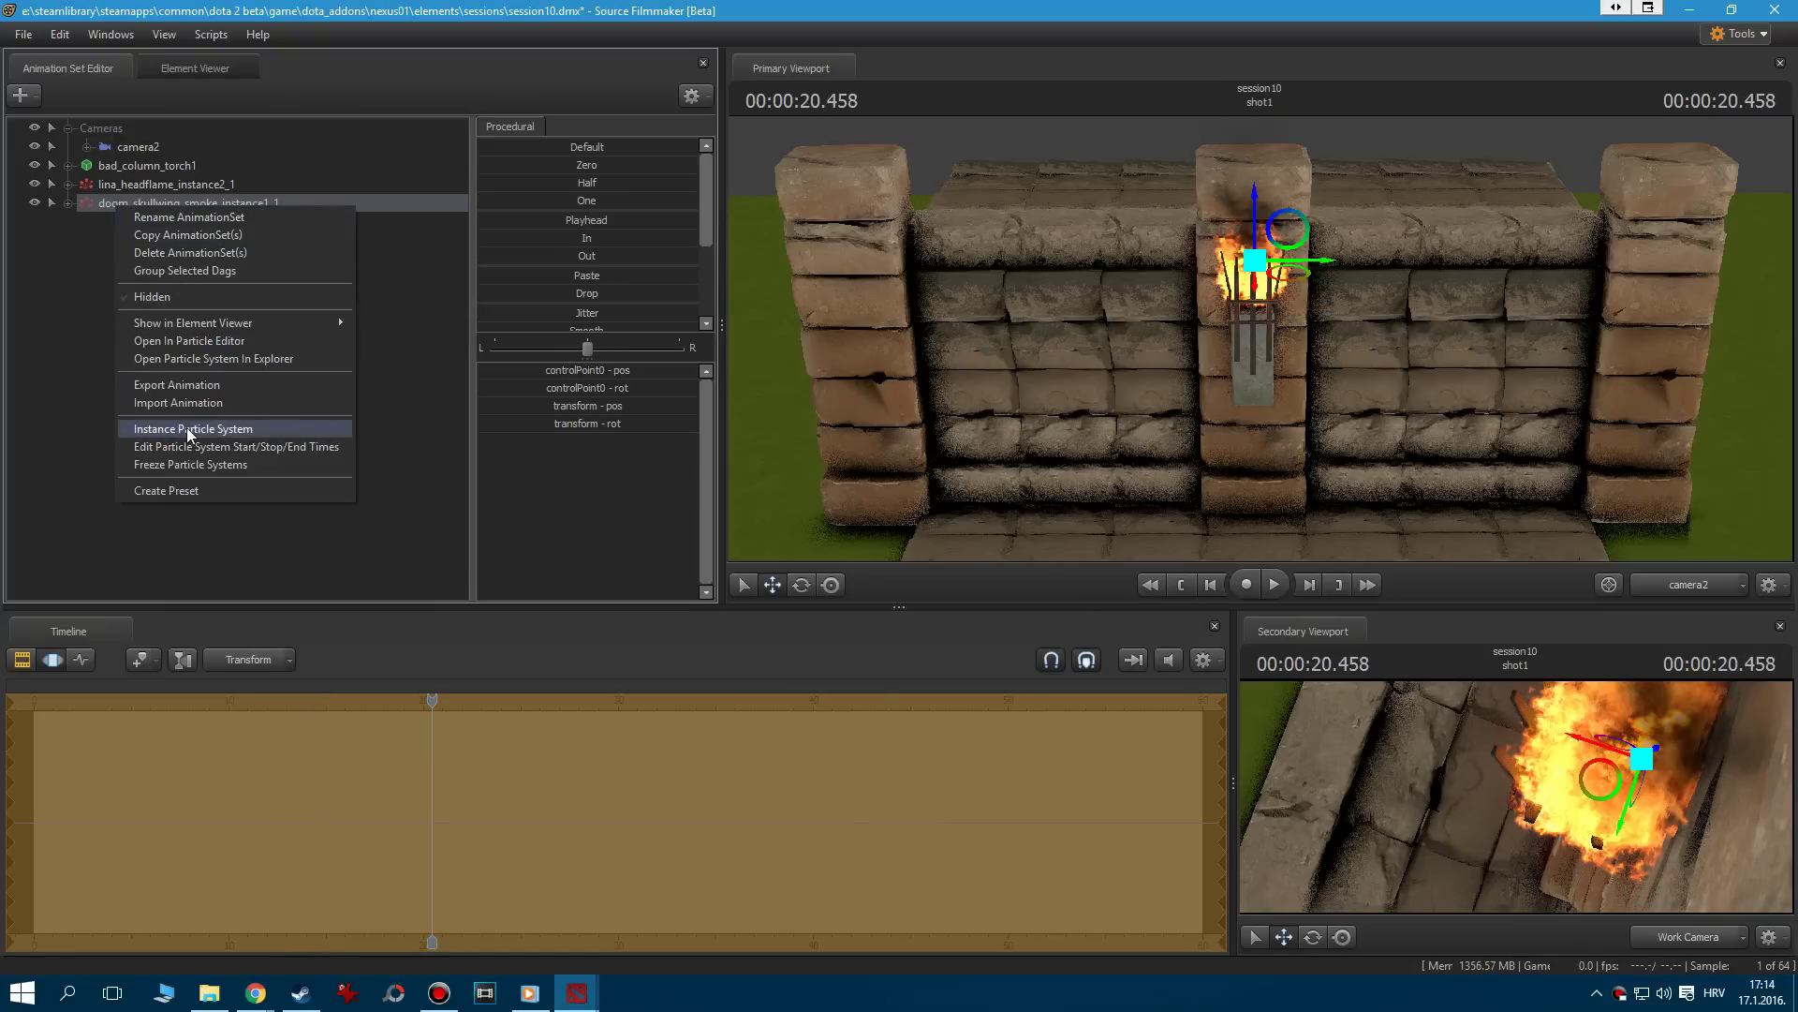
pyautogui.click(192, 428)
pyautogui.rightClick(228, 206)
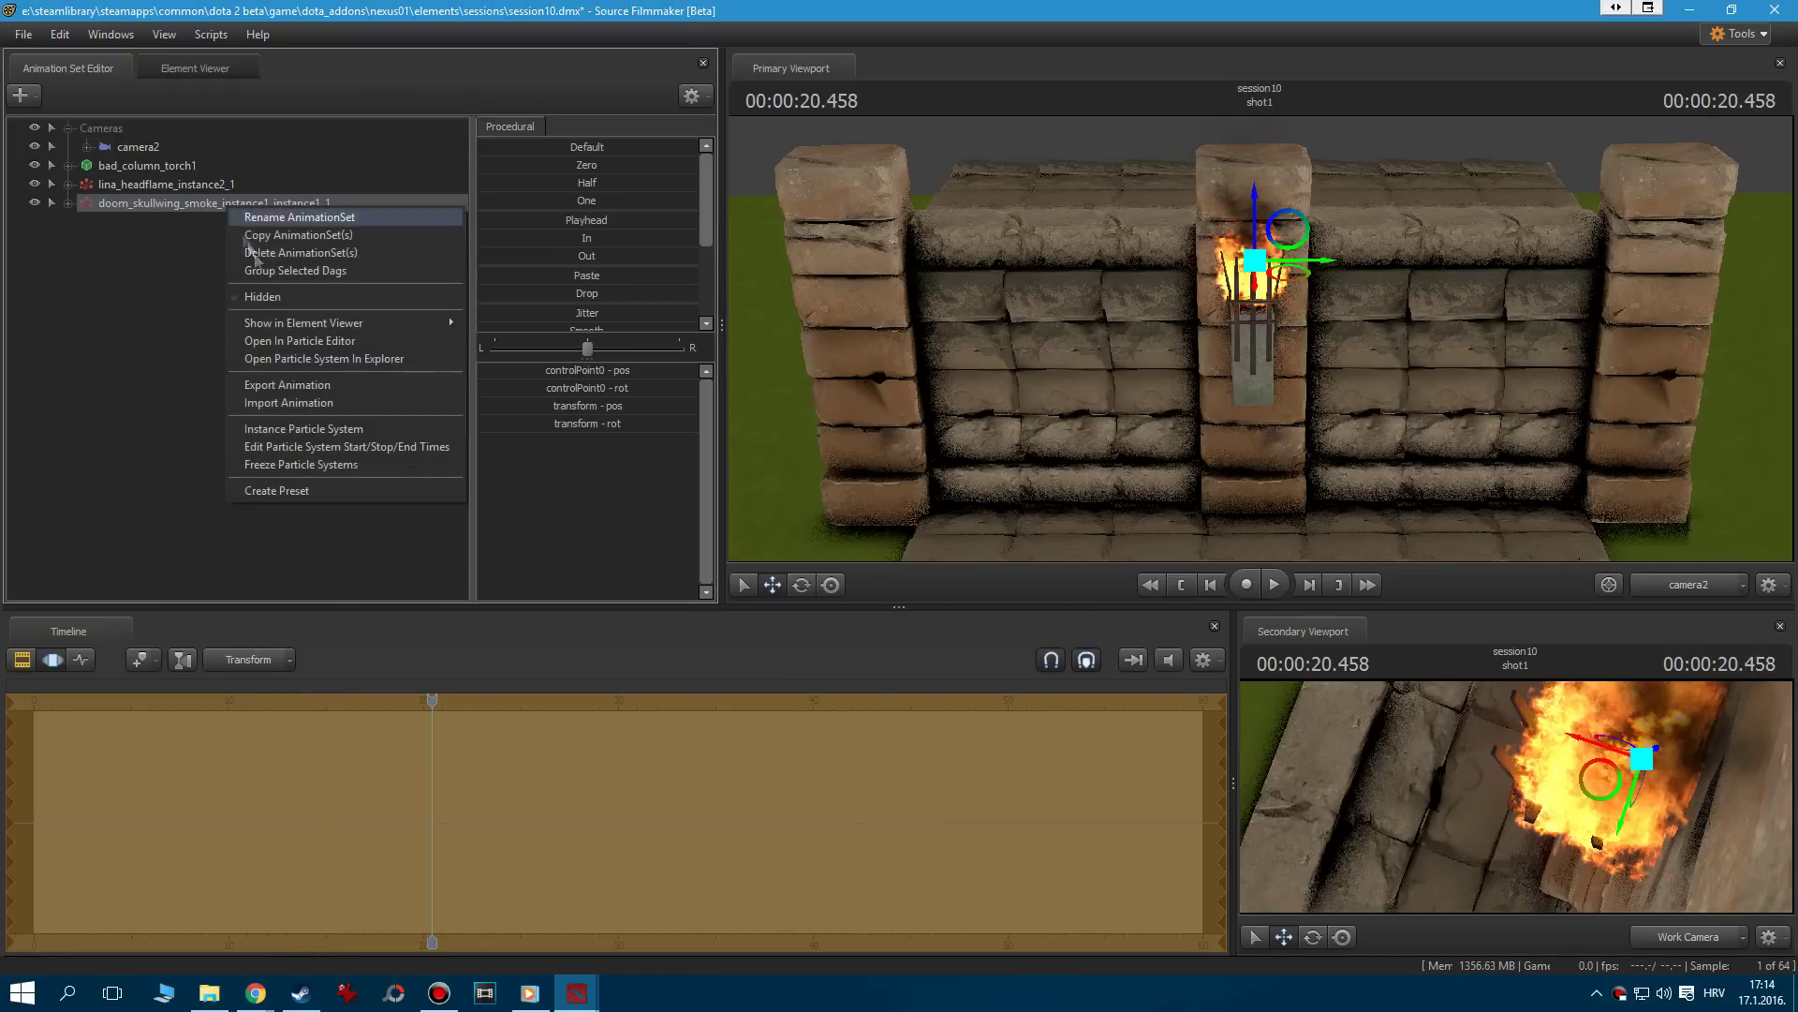
pyautogui.click(301, 343)
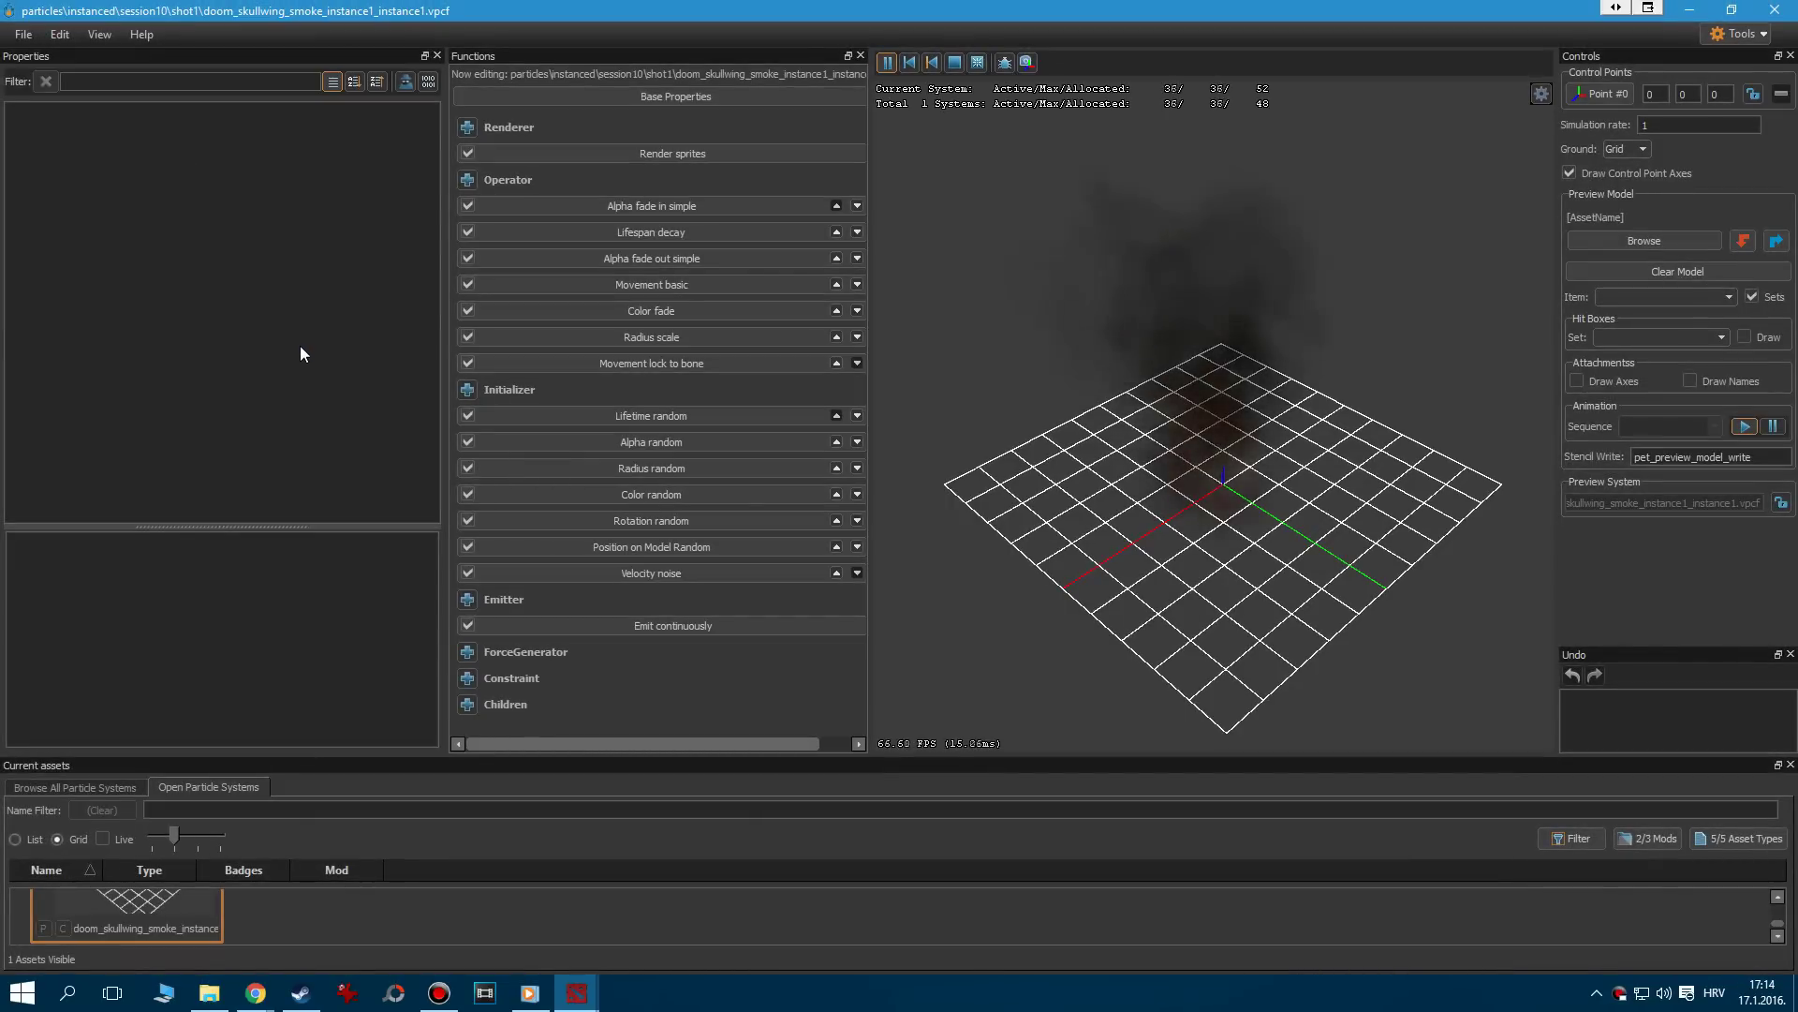
# Set the smoke's max particles and emission rate both to 96
pyautogui.click(627, 103)
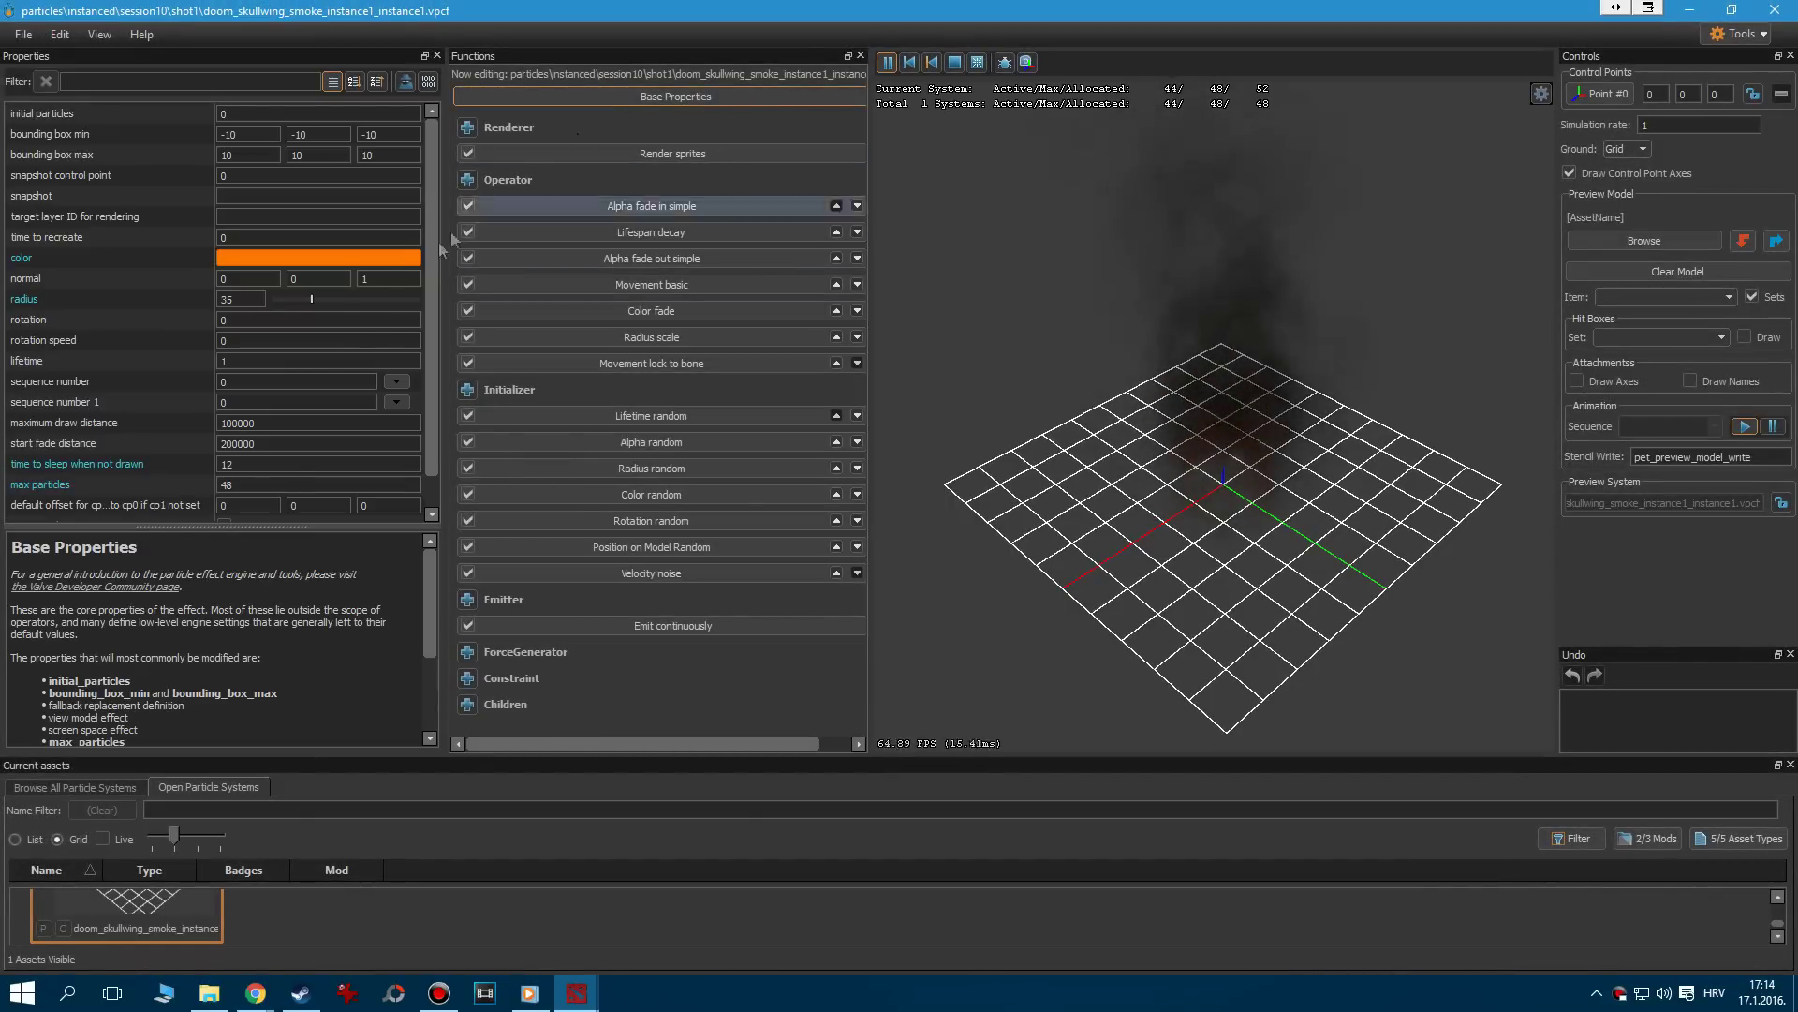
pyautogui.click(137, 487)
pyautogui.write('96')
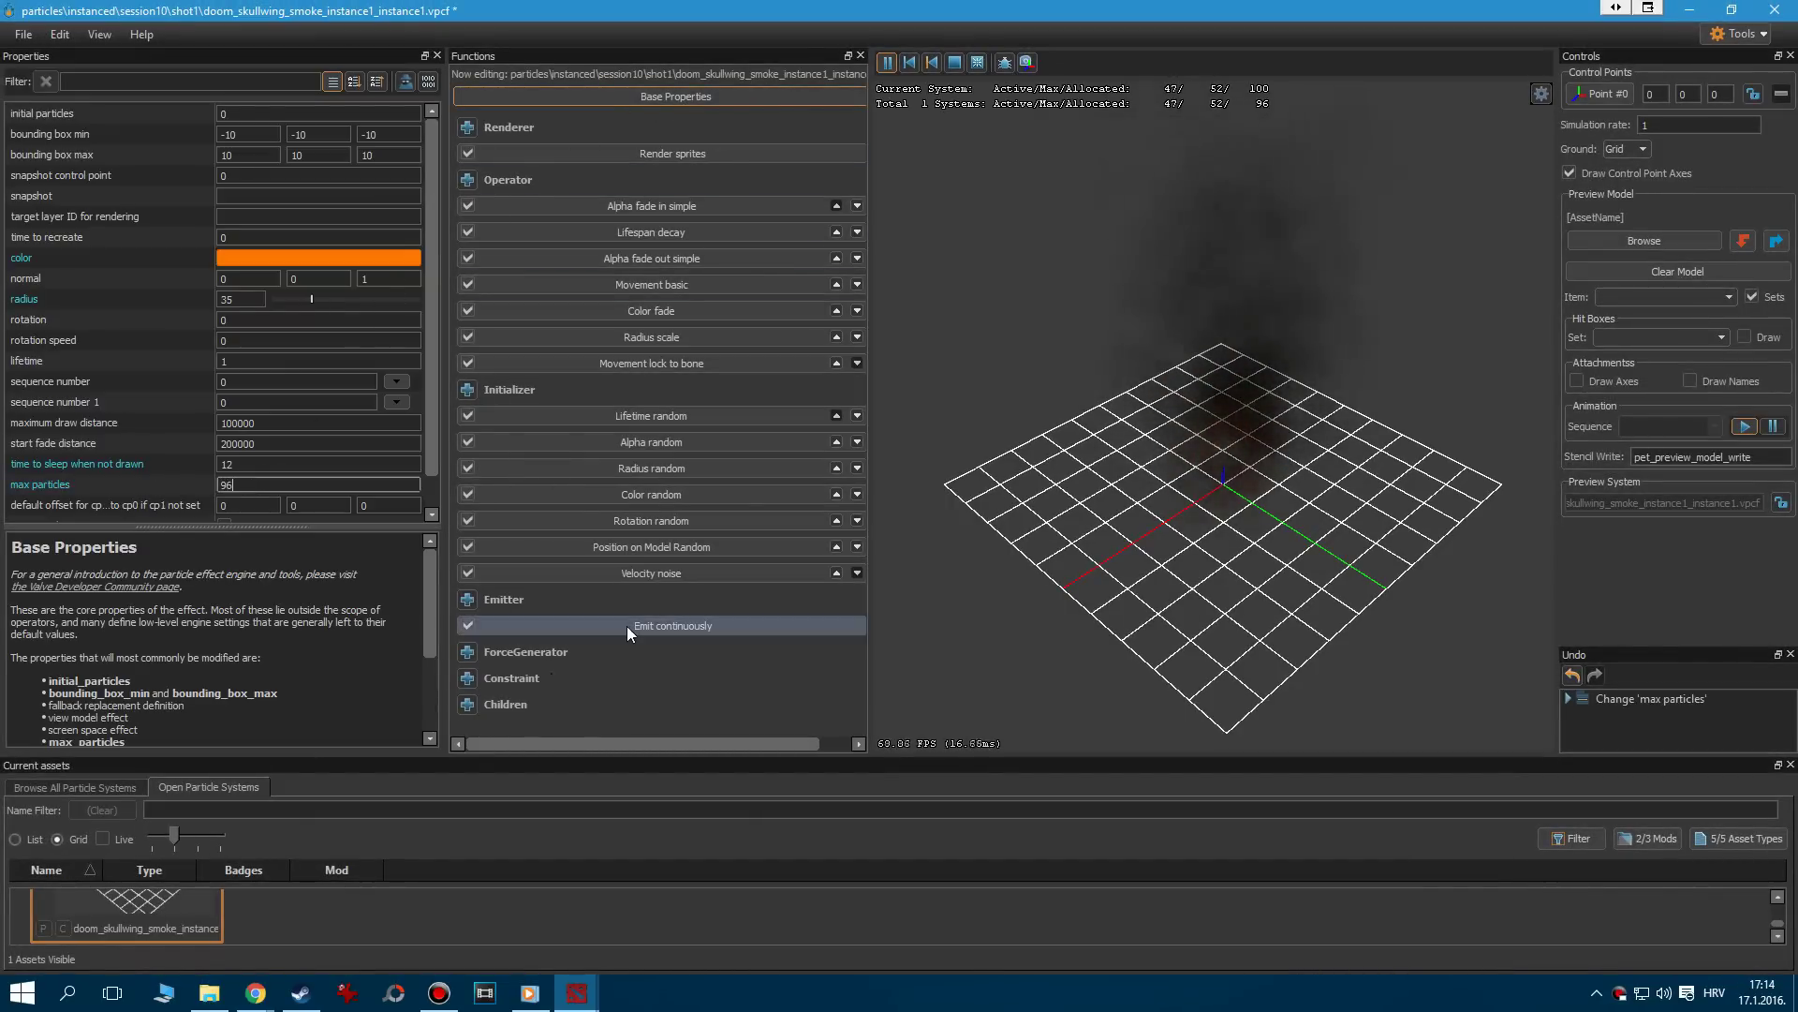
pyautogui.click(626, 626)
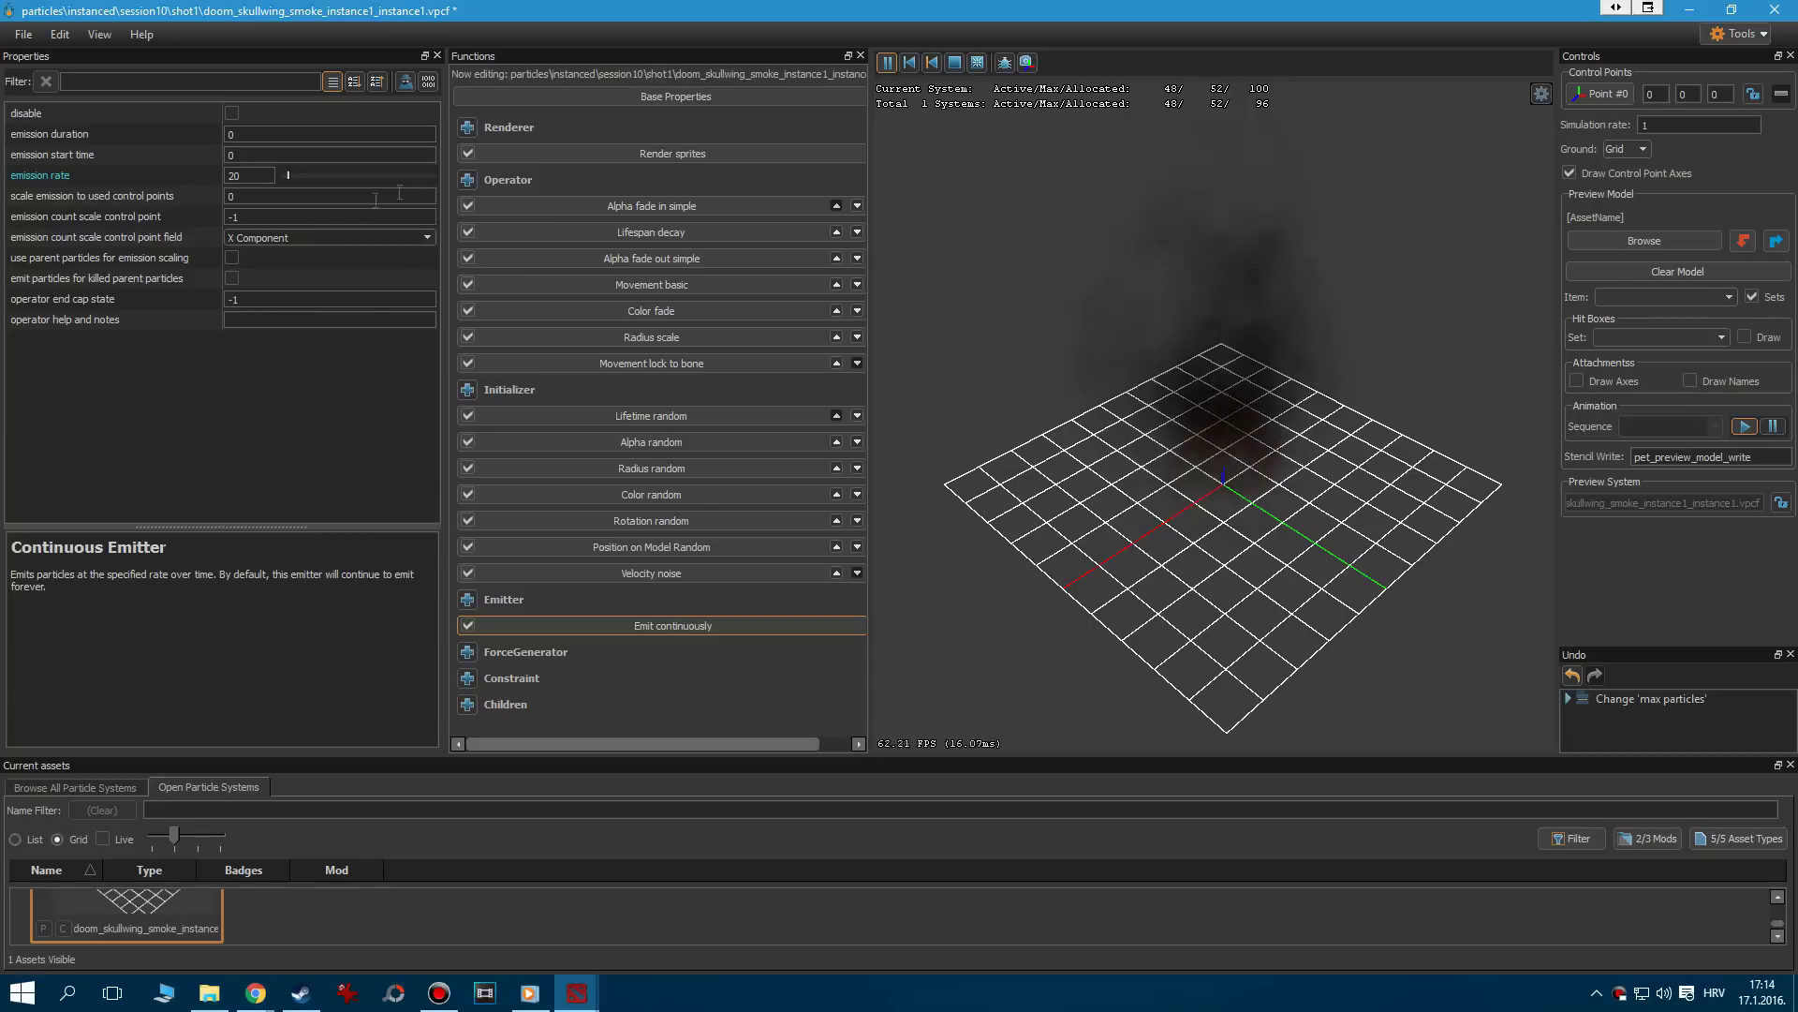
pyautogui.press('Return')
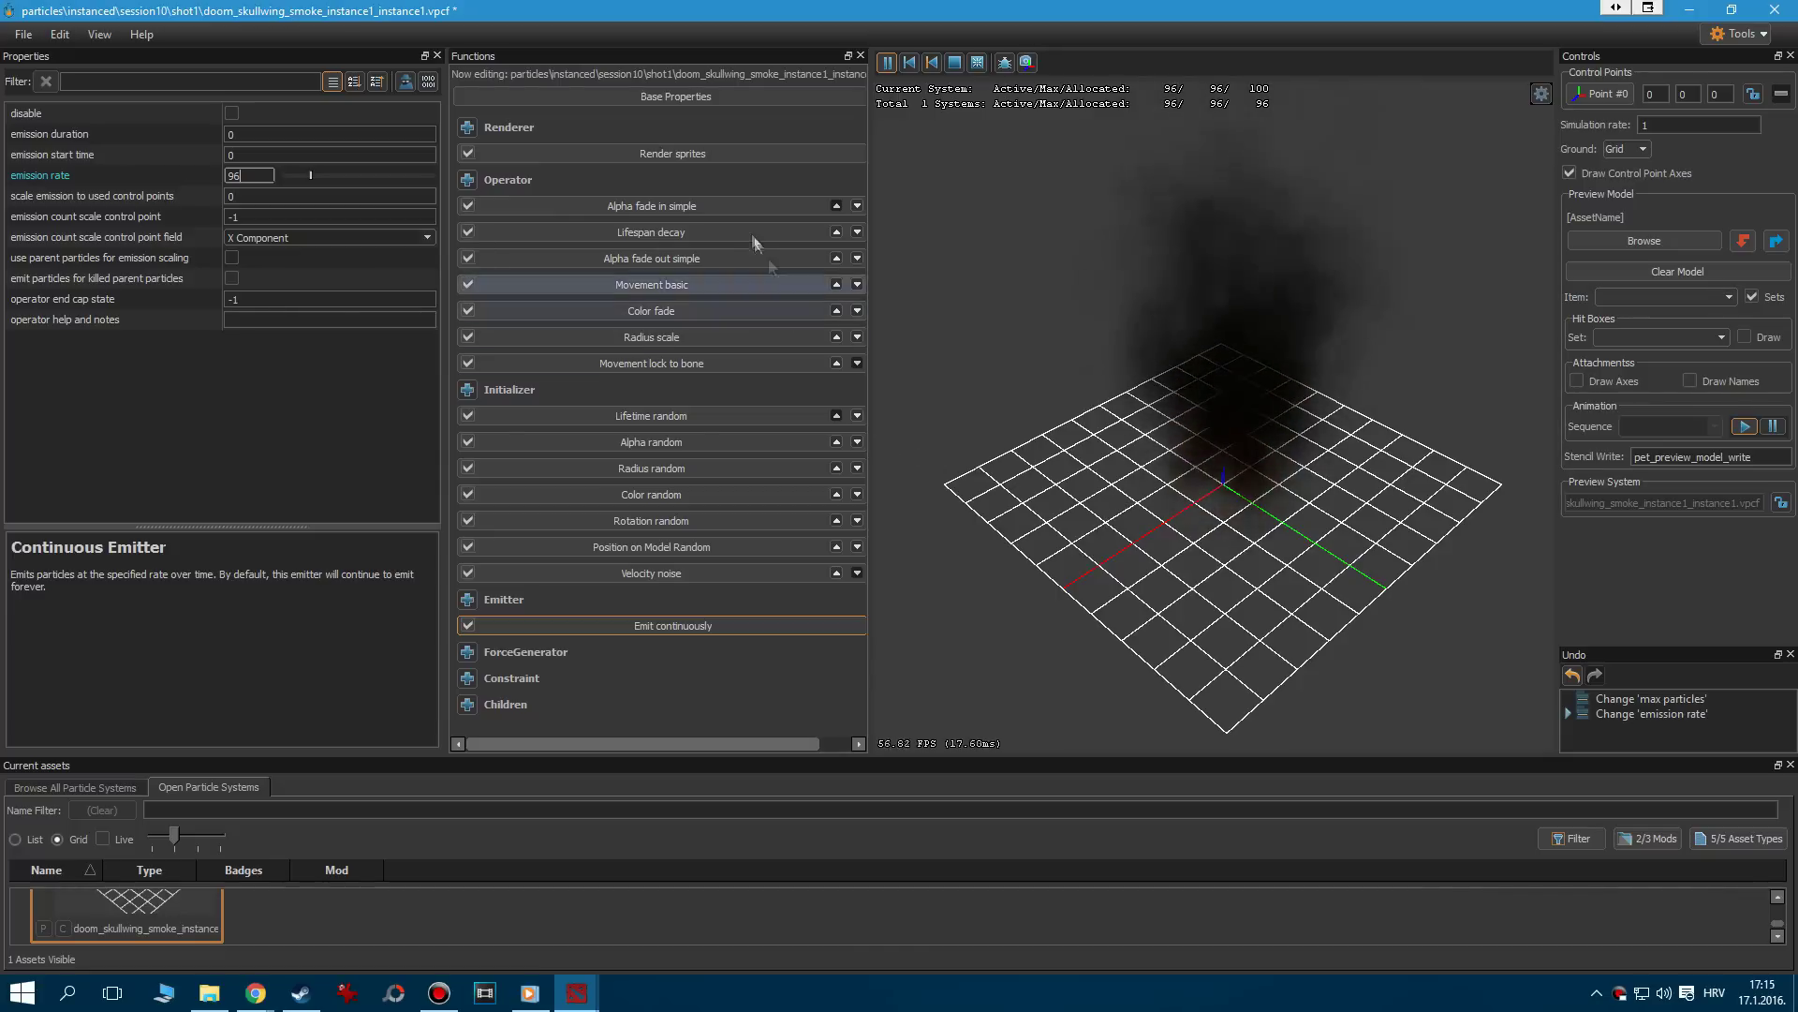
# Set the smoke particle lifetime to 1–2 seconds and save the system
pyautogui.click(683, 415)
pyautogui.doubleClick(245, 134)
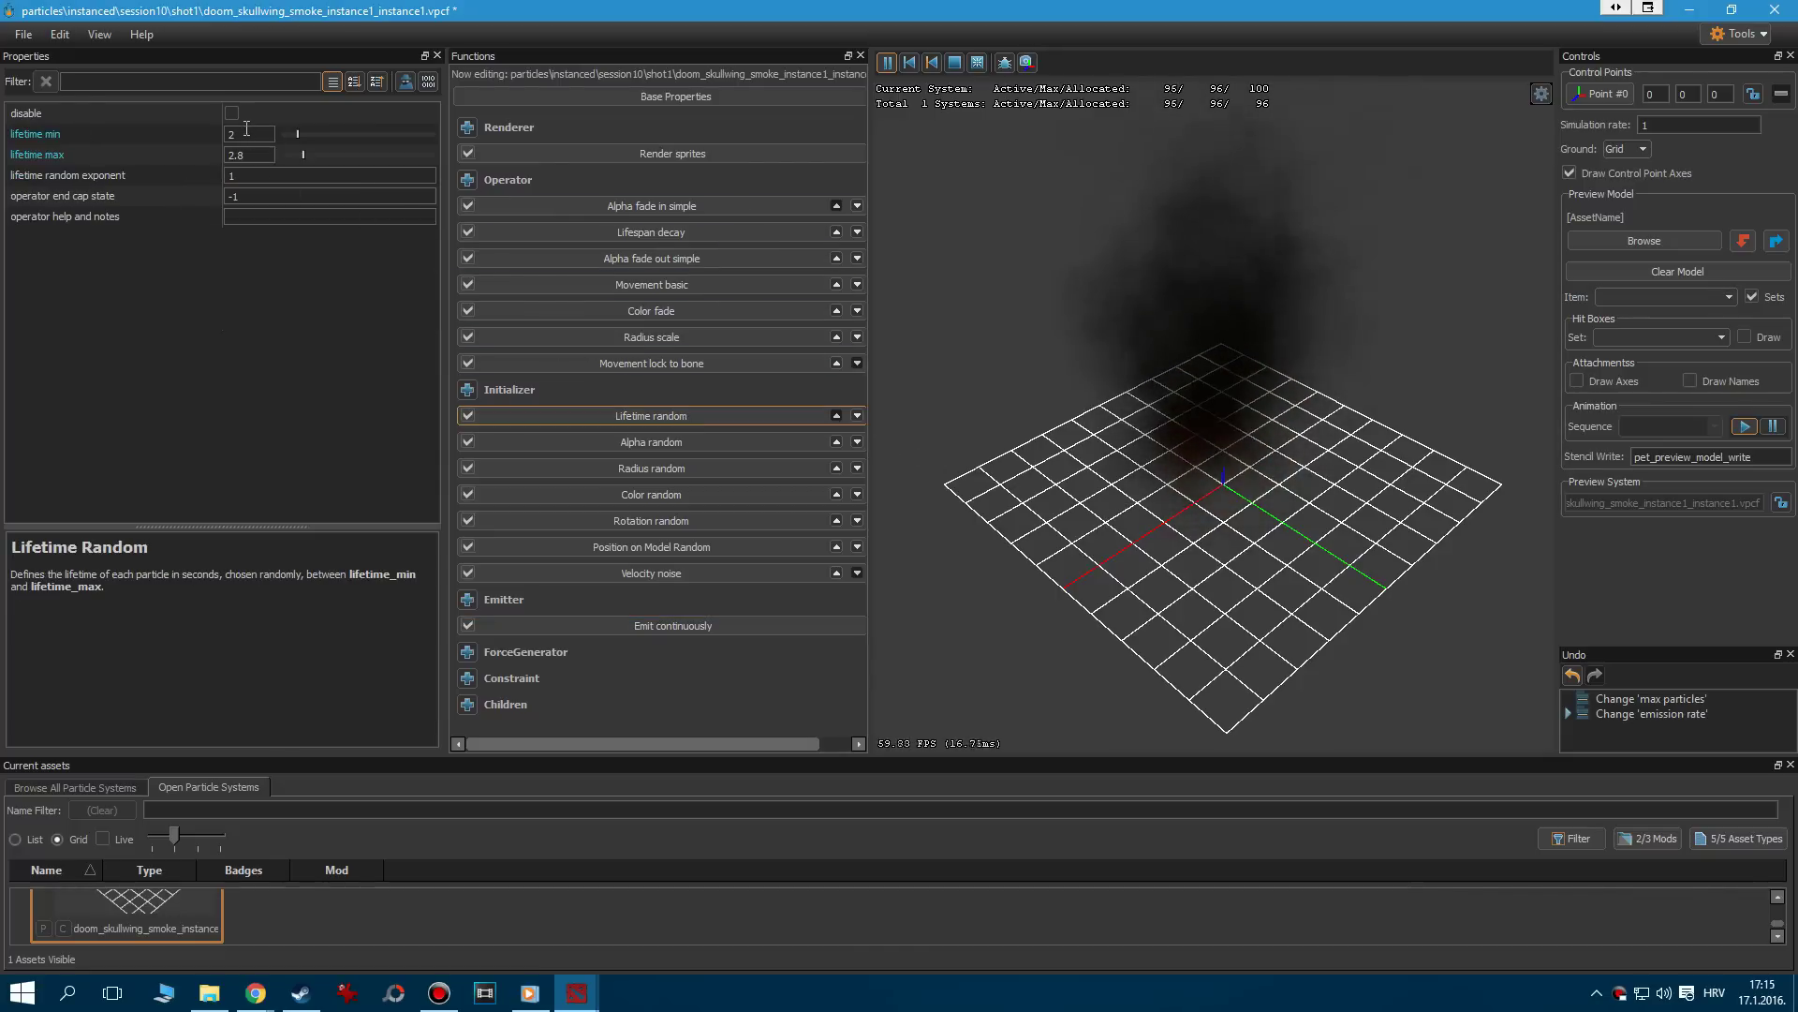
pyautogui.write('1')
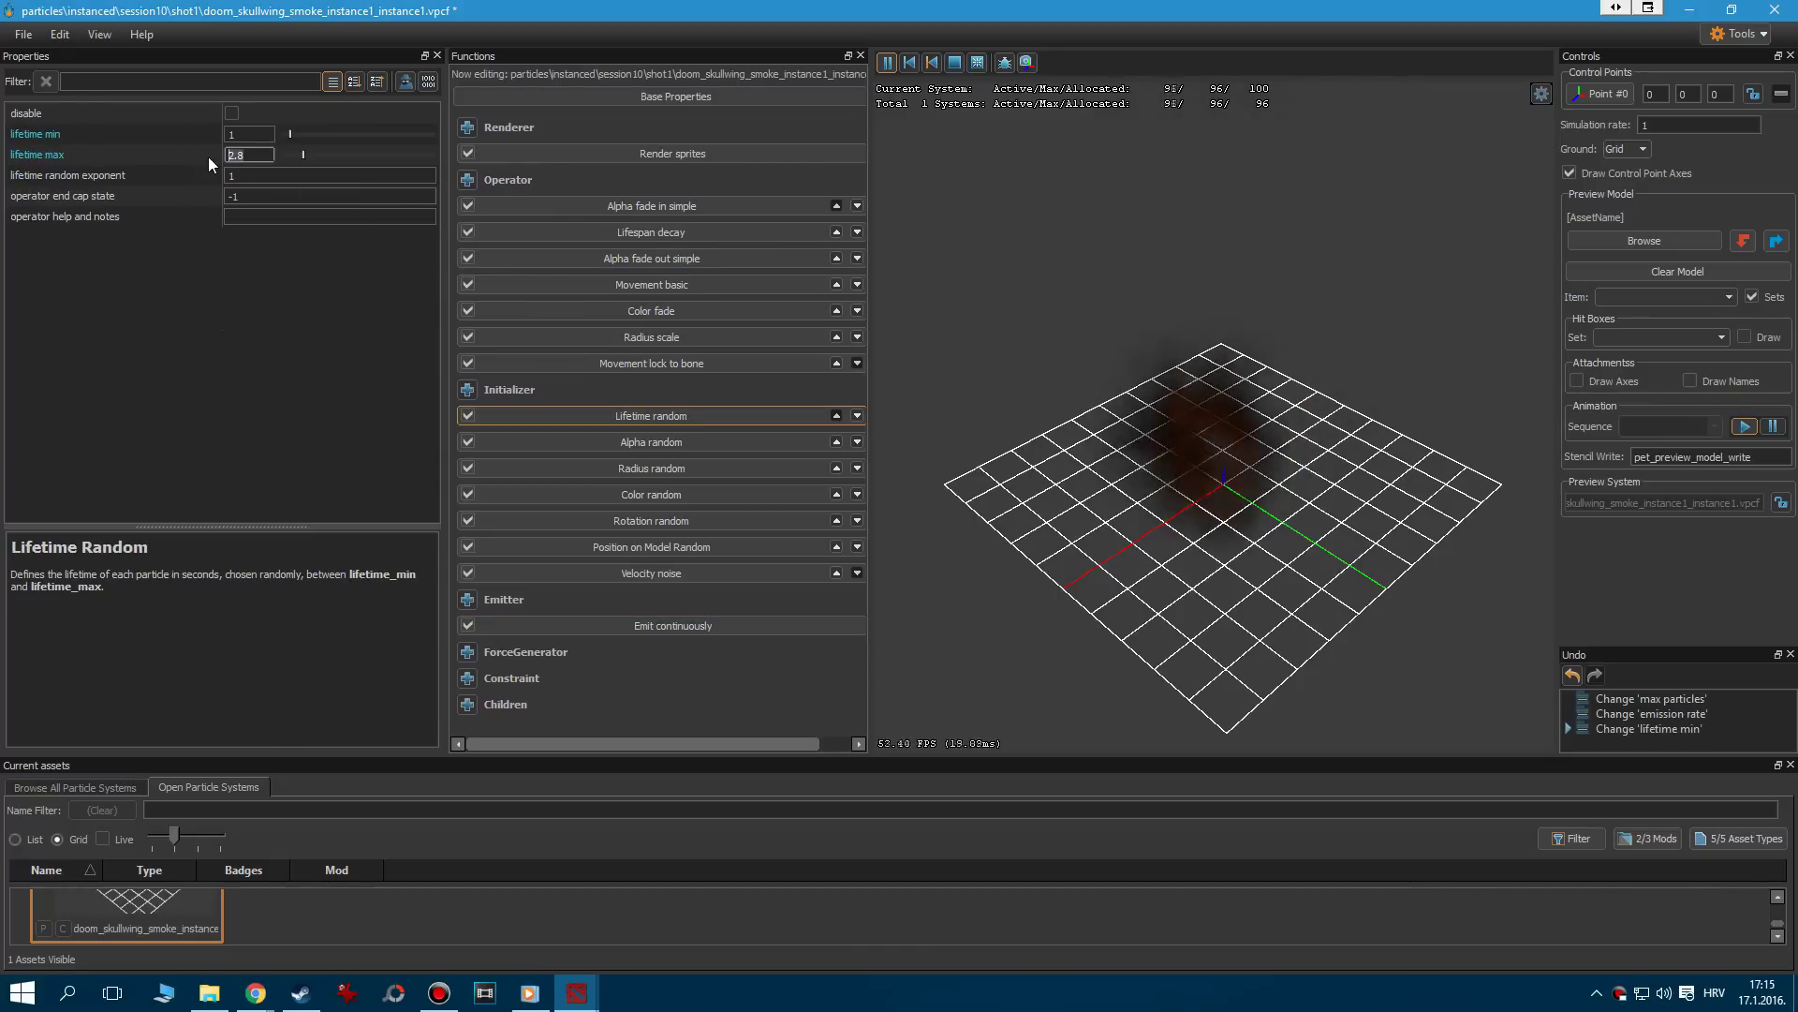
pyautogui.write('2')
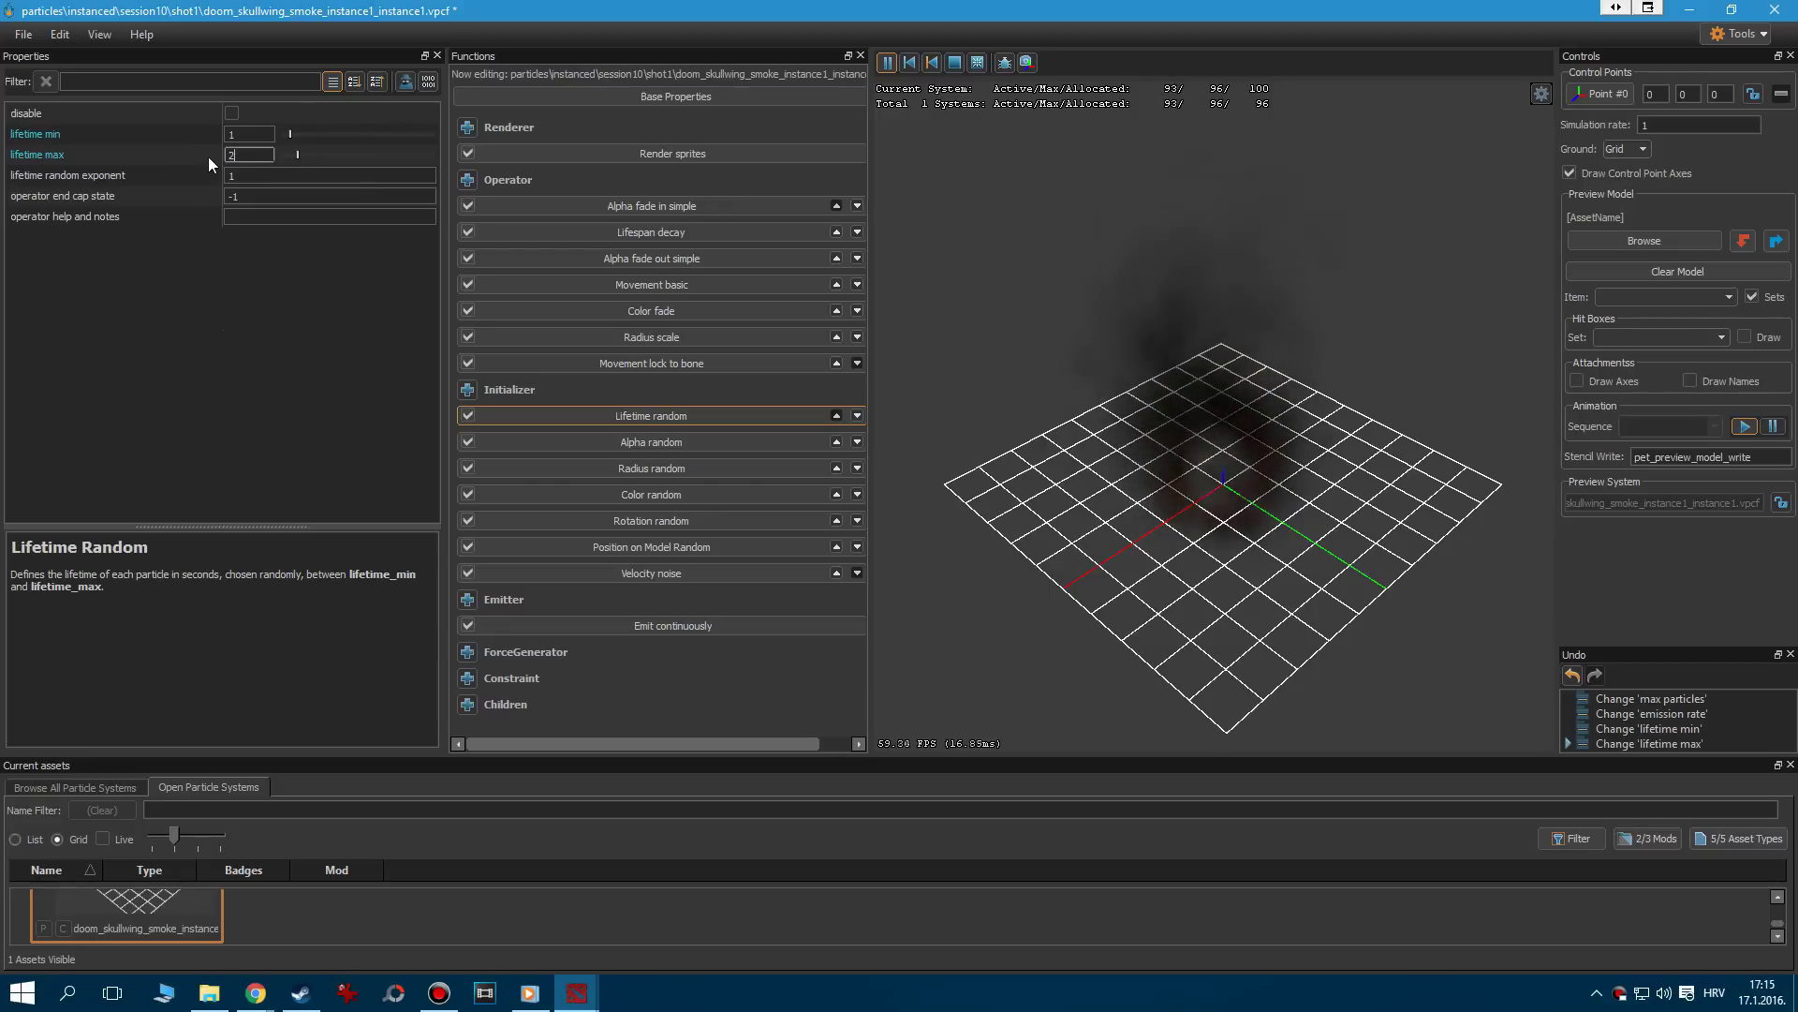
pyautogui.click(23, 34)
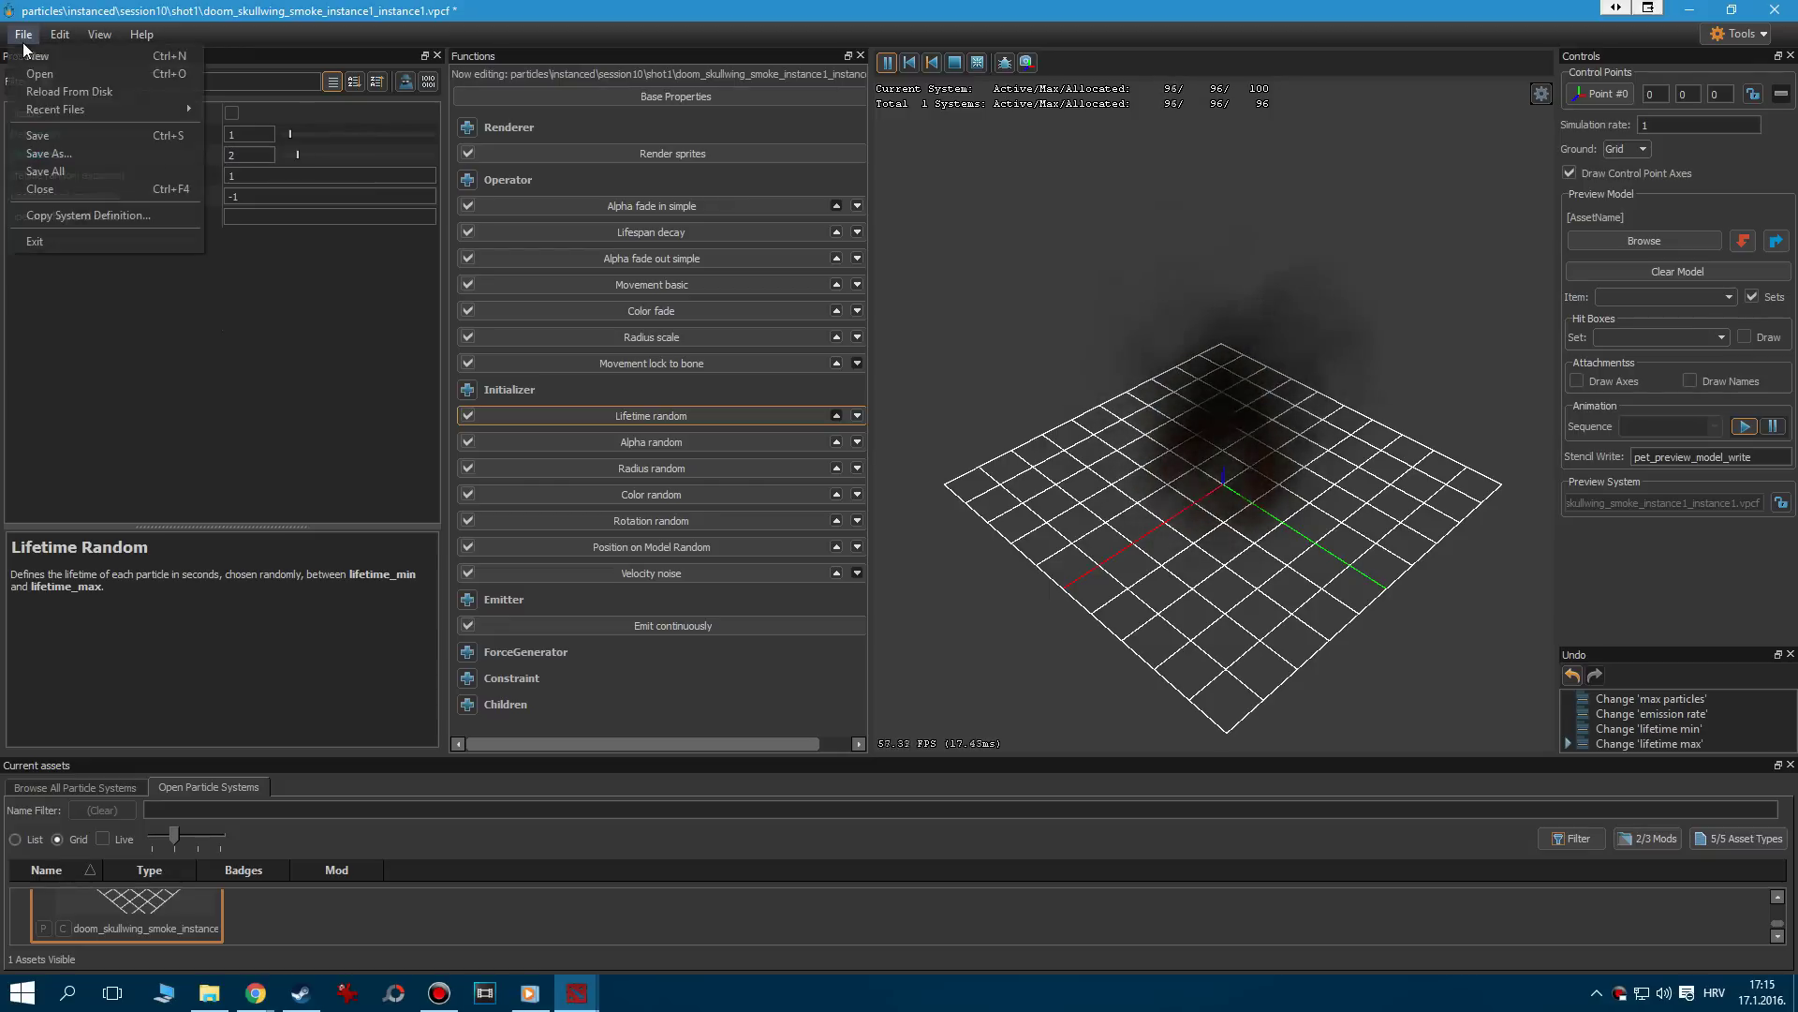
pyautogui.click(42, 138)
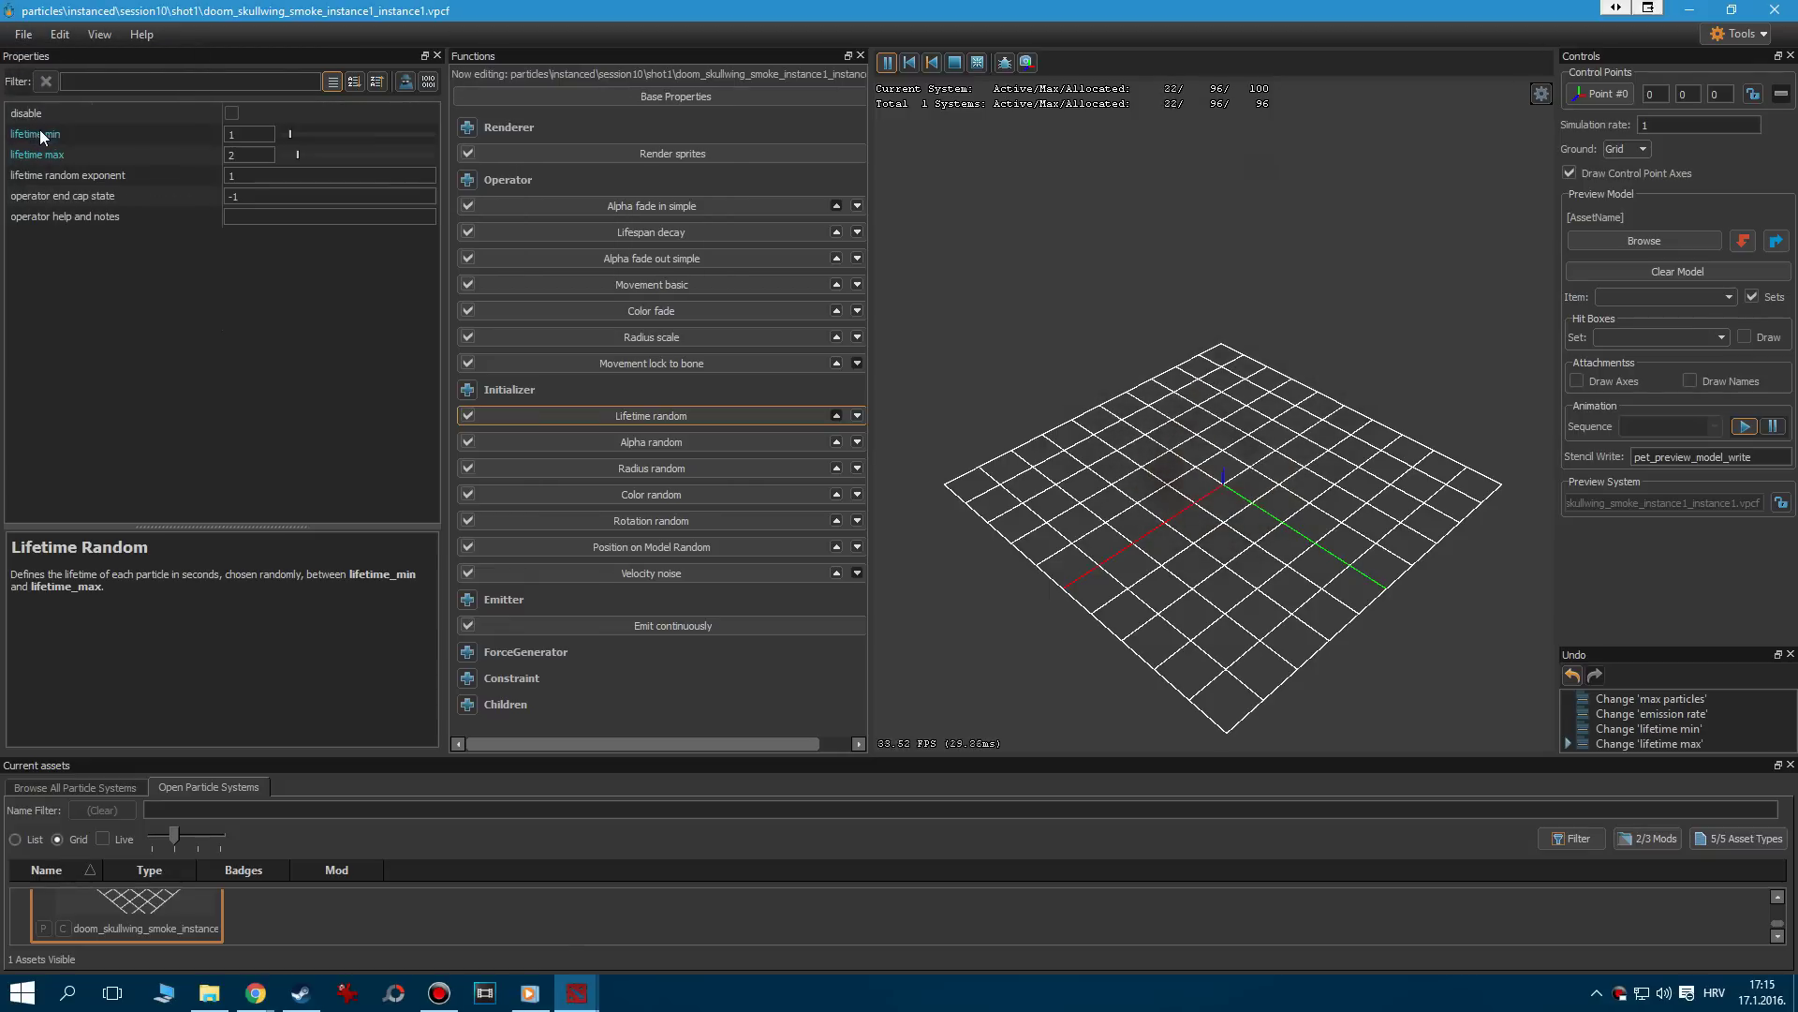
# Close the Particle Editor, nudge the smoke slightly lower, and replay the shot from the start
pyautogui.click(1763, 11)
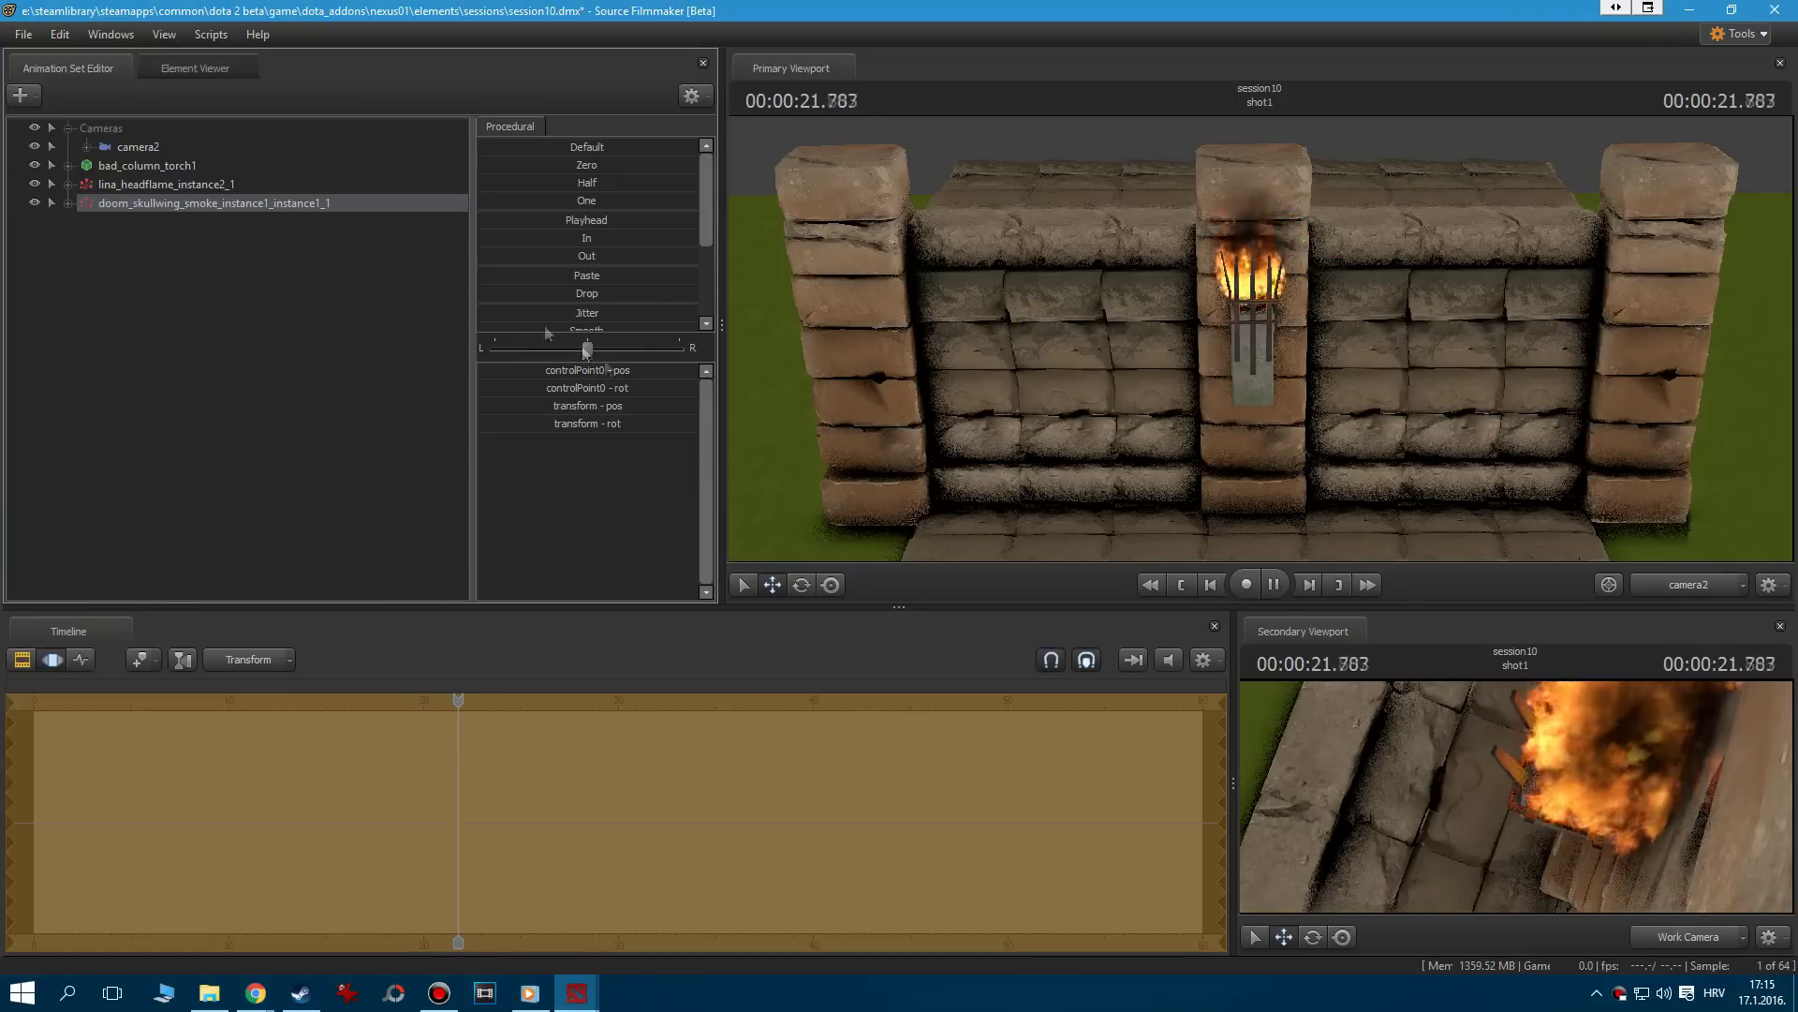
pyautogui.moveTo(1256, 278); pyautogui.dragTo(1257, 283)
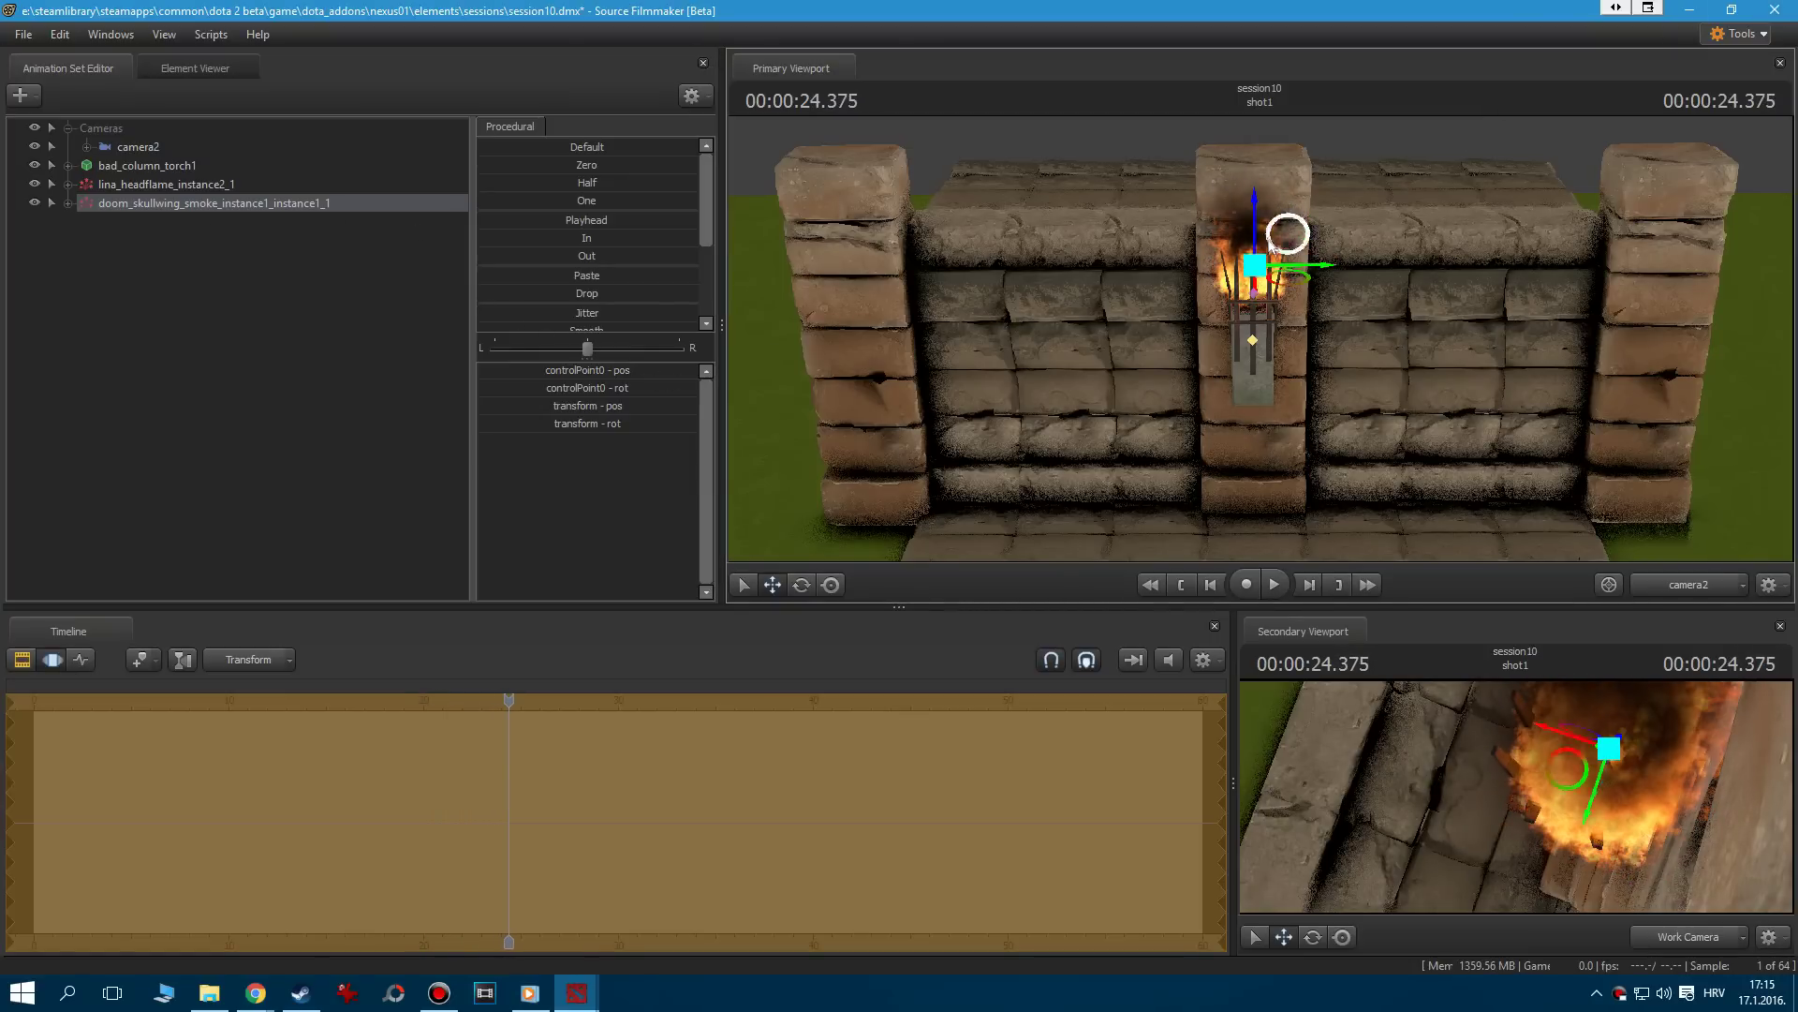
pyautogui.press('space')
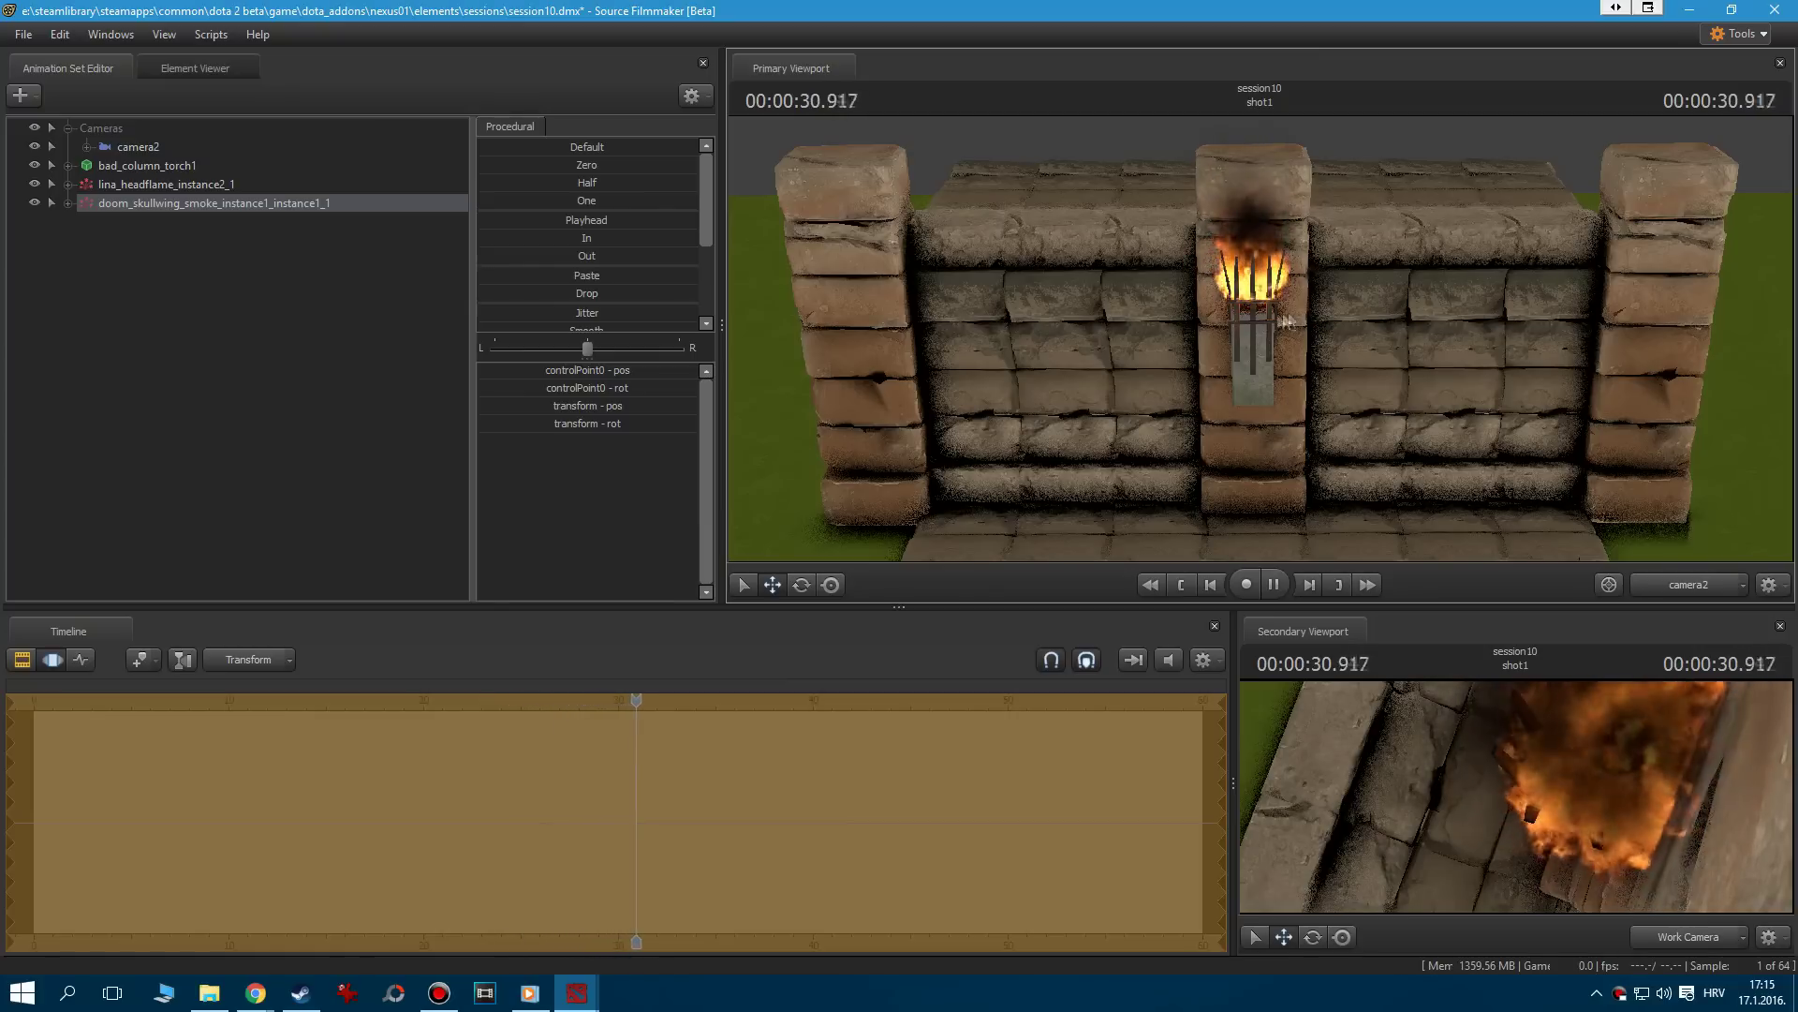
pyautogui.press('space')
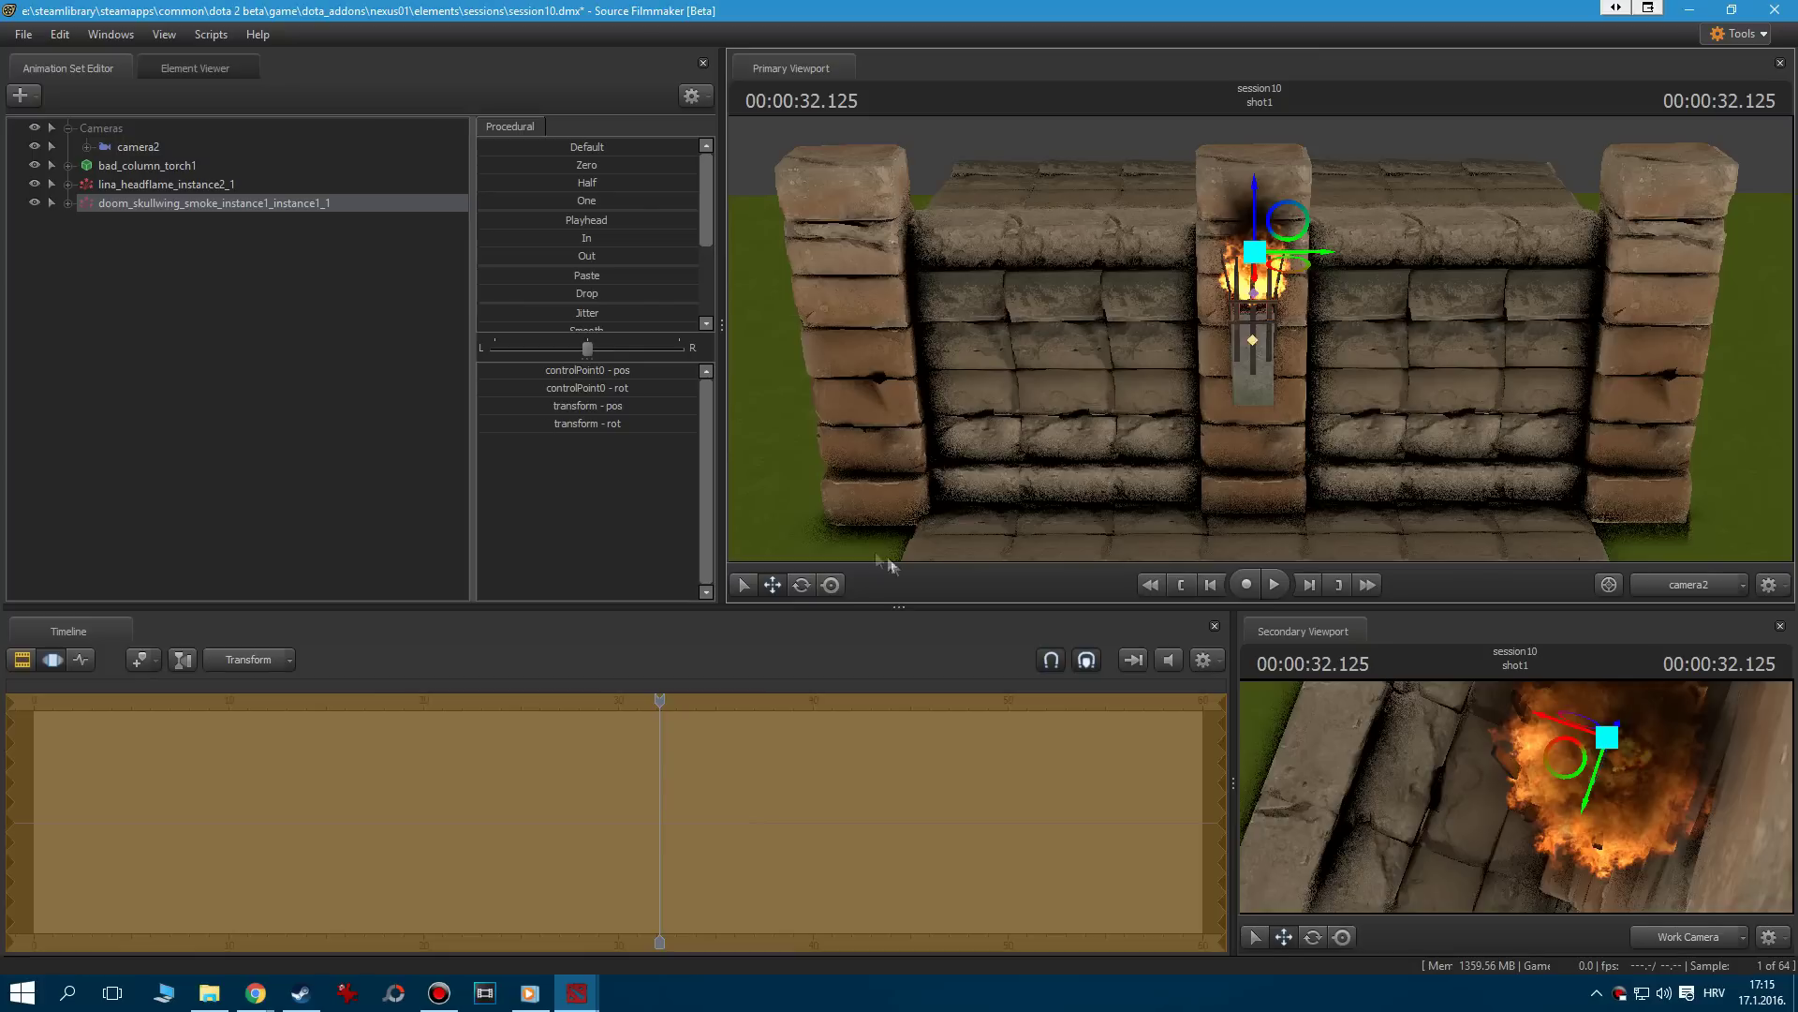
pyautogui.click(1182, 585)
pyautogui.press('space')
pyautogui.press('space')
pyautogui.rightClick(200, 294)
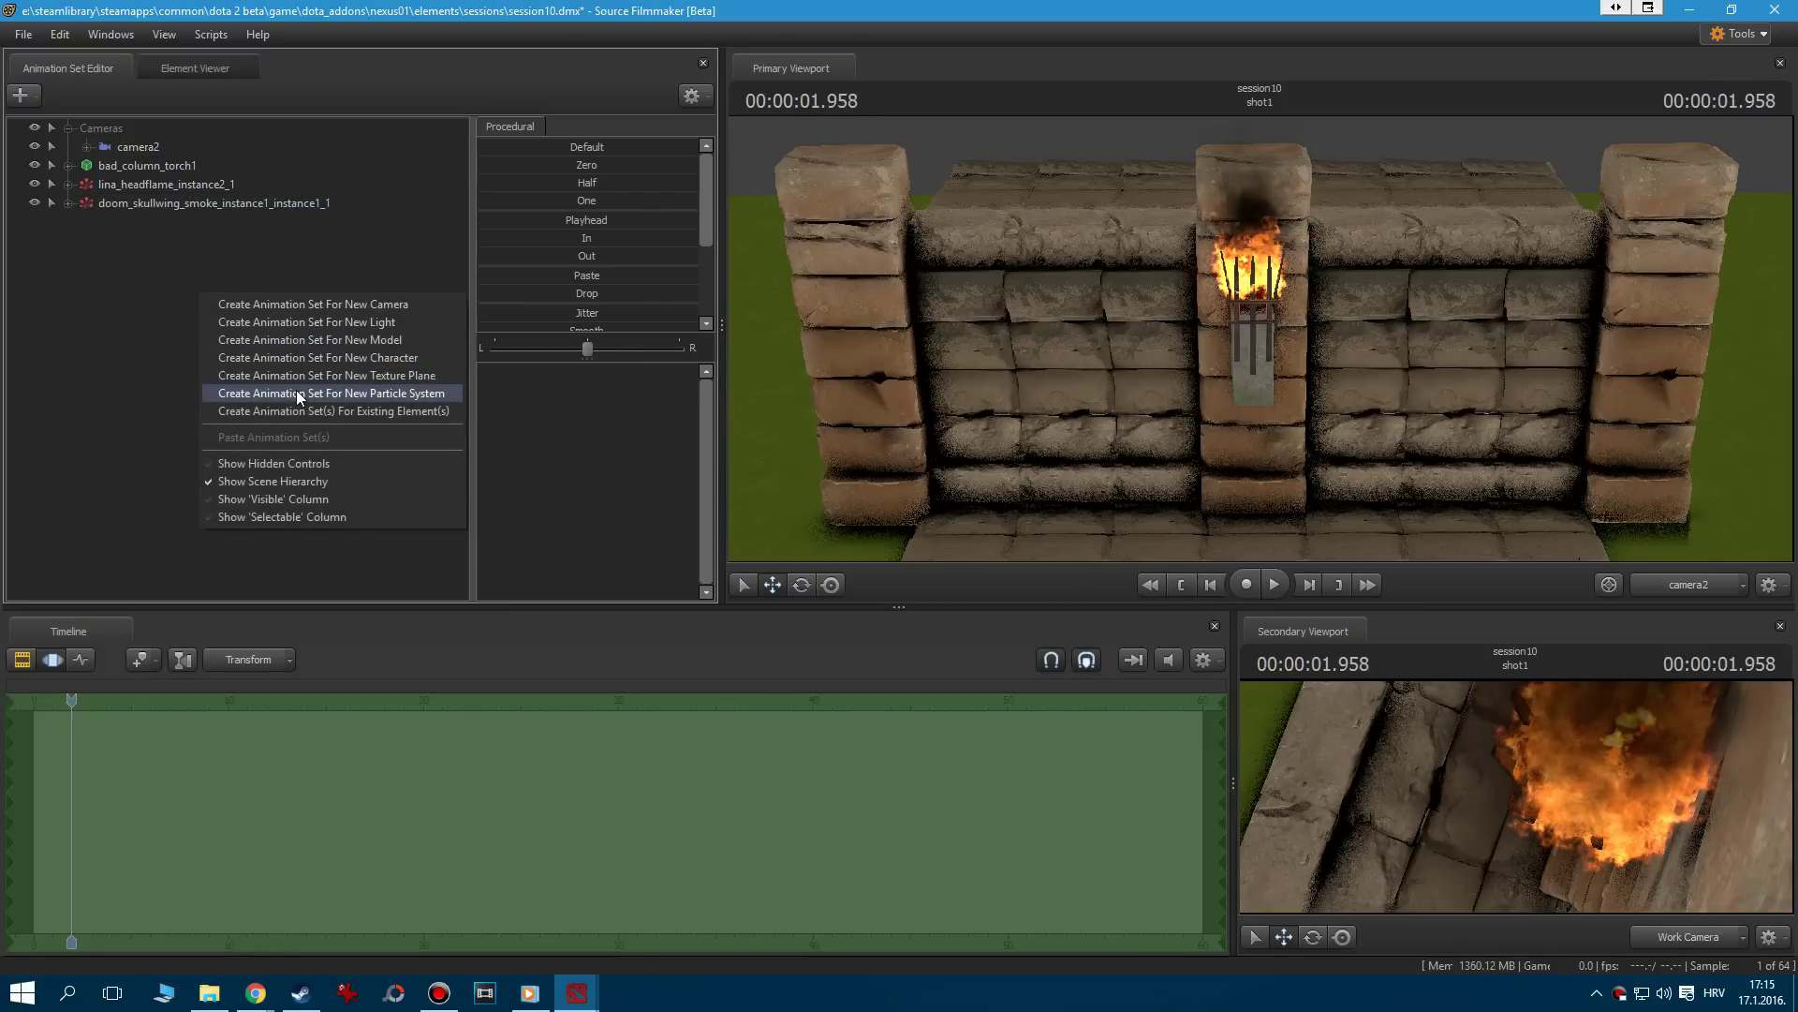
# Add the invoker_chaos_meteor_land_embers1 particle system by filtering for 'meteor'
pyautogui.click(300, 394)
pyautogui.write('meteor')
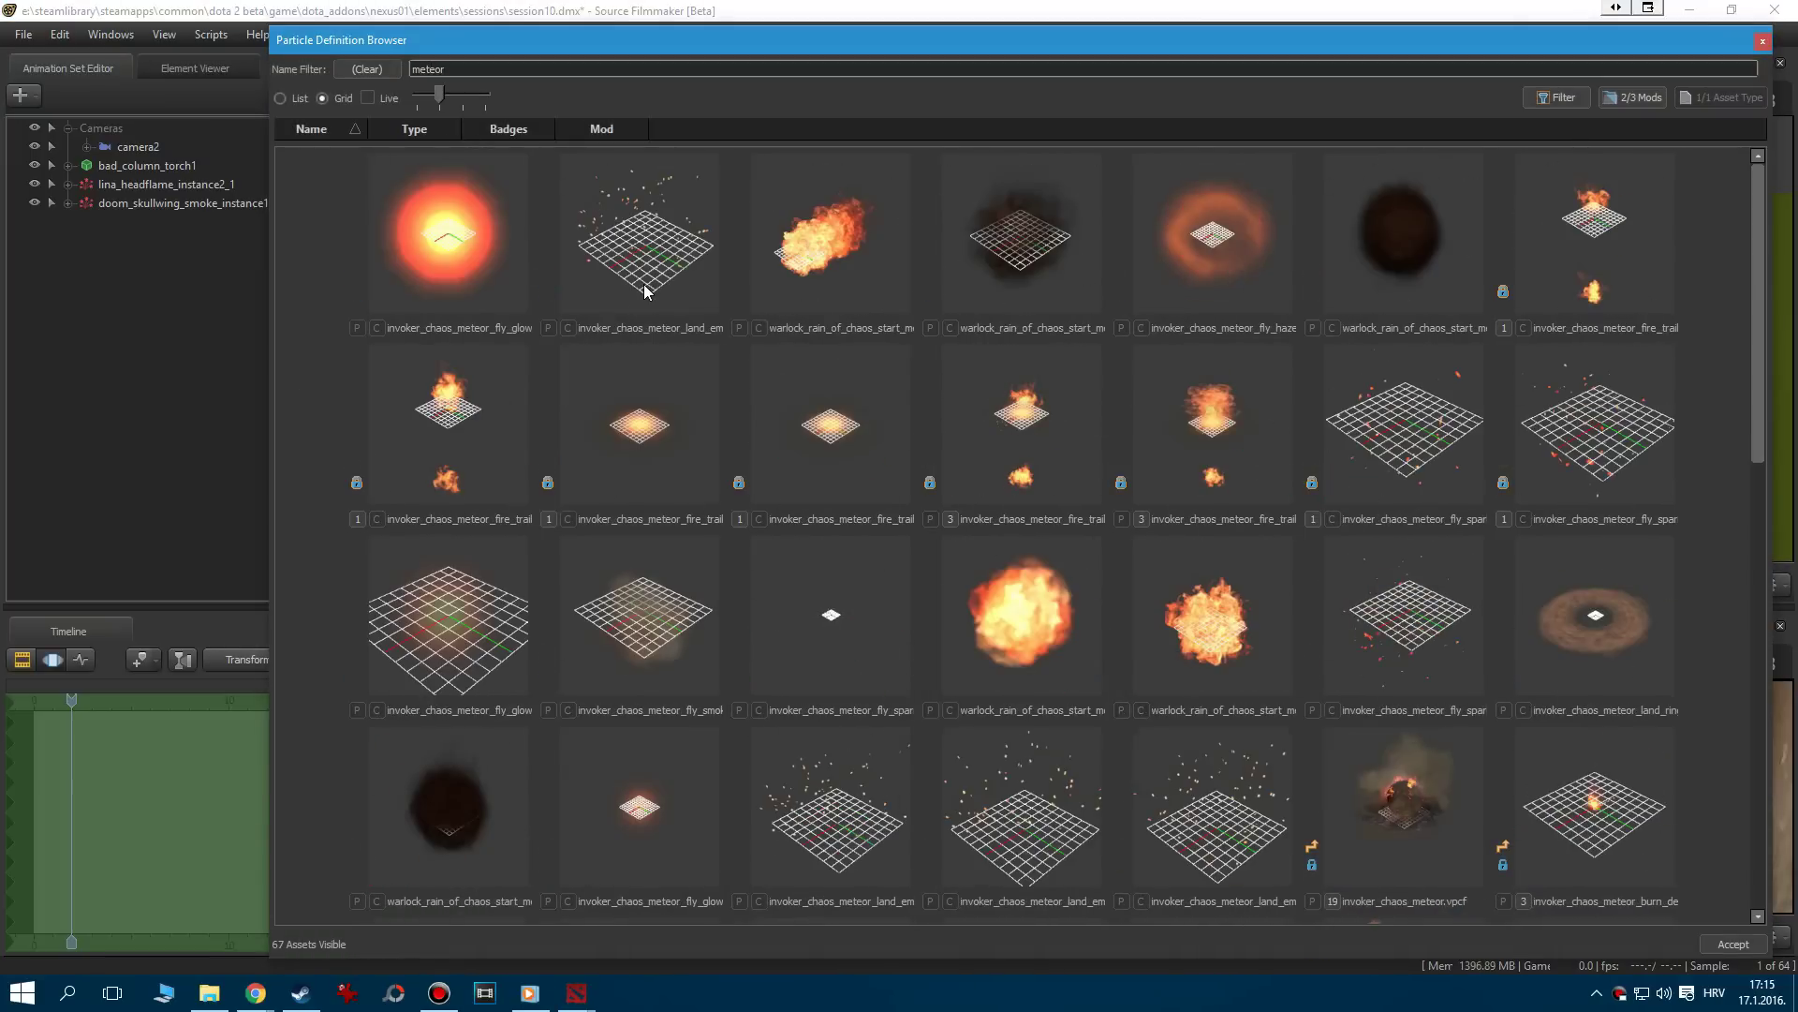
pyautogui.scroll(-10, 755, 362)
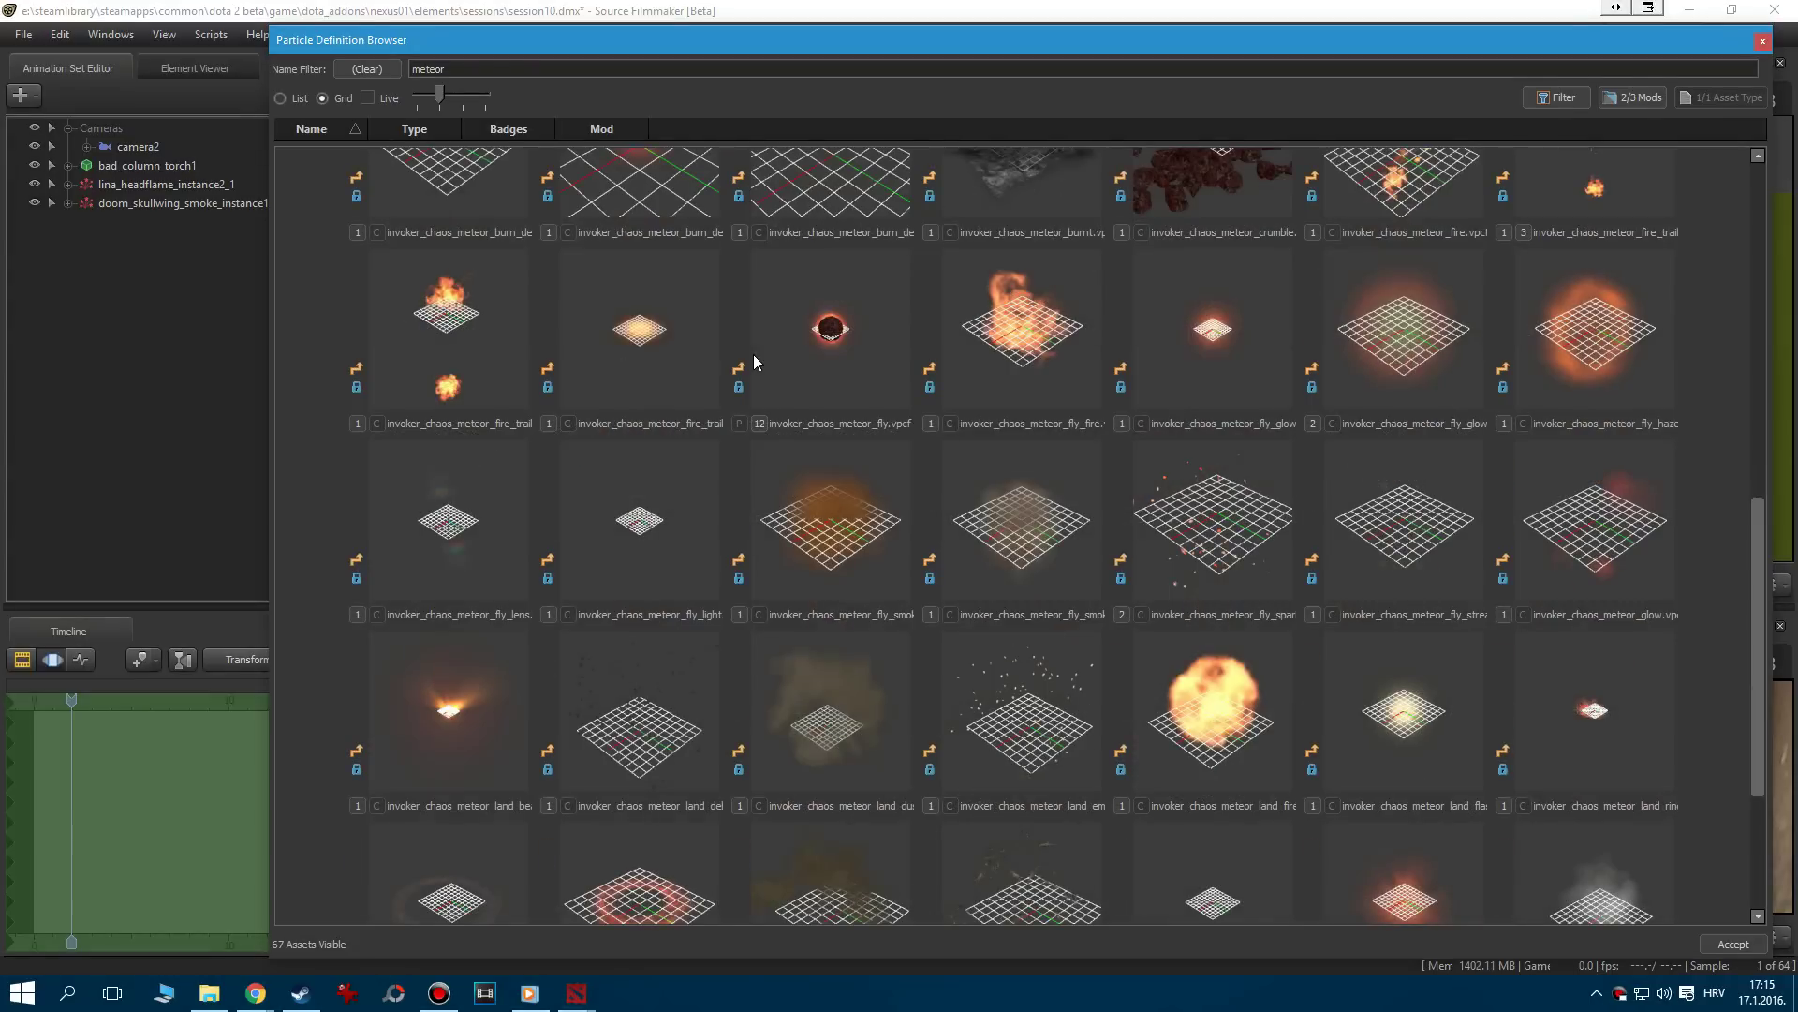
pyautogui.scroll(-3, 755, 361)
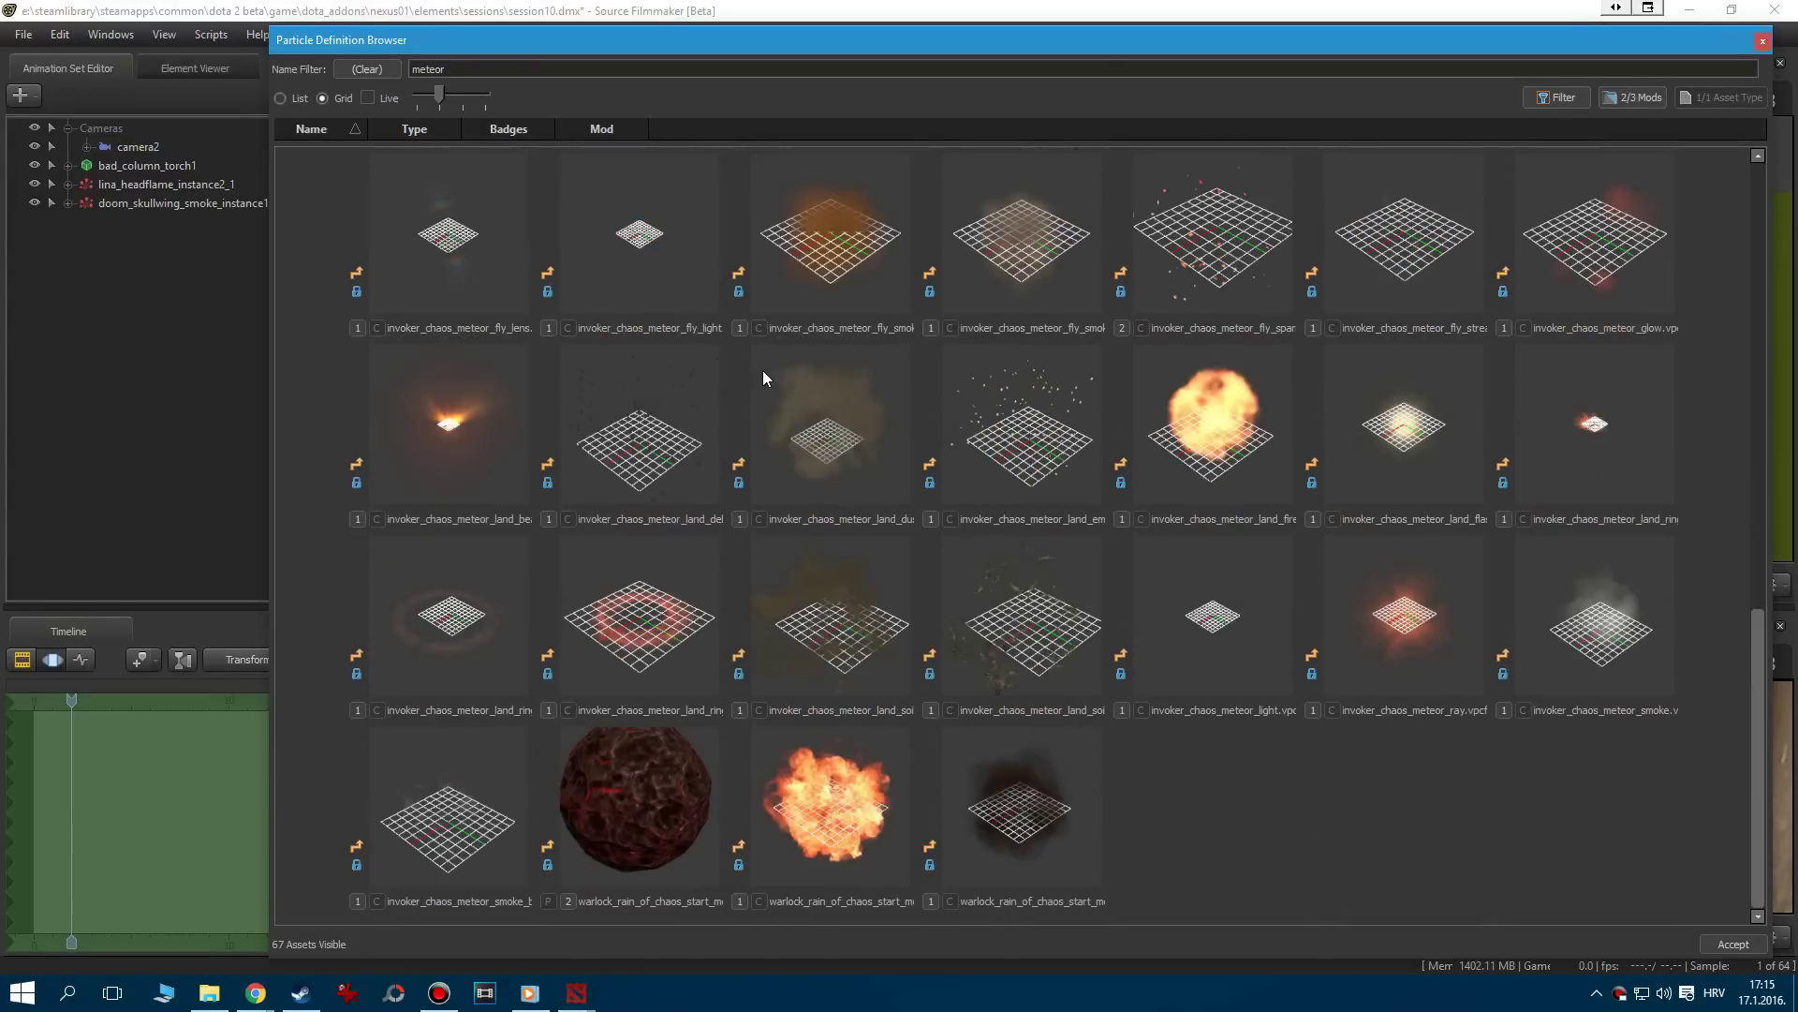
pyautogui.doubleClick(1026, 401)
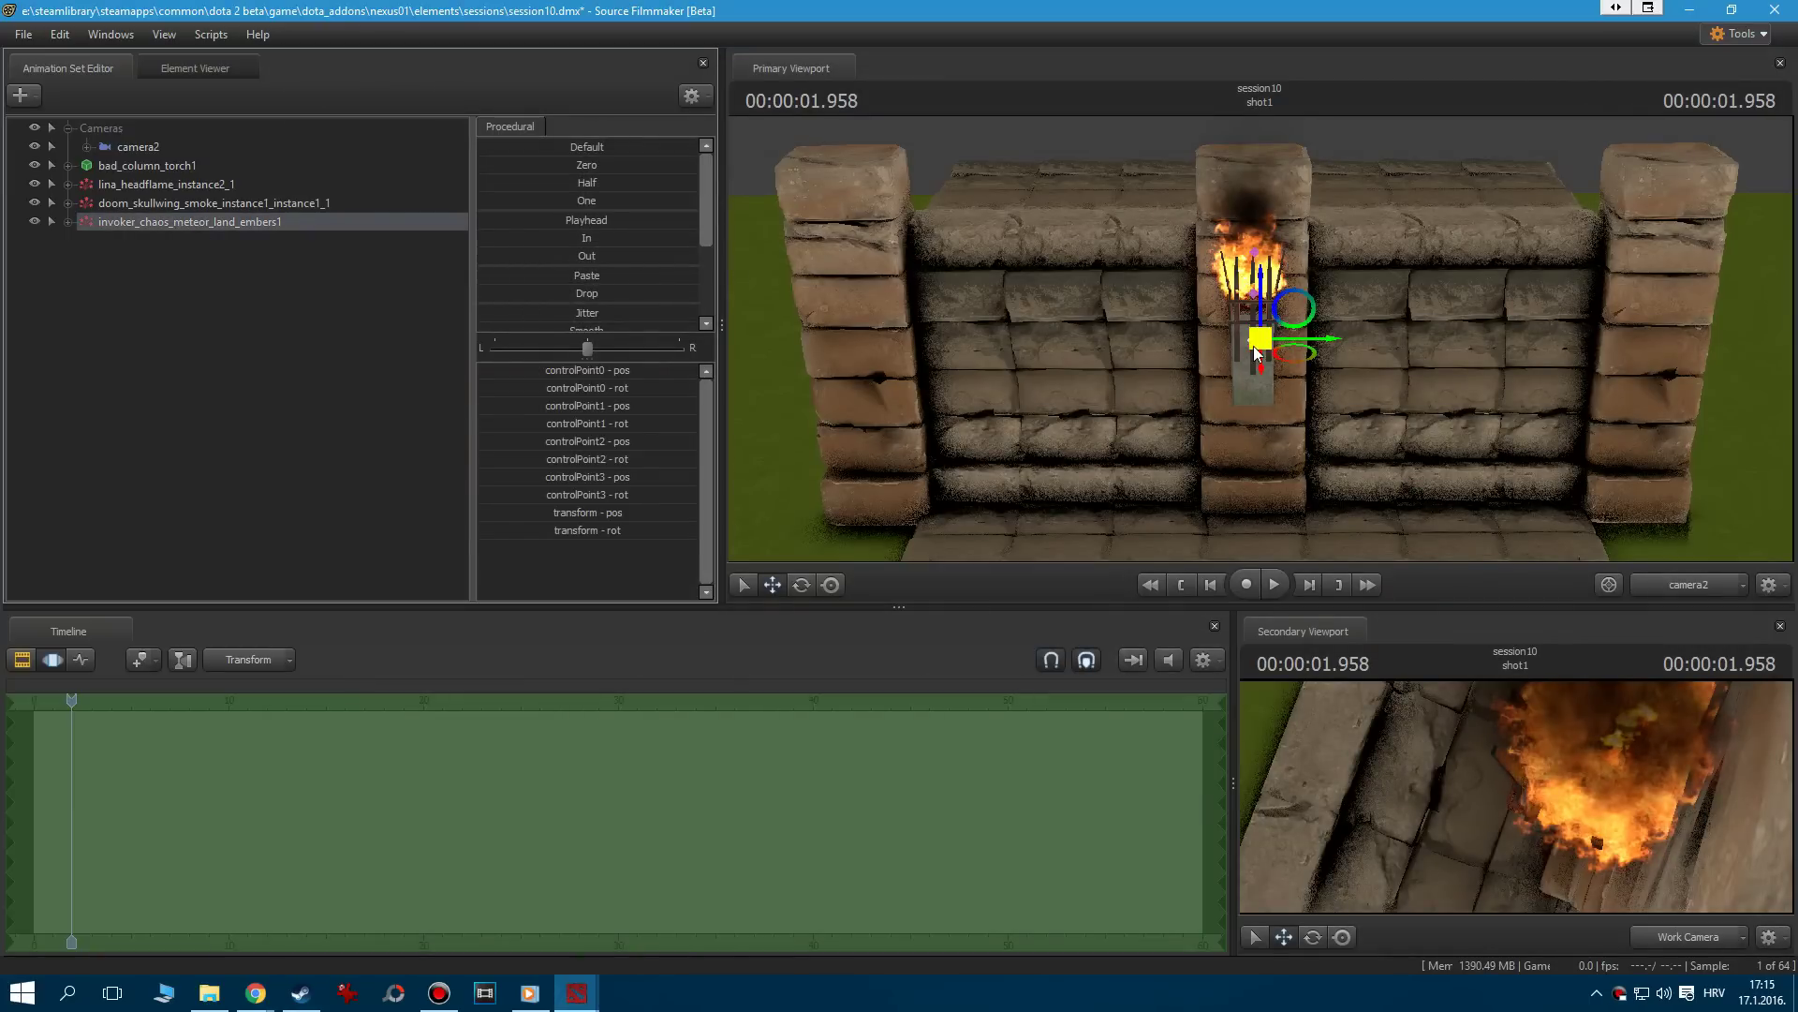
# Move the embers up and sideways onto the torch and confirm their start/stop/end times
pyautogui.moveTo(1258, 351); pyautogui.dragTo(1254, 299)
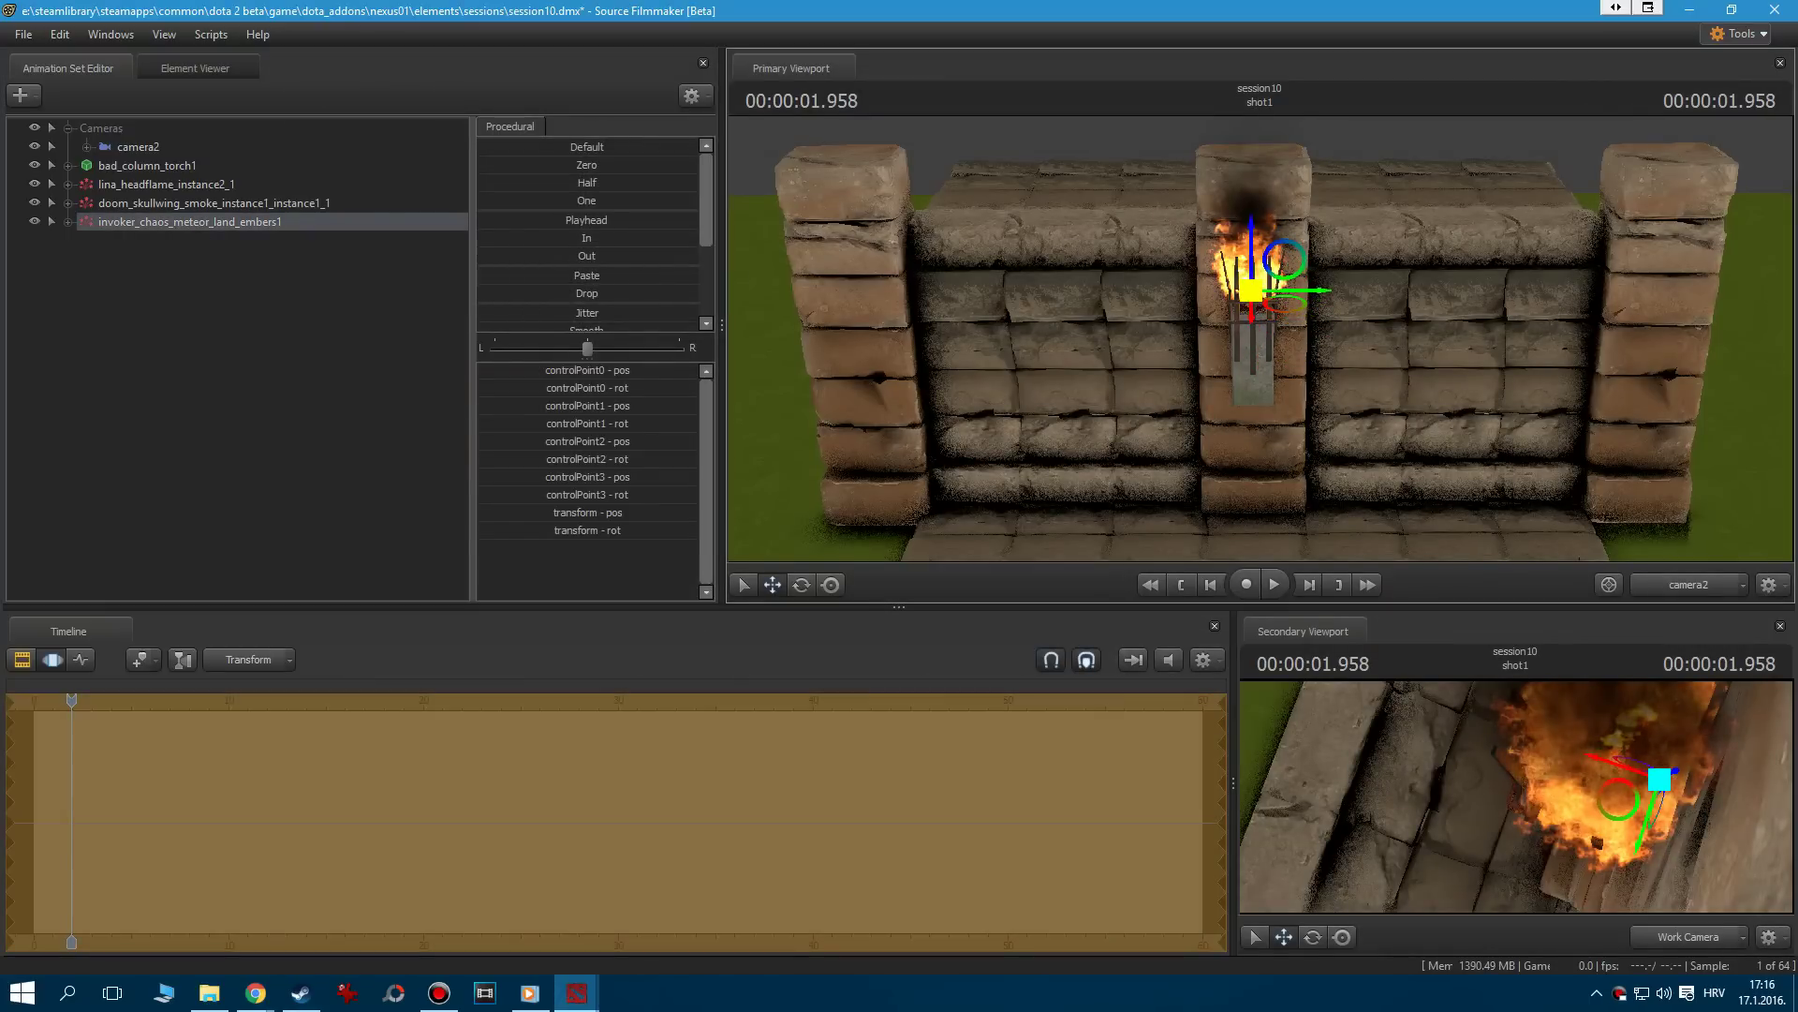
pyautogui.moveTo(1613, 764); pyautogui.dragTo(1557, 759)
pyautogui.rightClick(228, 230)
pyautogui.click(440, 456)
pyautogui.click(896, 537)
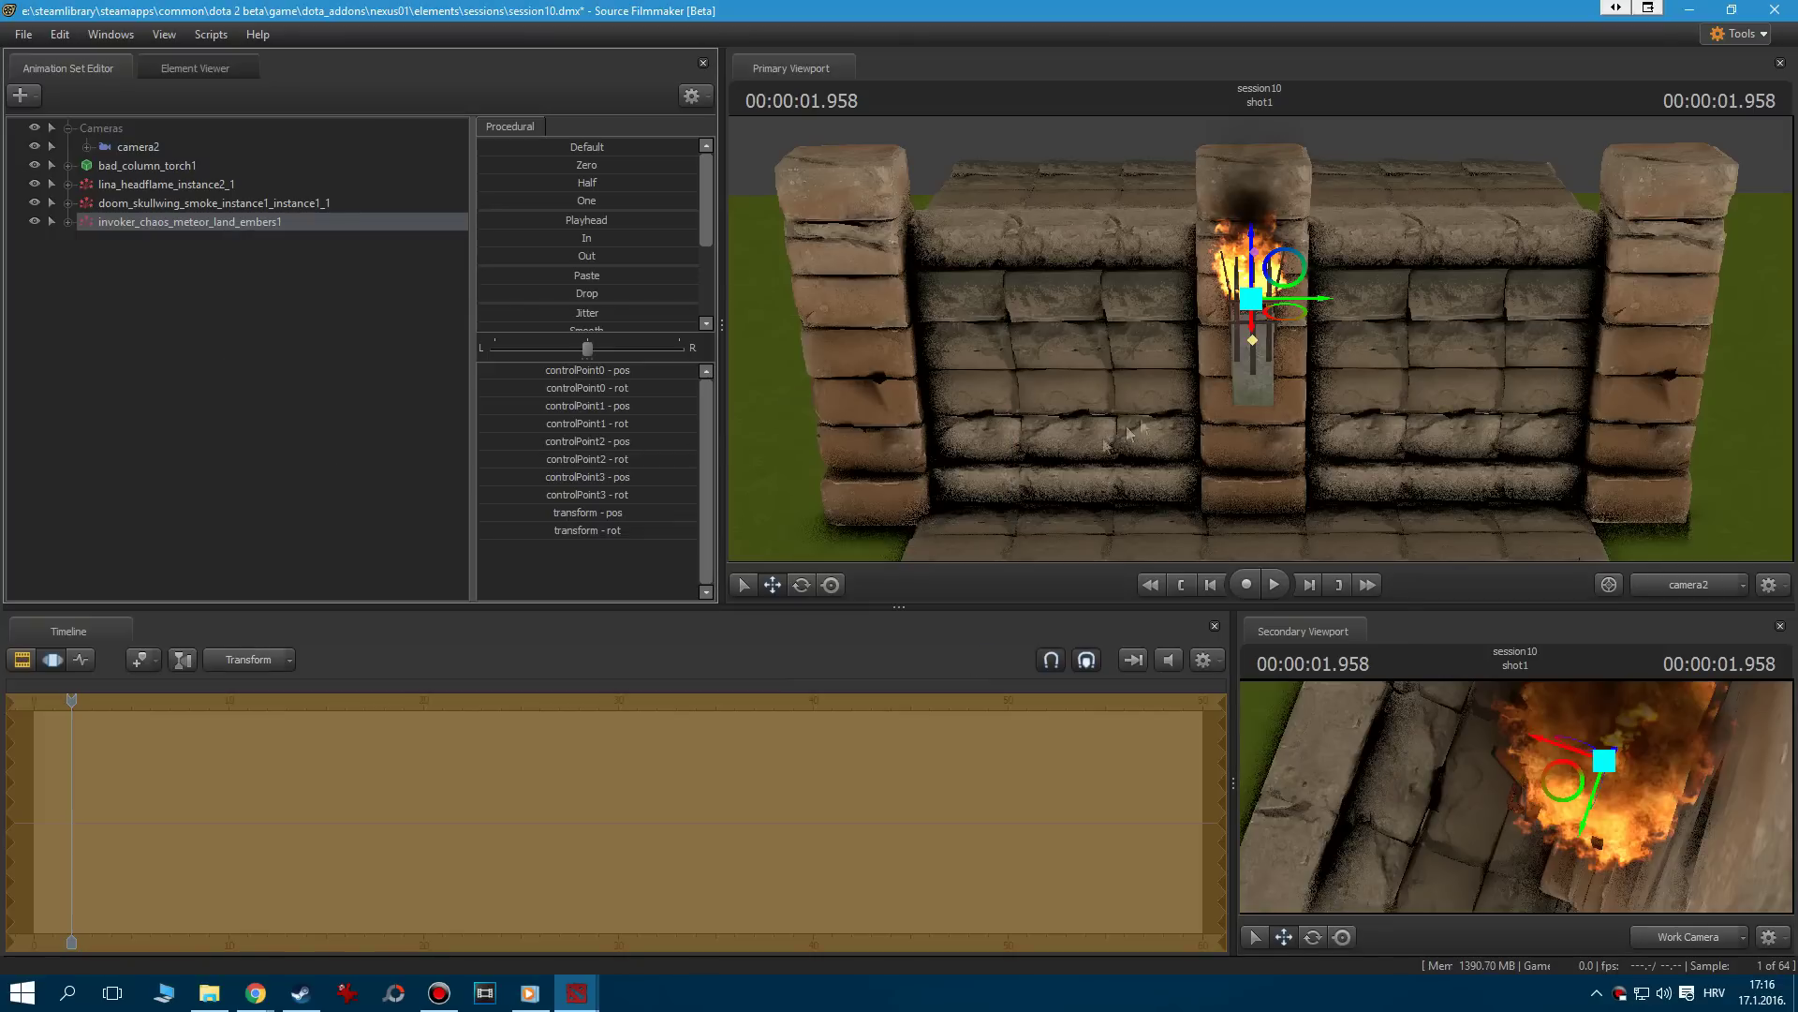
# Preview the shot from the start, with the secondary camera brought close to the torch
pyautogui.press('space')
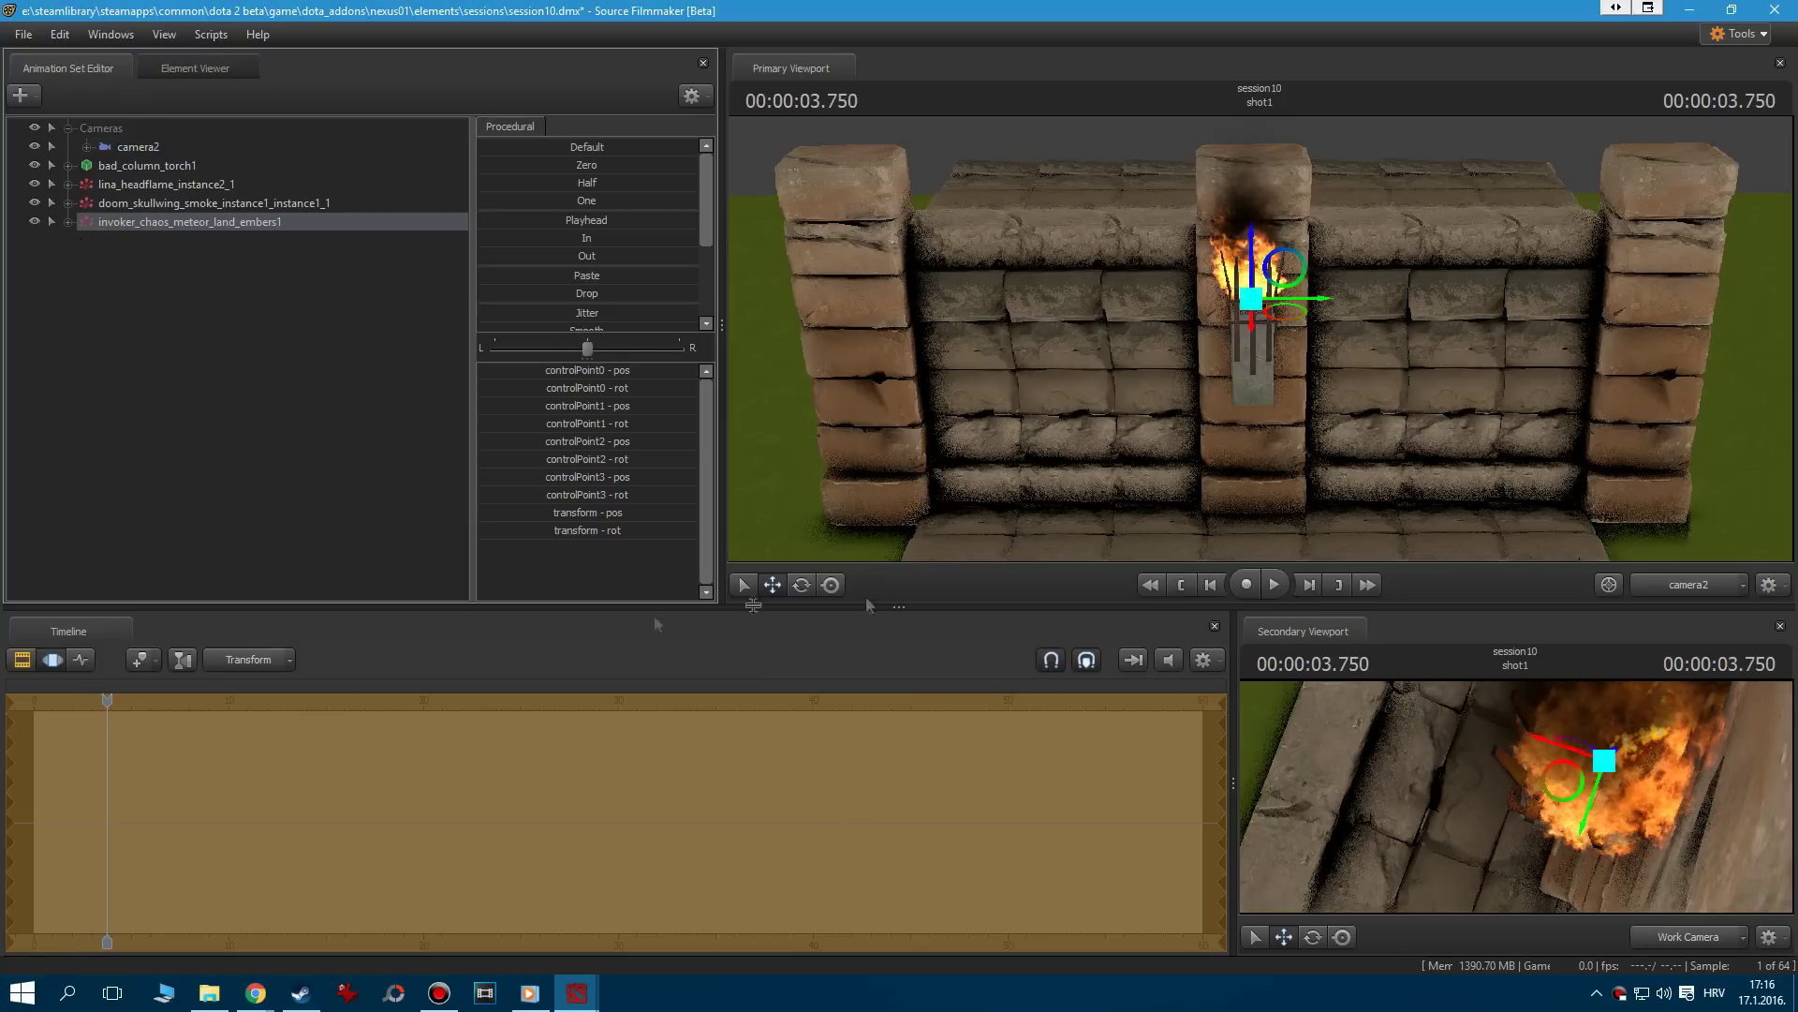
pyautogui.click(1183, 592)
pyautogui.moveTo(1409, 786); pyautogui.dragTo(1439, 828)
pyautogui.press('space')
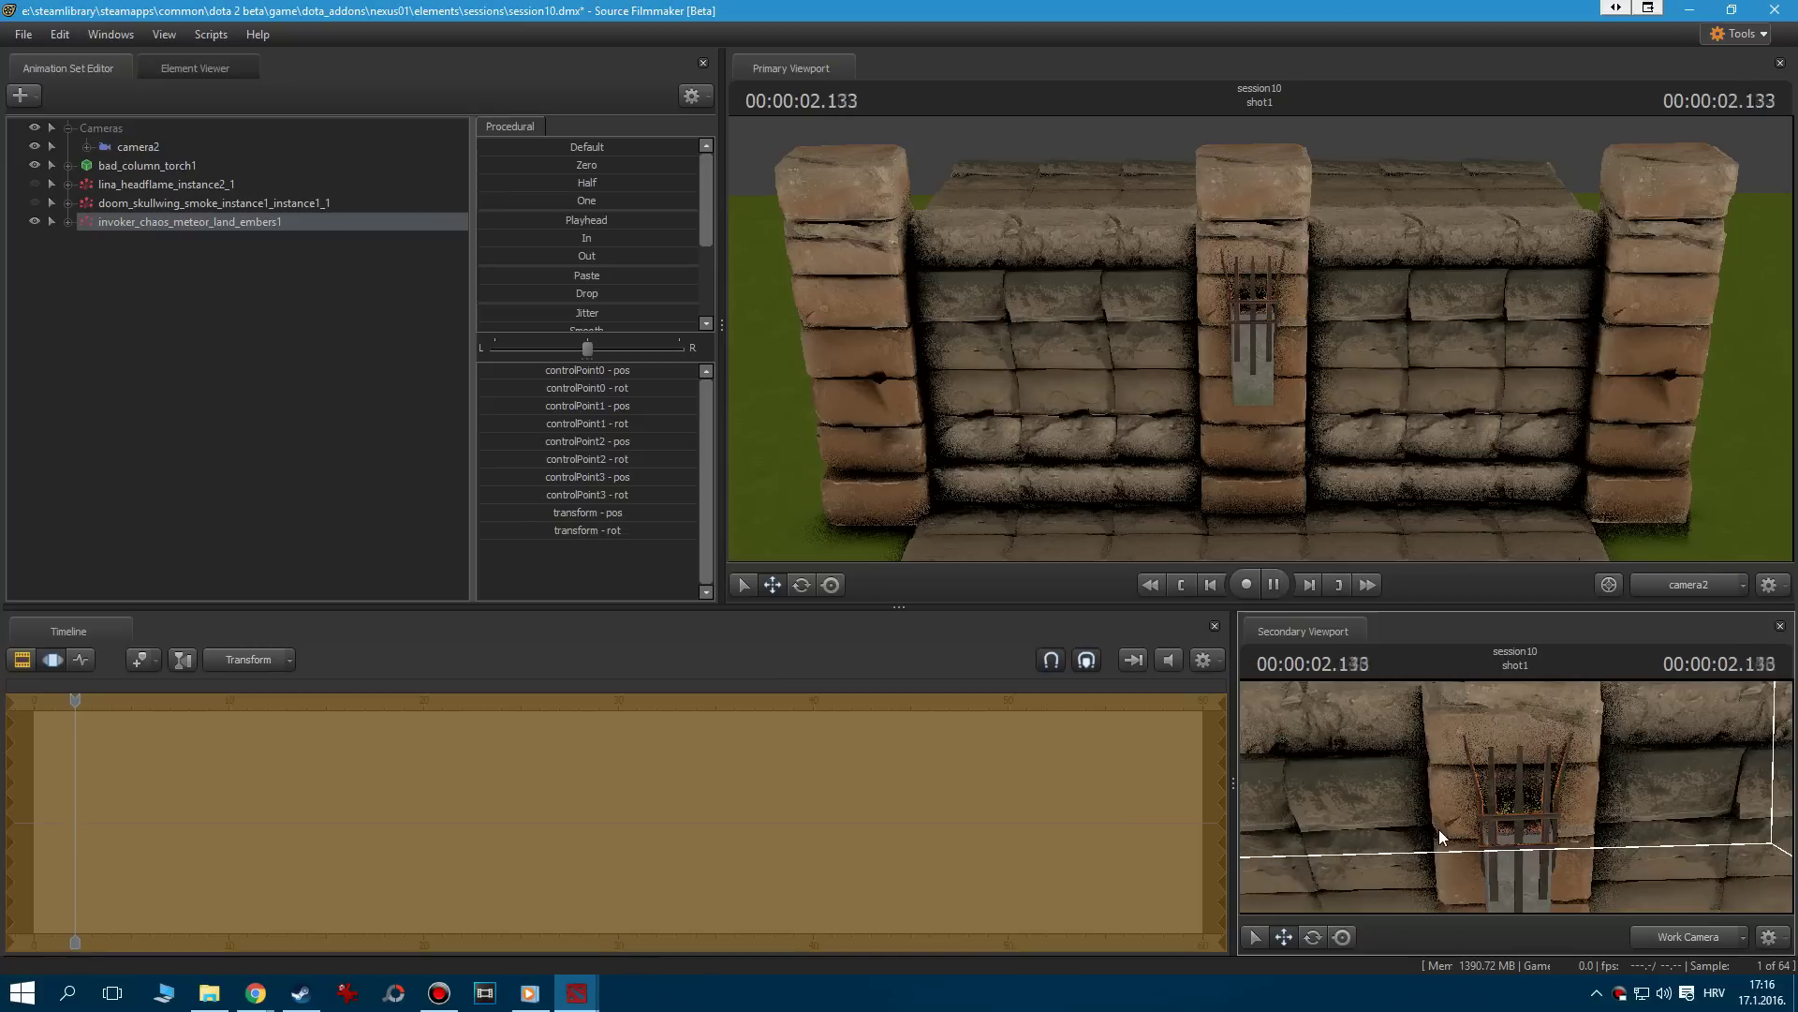
pyautogui.press('space')
pyautogui.press('Home')
pyautogui.press('space')
pyautogui.press('space')
pyautogui.click(1184, 590)
pyautogui.press('space')
pyautogui.press('space')
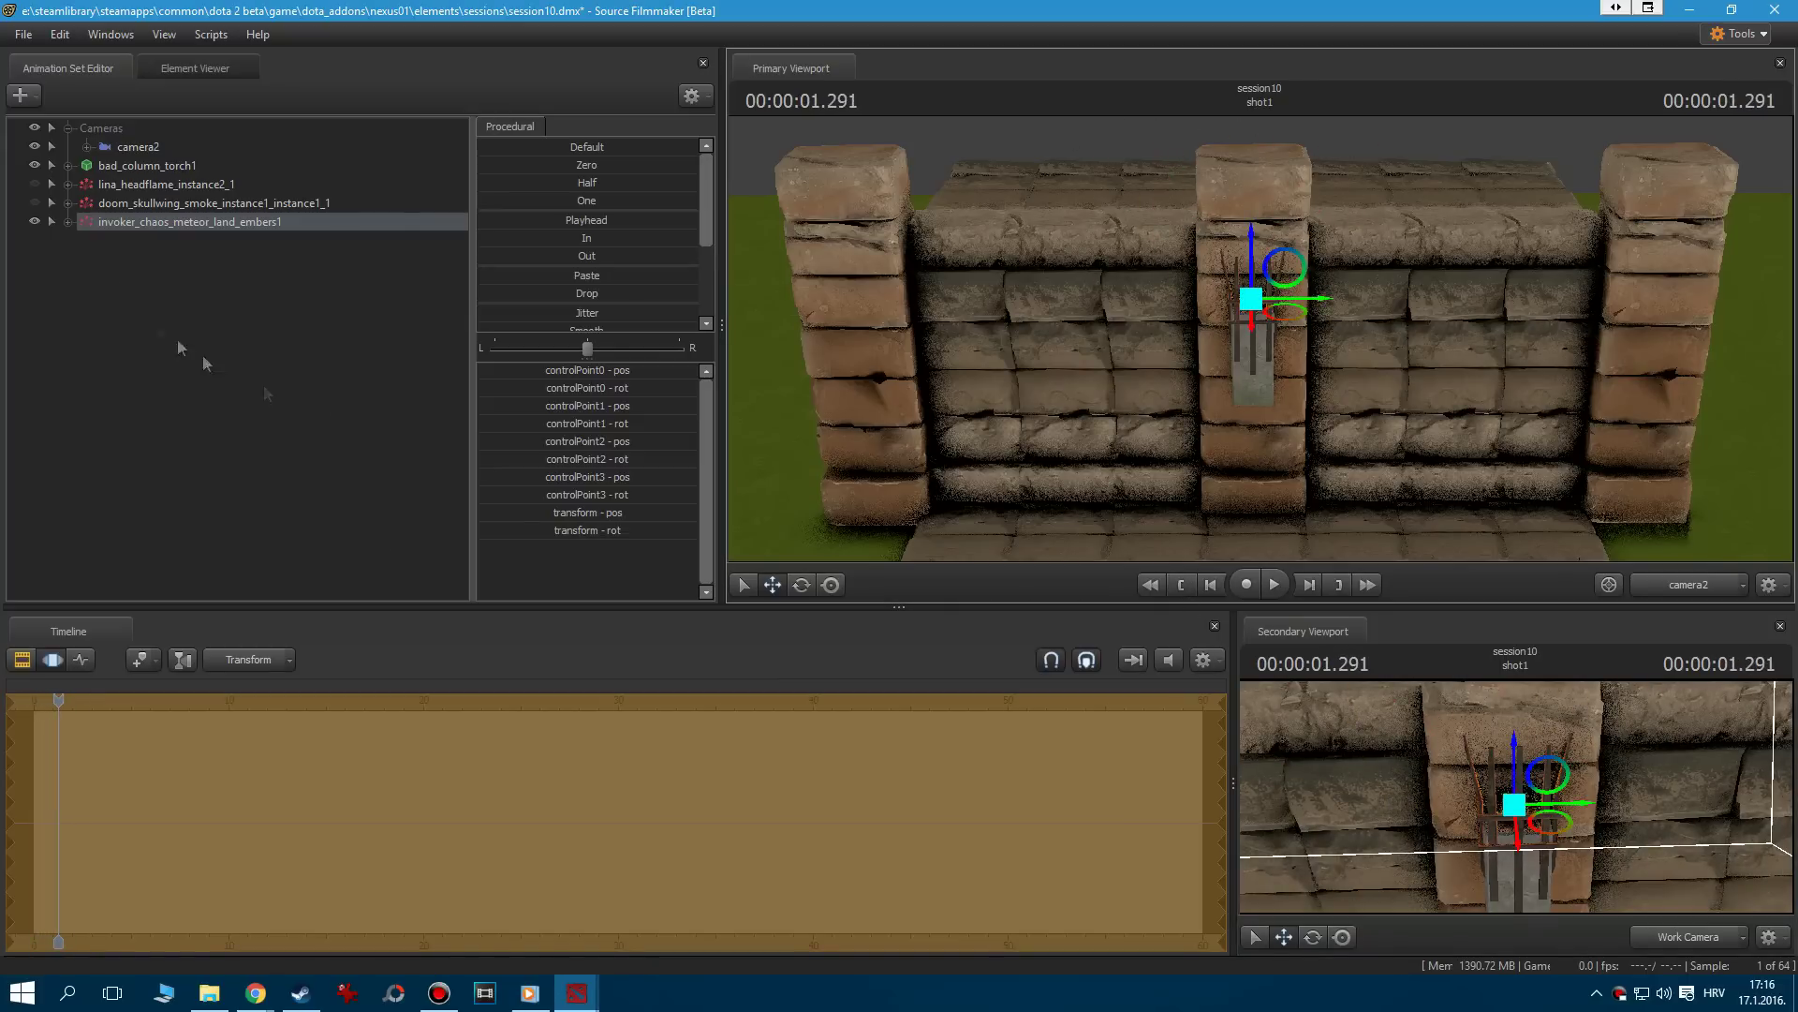
# Open the embers in the Particle Editor and set the continuous emitter's duration to 0
pyautogui.rightClick(170, 247)
pyautogui.click(250, 447)
pyautogui.rightClick(185, 223)
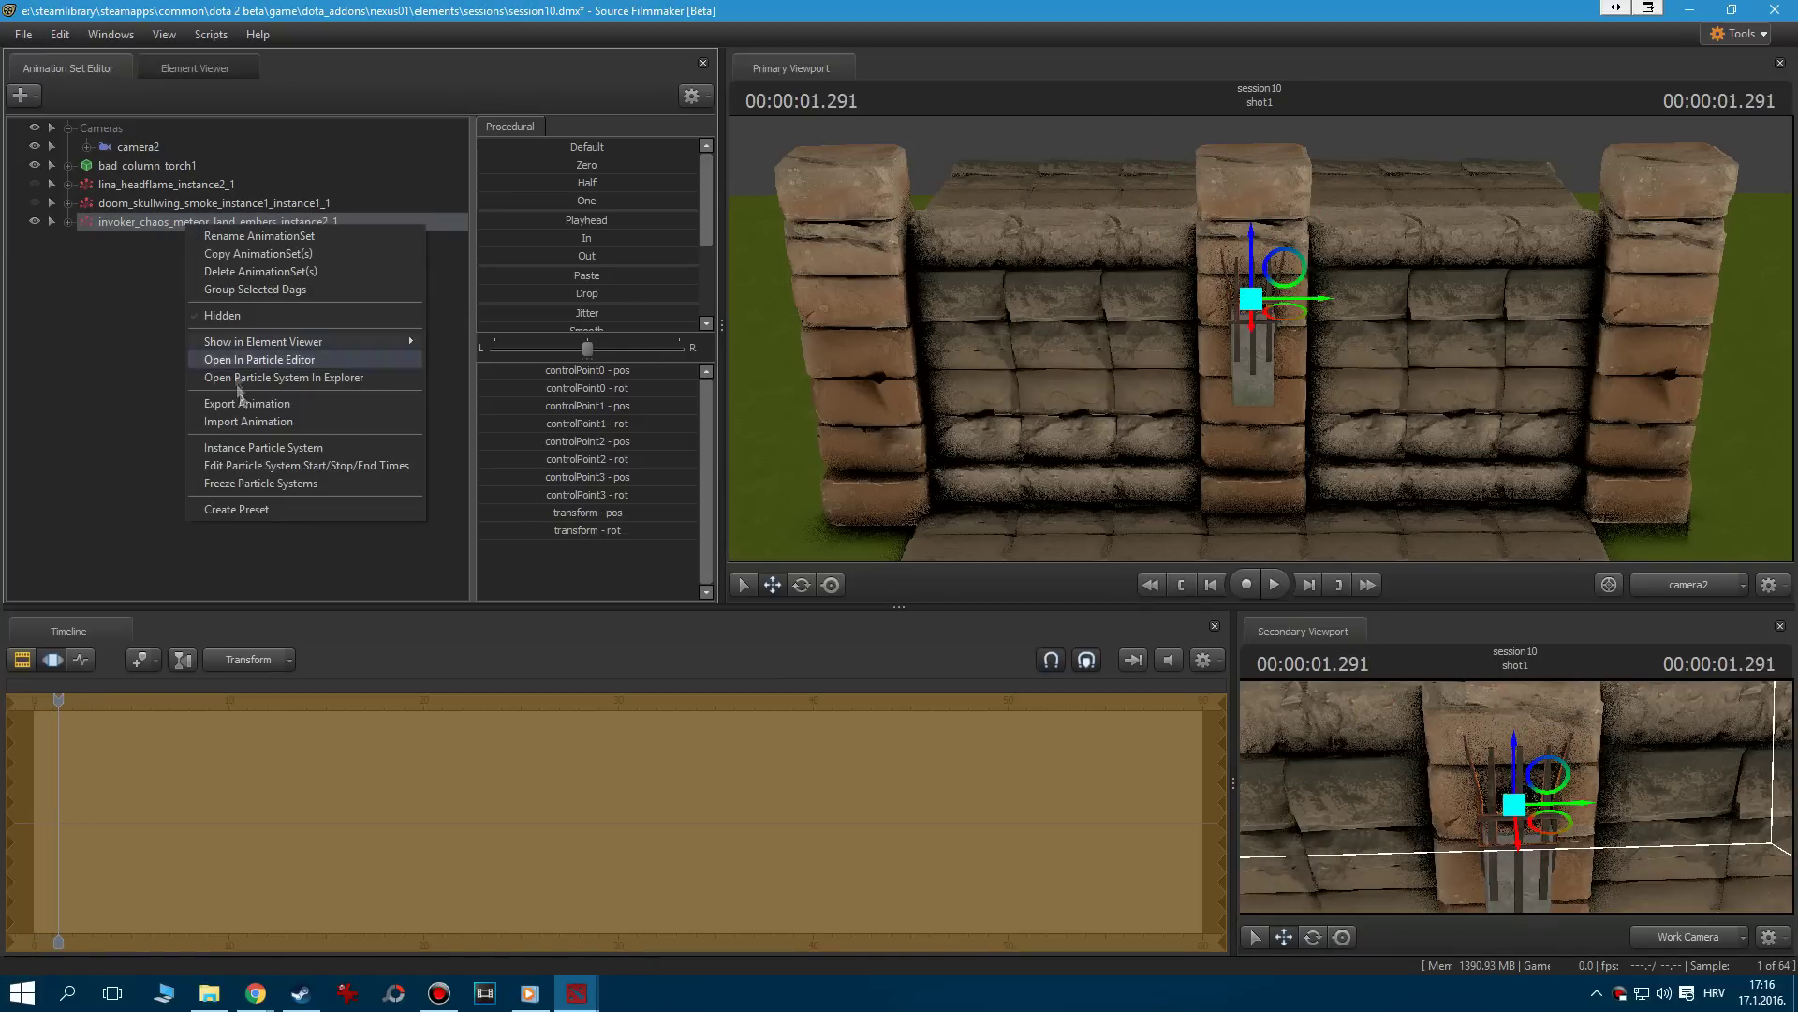
pyautogui.click(263, 362)
pyautogui.scroll(-2, 647, 641)
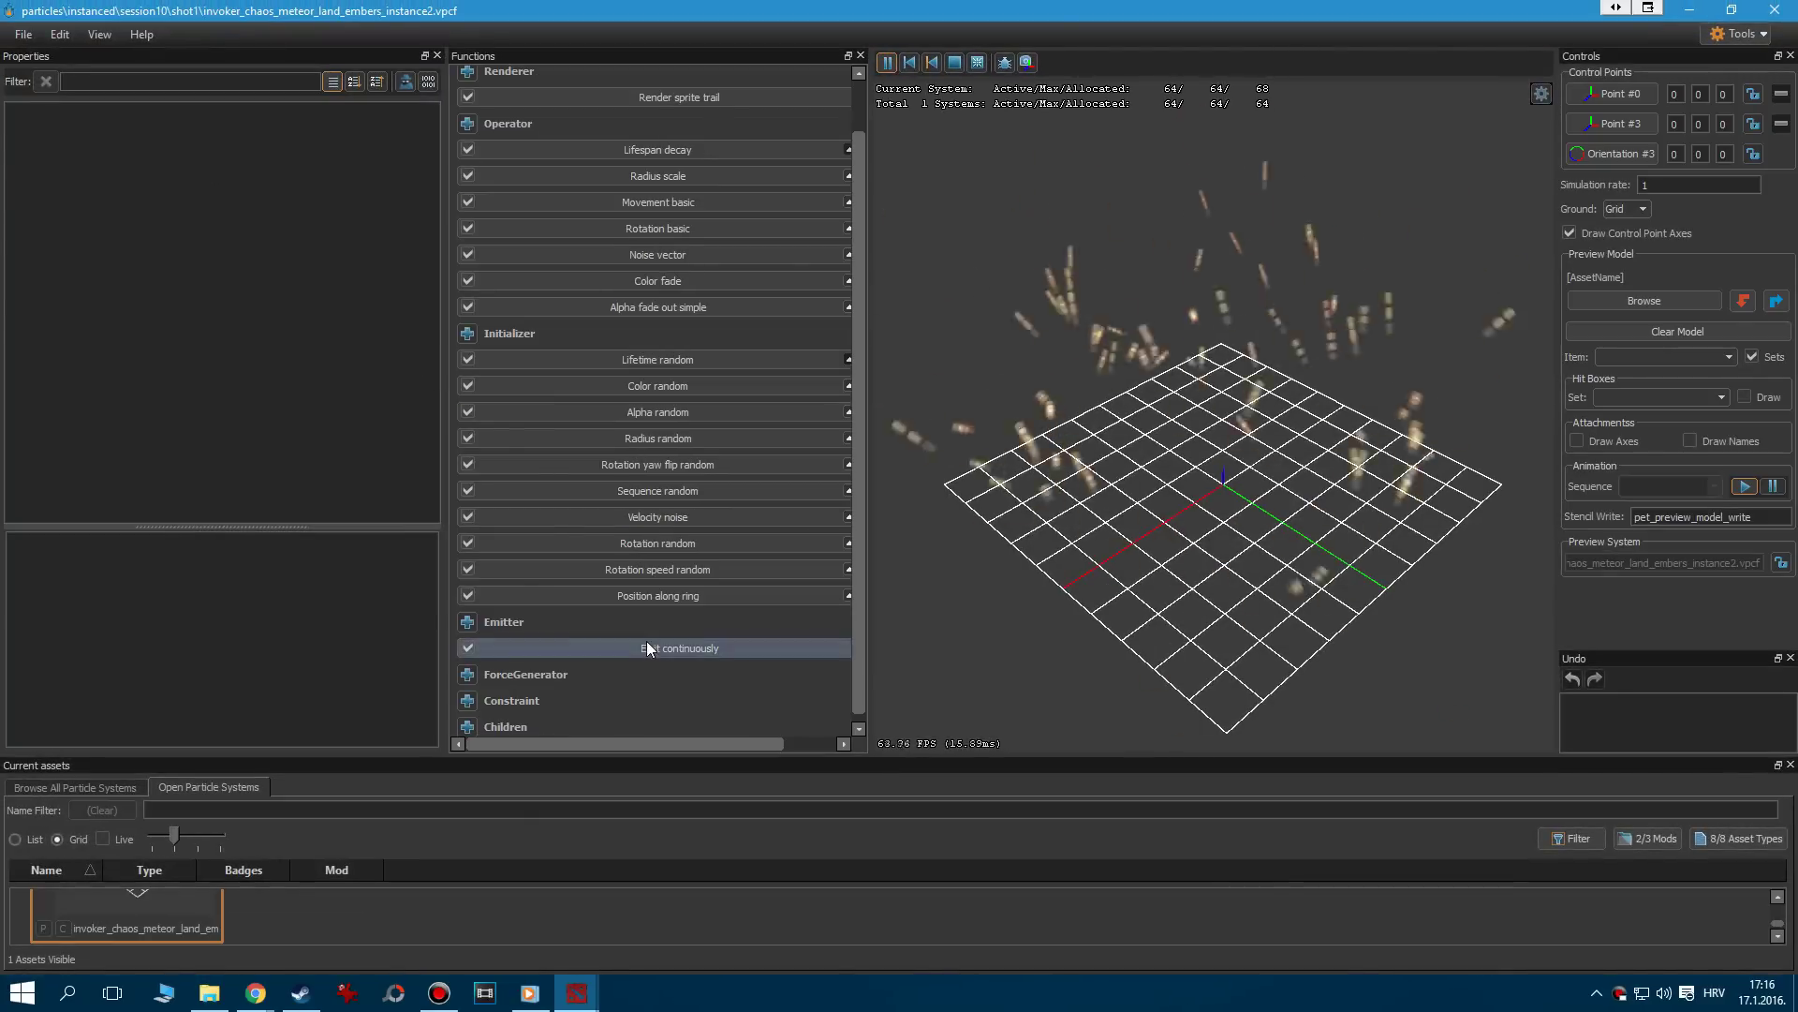
pyautogui.click(646, 646)
pyautogui.tripleClick(283, 138)
pyautogui.write('0')
pyautogui.press('Return')
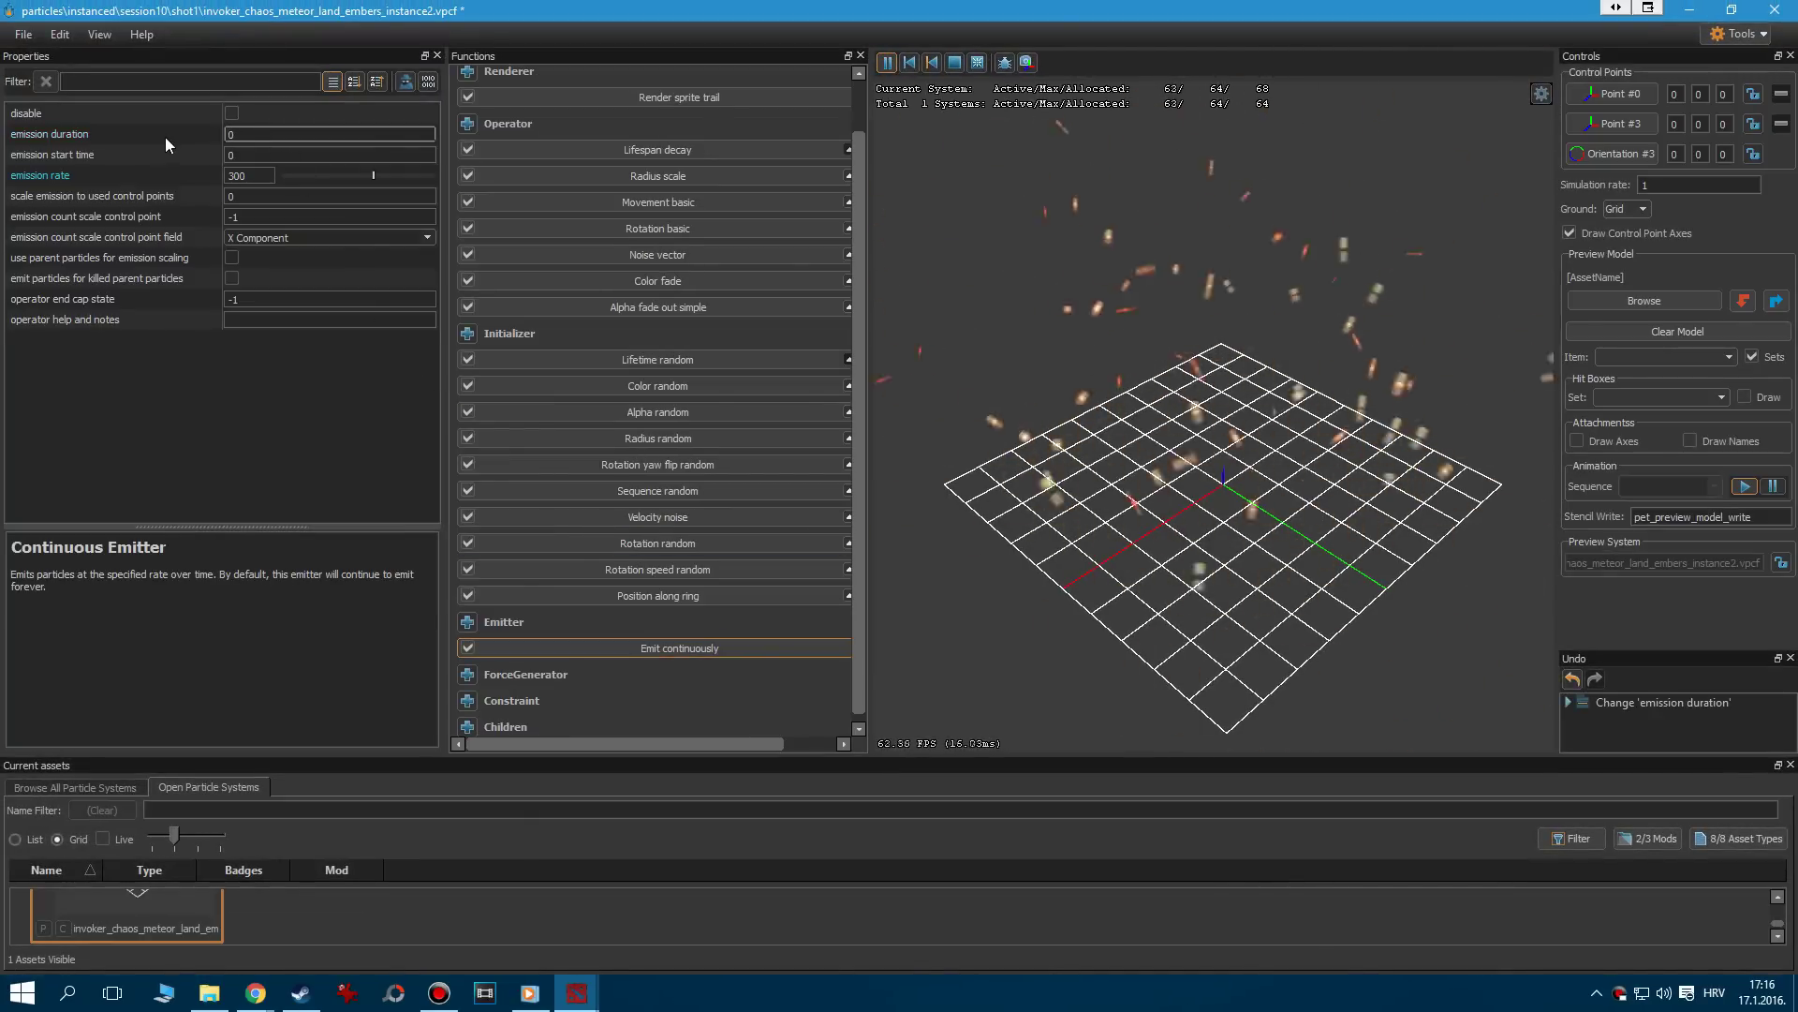
# Set the ring position initial radius to 25 and check the basic movement gravity of -100
pyautogui.click(666, 596)
pyautogui.tripleClick(279, 217)
pyautogui.write('25')
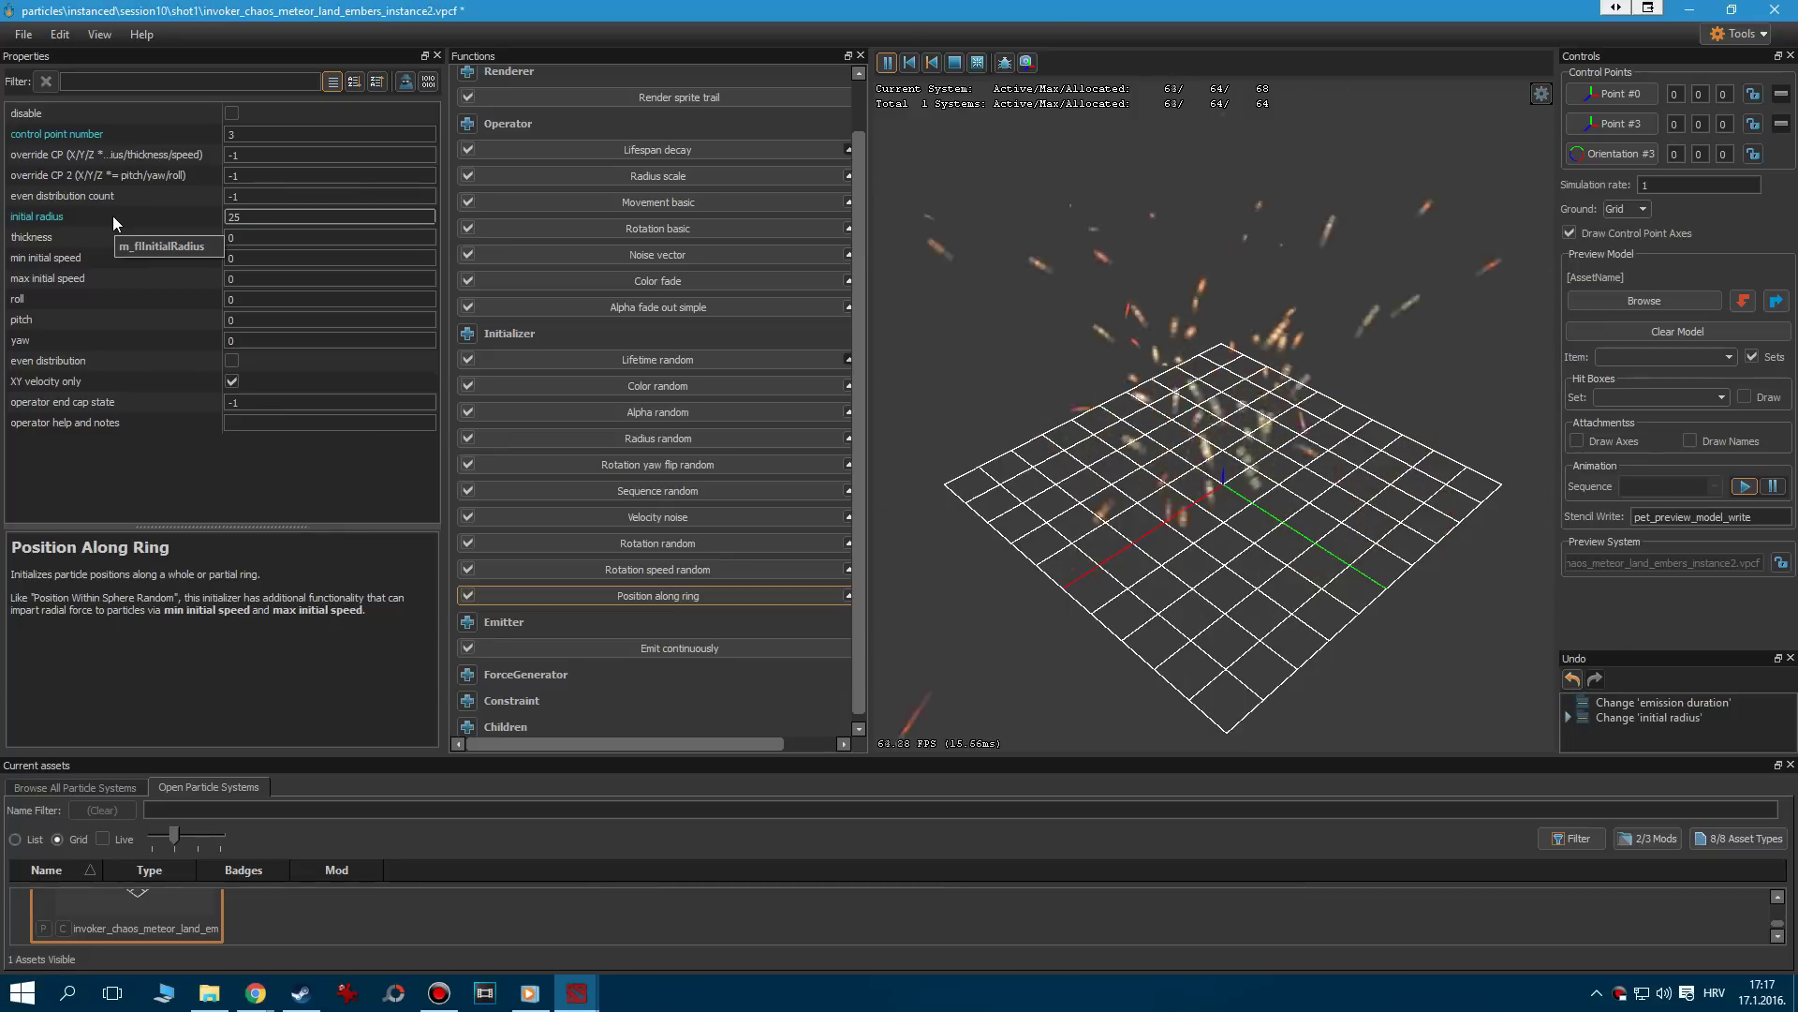
pyautogui.scroll(3, 740, 197)
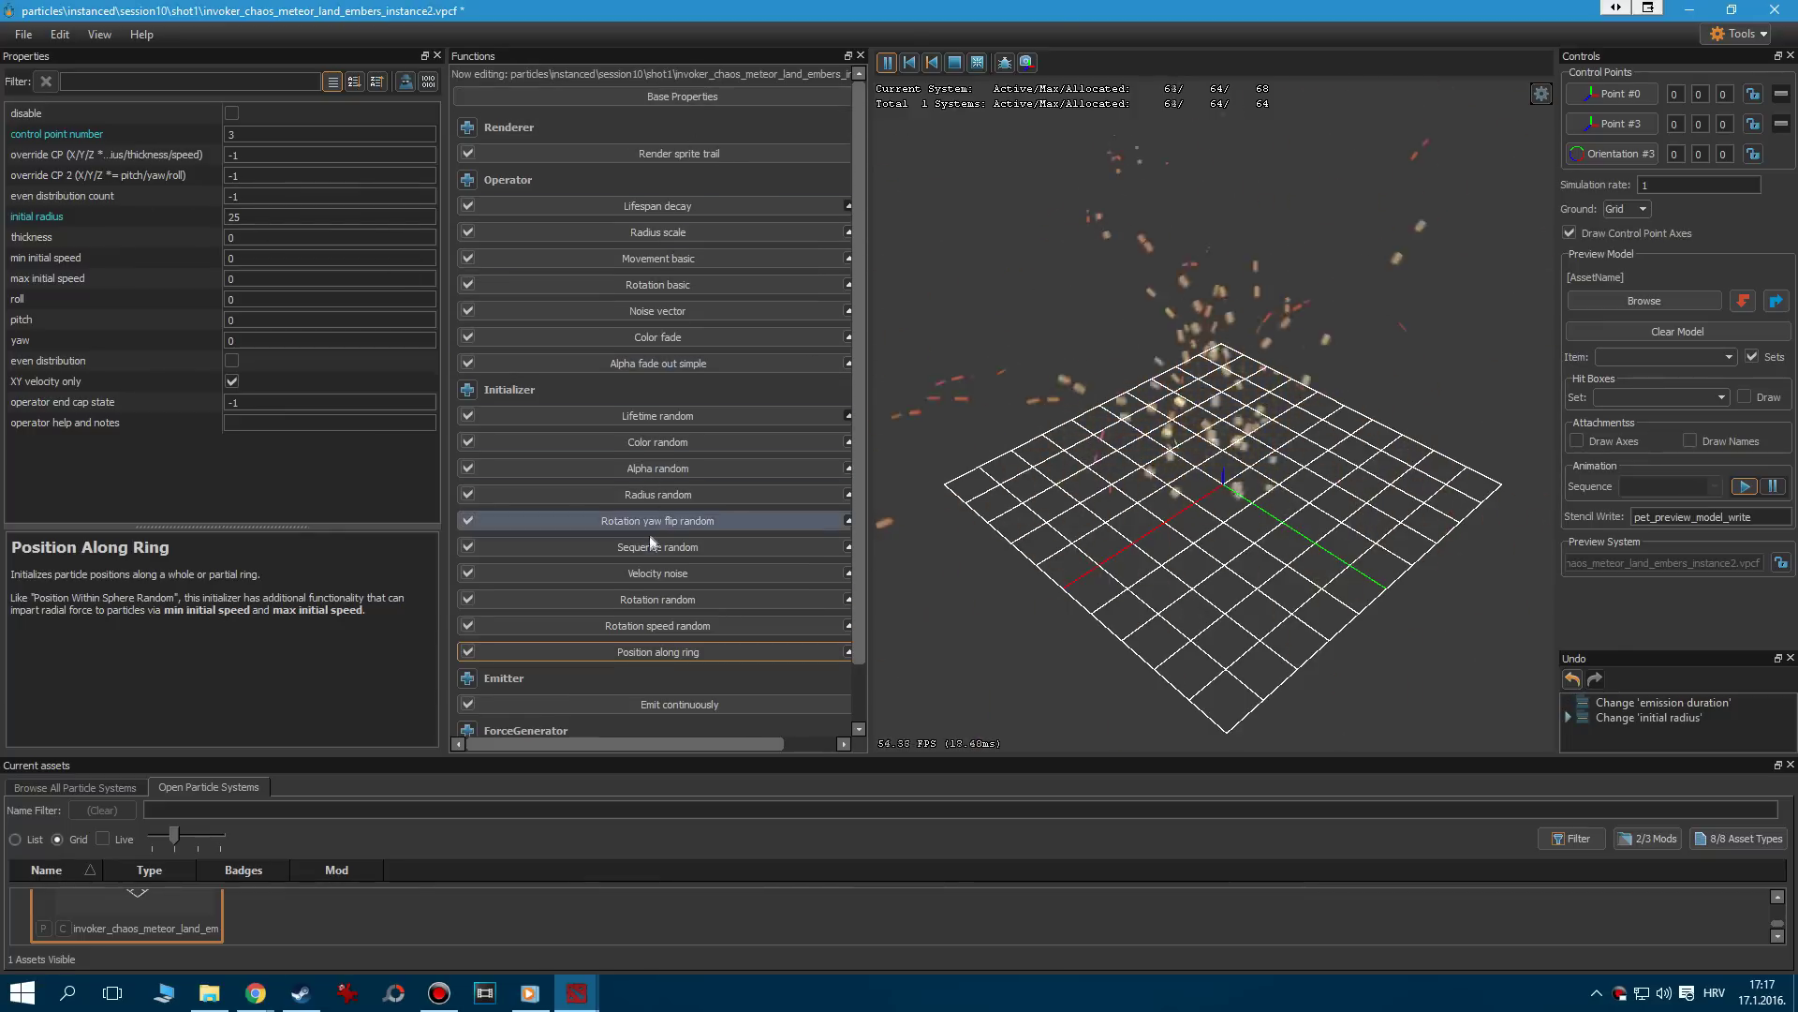
pyautogui.click(670, 261)
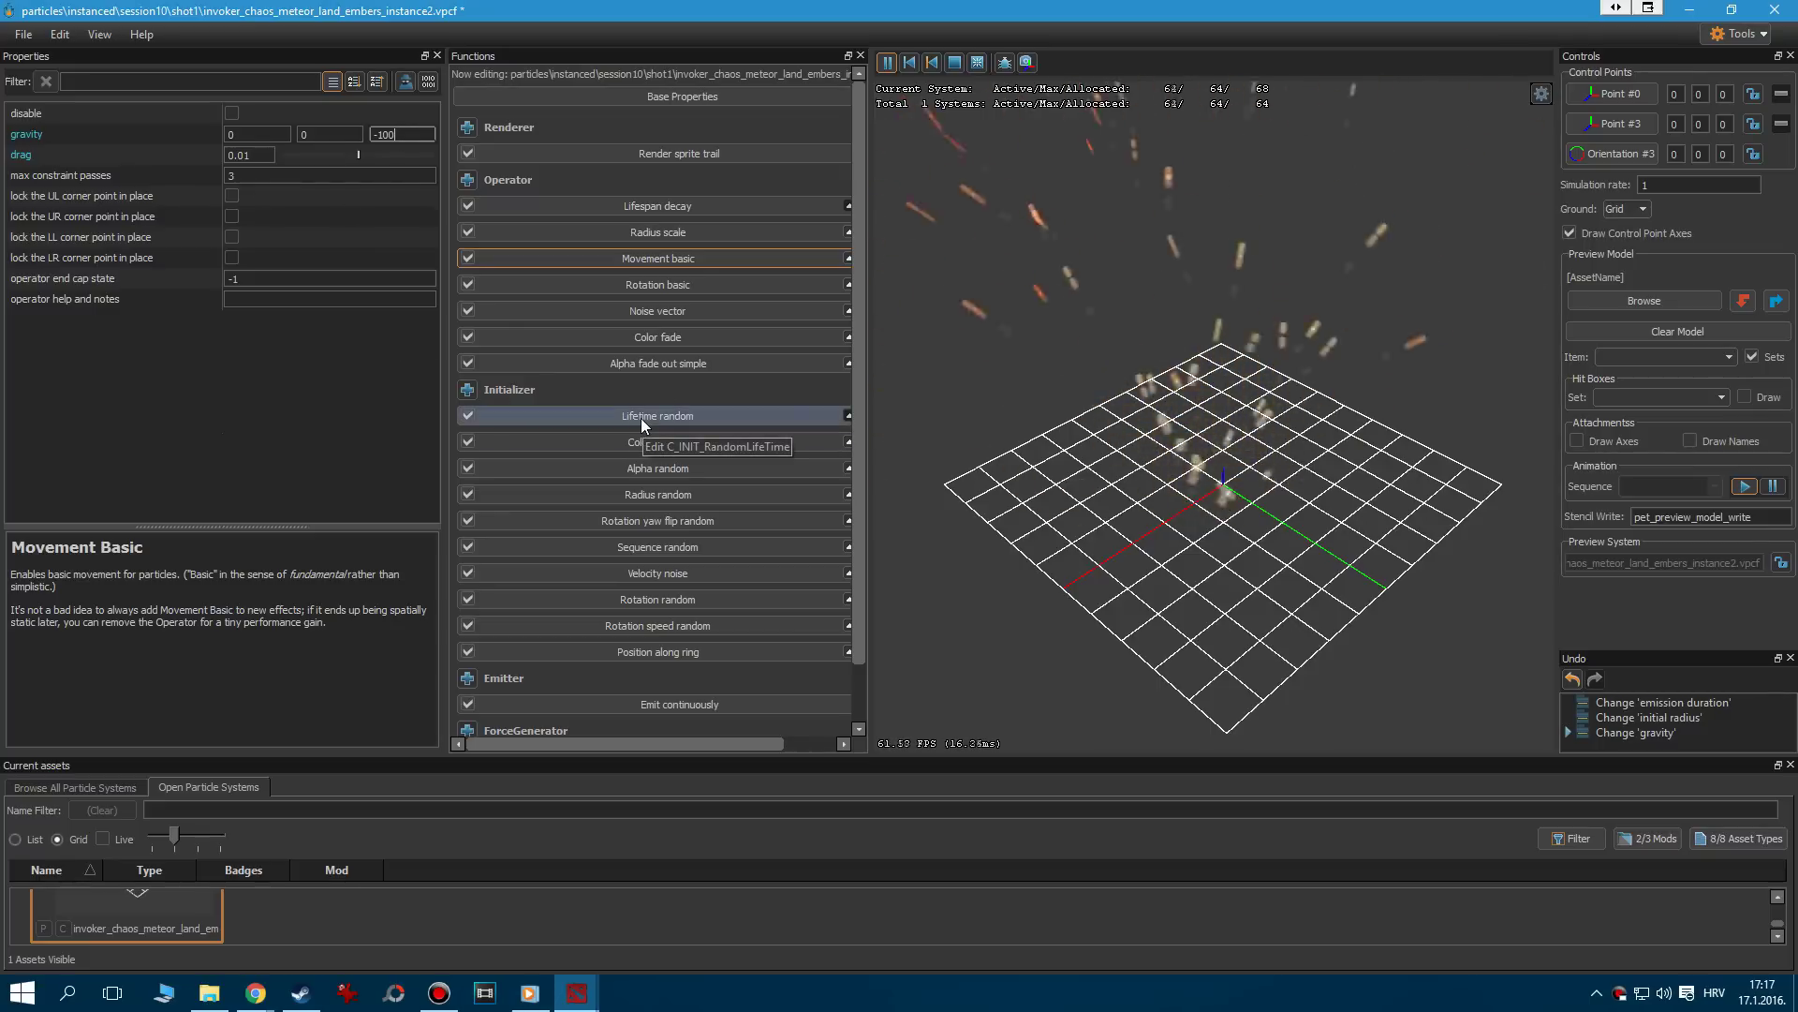
# Set the radius scale start to 0.5, then save the embers system and close the editor
pyautogui.click(682, 230)
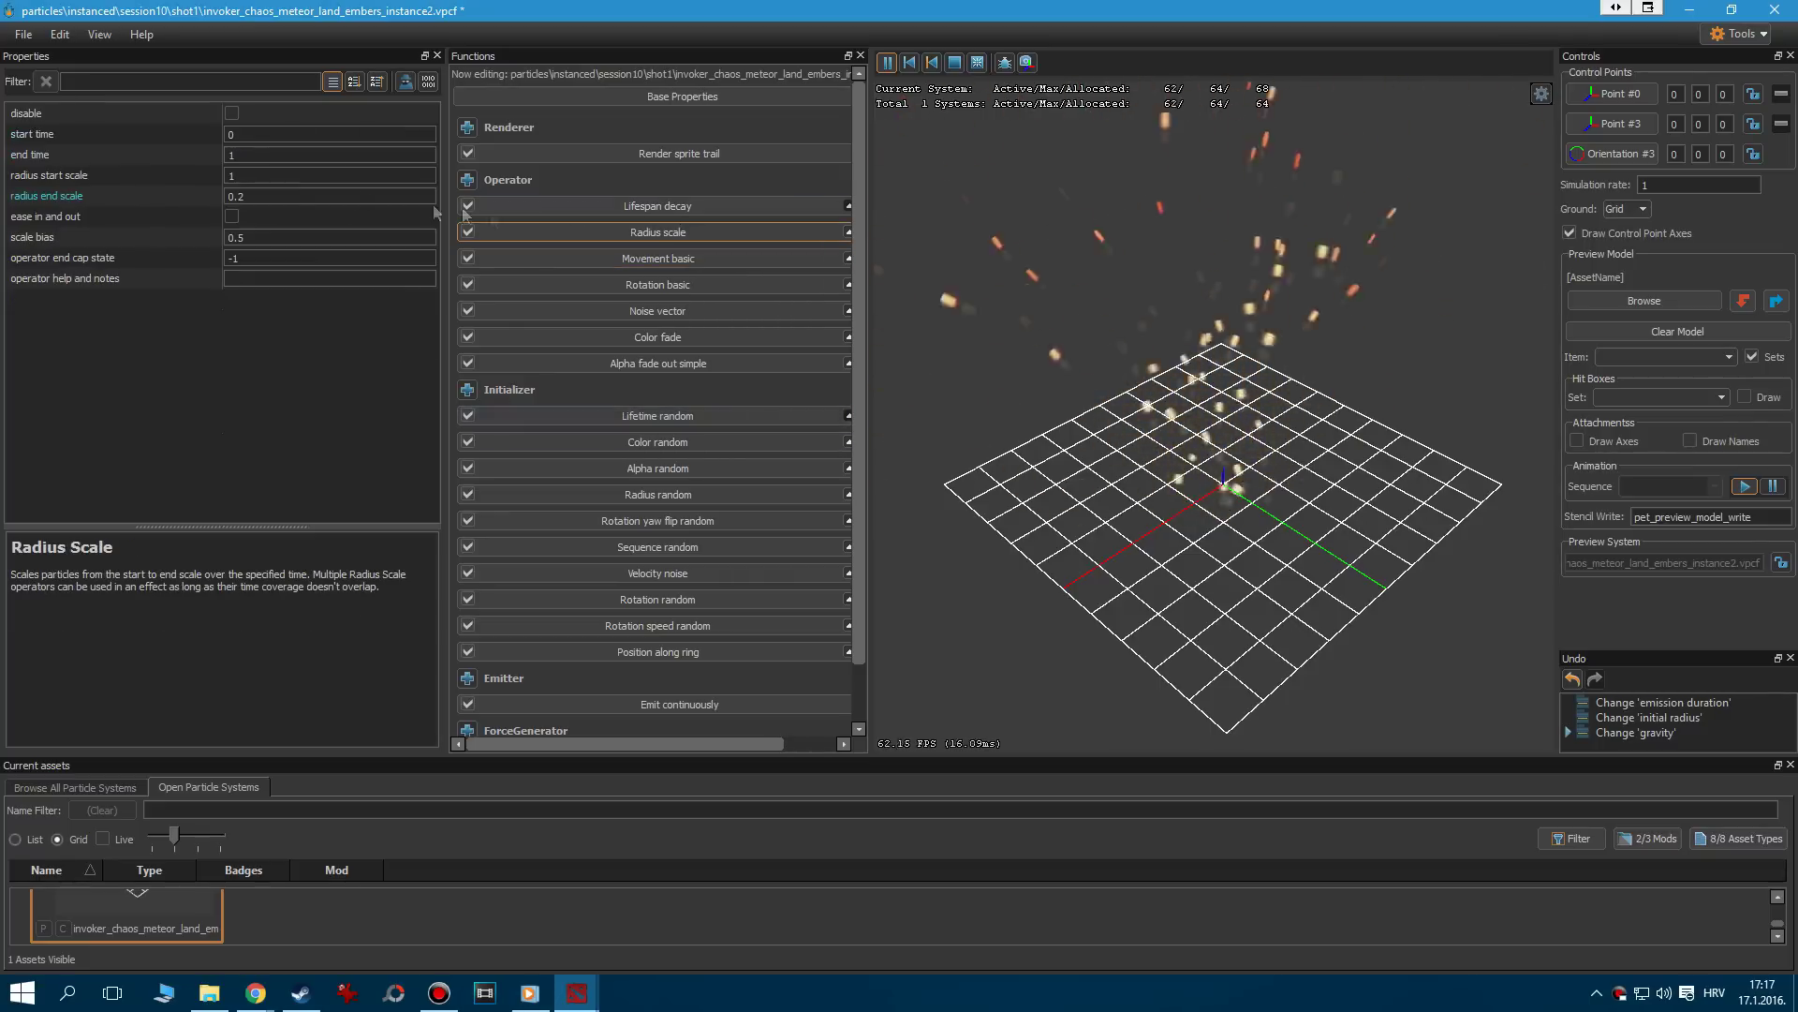
pyautogui.click(266, 177)
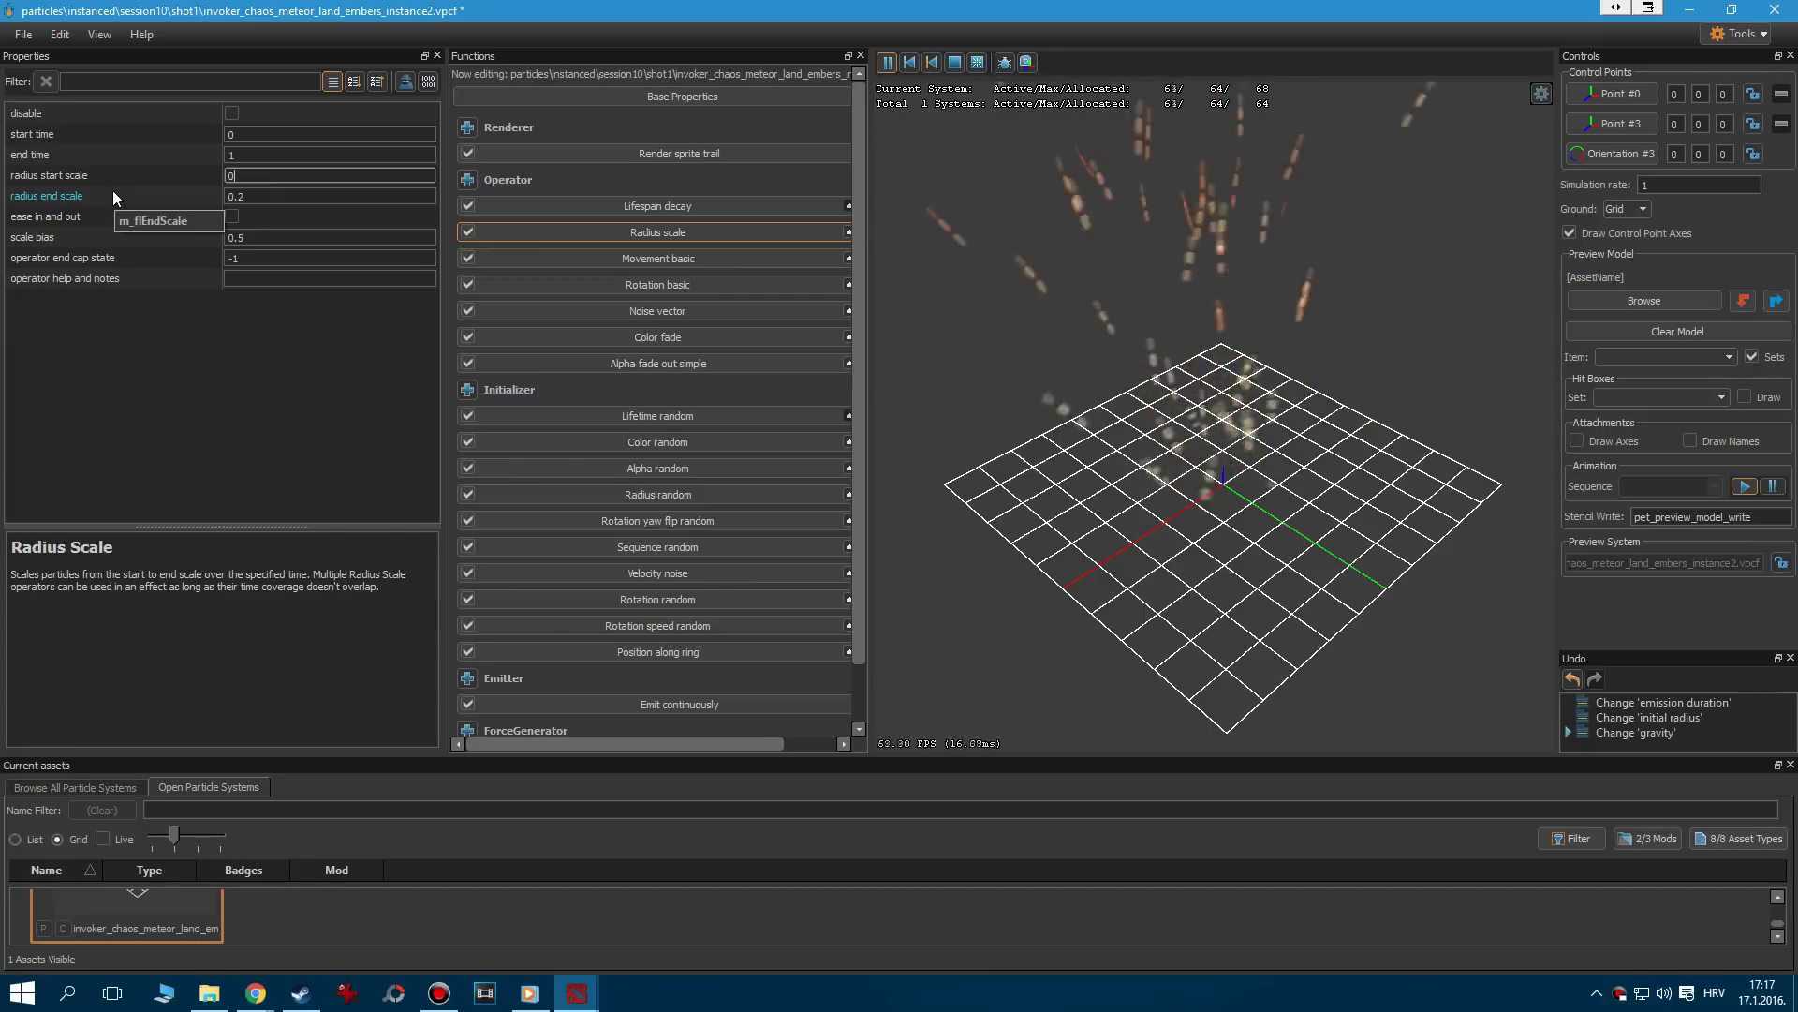
pyautogui.write('0.5')
pyautogui.press('Return')
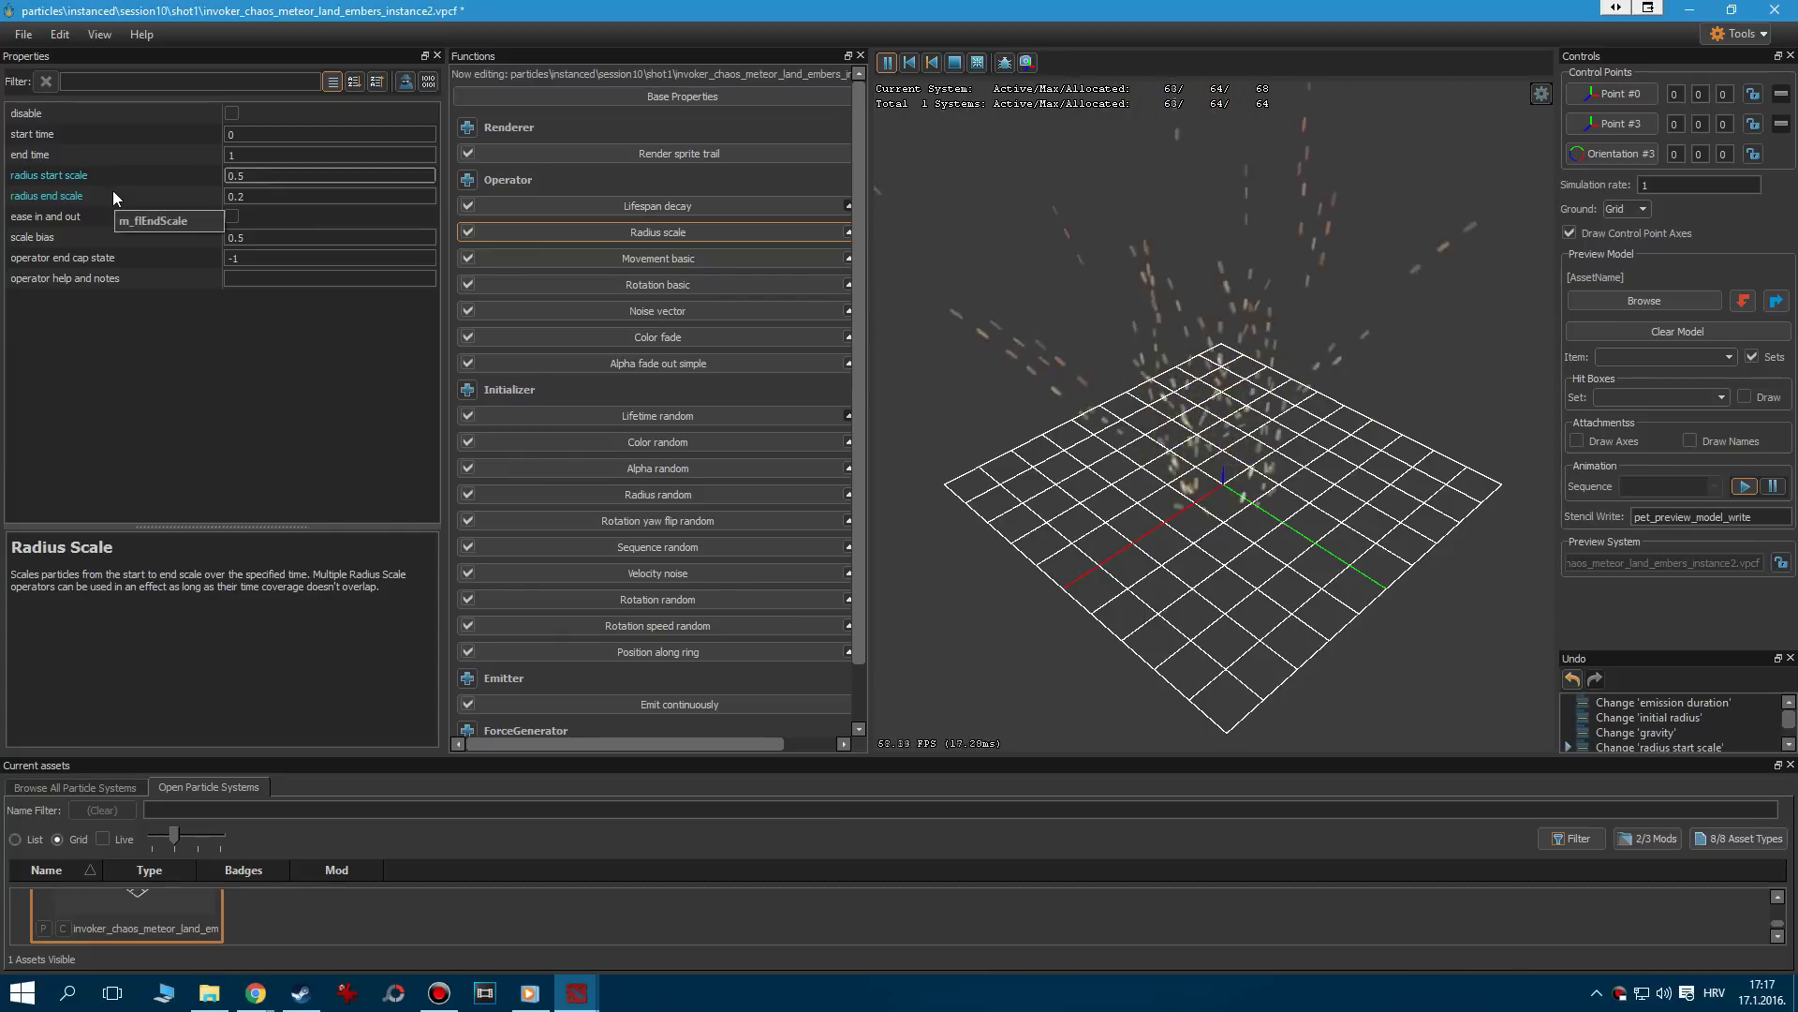
pyautogui.click(24, 34)
pyautogui.click(37, 135)
pyautogui.click(1775, 10)
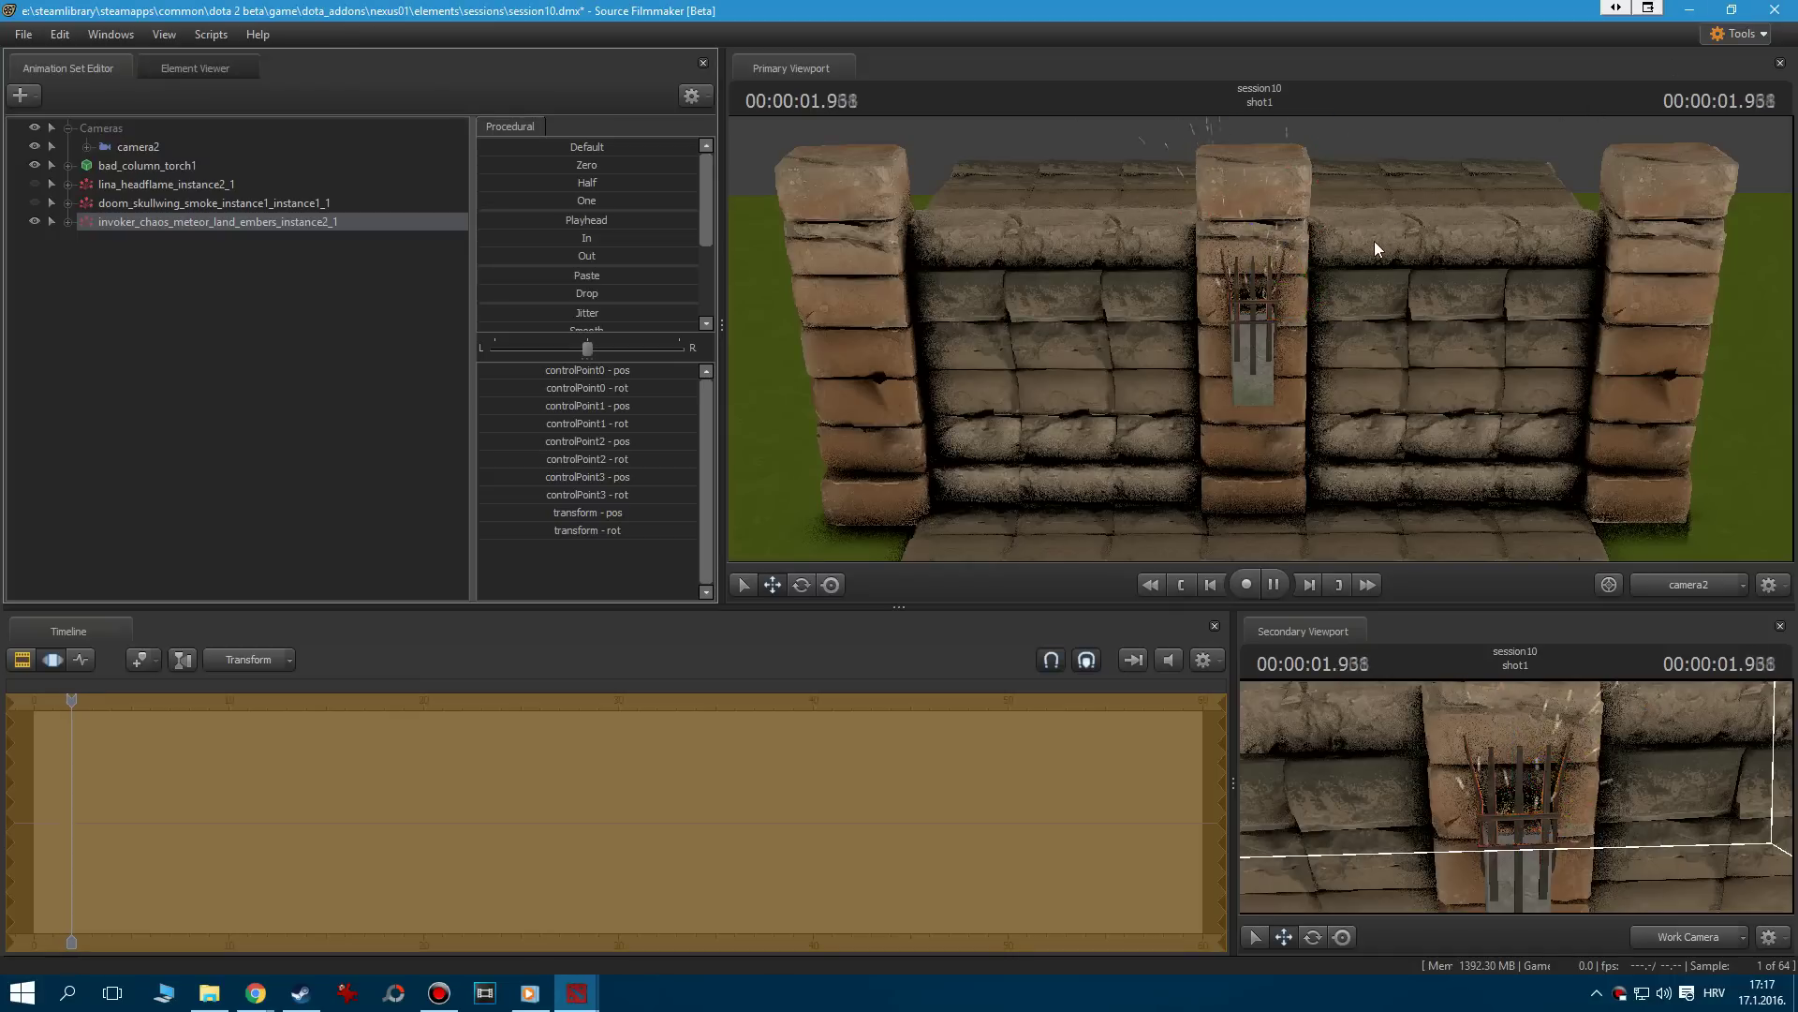
# Accept 60-second emission and lifetime times for the embers and start playback
pyautogui.rightClick(155, 224)
pyautogui.click(192, 464)
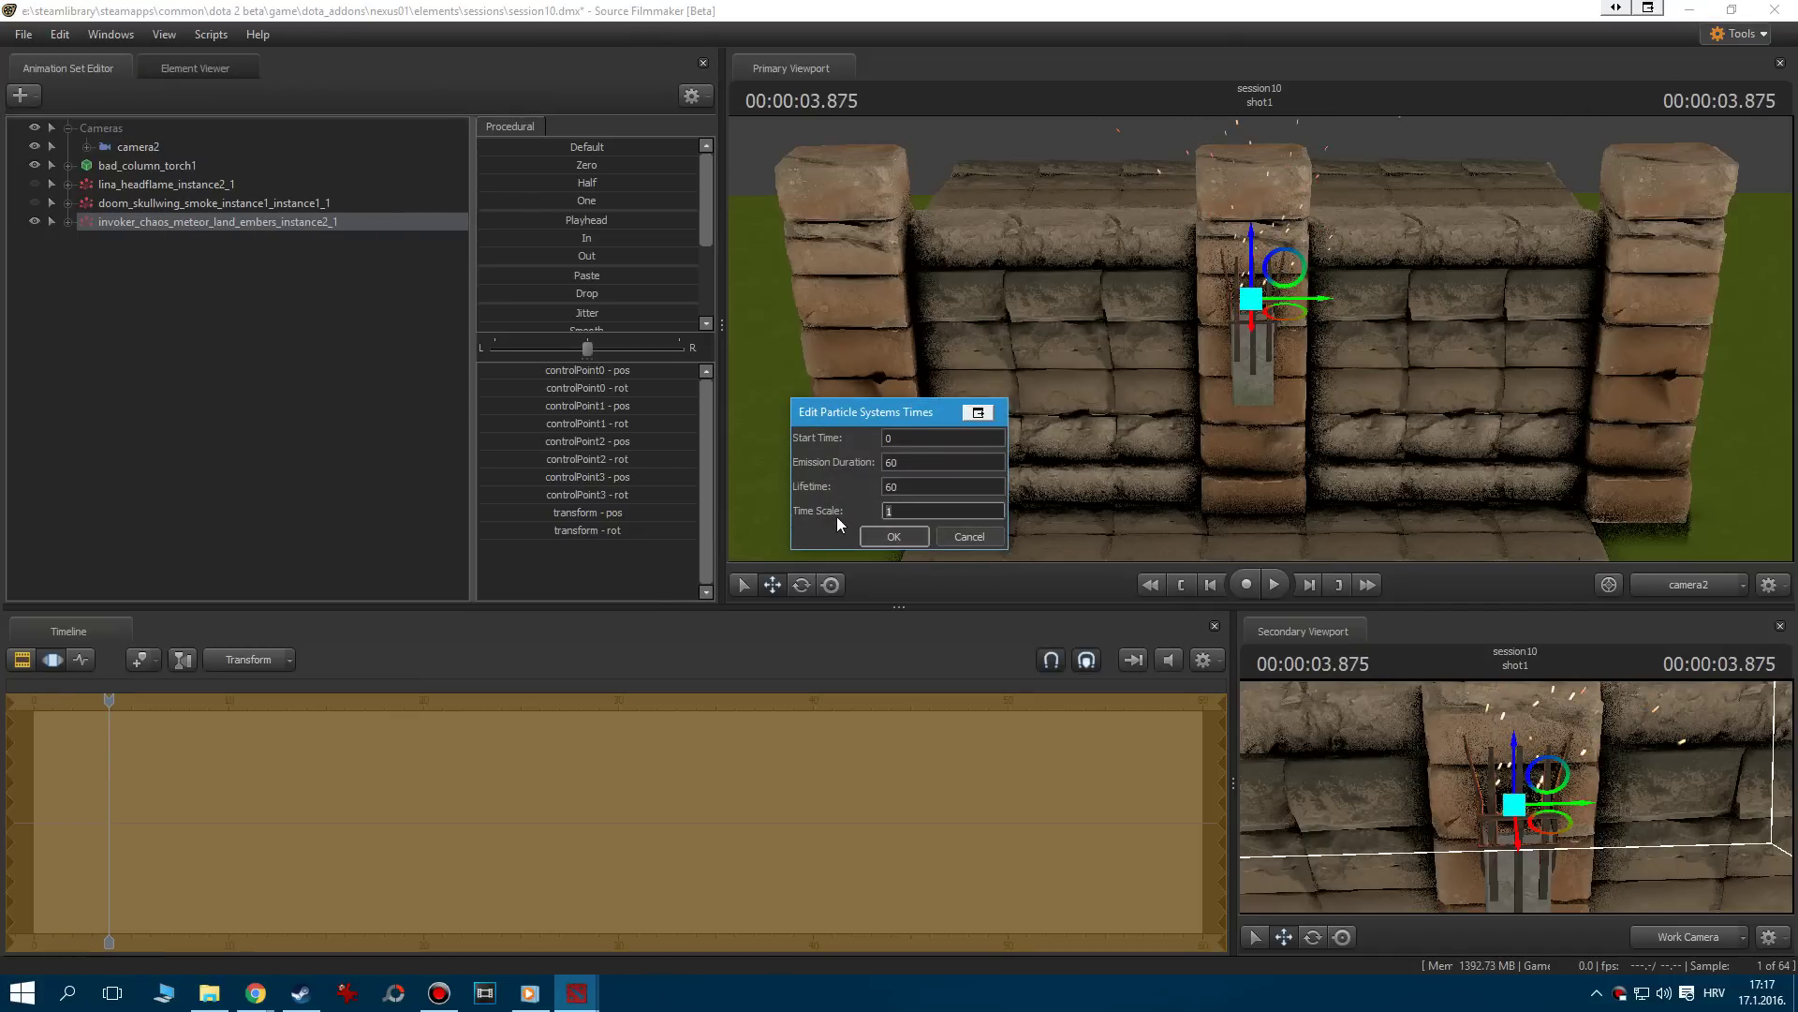
pyautogui.press('Return')
pyautogui.press('space')
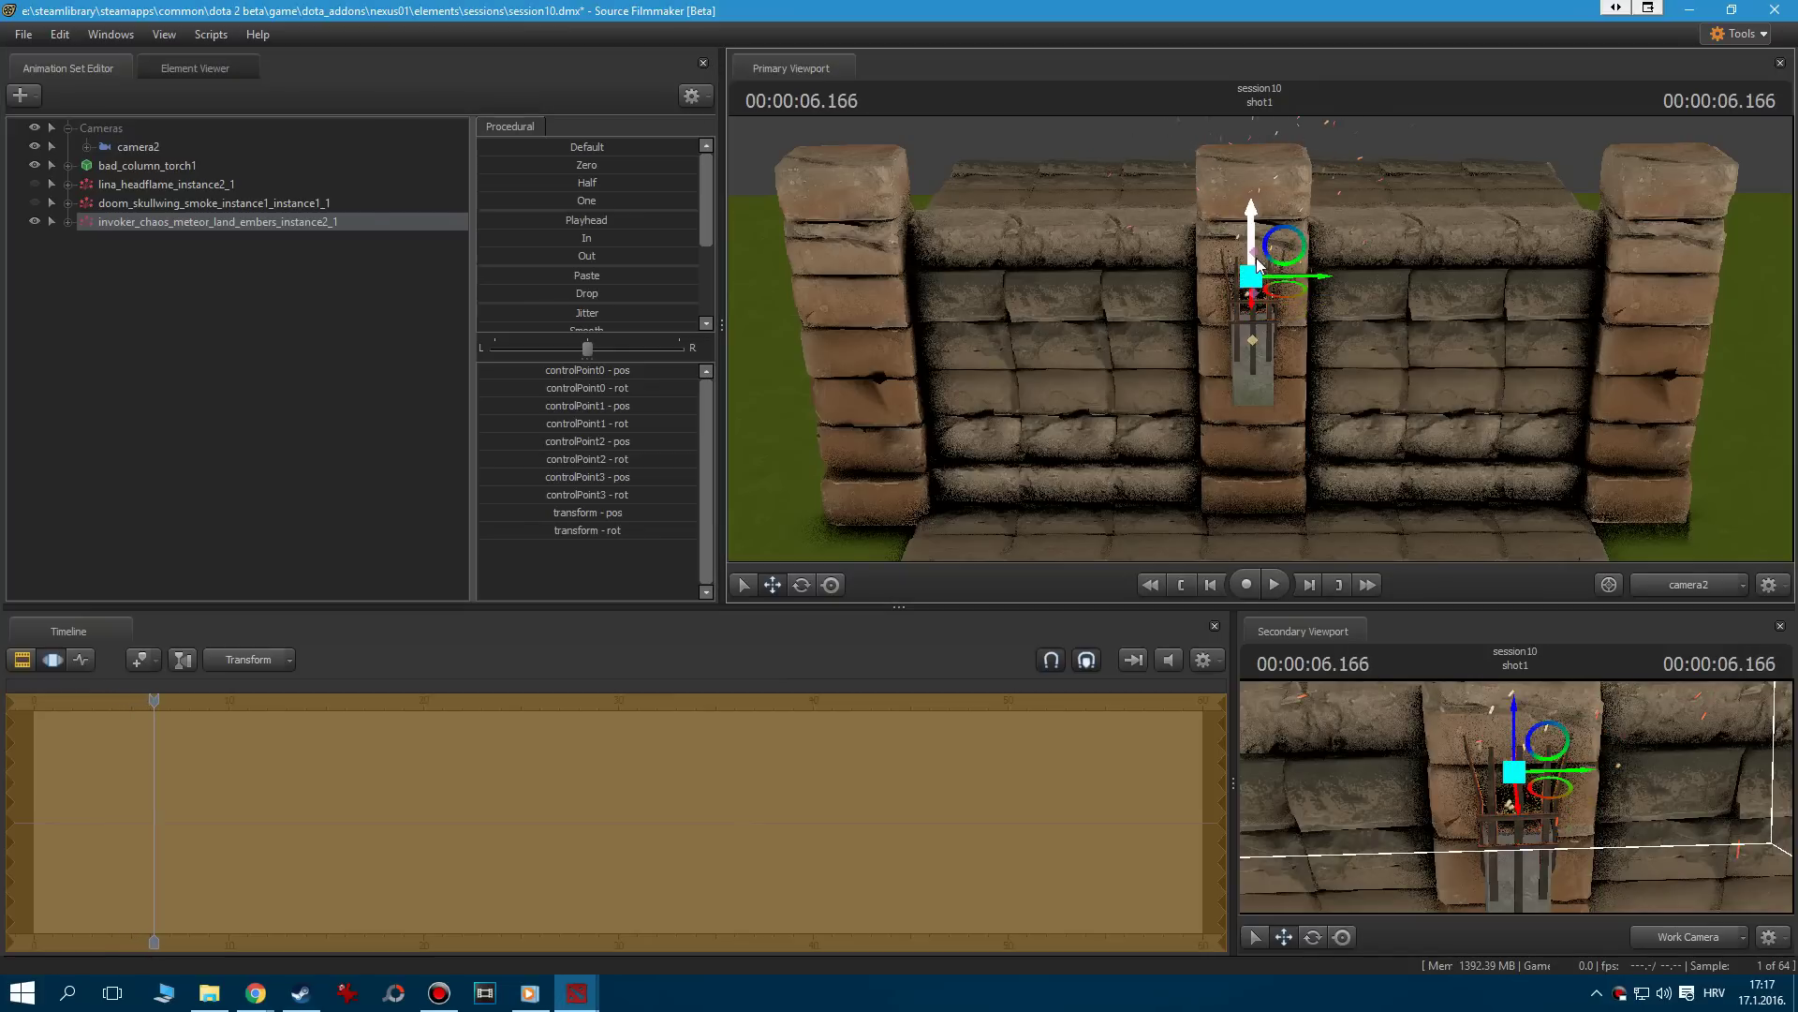
pyautogui.press('space')
# Make the smoke visible again and replay fire, smoke and embers together from the start
pyautogui.press('space')
pyautogui.click(34, 202)
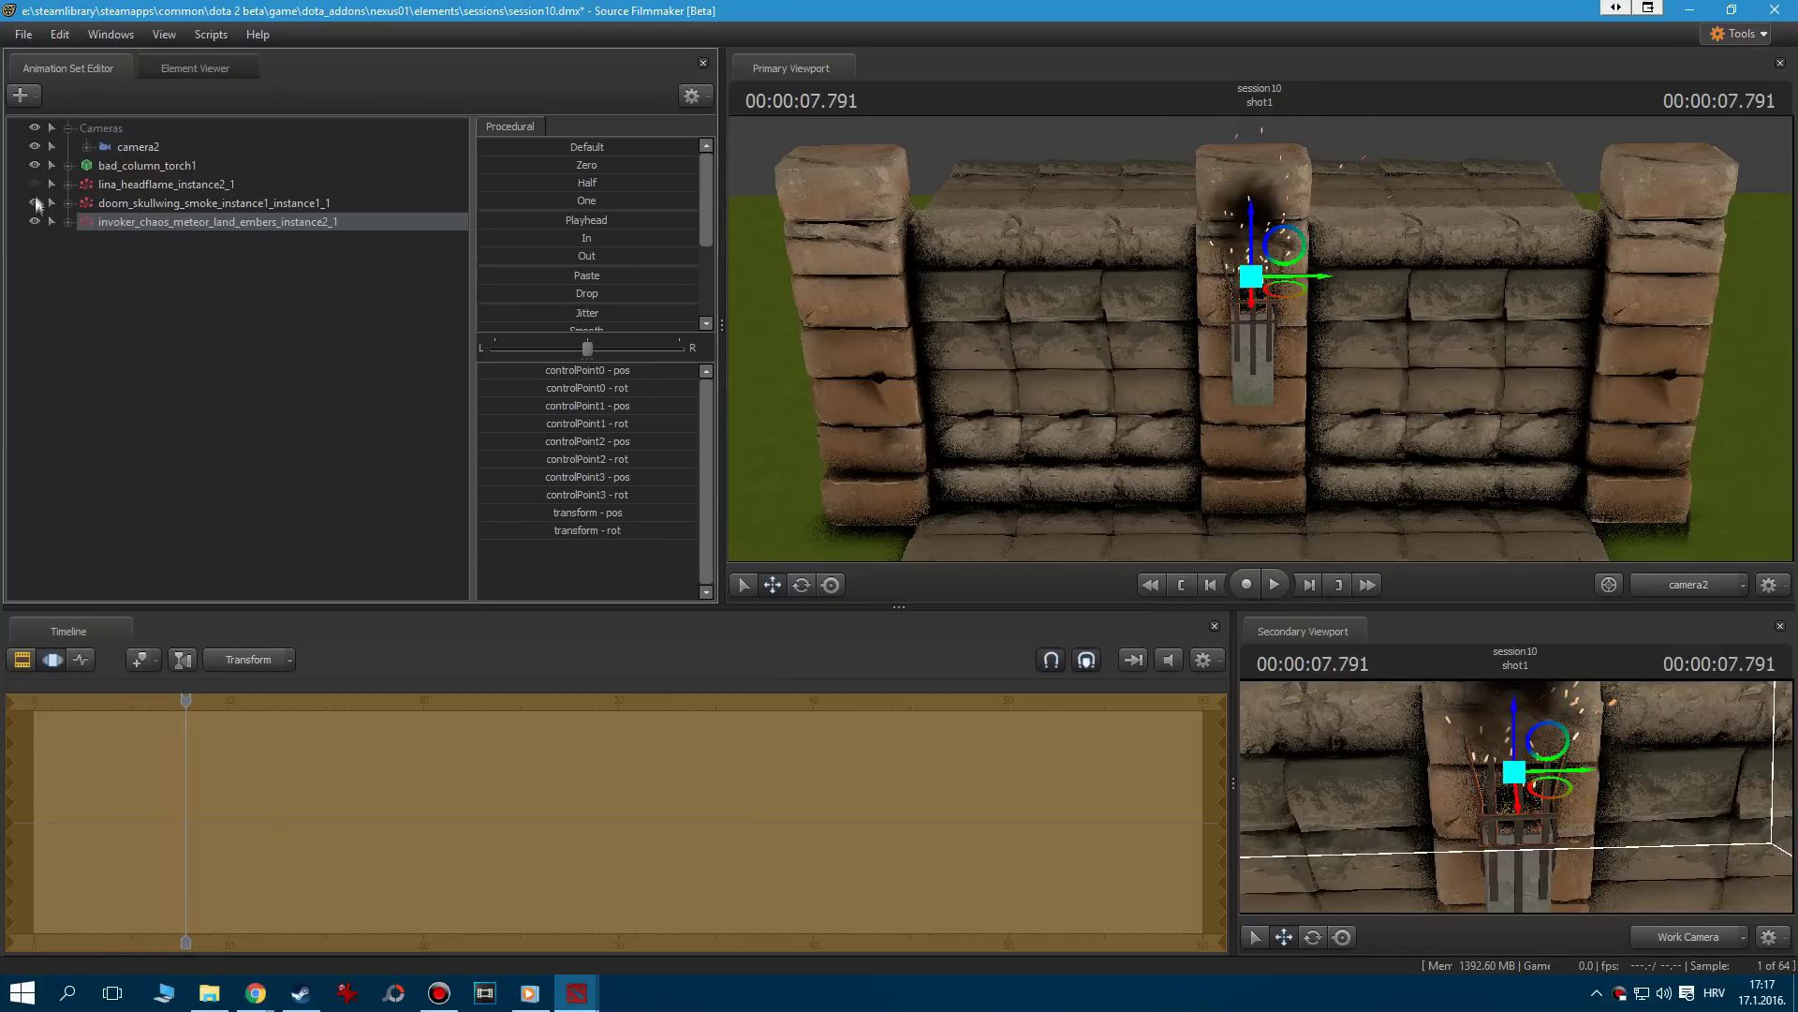
pyautogui.click(1182, 585)
pyautogui.press('space')
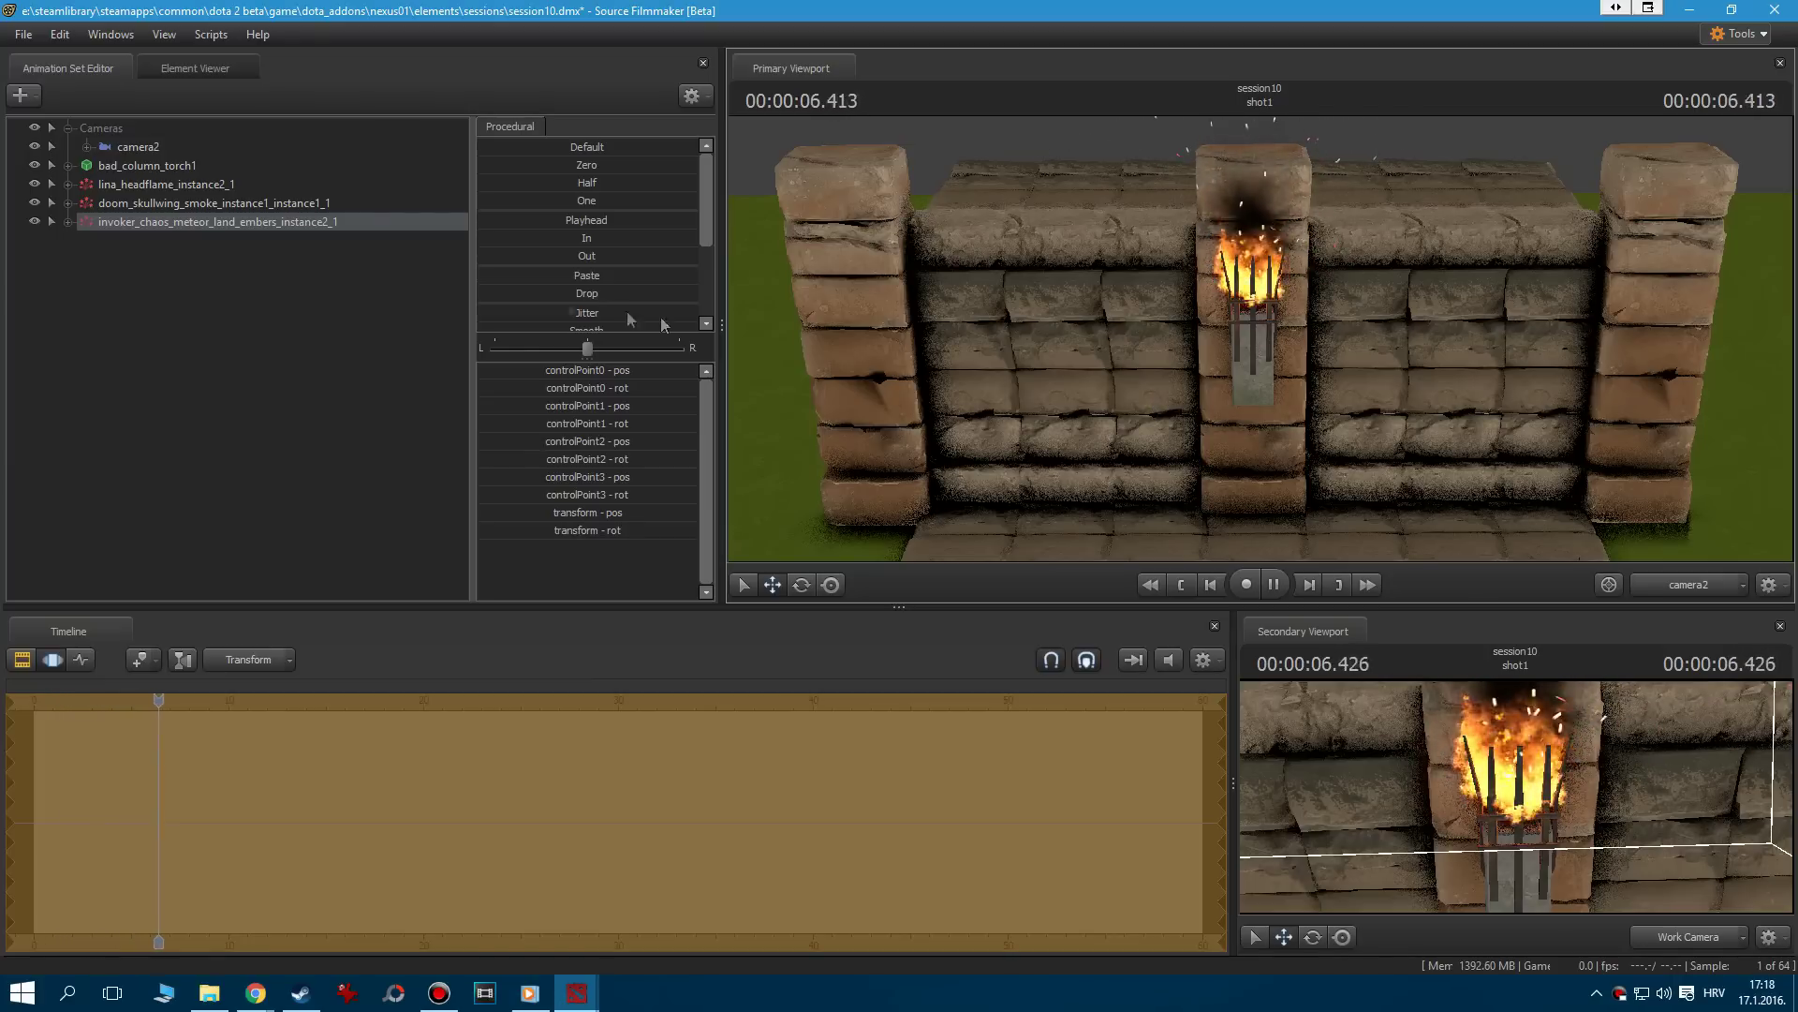
pyautogui.press('space')
pyautogui.click(202, 203)
pyautogui.press('space')
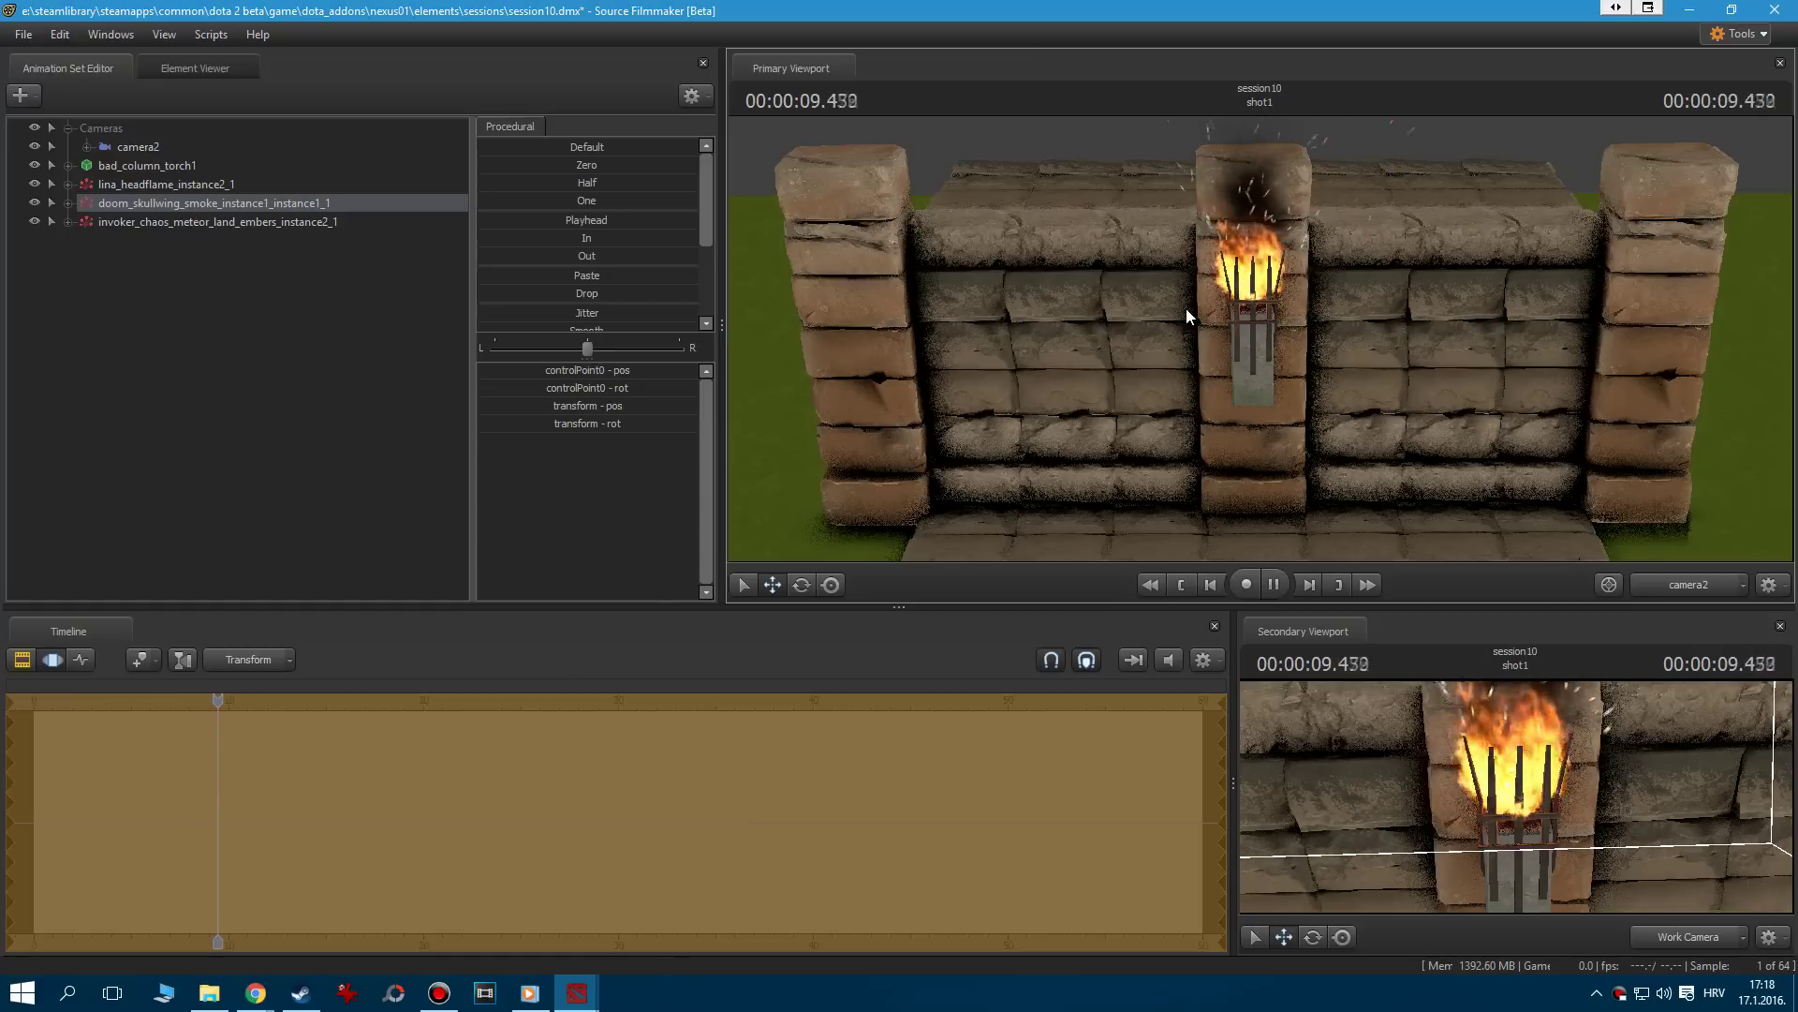
# Add the doom_bringer_f2p_death_fire particle system, found by filtering 'doom_bringer_f2p'
pyautogui.press('space')
pyautogui.rightClick(122, 273)
pyautogui.click(225, 374)
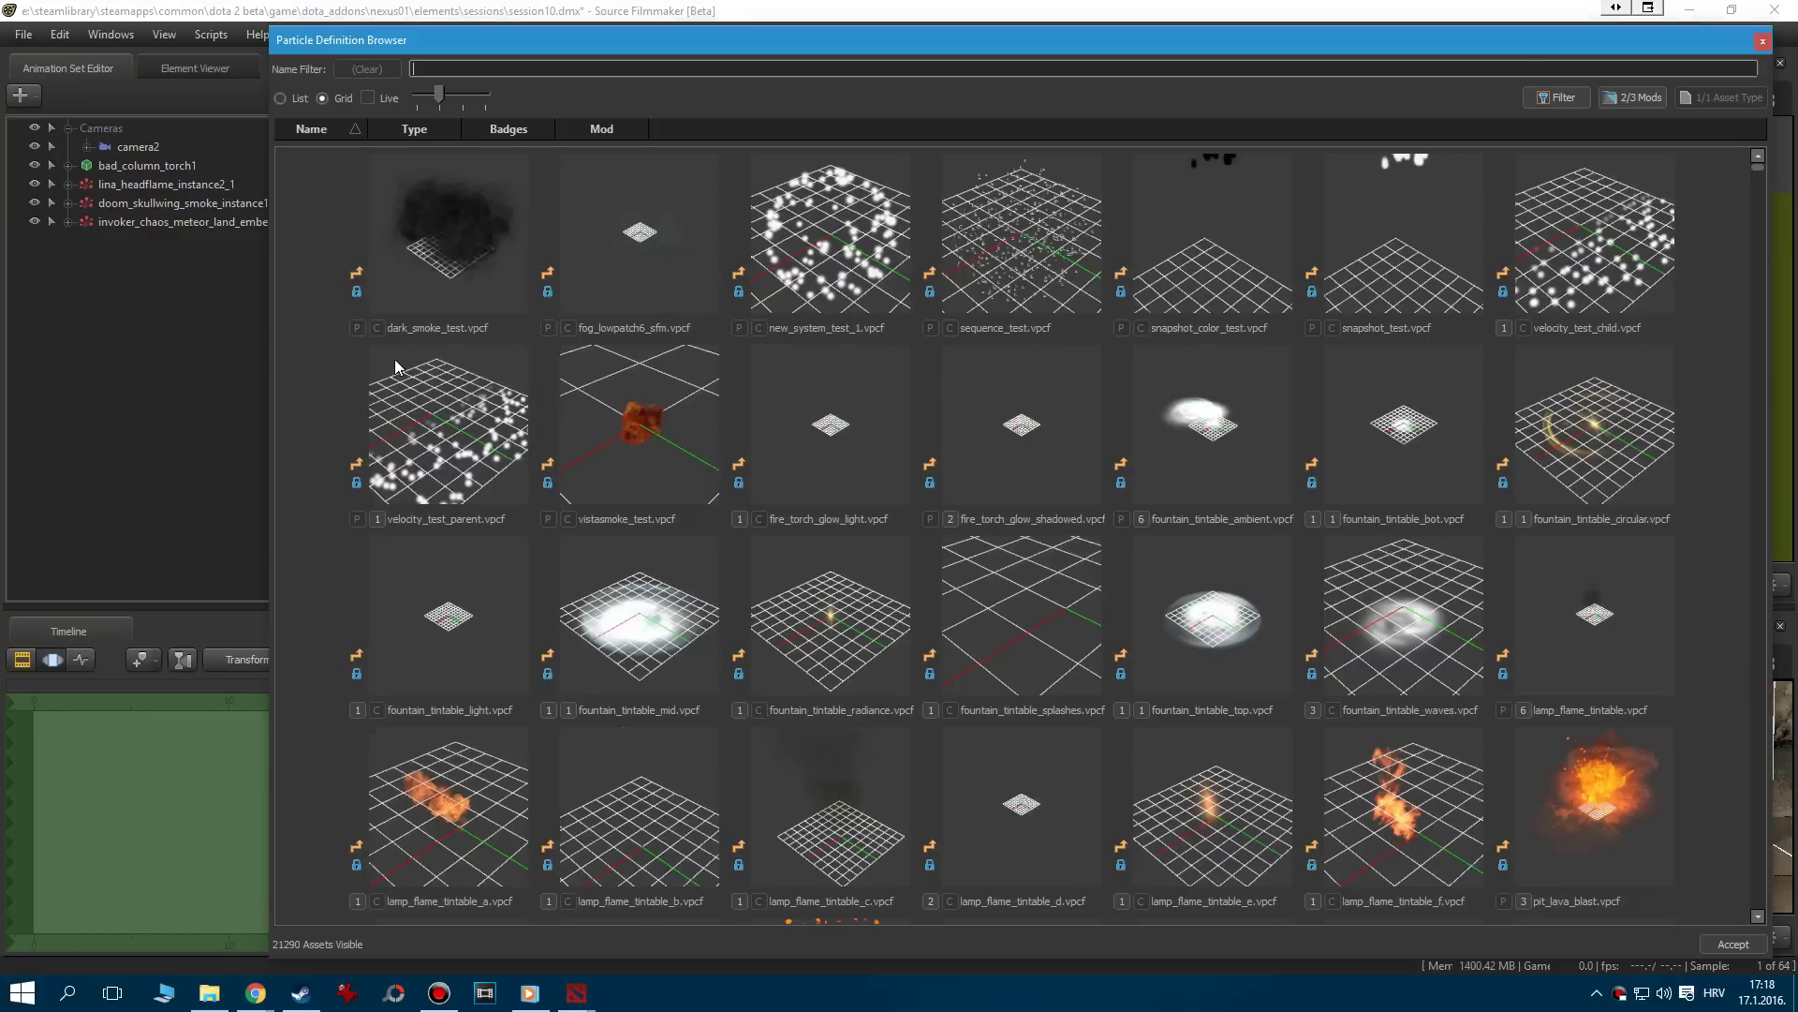
pyautogui.write('doom')
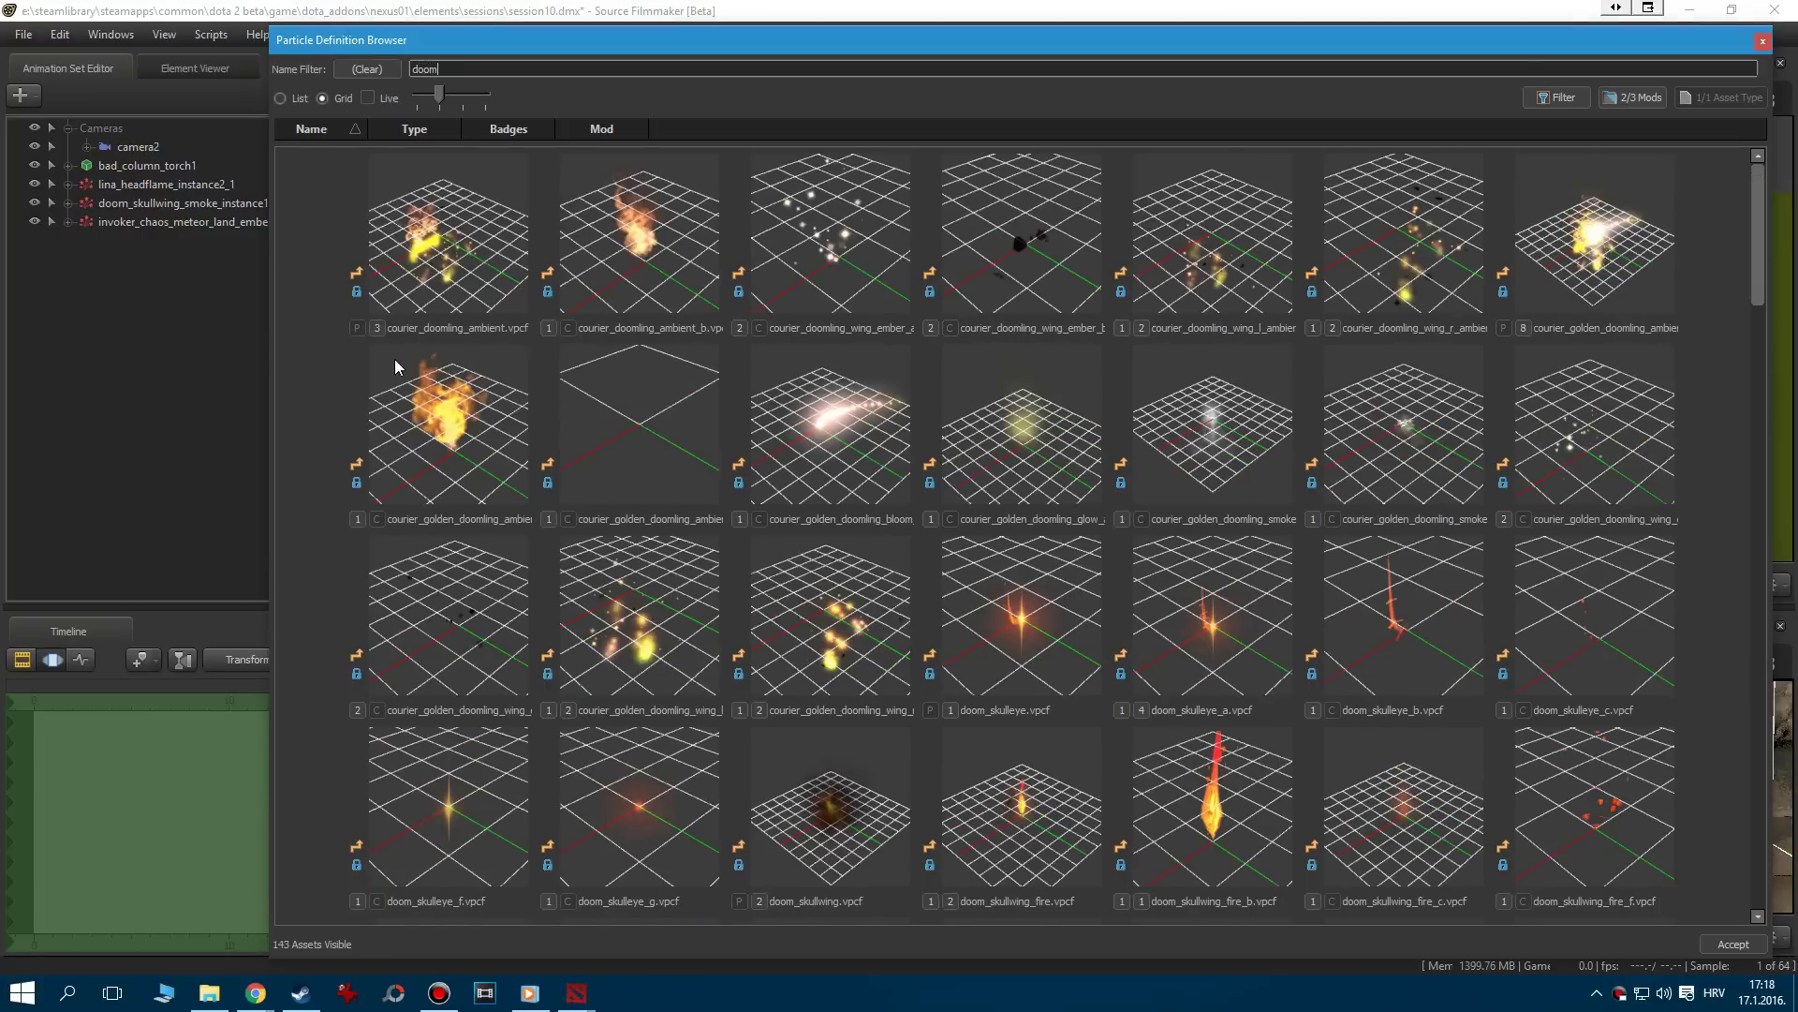
pyautogui.write('_bringer_f2p')
pyautogui.click(803, 231)
pyautogui.doubleClick(813, 234)
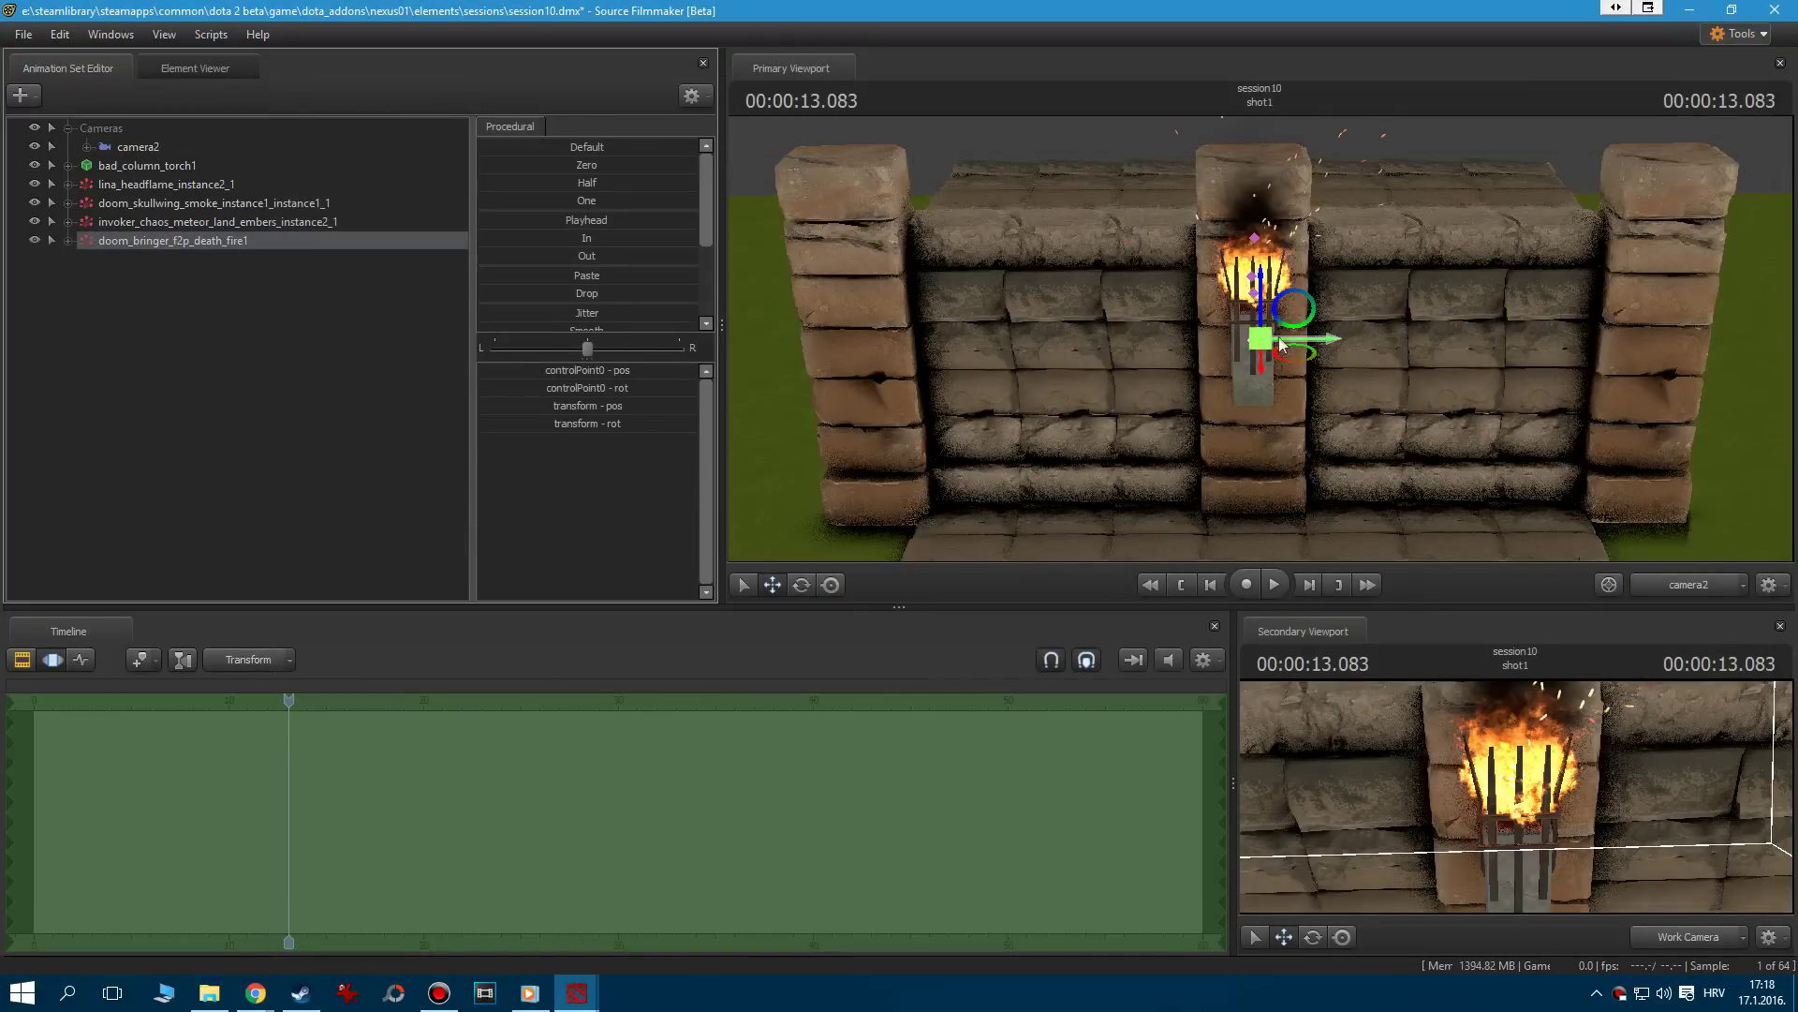
# Move the death fire down the pillar and hide the lina headflame and smoke
pyautogui.click(1281, 344)
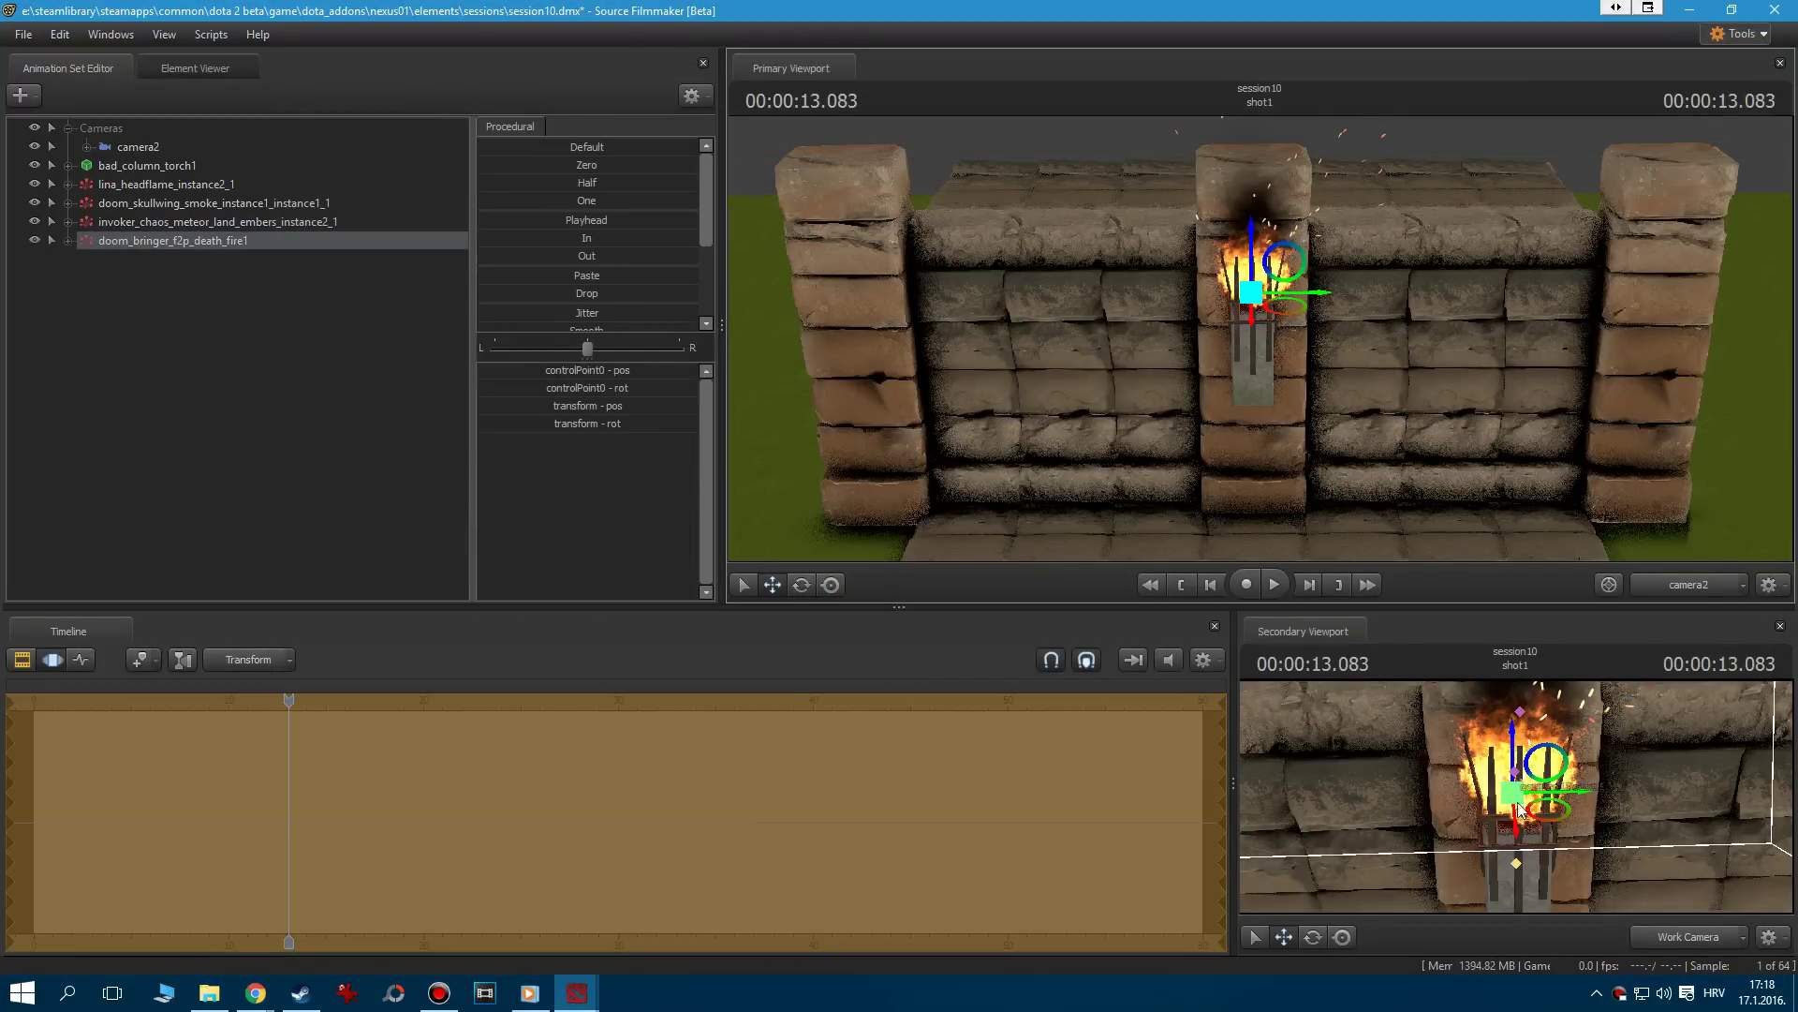
pyautogui.moveTo(1518, 807); pyautogui.dragTo(1522, 841)
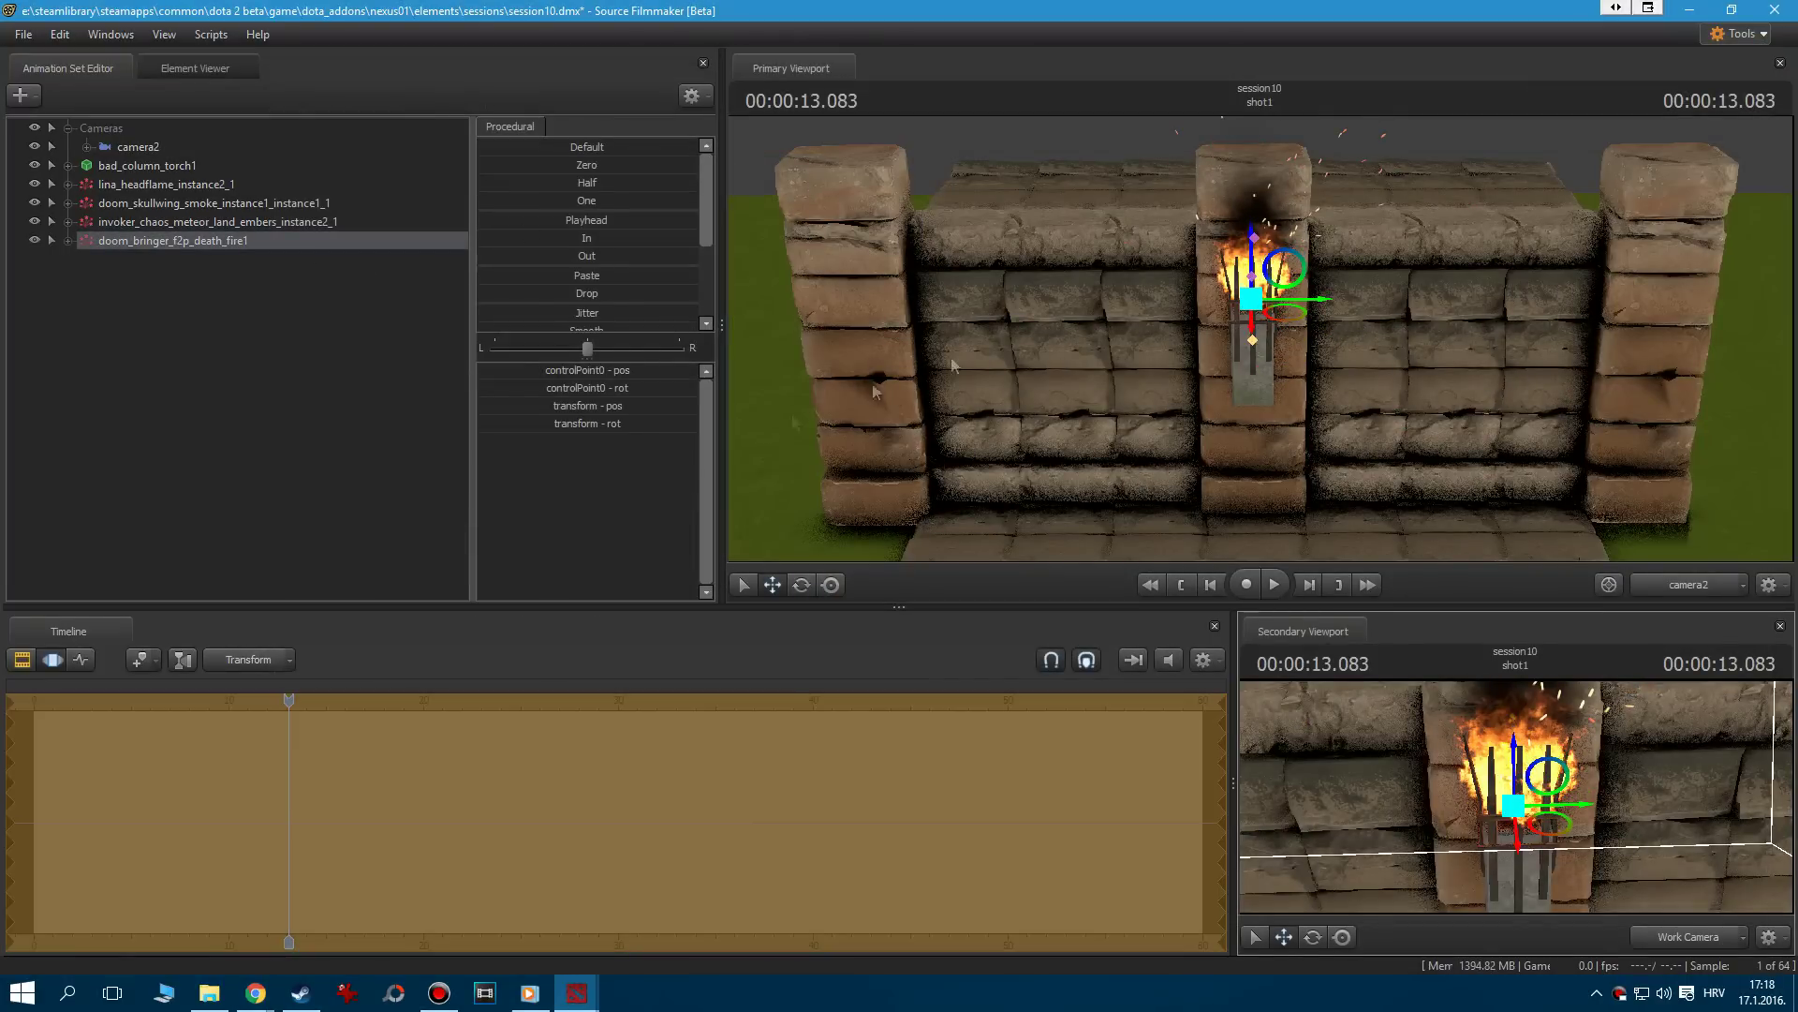
pyautogui.moveTo(1258, 335); pyautogui.dragTo(1262, 436)
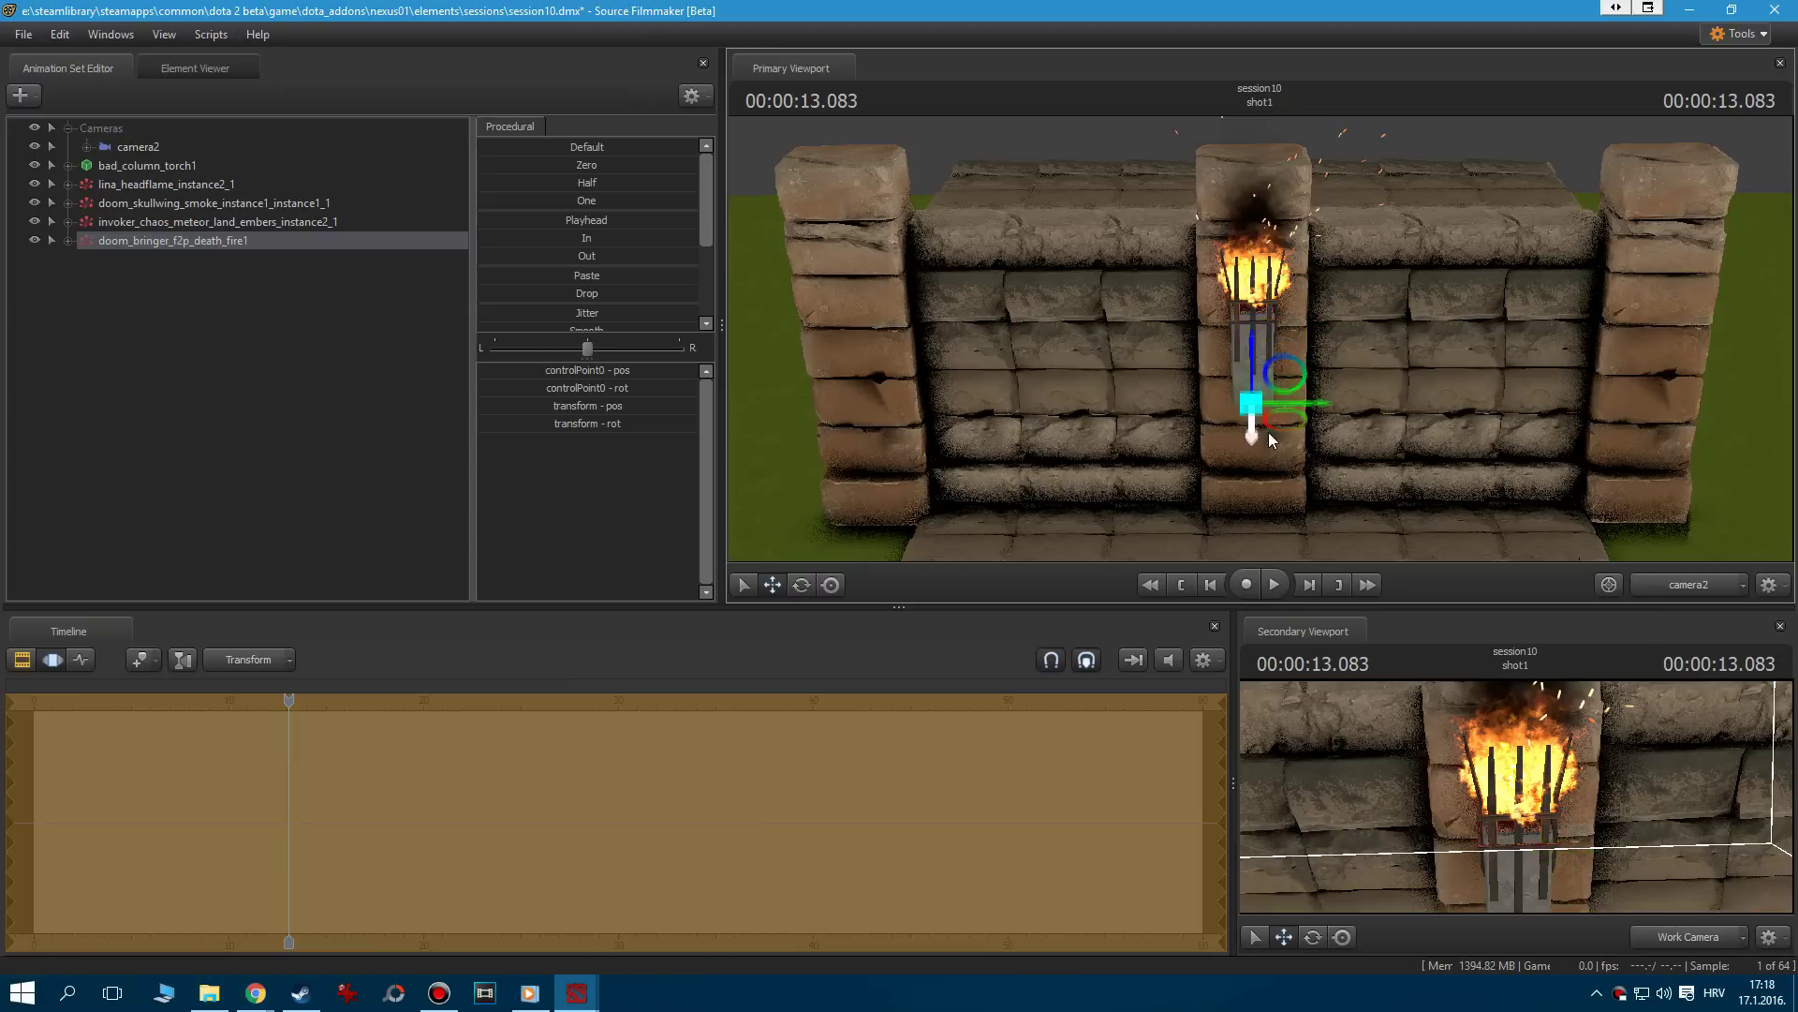
pyautogui.click(35, 184)
pyautogui.click(35, 202)
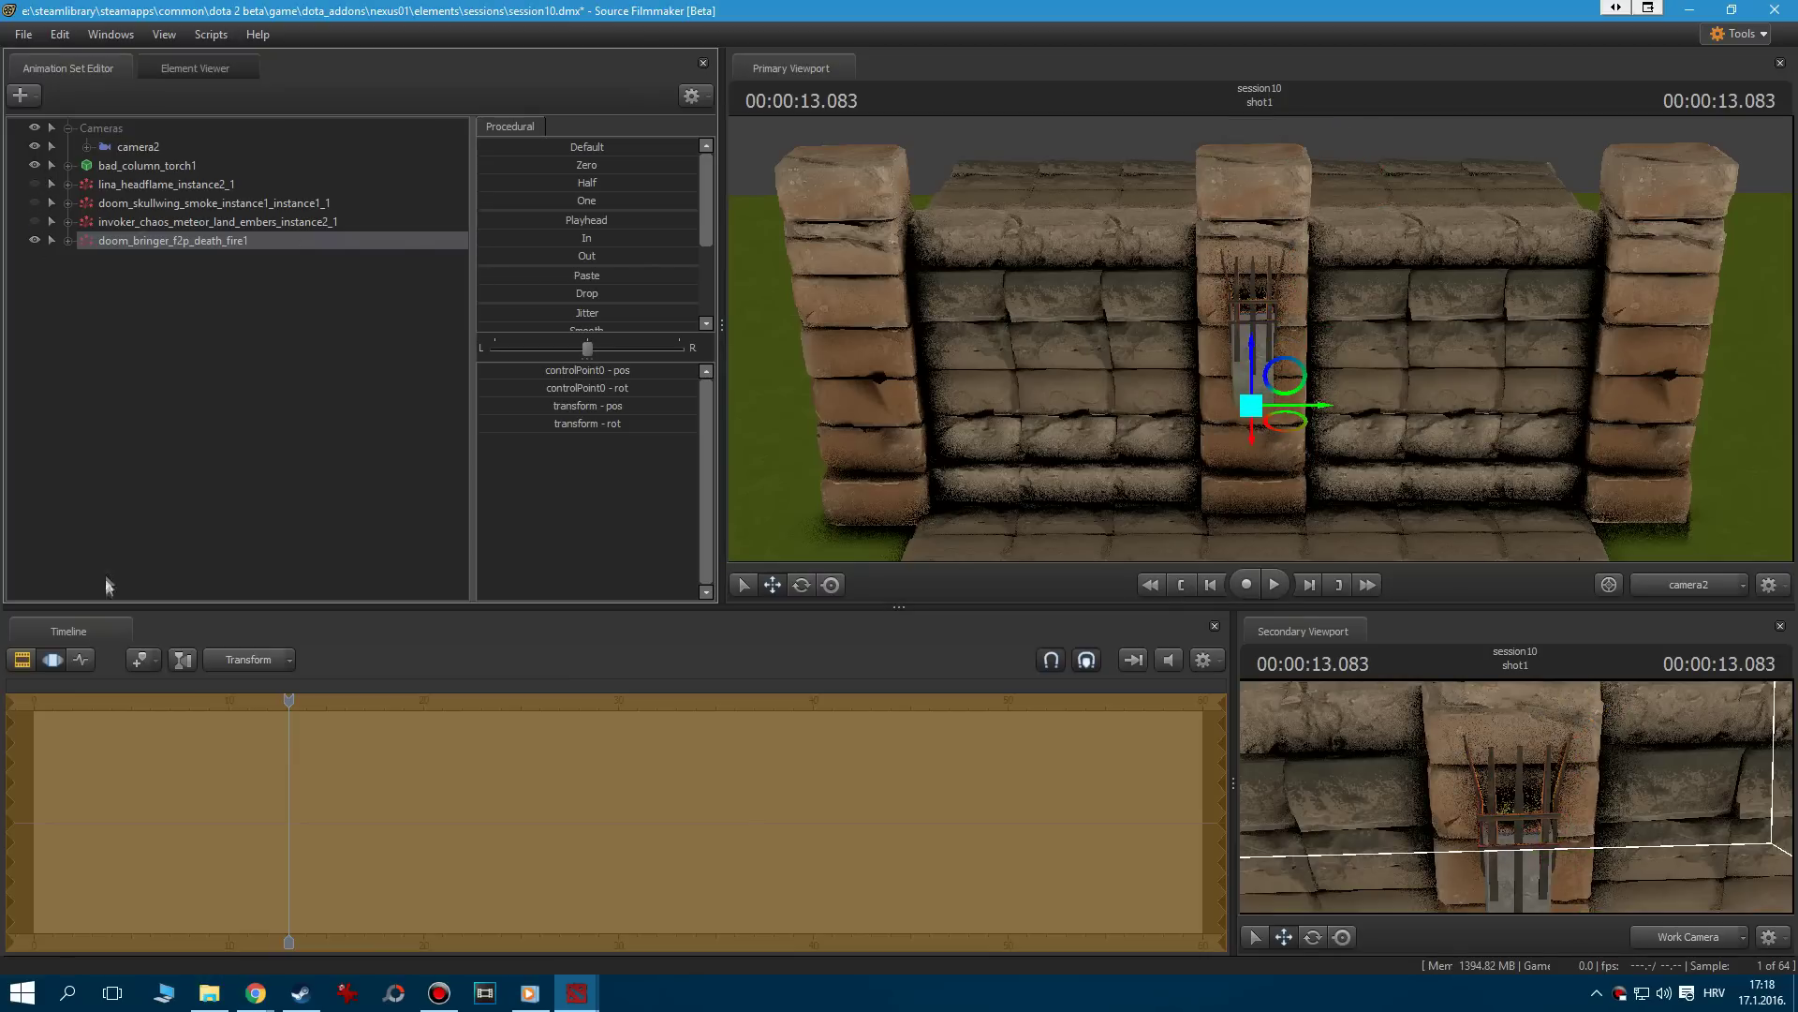
# Set the death fire's start time to 0 and move it back up onto the torch
pyautogui.rightClick(154, 244)
pyautogui.click(234, 465)
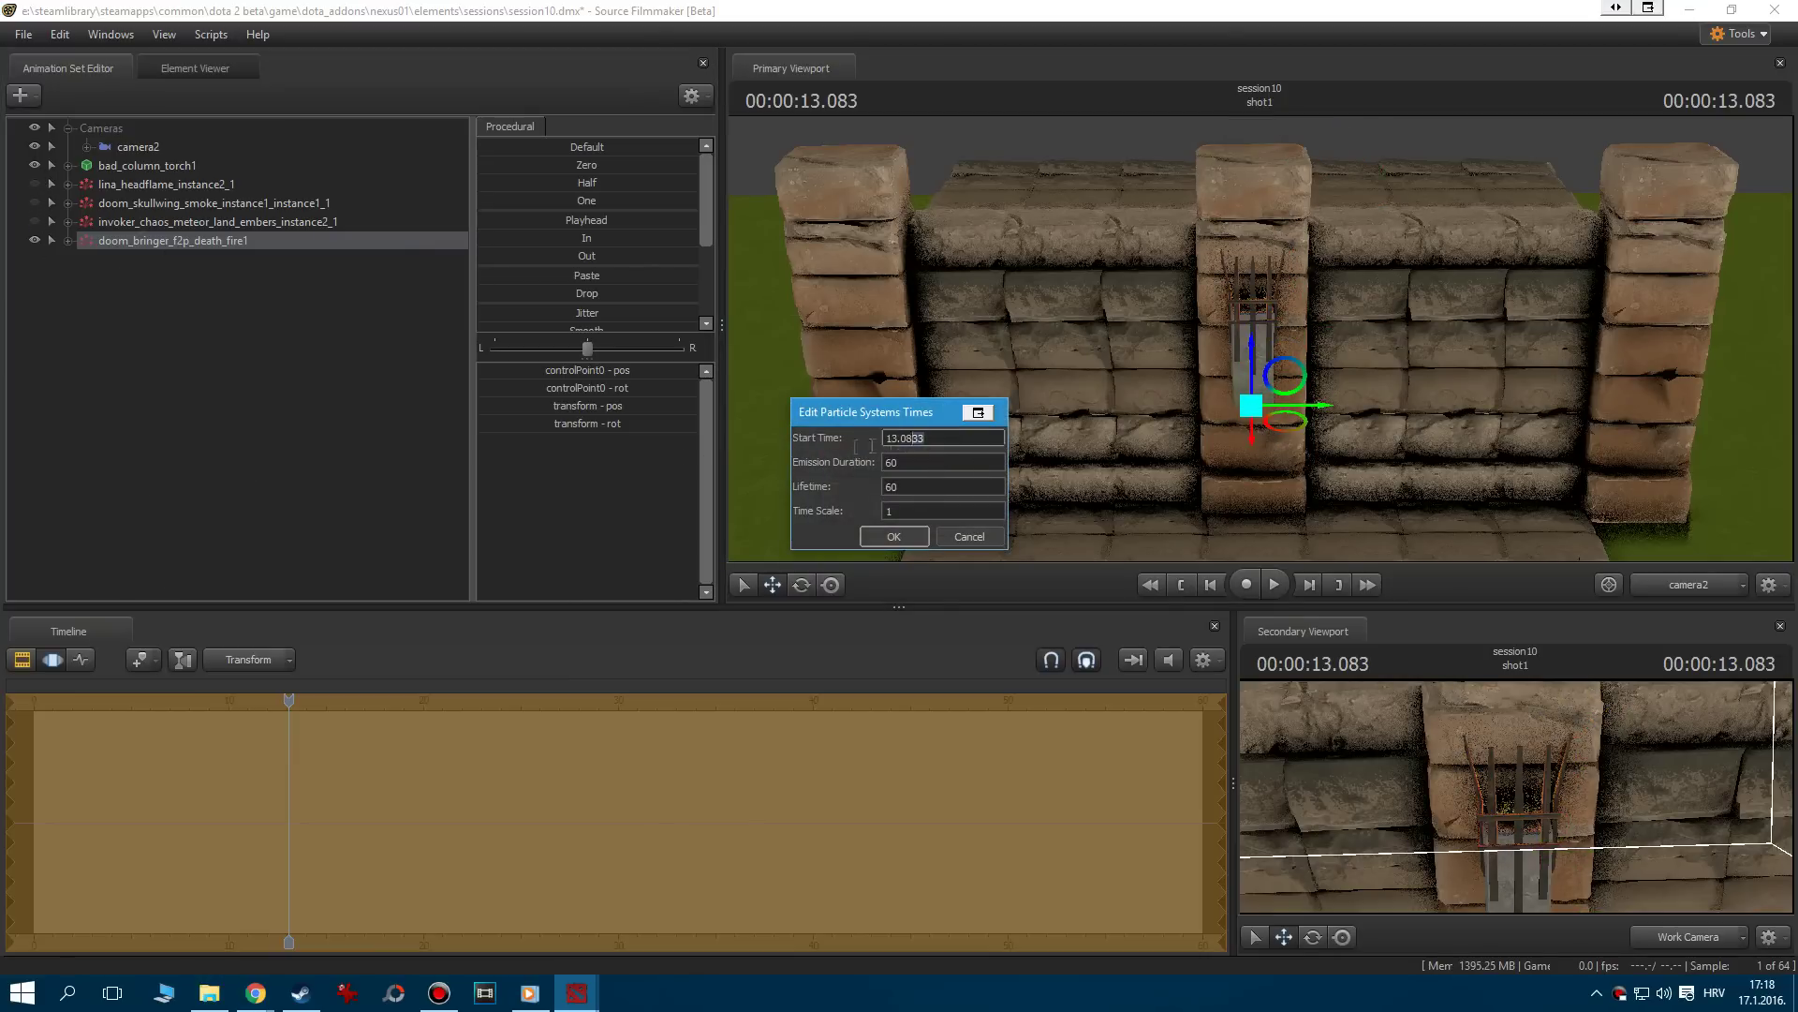
pyautogui.write('0')
pyautogui.click(893, 535)
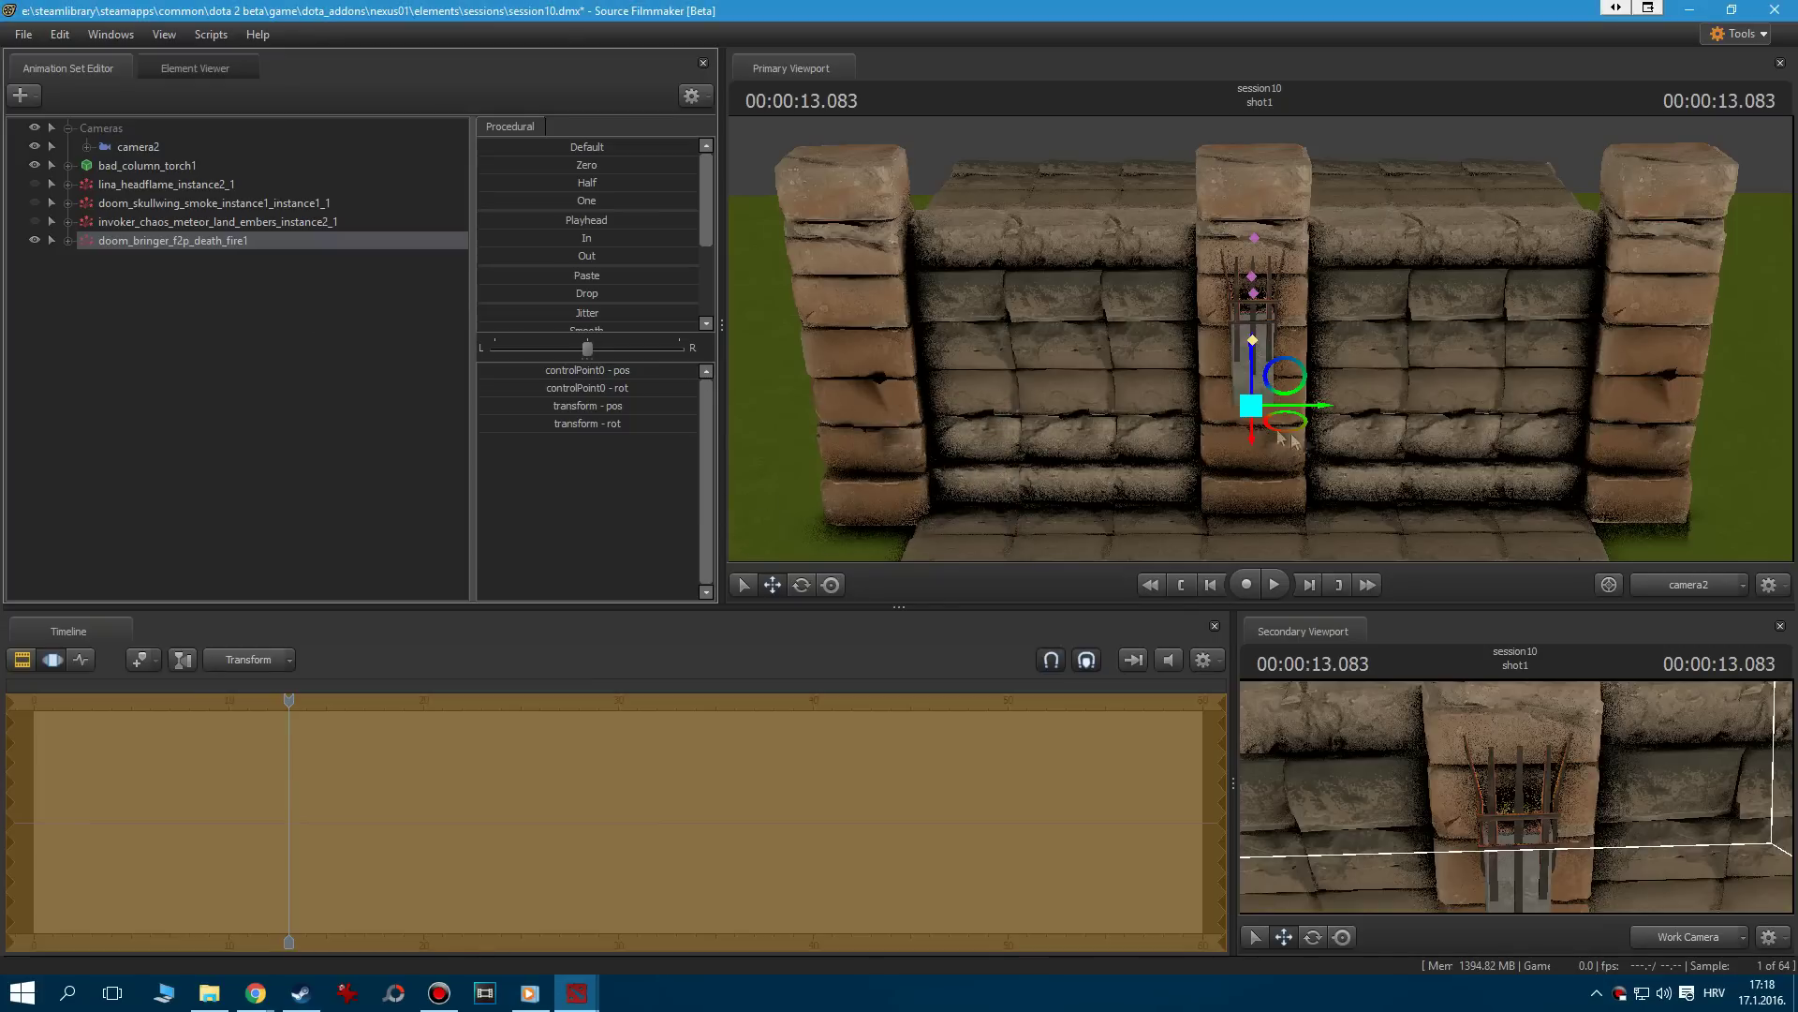
pyautogui.moveTo(1269, 432); pyautogui.dragTo(1257, 324)
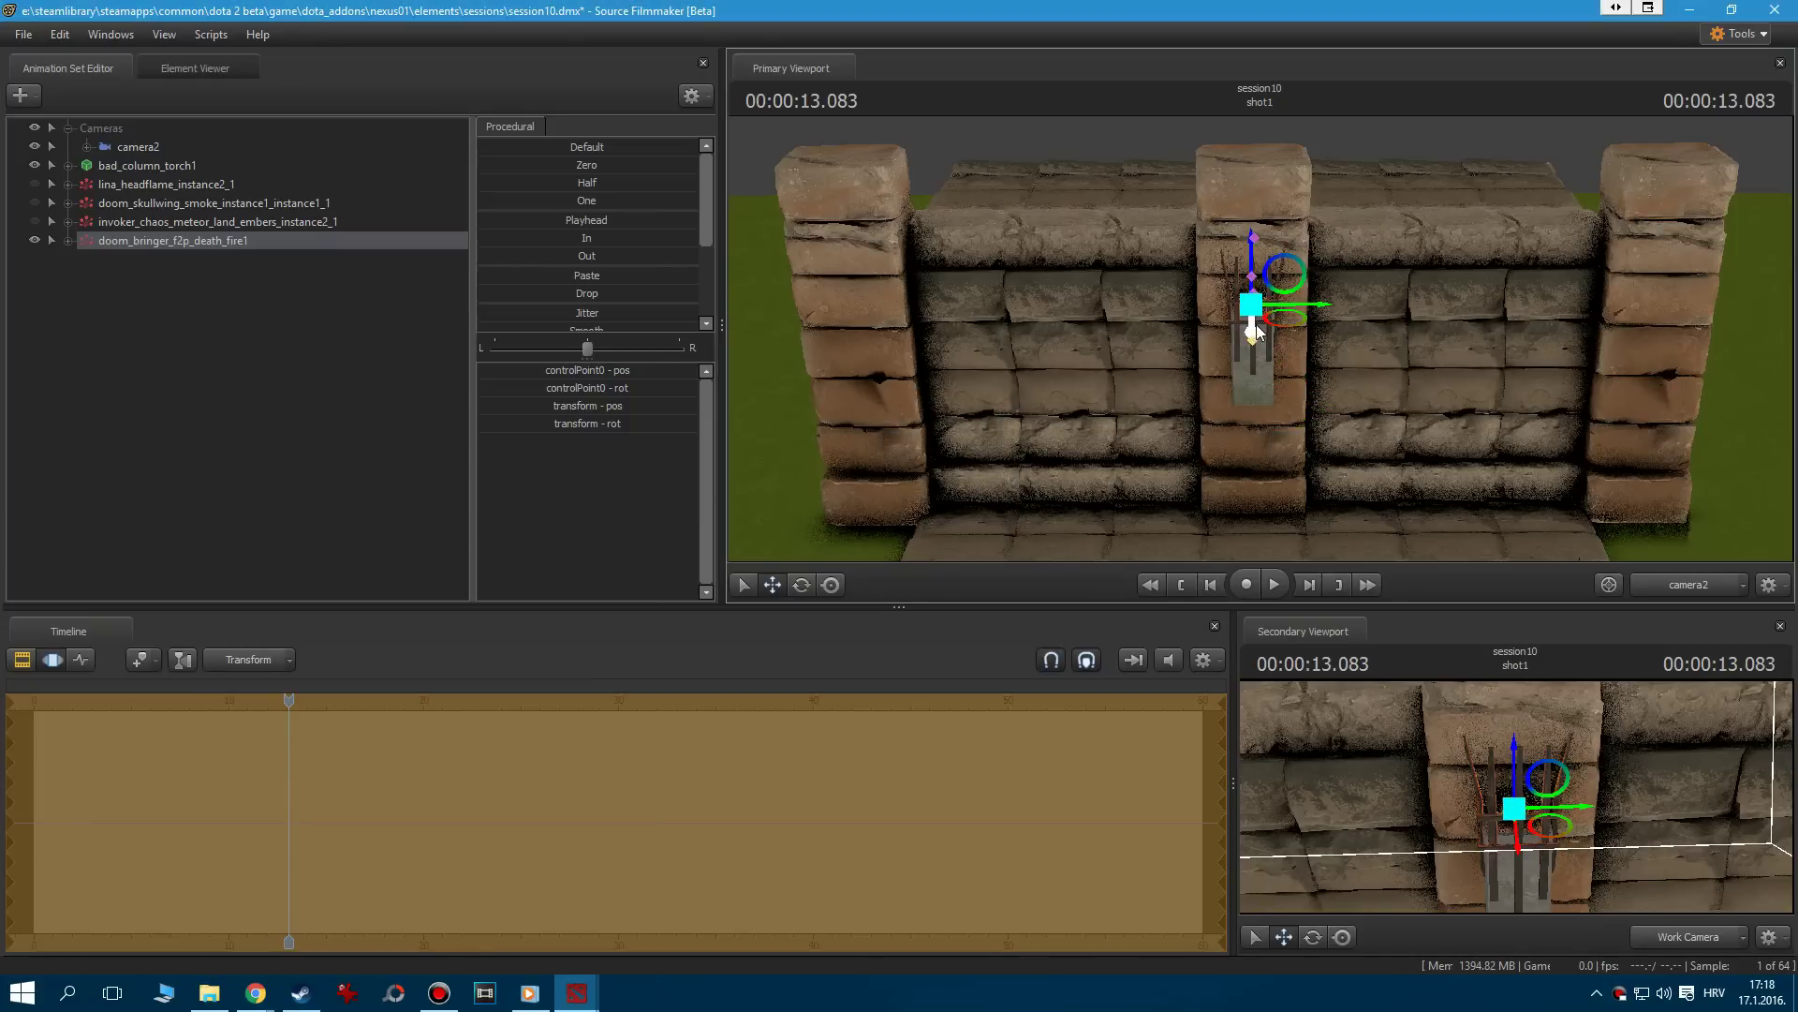
# Instance the death fire as its own editable particle system
pyautogui.rightClick(236, 245)
pyautogui.click(296, 463)
pyautogui.rightClick(246, 238)
# Open the death fire in the Particle Editor and set the emission duration to 0
pyautogui.click(366, 373)
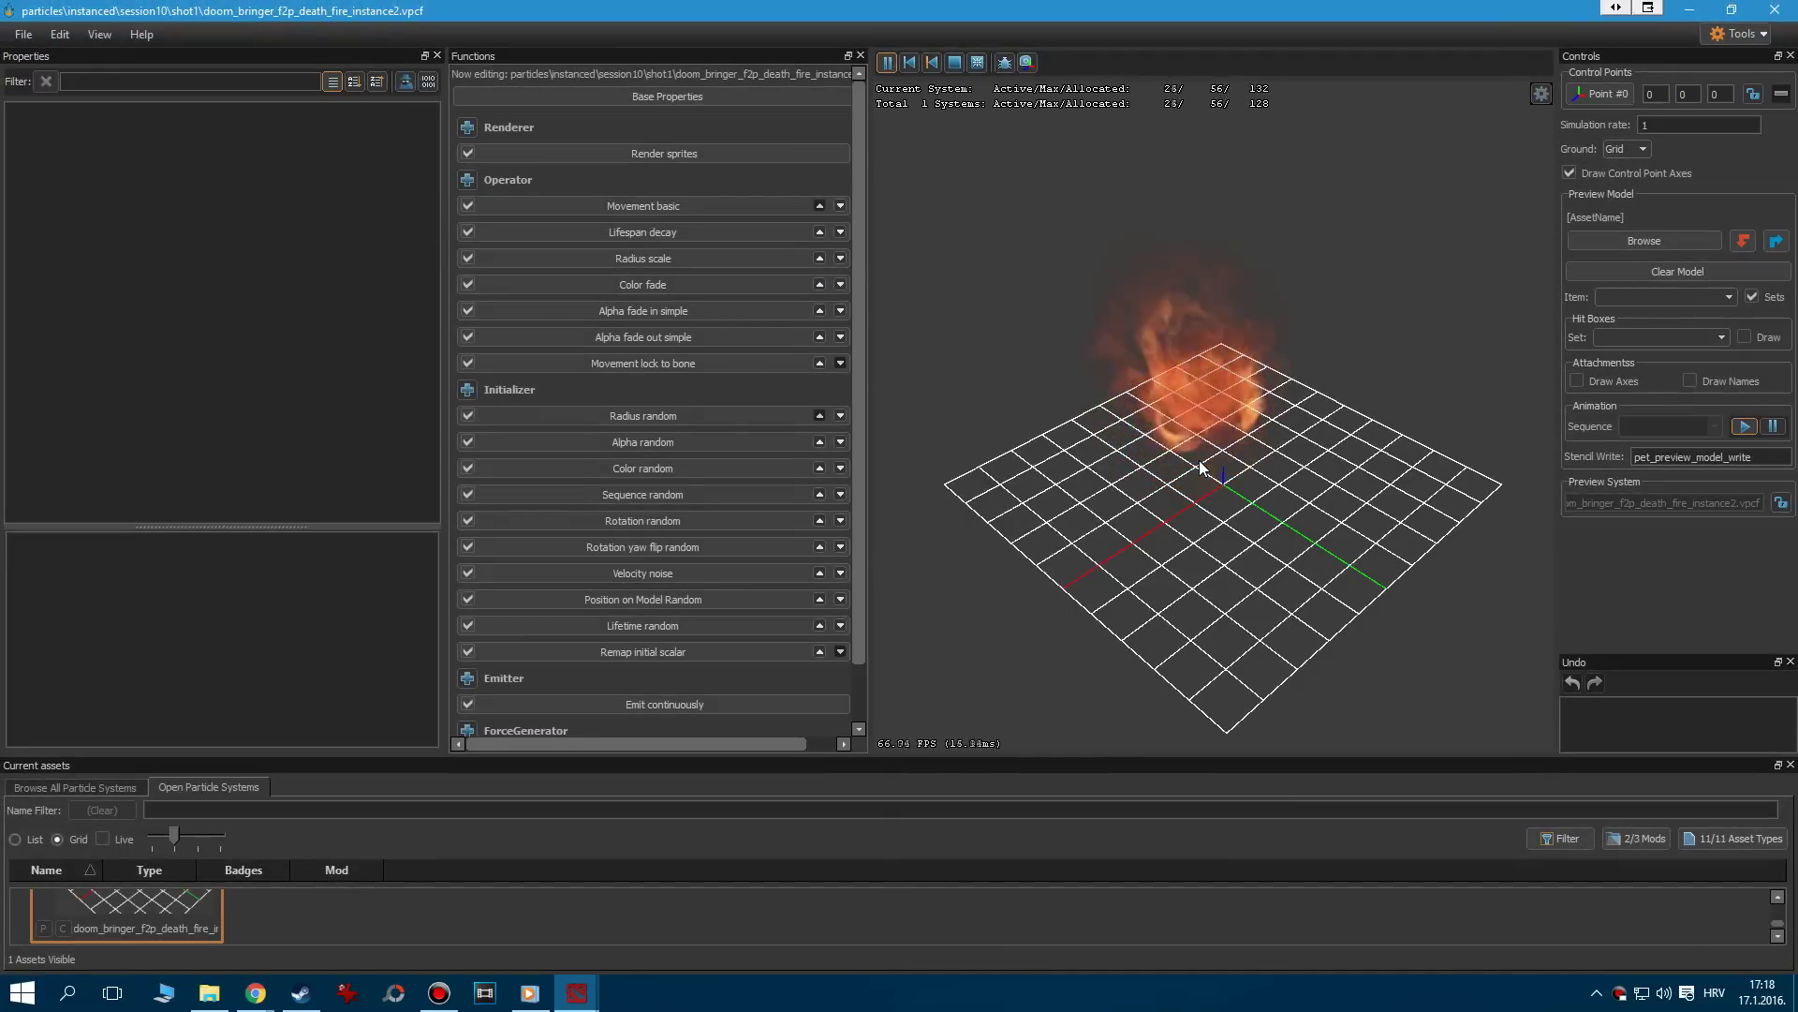
pyautogui.scroll(-1, 864, 560)
pyautogui.click(760, 639)
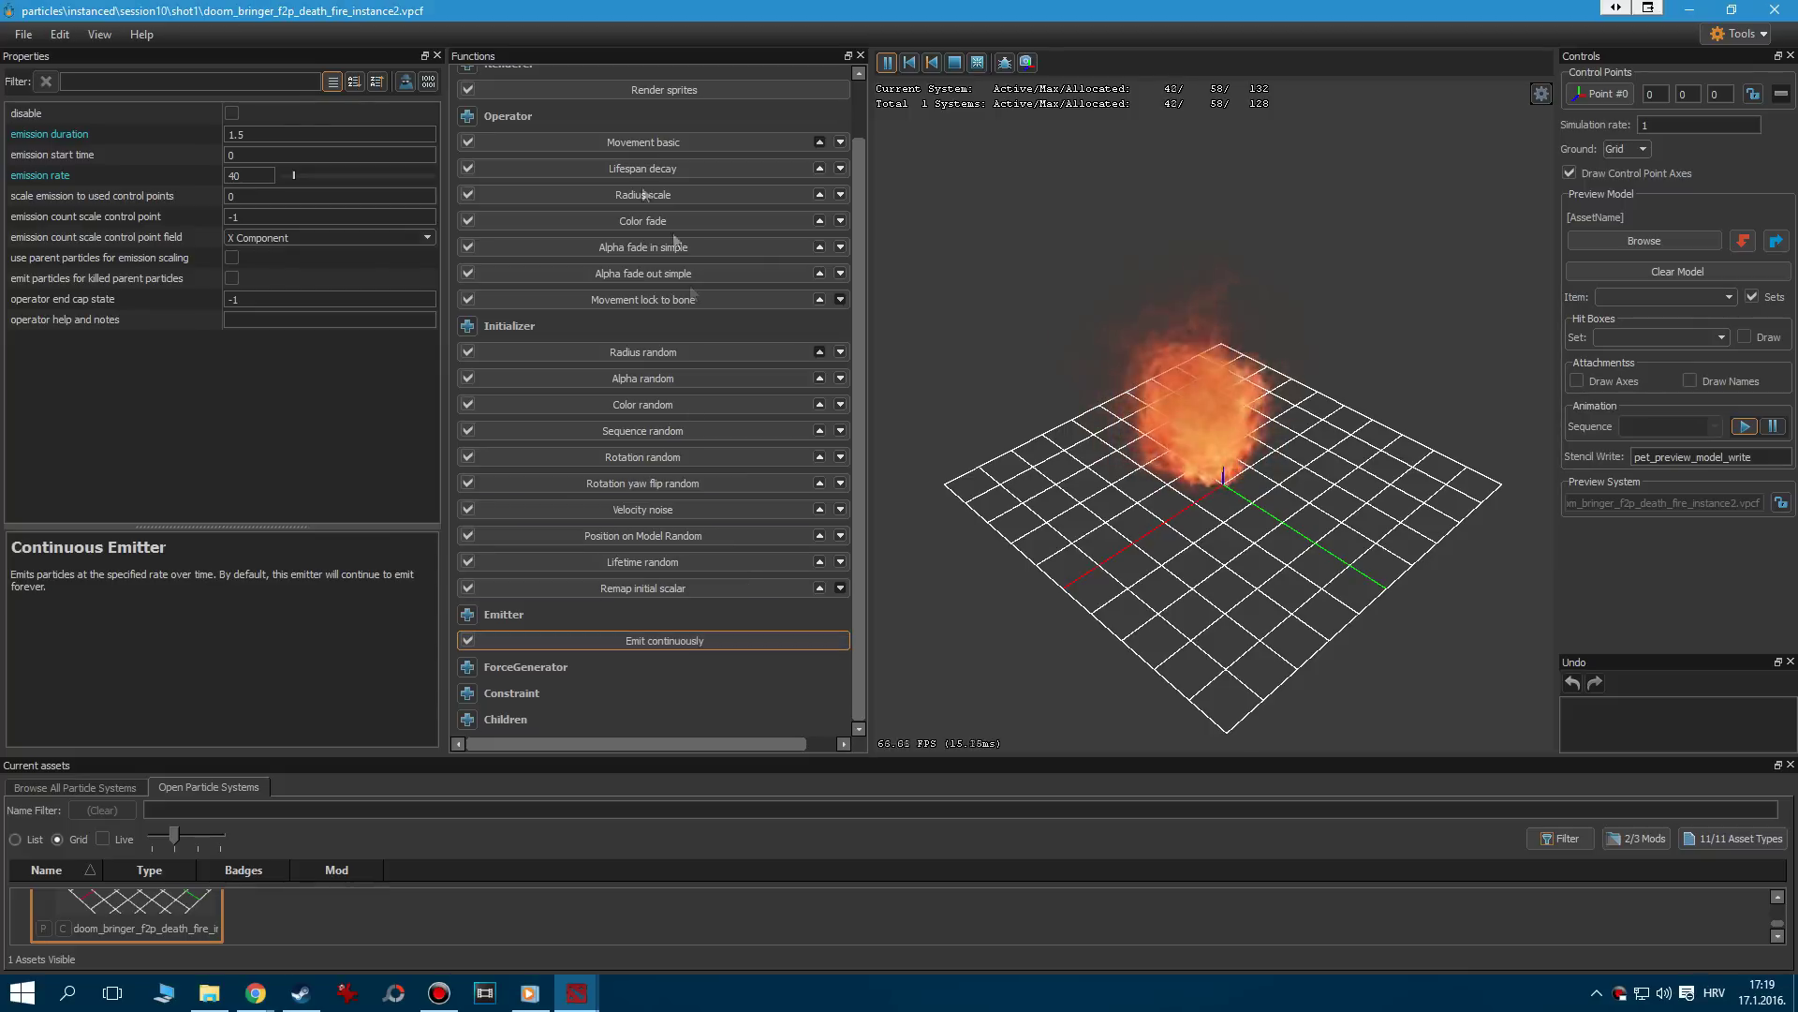
pyautogui.click(257, 132)
pyautogui.write('0')
pyautogui.press('Return')
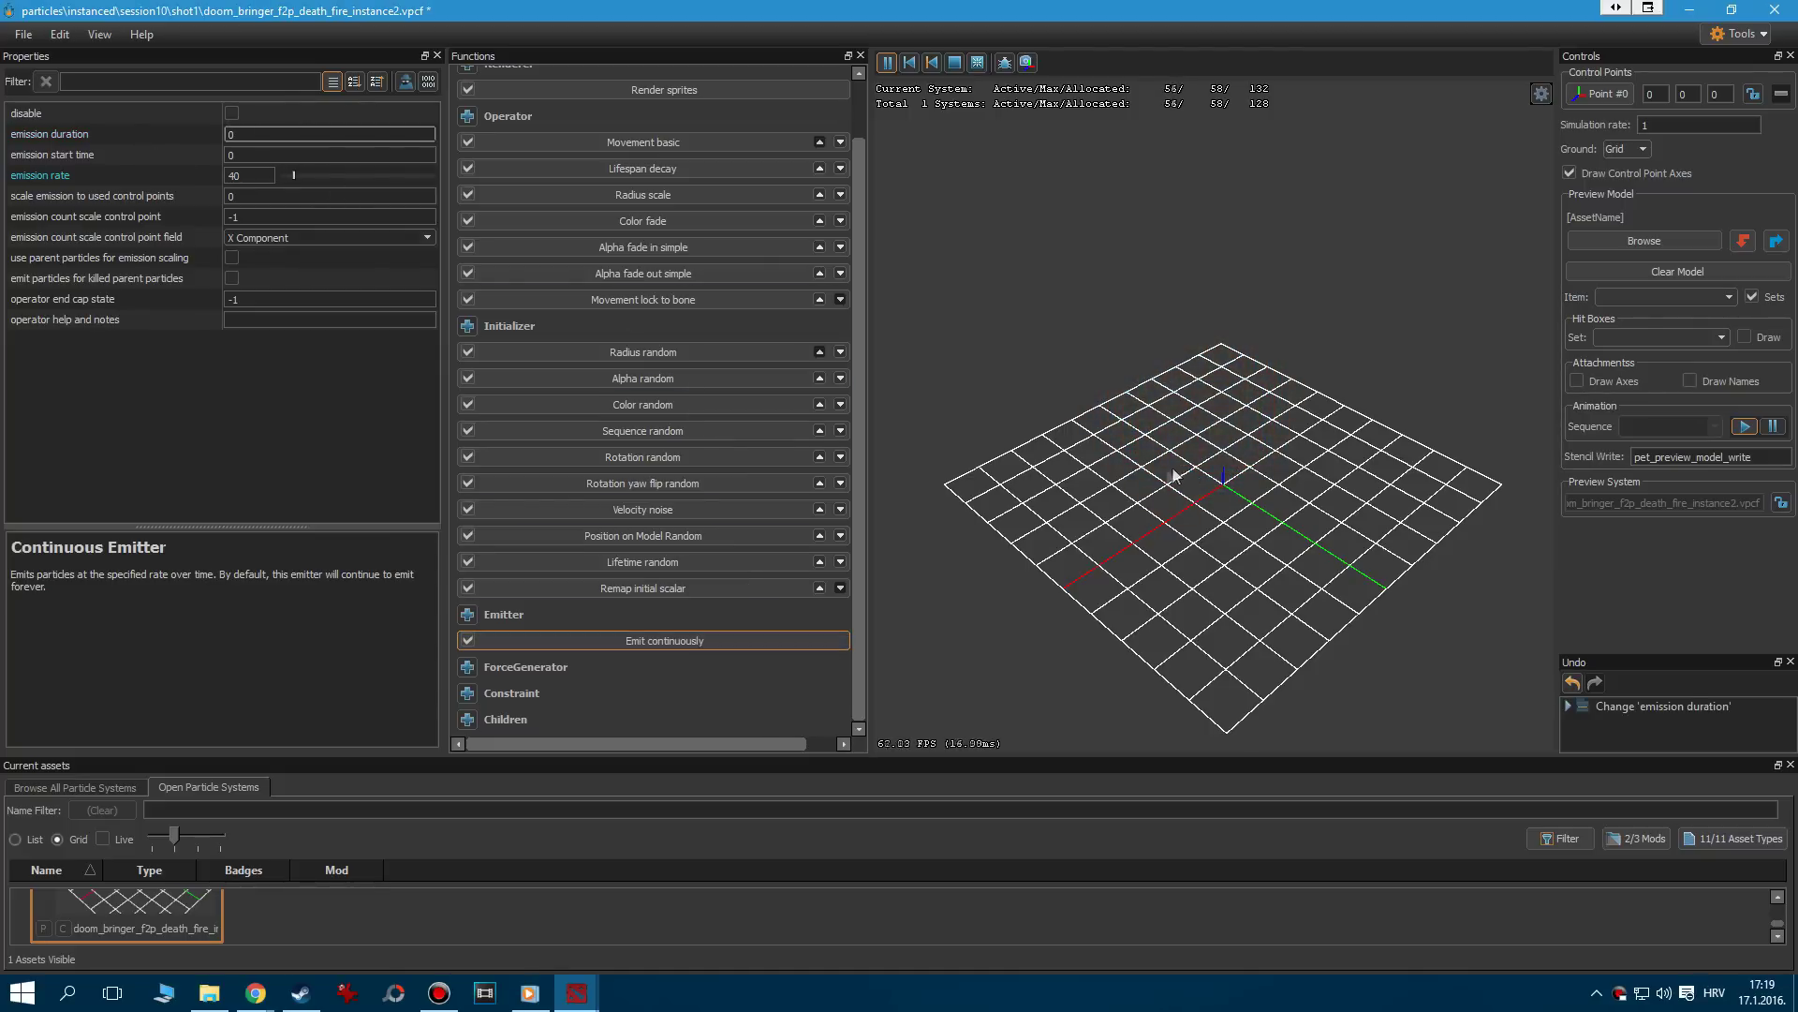
# Disable the Remap initial scalar operator and save the fire particle system
pyautogui.click(620, 590)
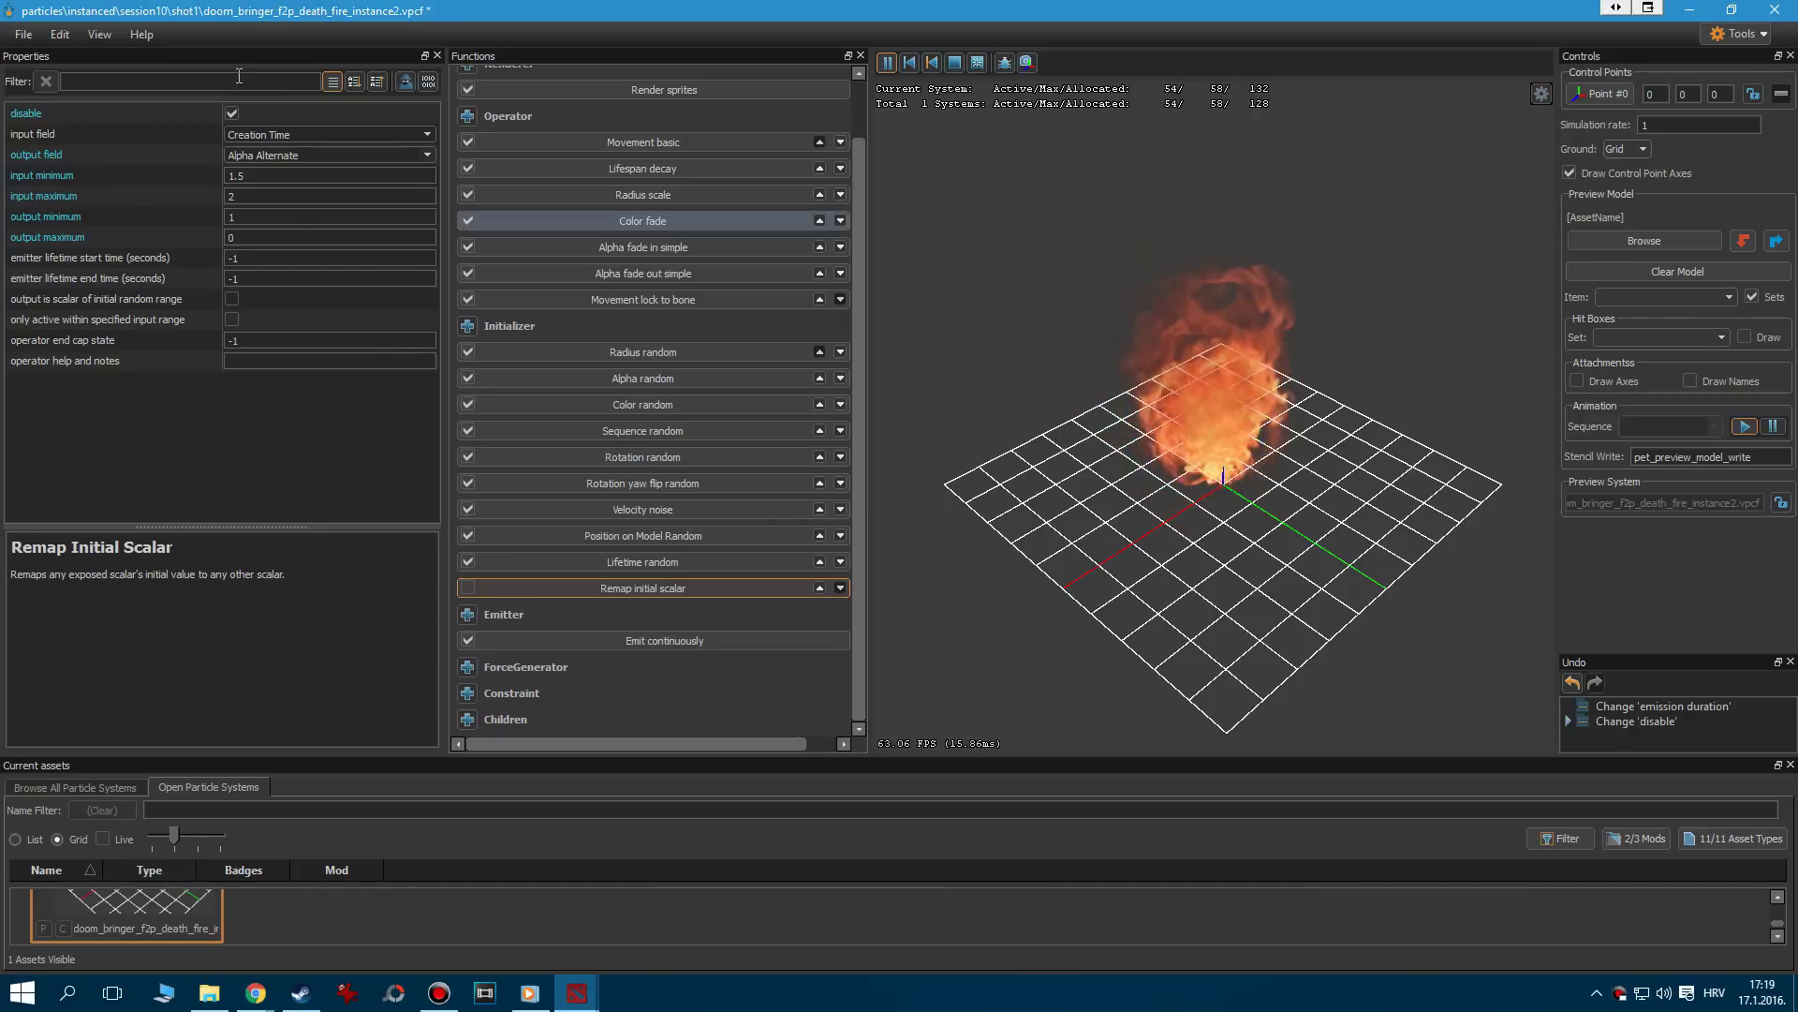
pyautogui.click(23, 34)
pyautogui.click(49, 136)
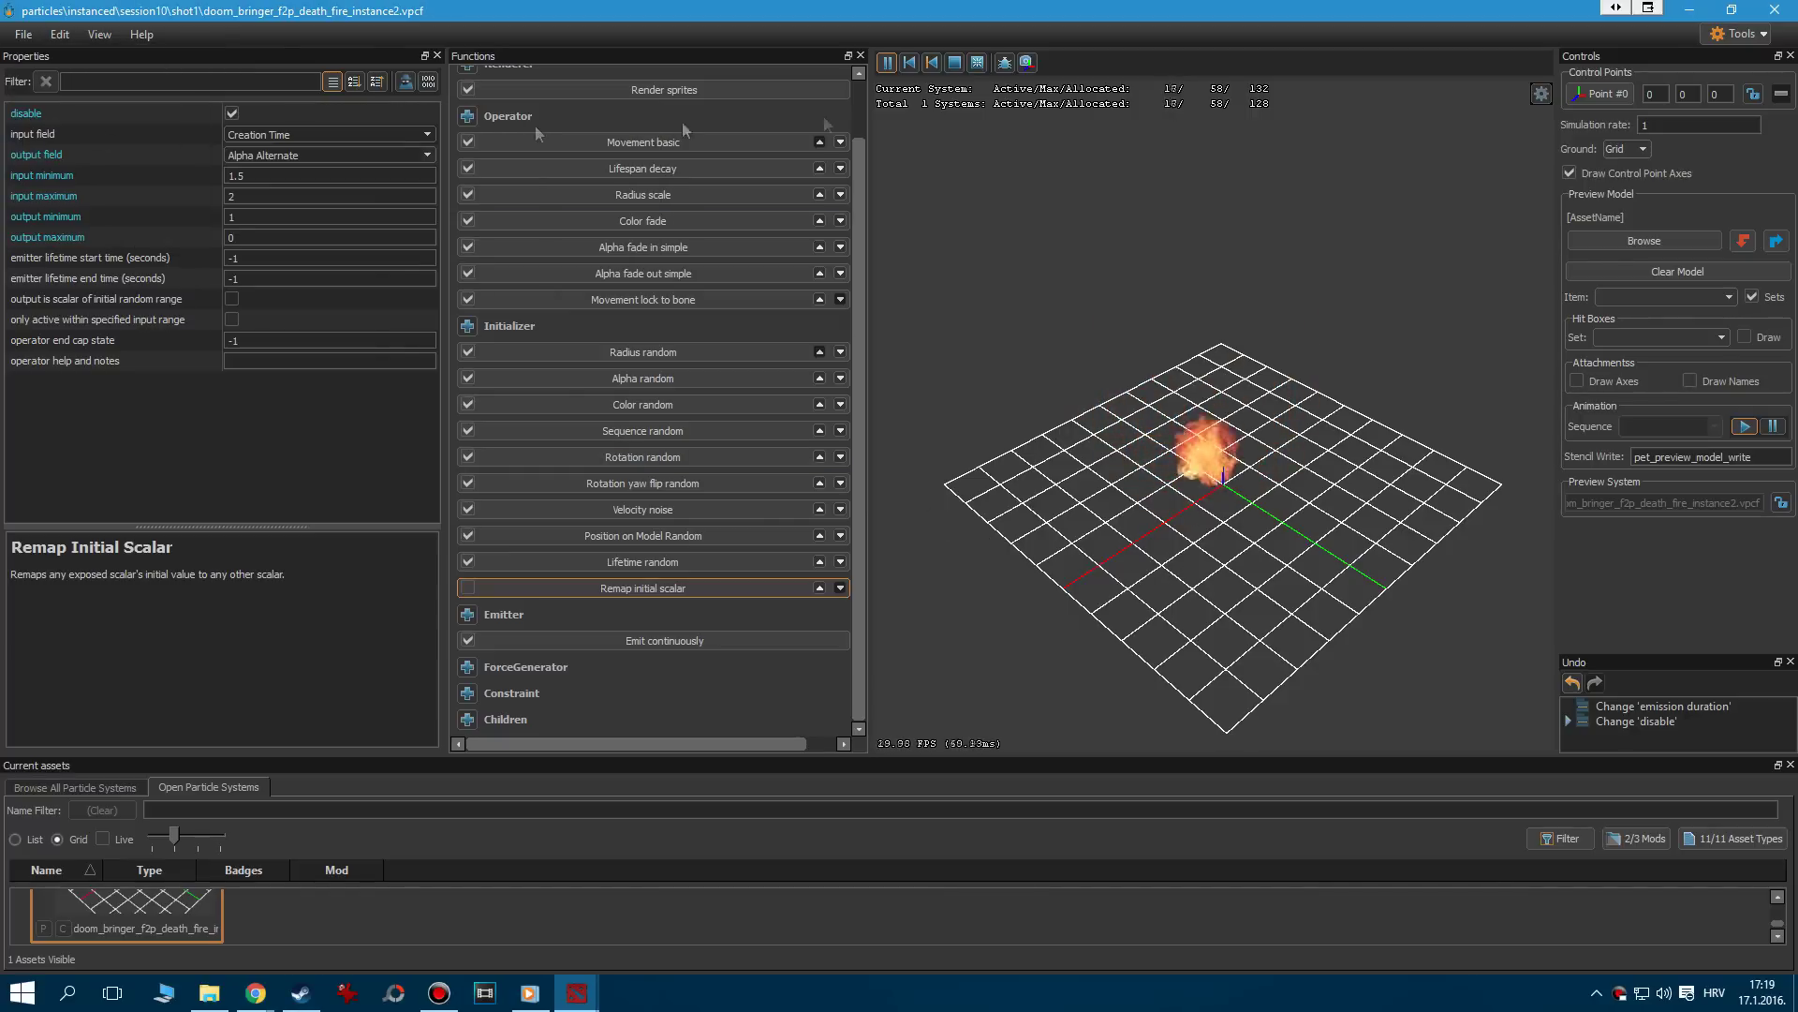
# Back in the scene, show the skullwing smoke and death fire and preview playback
pyautogui.click(1775, 9)
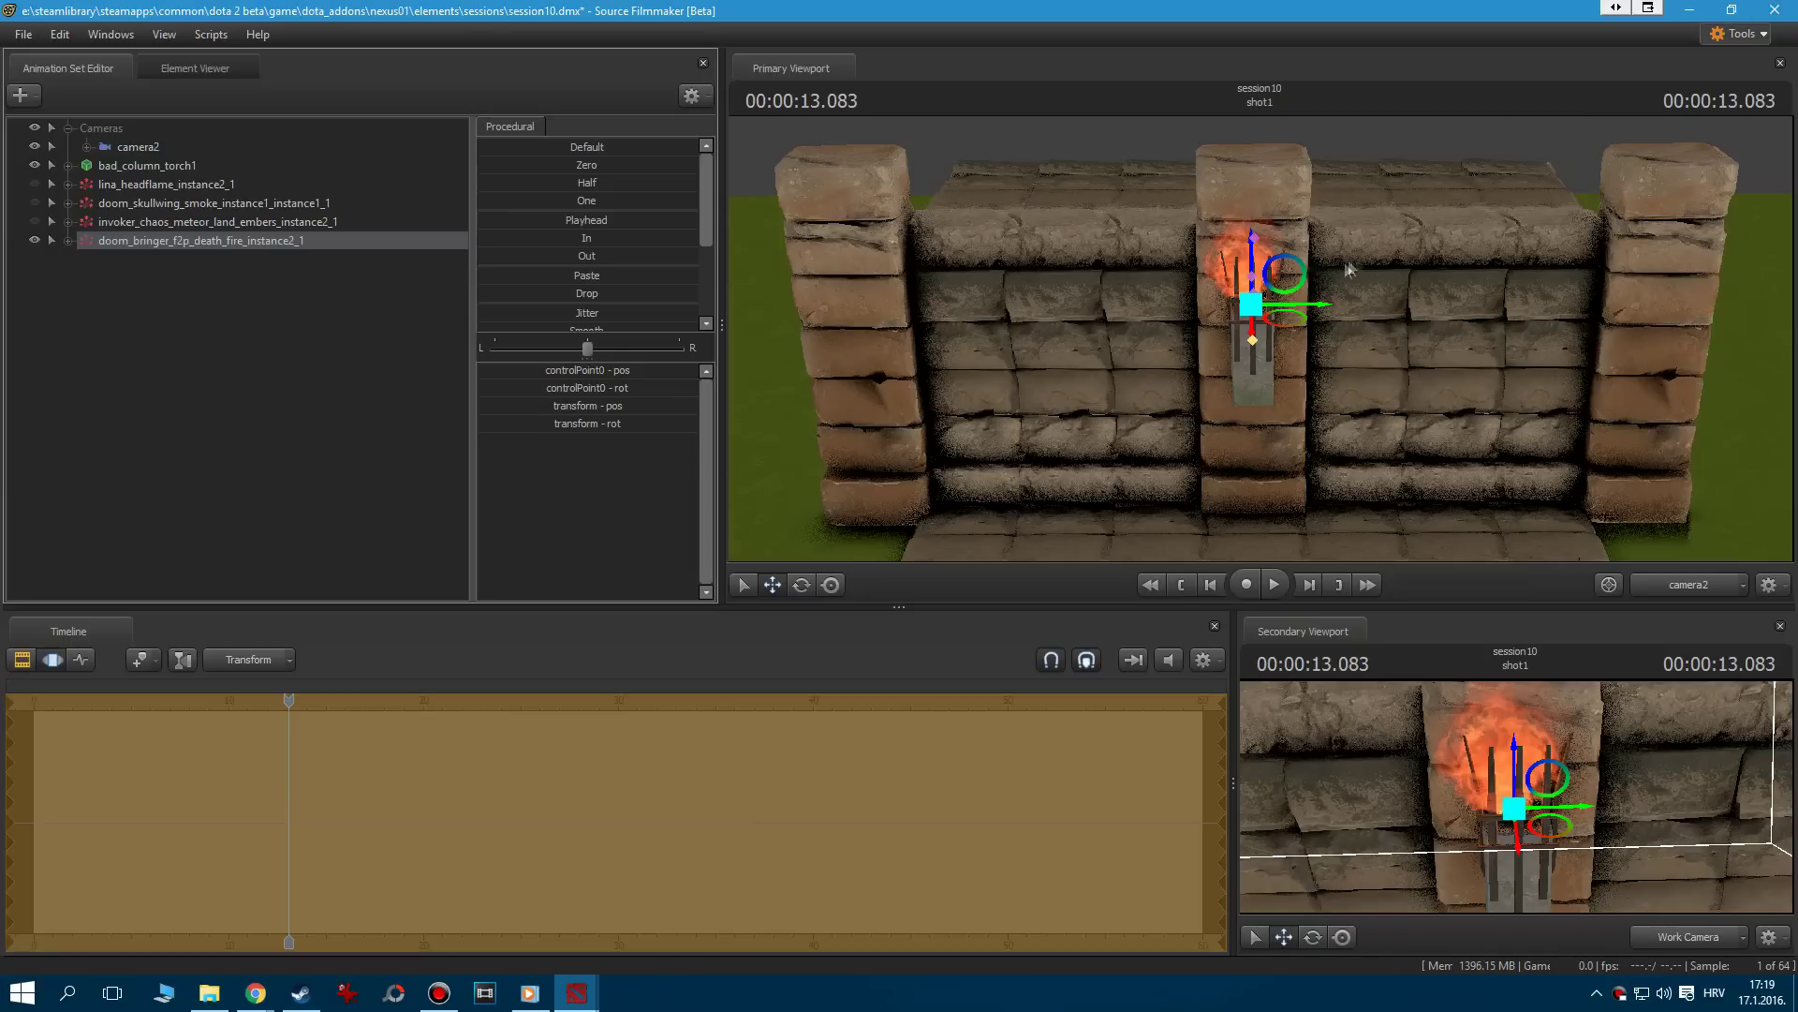
pyautogui.click(35, 203)
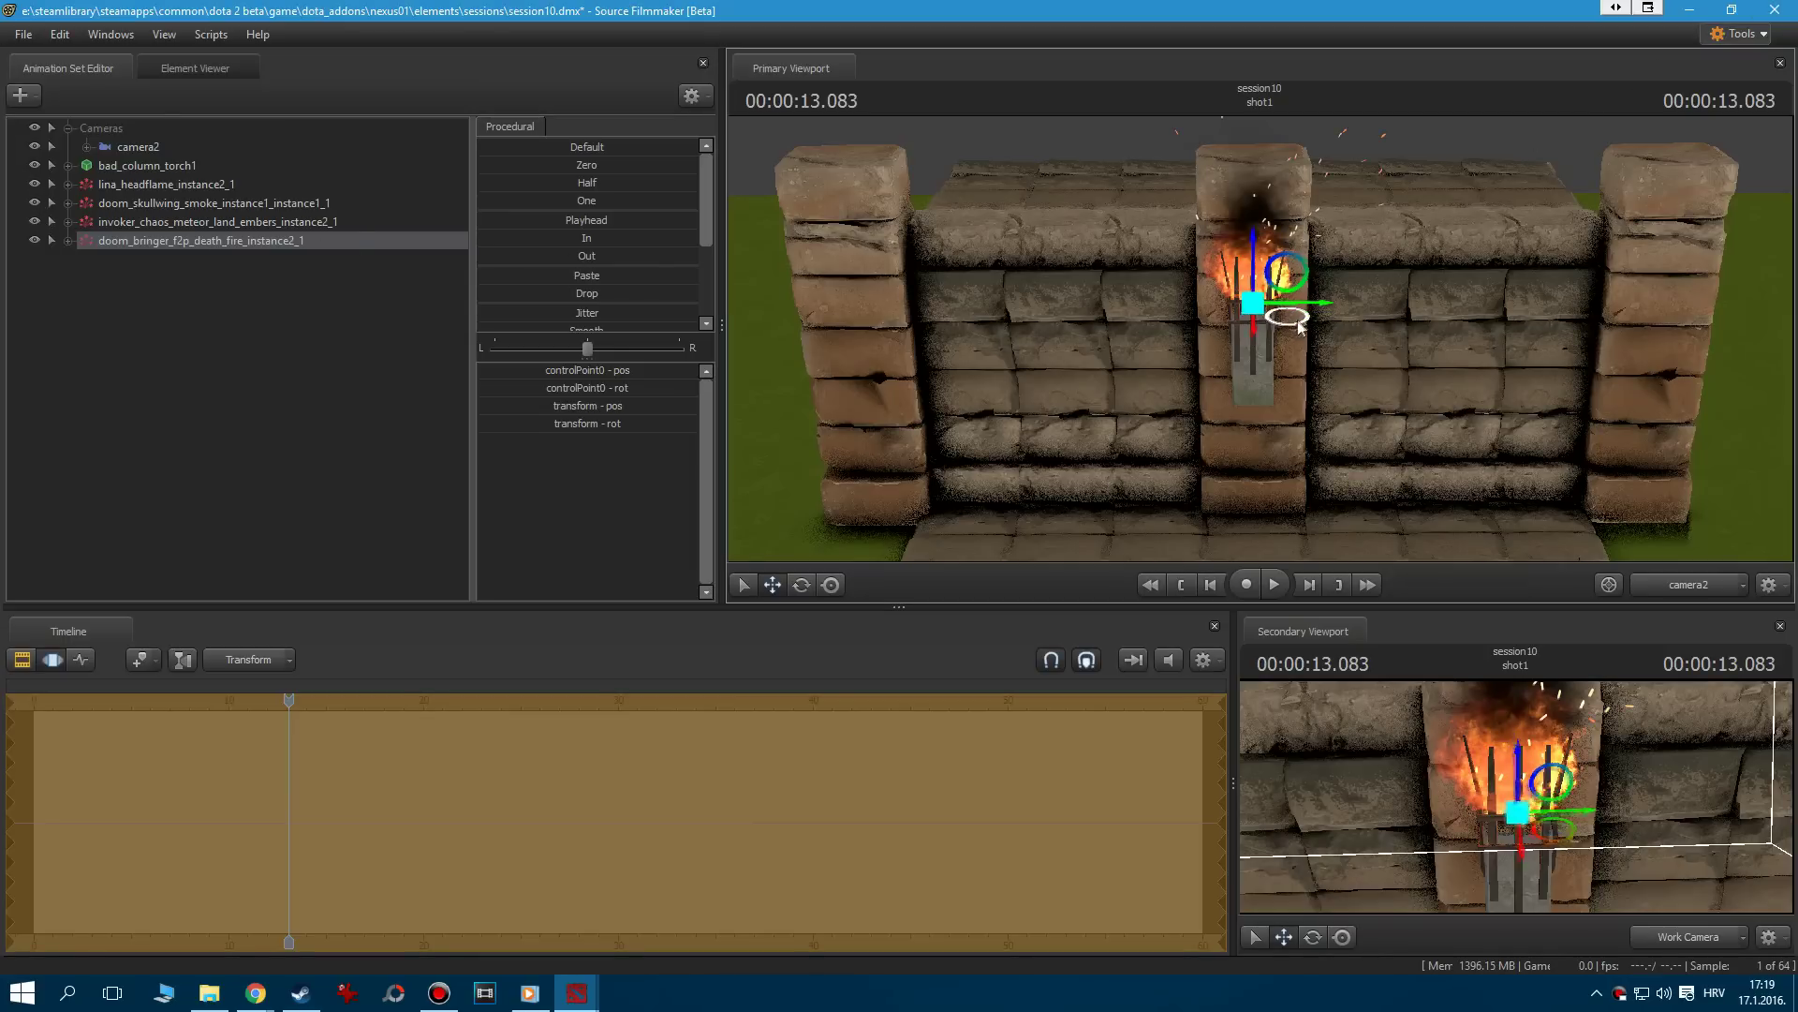
pyautogui.press('space')
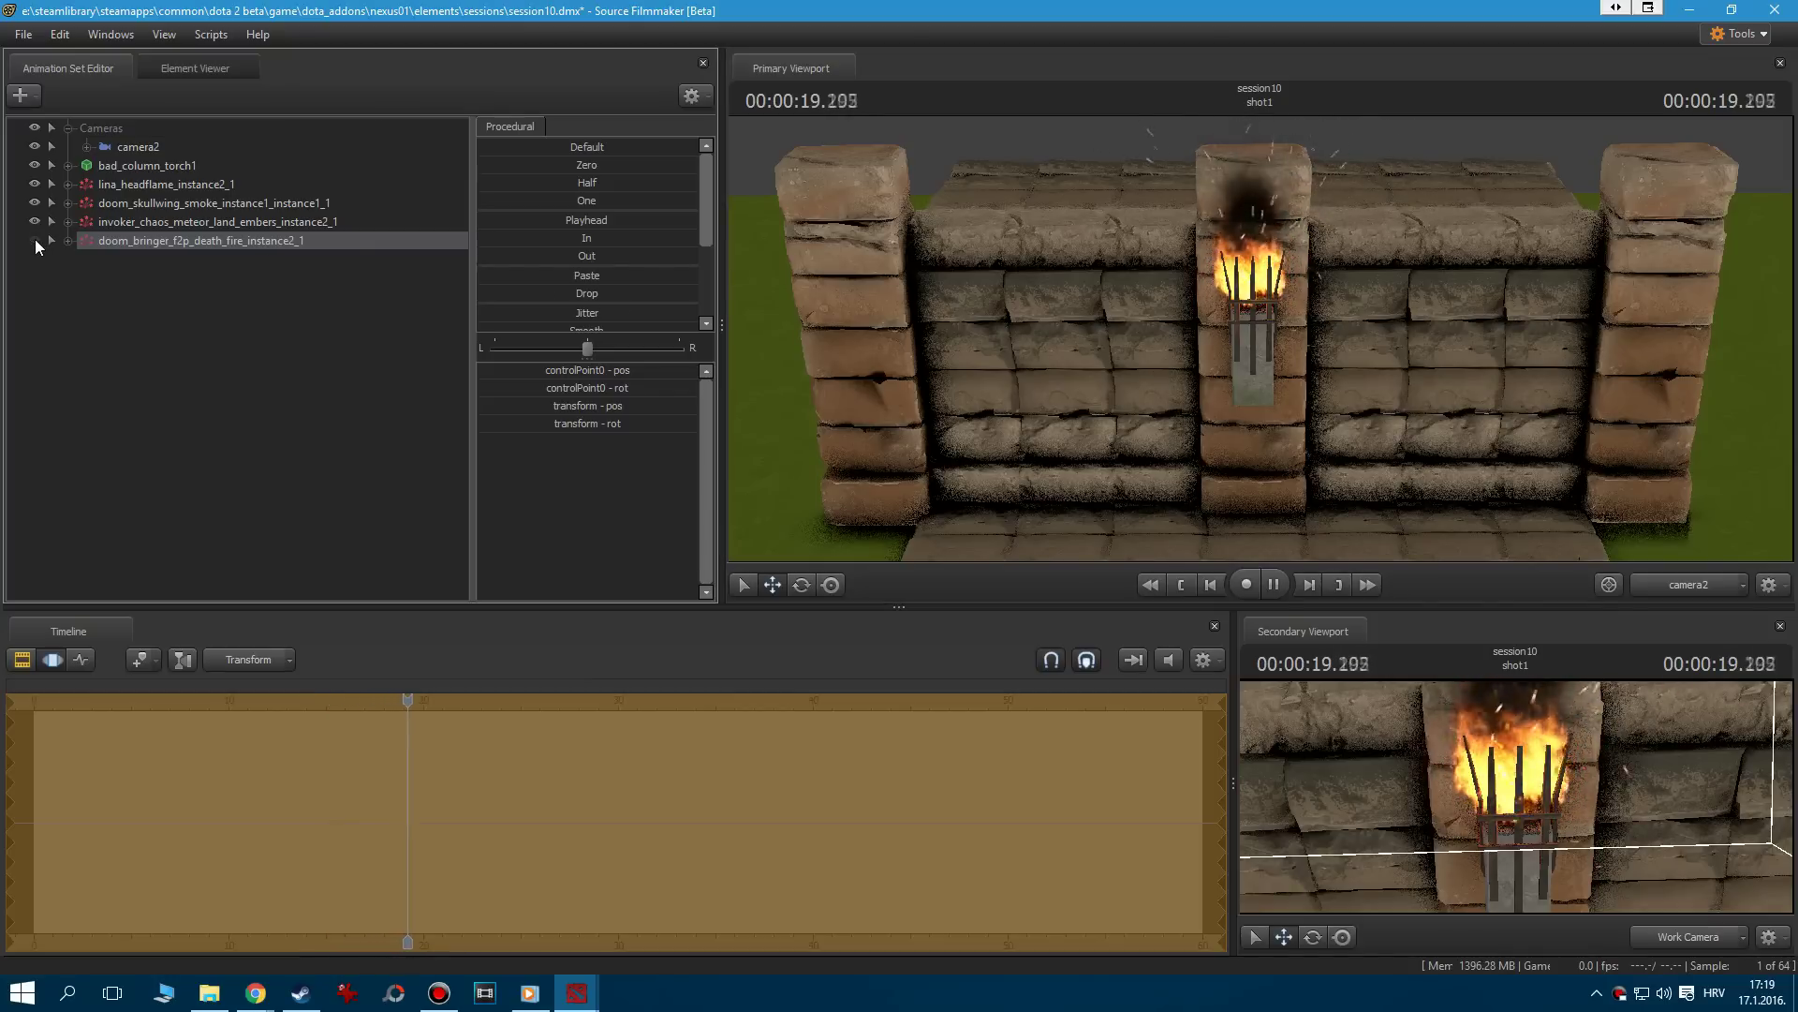
pyautogui.click(34, 239)
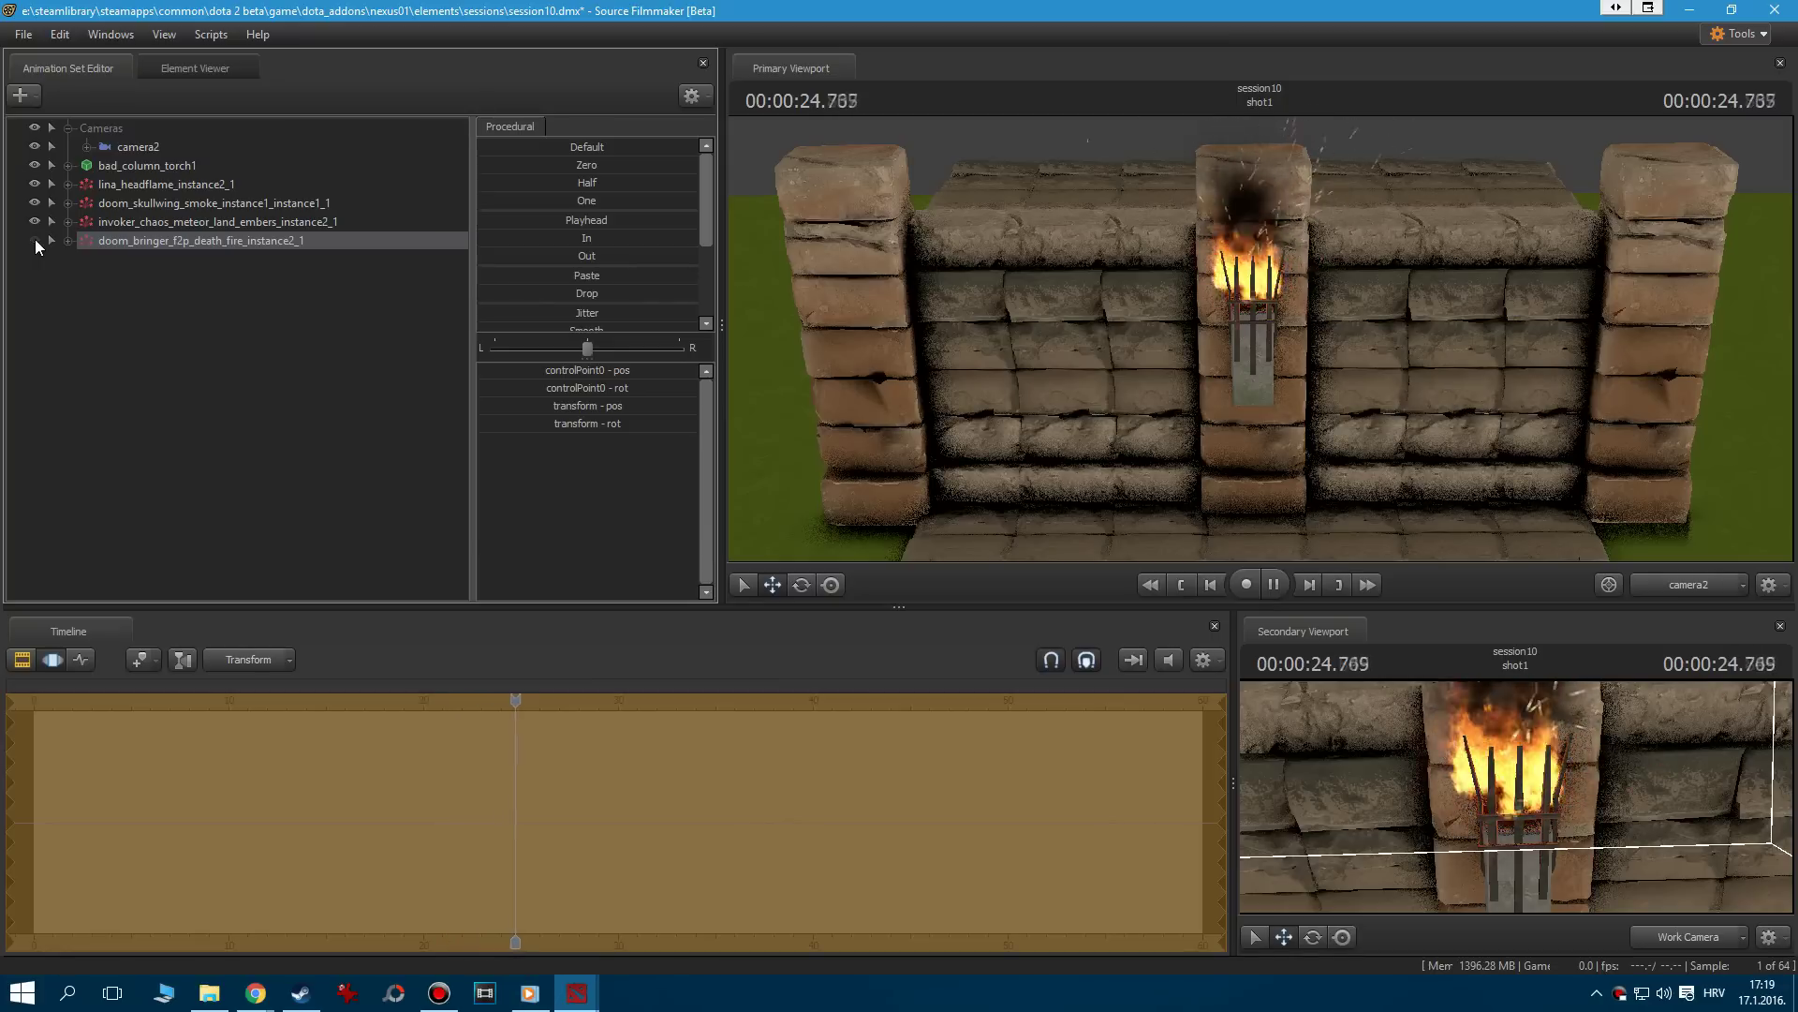
pyautogui.press('space')
# Create a new light, light1, and move it in front of the torch on the wall
pyautogui.click(191, 337)
pyautogui.rightClick(191, 337)
pyautogui.click(337, 360)
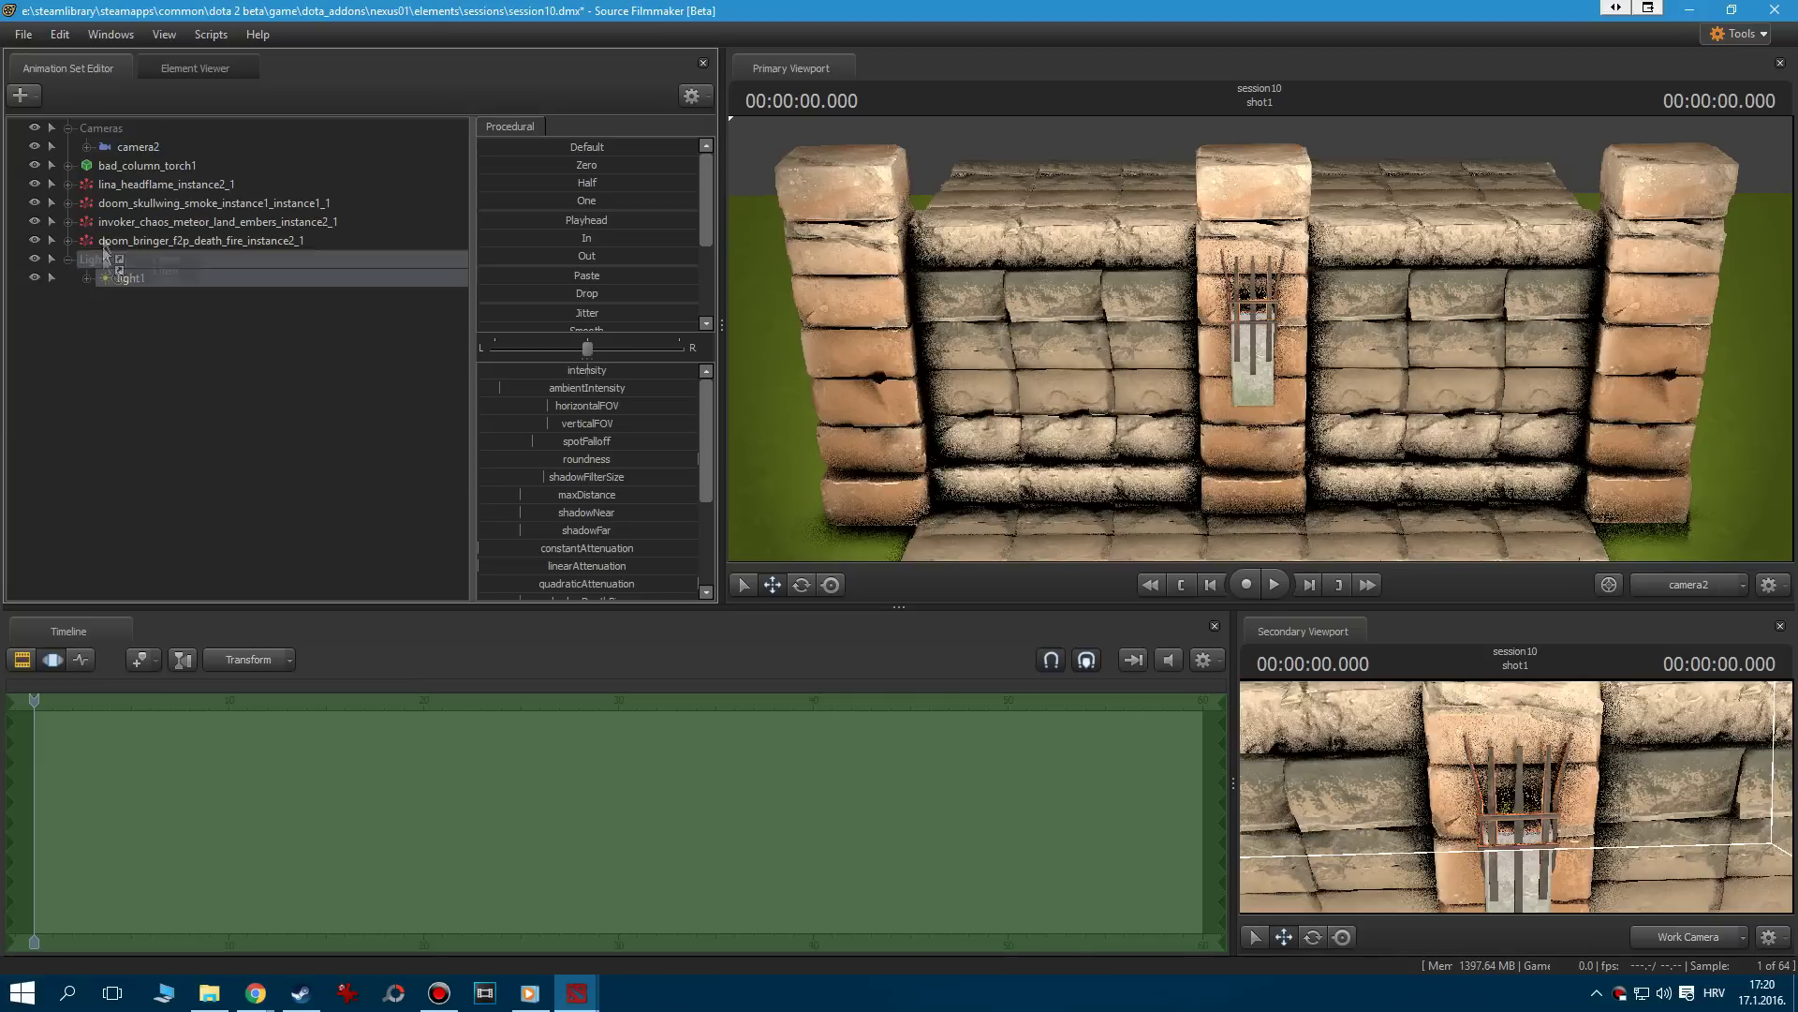
pyautogui.moveTo(105, 227); pyautogui.dragTo(144, 150)
pyautogui.click(137, 184)
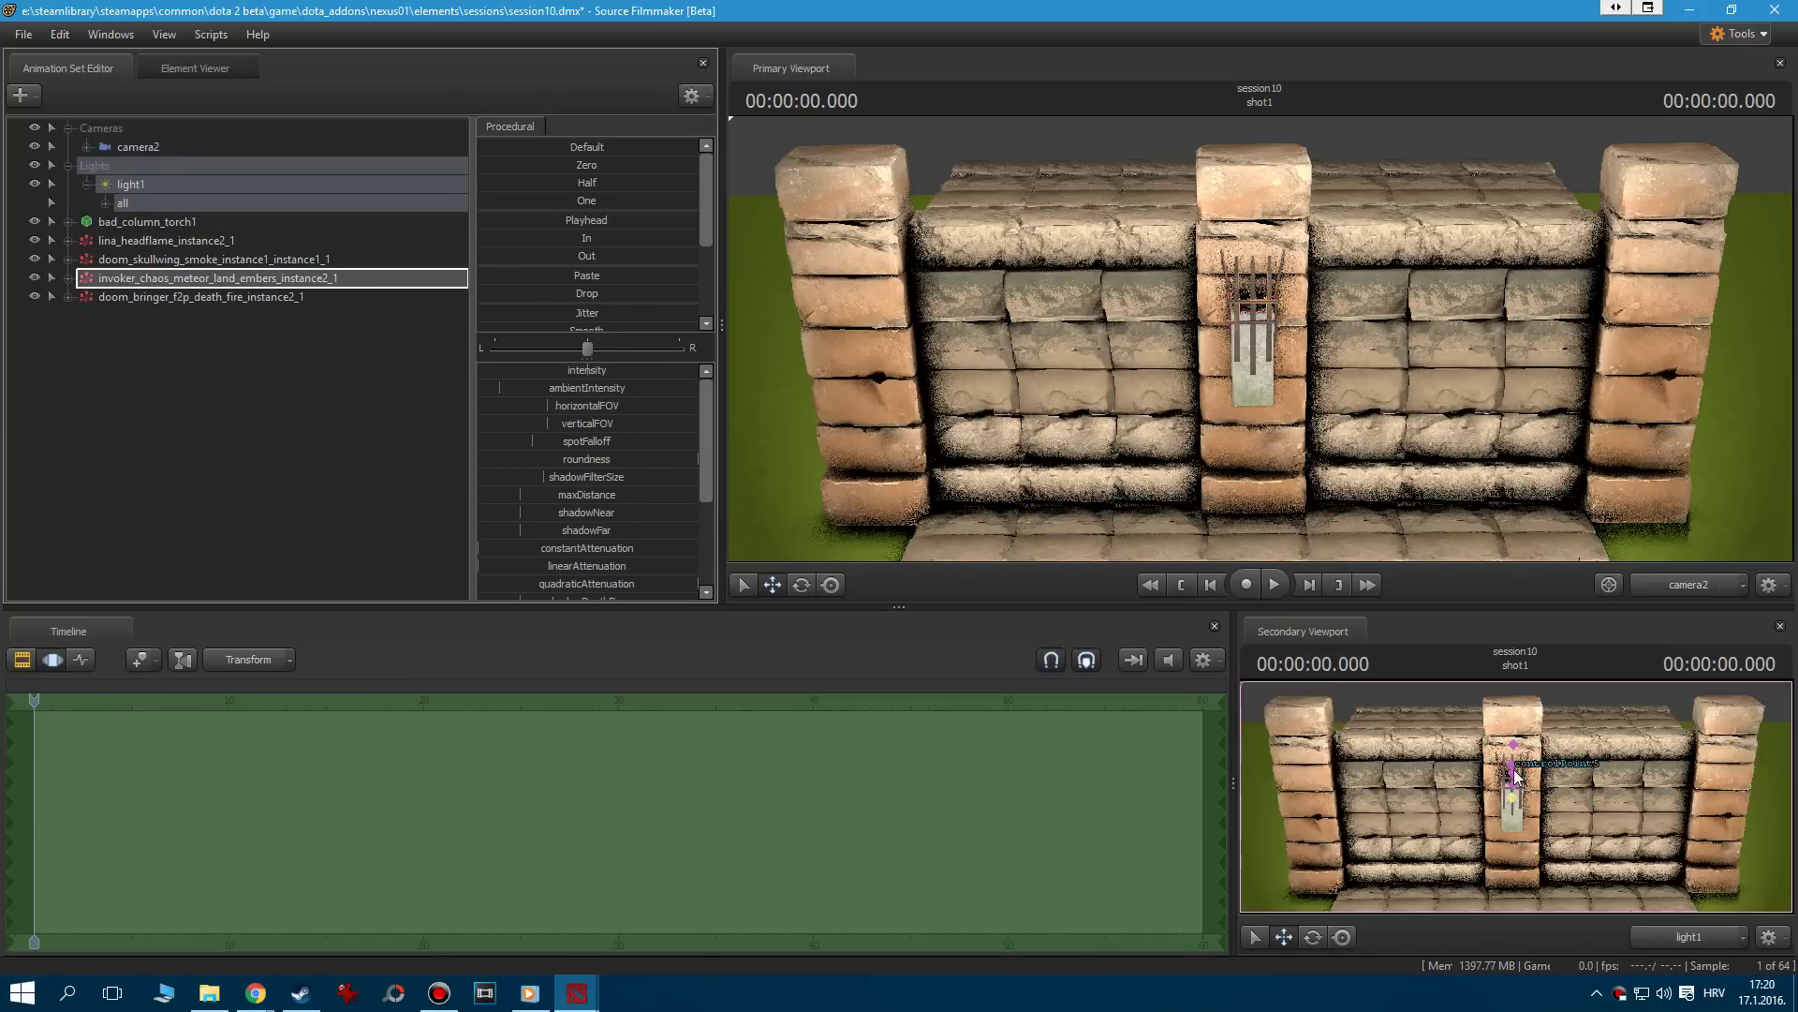
pyautogui.moveTo(1515, 776)
pyautogui.mouseDown()
pyautogui.moveTo(1489, 778)
pyautogui.moveTo(1499, 803)
pyautogui.mouseUp()
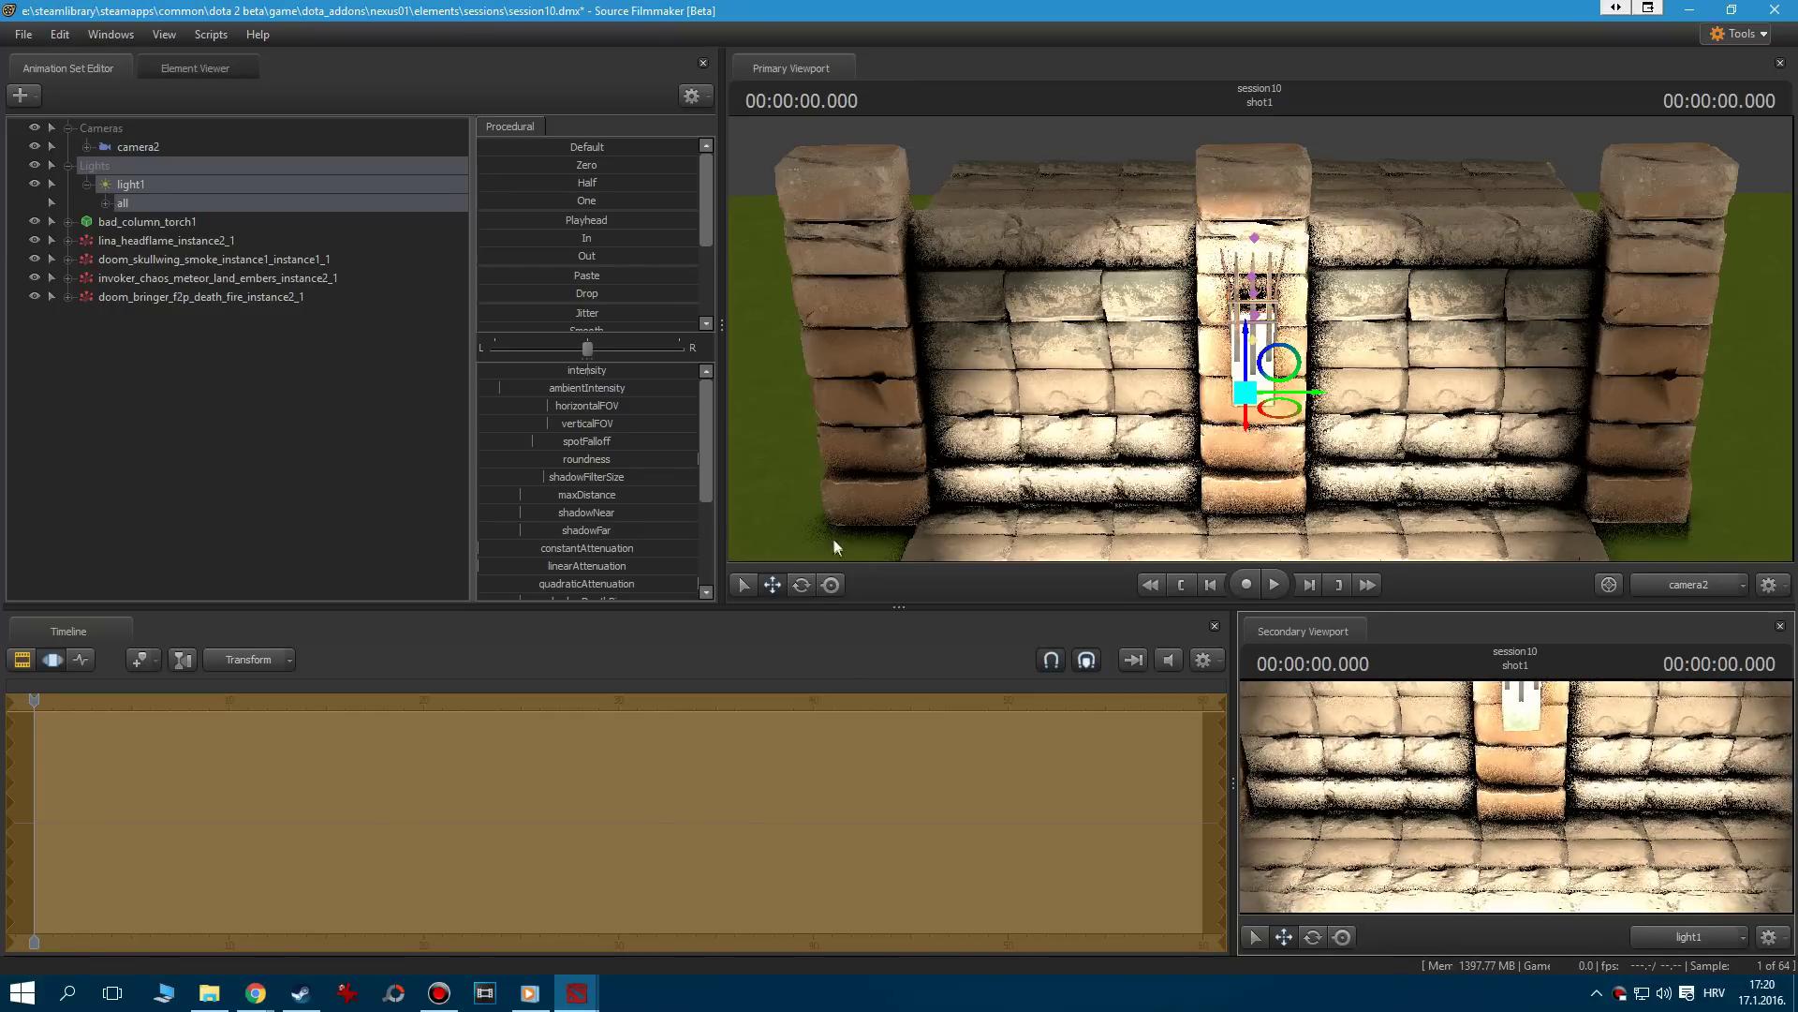
# Set light1's gobo texture to burning.vtex
pyautogui.rightClick(133, 188)
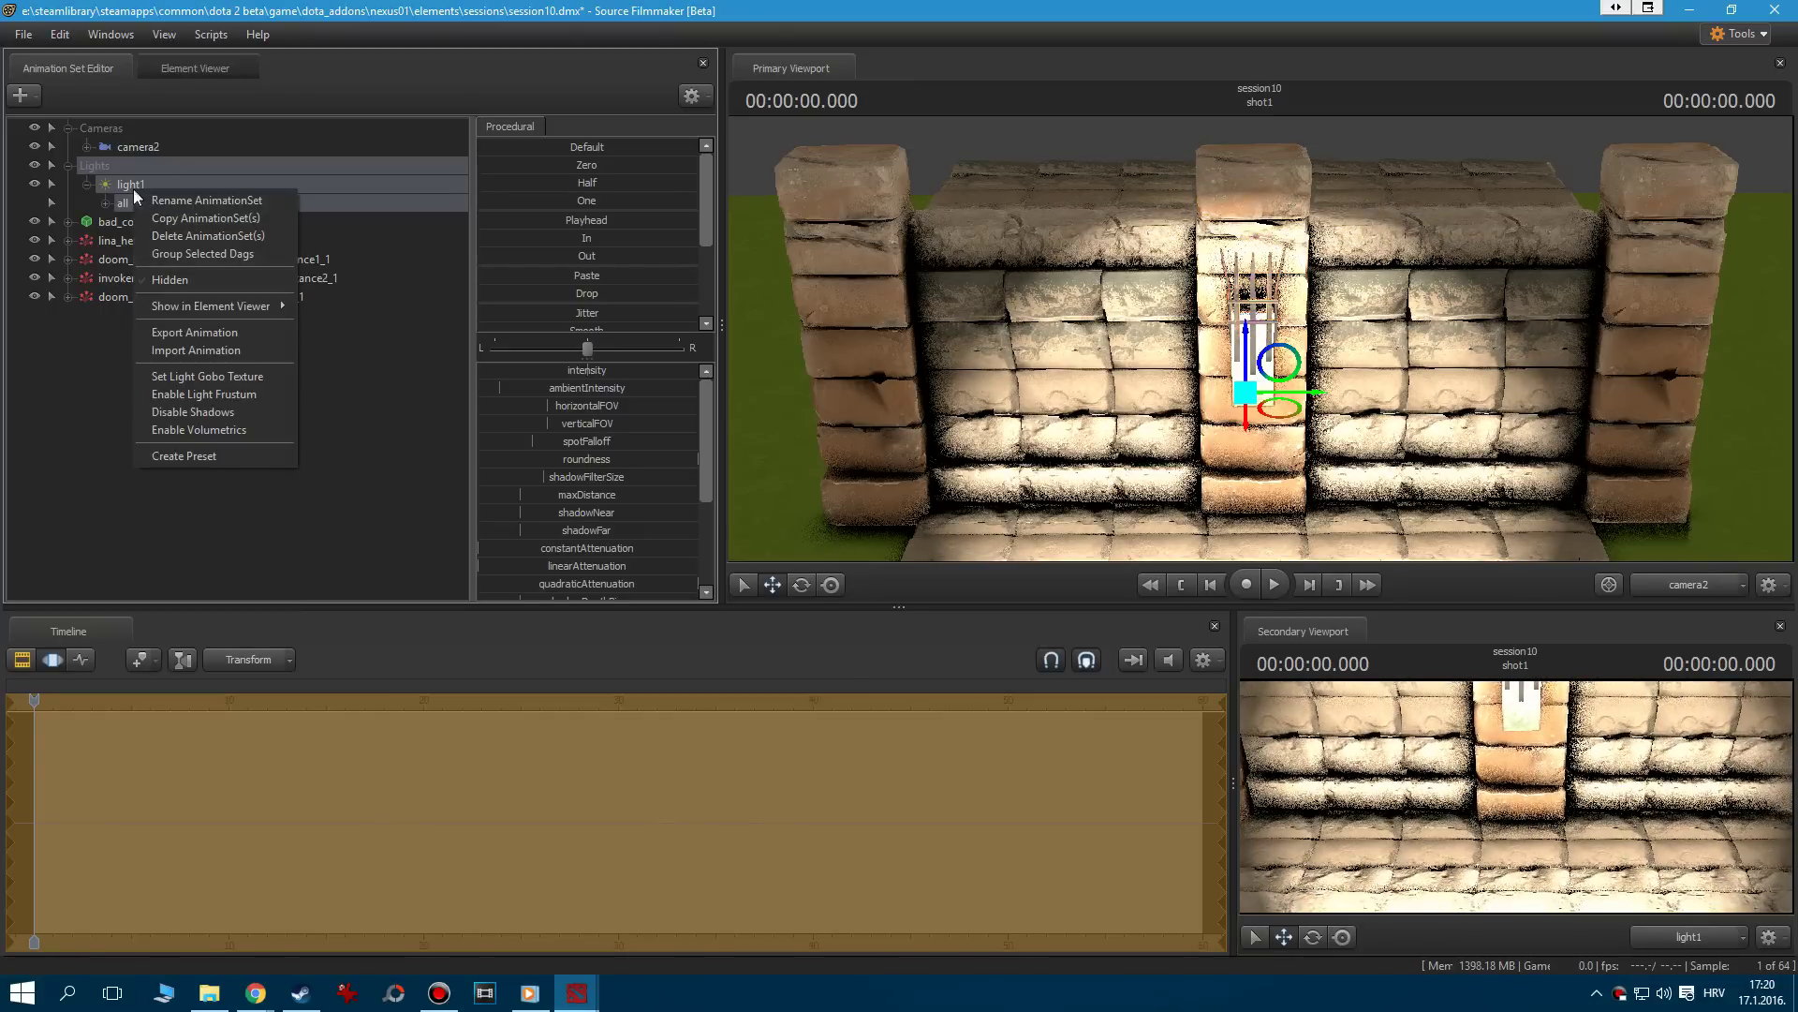
pyautogui.click(180, 373)
pyautogui.click(1119, 448)
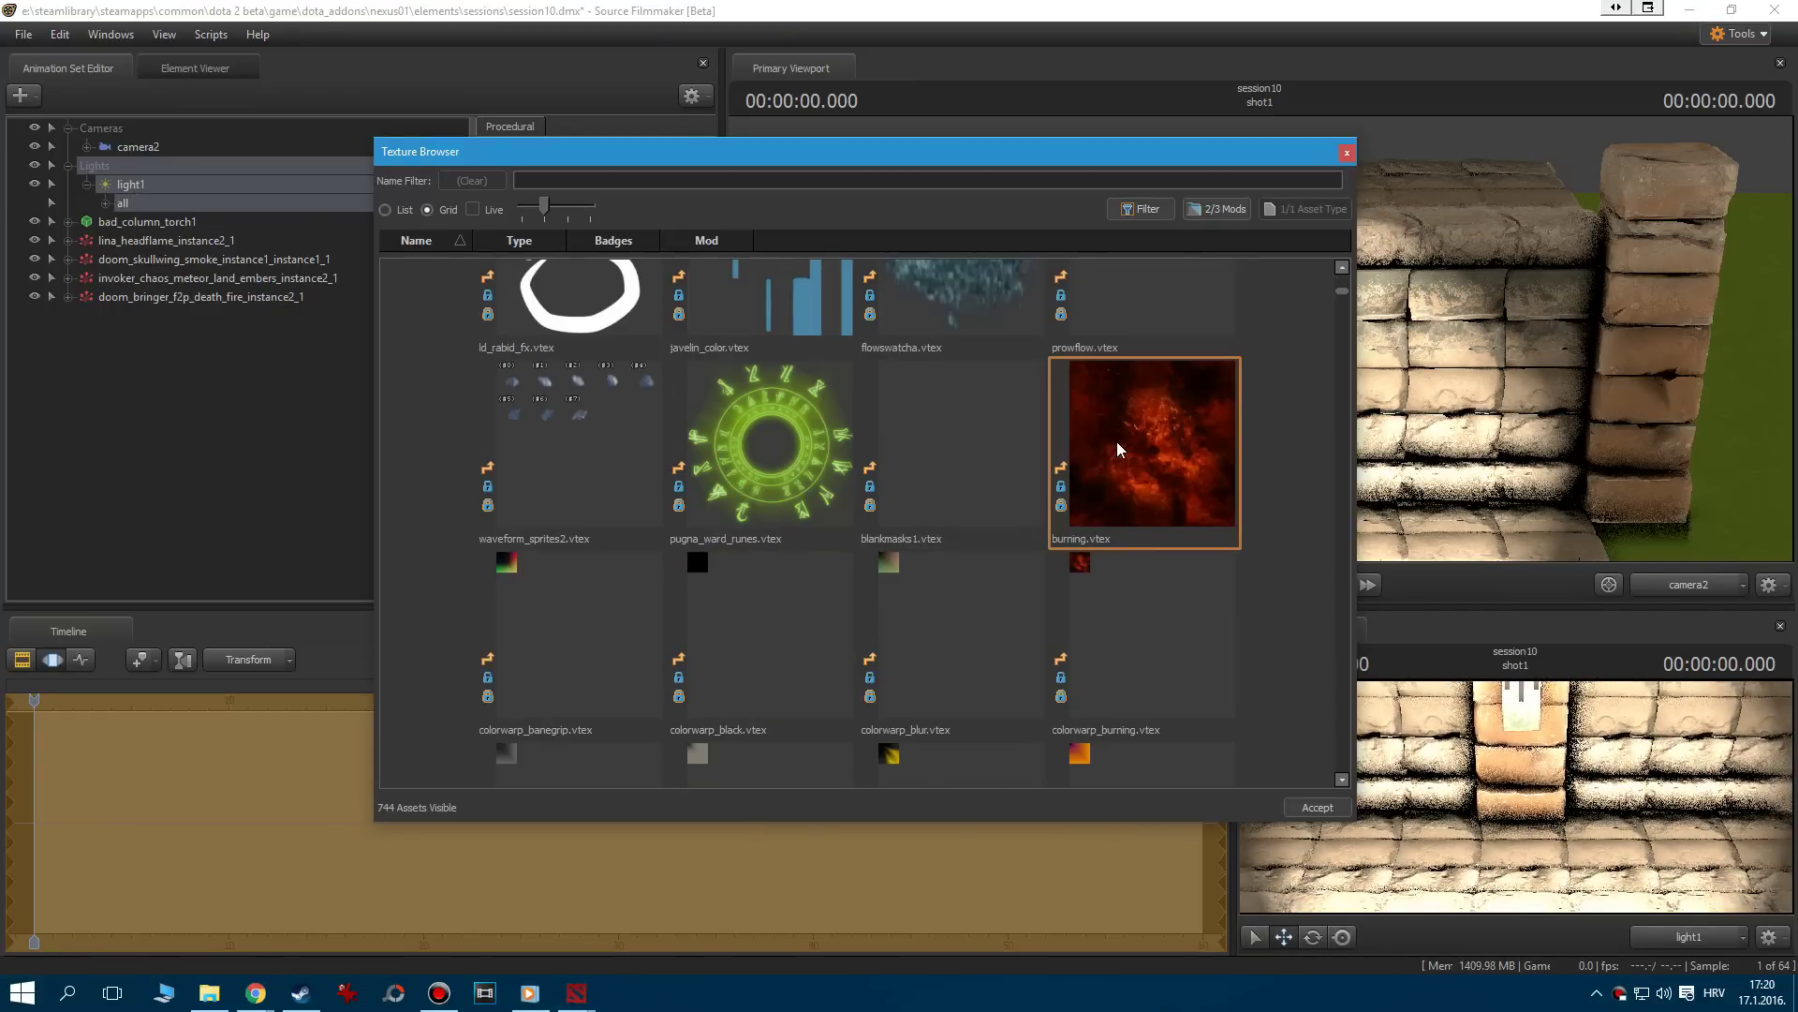
pyautogui.doubleClick(1117, 441)
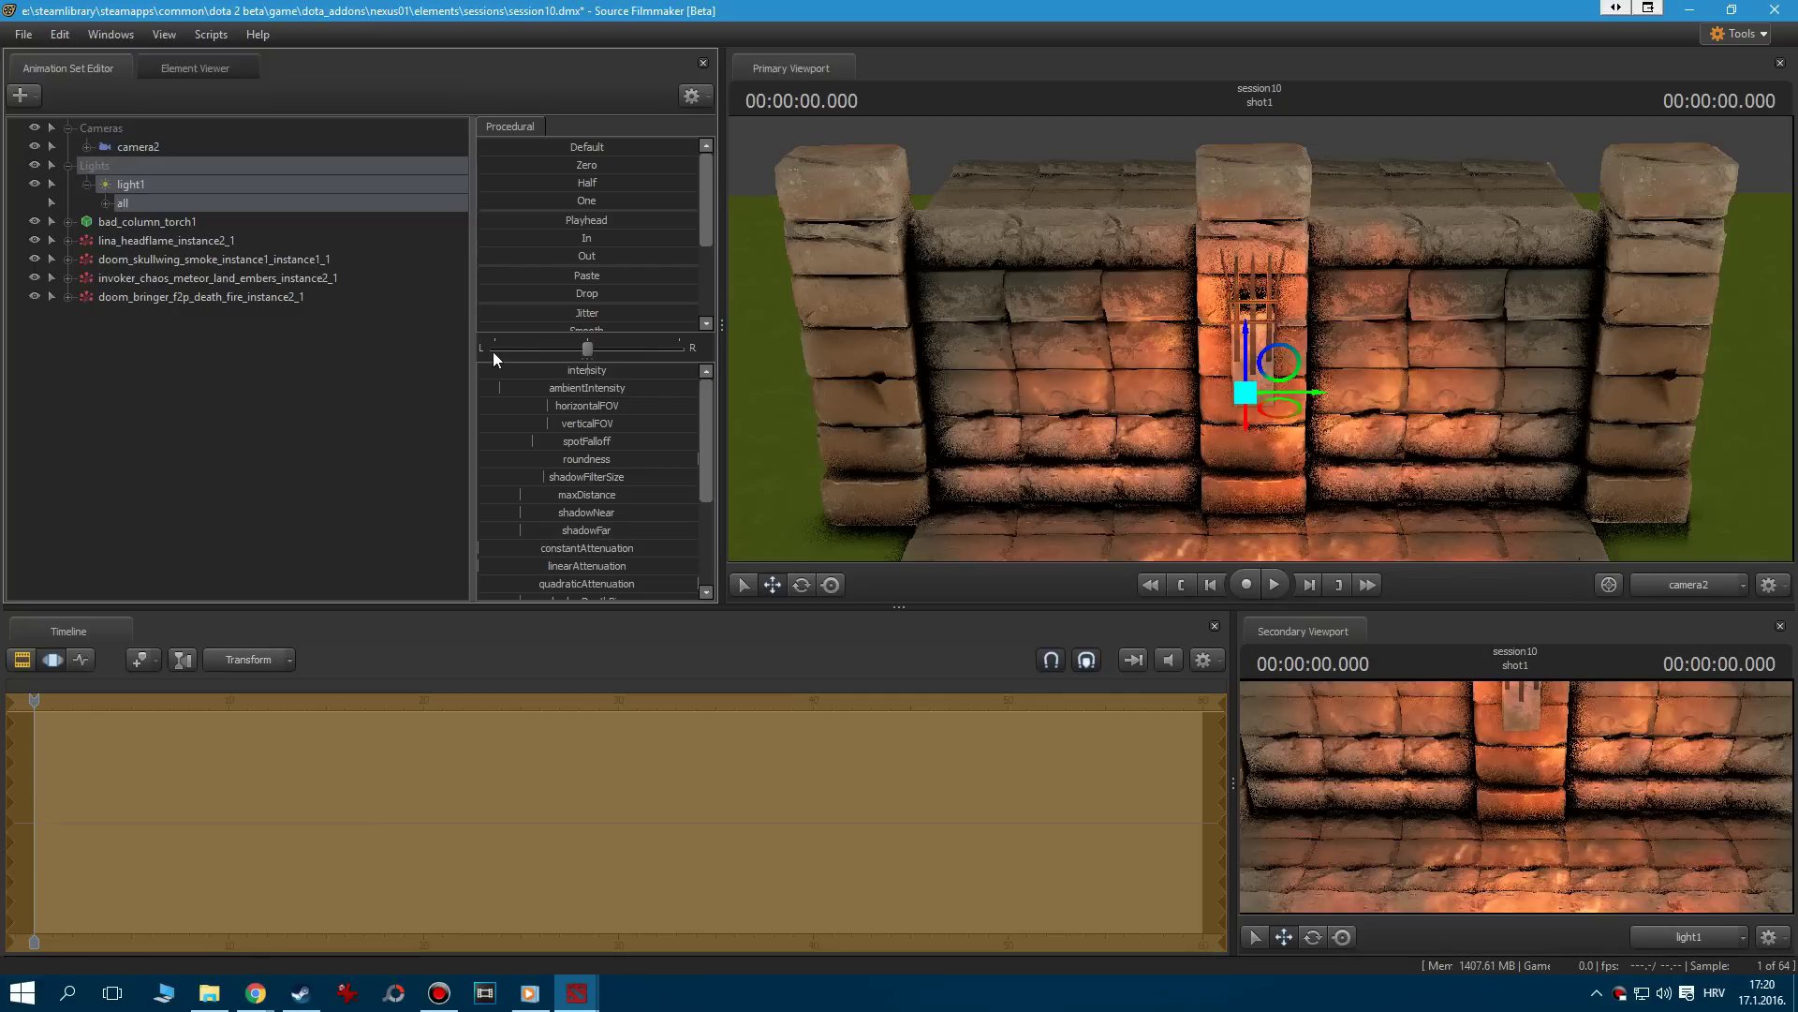
# Record a flickering intensity on light1 by scrubbing its intensity slider during playback
pyautogui.click(105, 202)
pyautogui.click(172, 223)
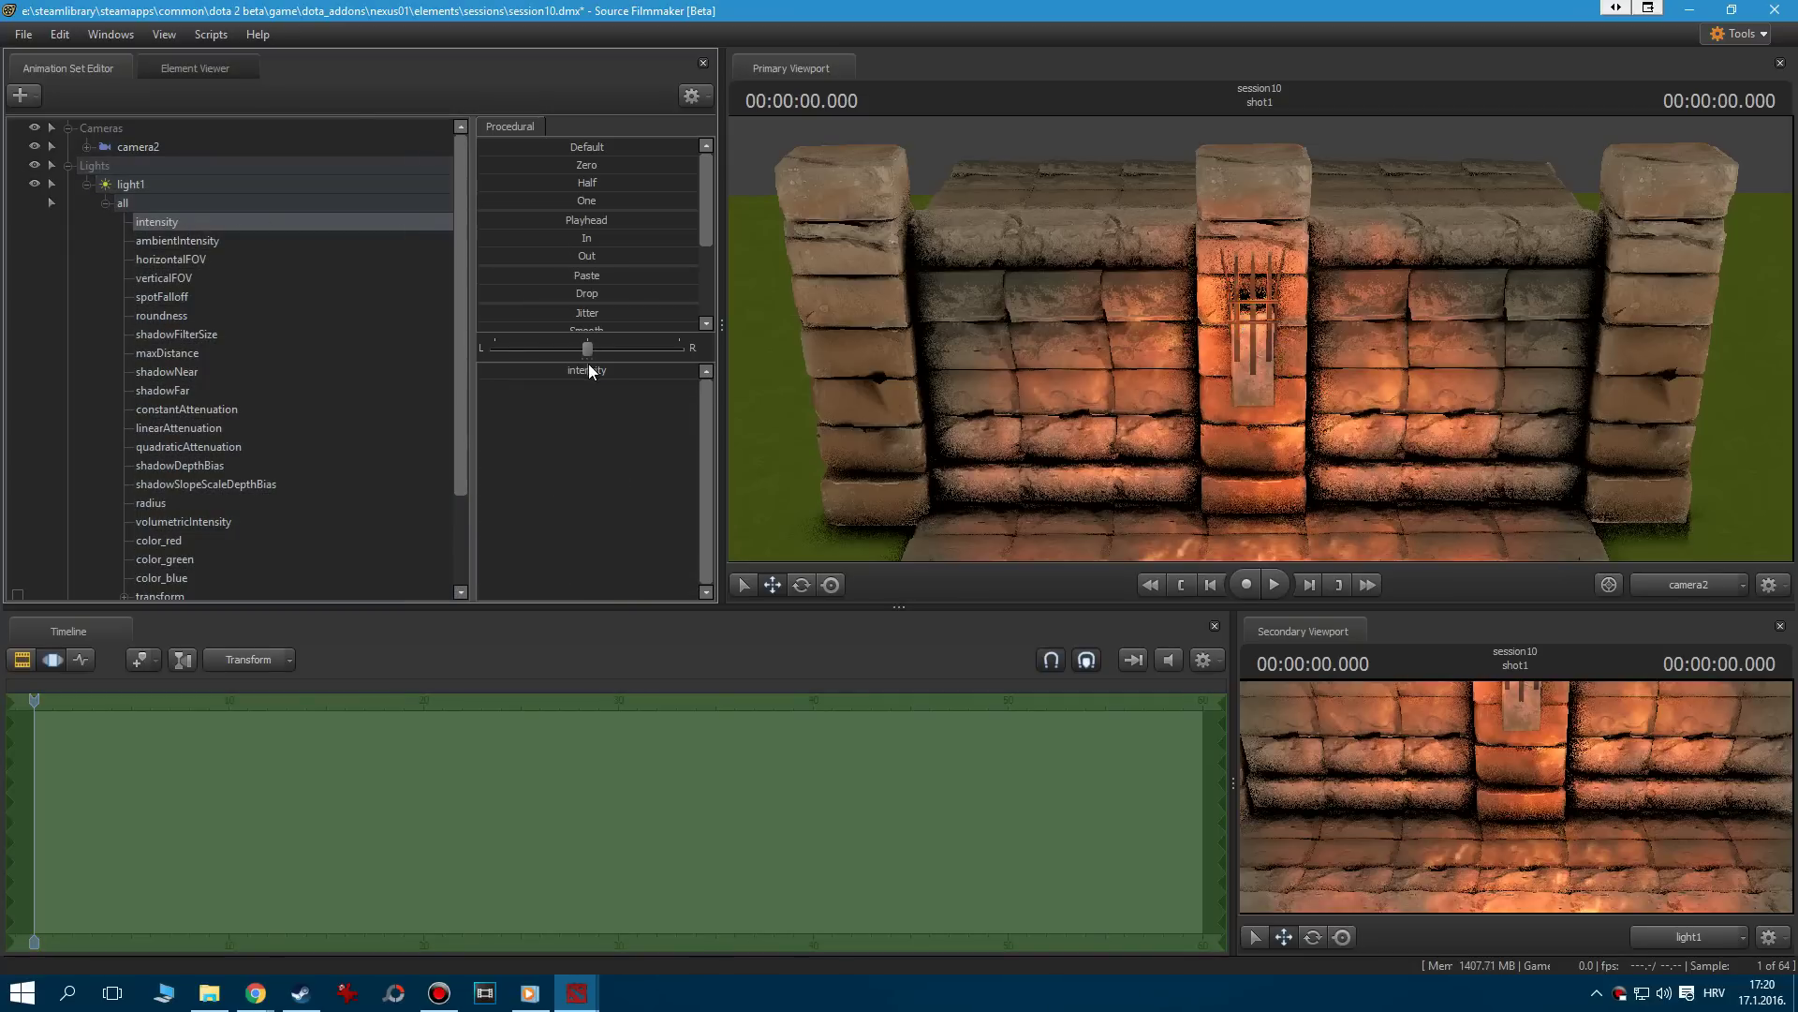
pyautogui.moveTo(590, 372); pyautogui.dragTo(637, 372)
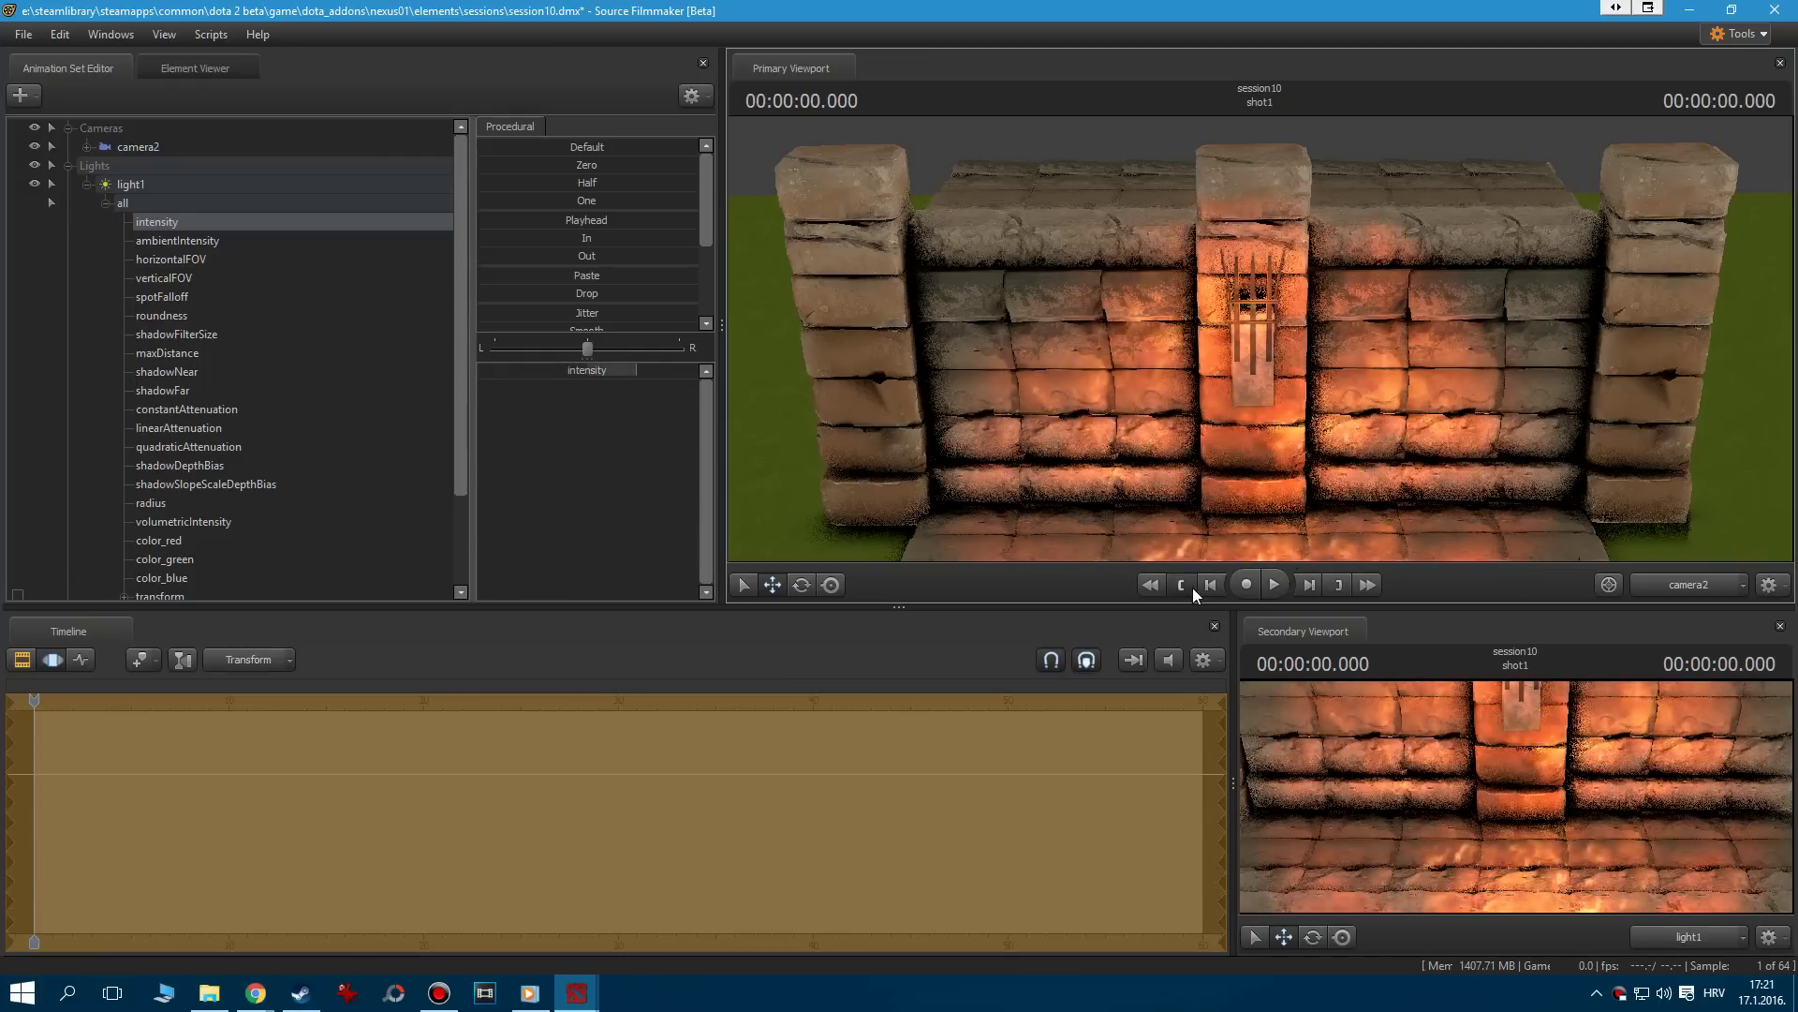
pyautogui.click(1277, 584)
pyautogui.moveTo(587, 370)
pyautogui.mouseDown()
pyautogui.moveTo(562, 370)
pyautogui.moveTo(619, 370)
pyautogui.moveTo(543, 370)
pyautogui.moveTo(626, 370)
pyautogui.mouseUp()
pyautogui.press('space')
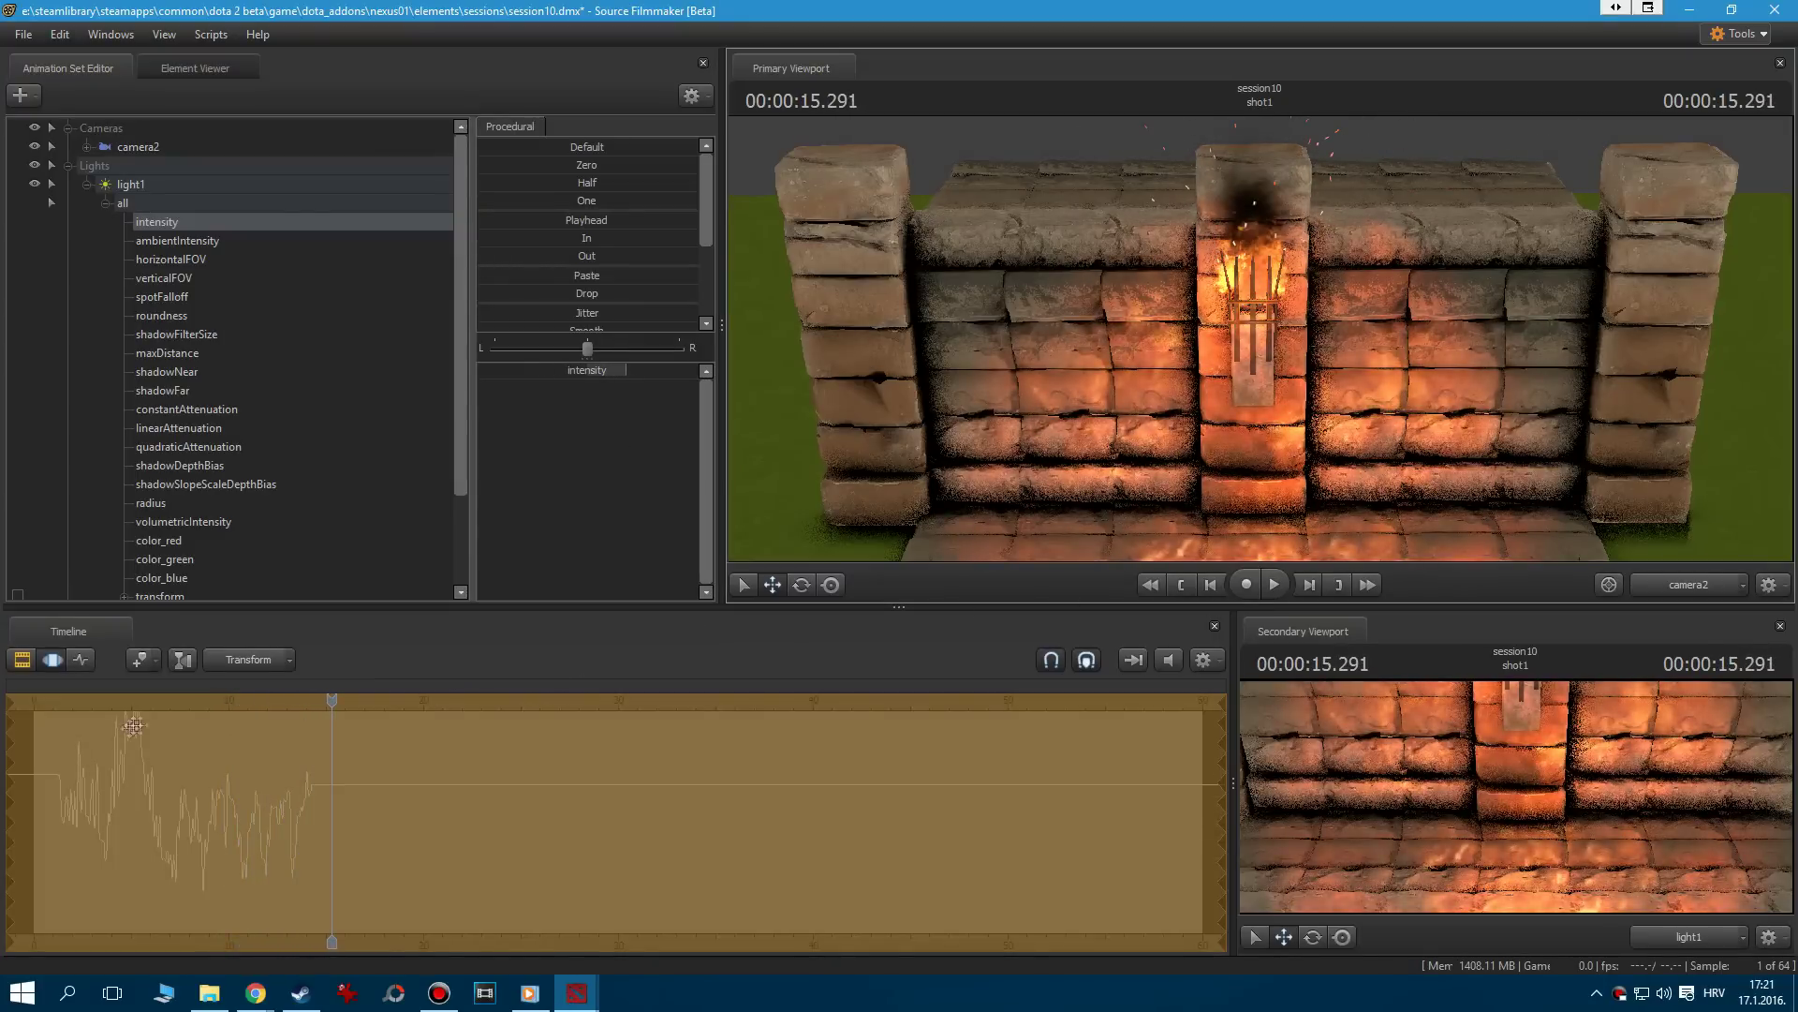
# Replay the recorded flicker from the first frame, checking around 15.9 seconds
pyautogui.click(1161, 585)
pyautogui.press('space')
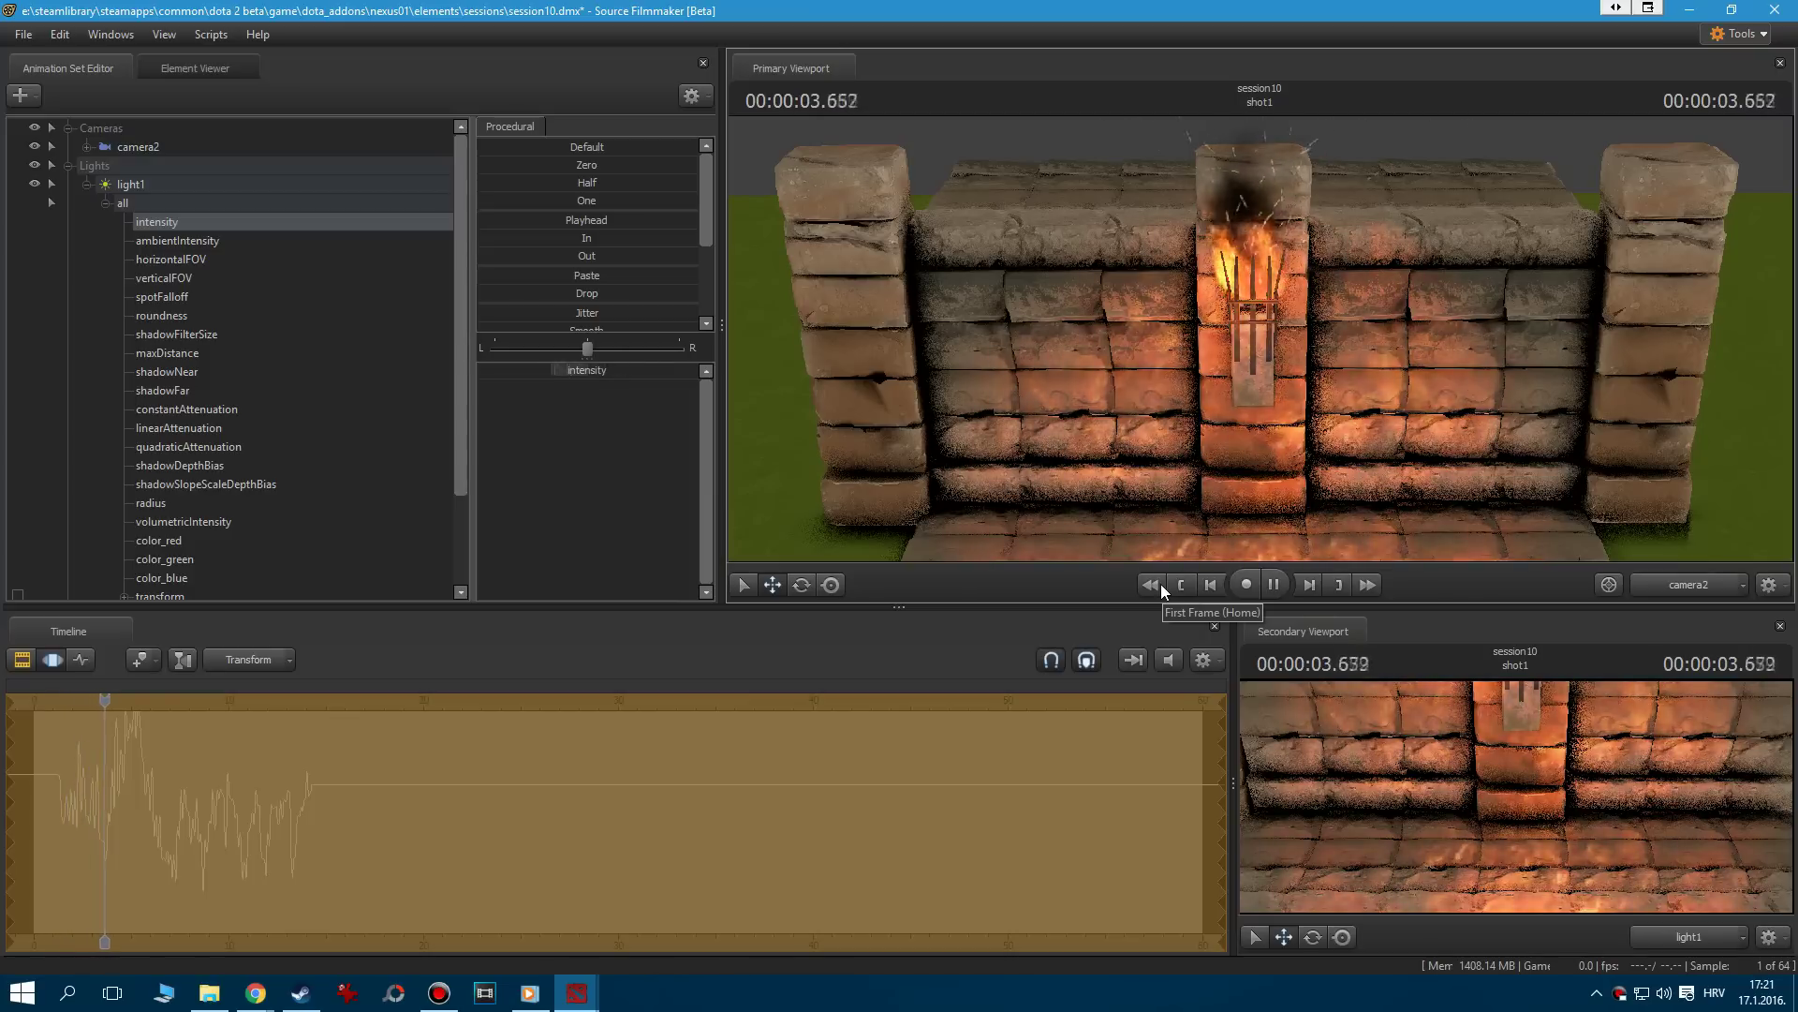
pyautogui.click(1274, 584)
pyautogui.click(345, 699)
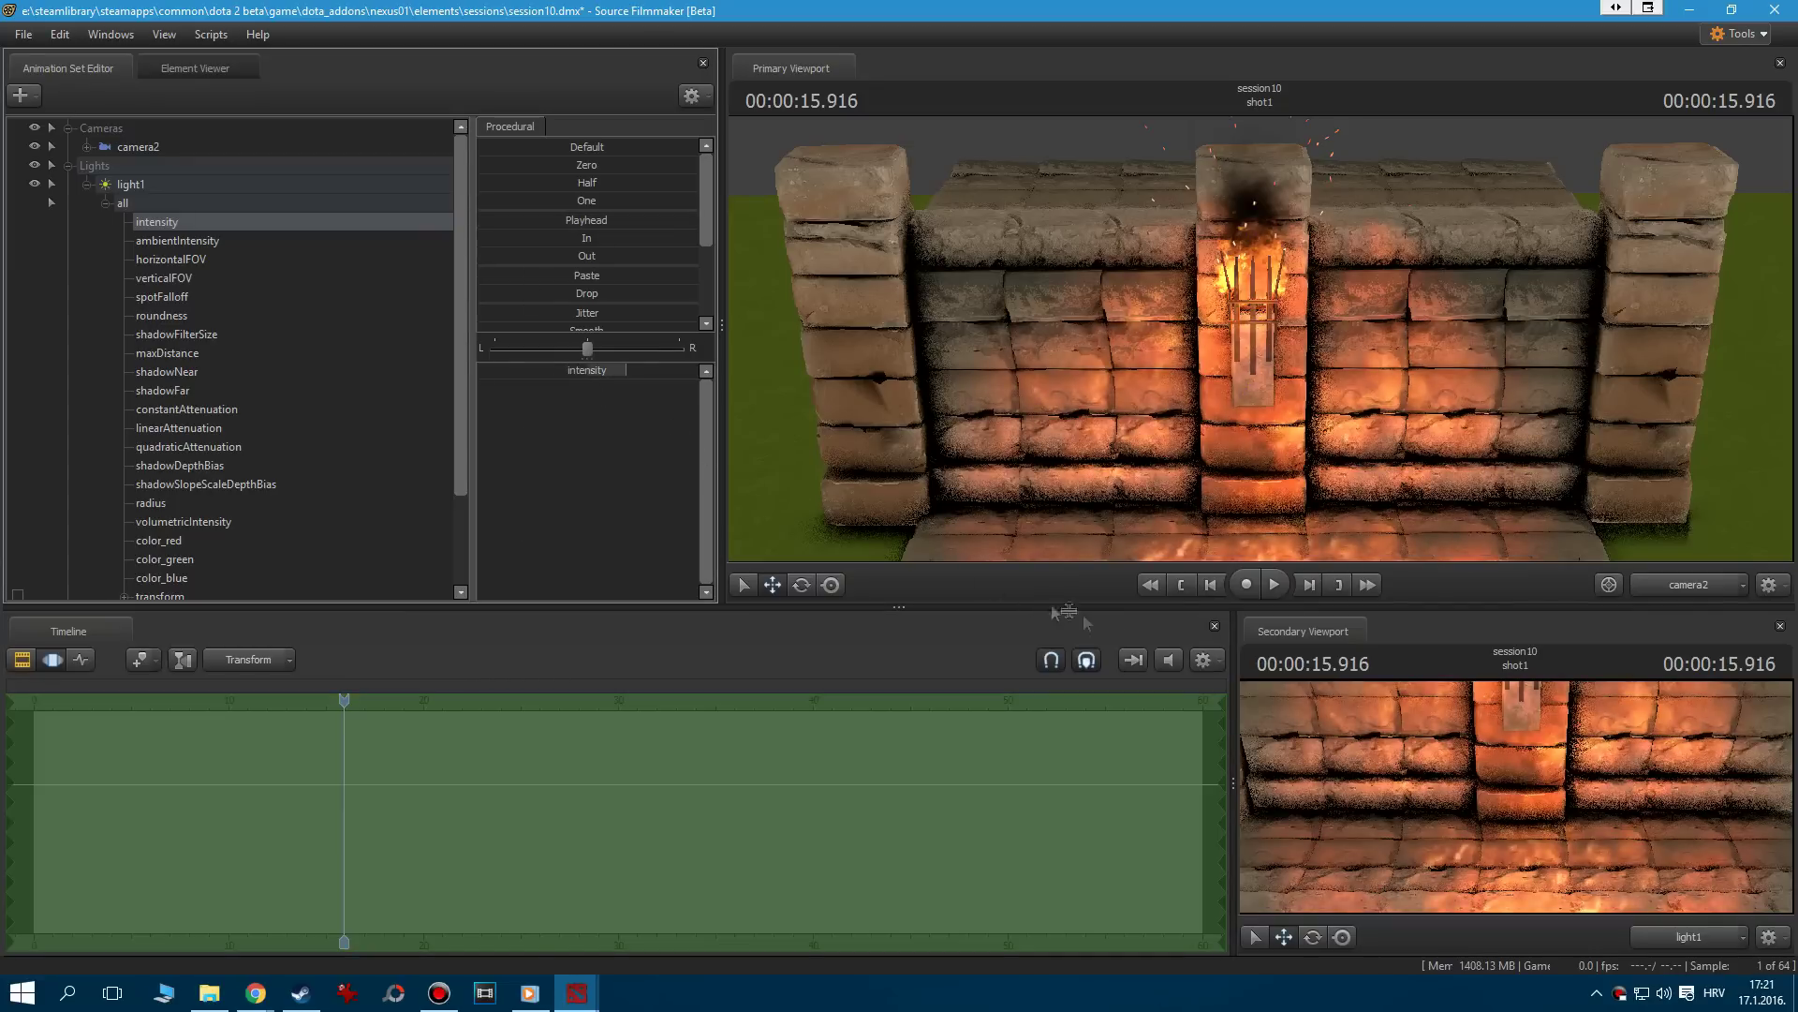
pyautogui.click(1183, 594)
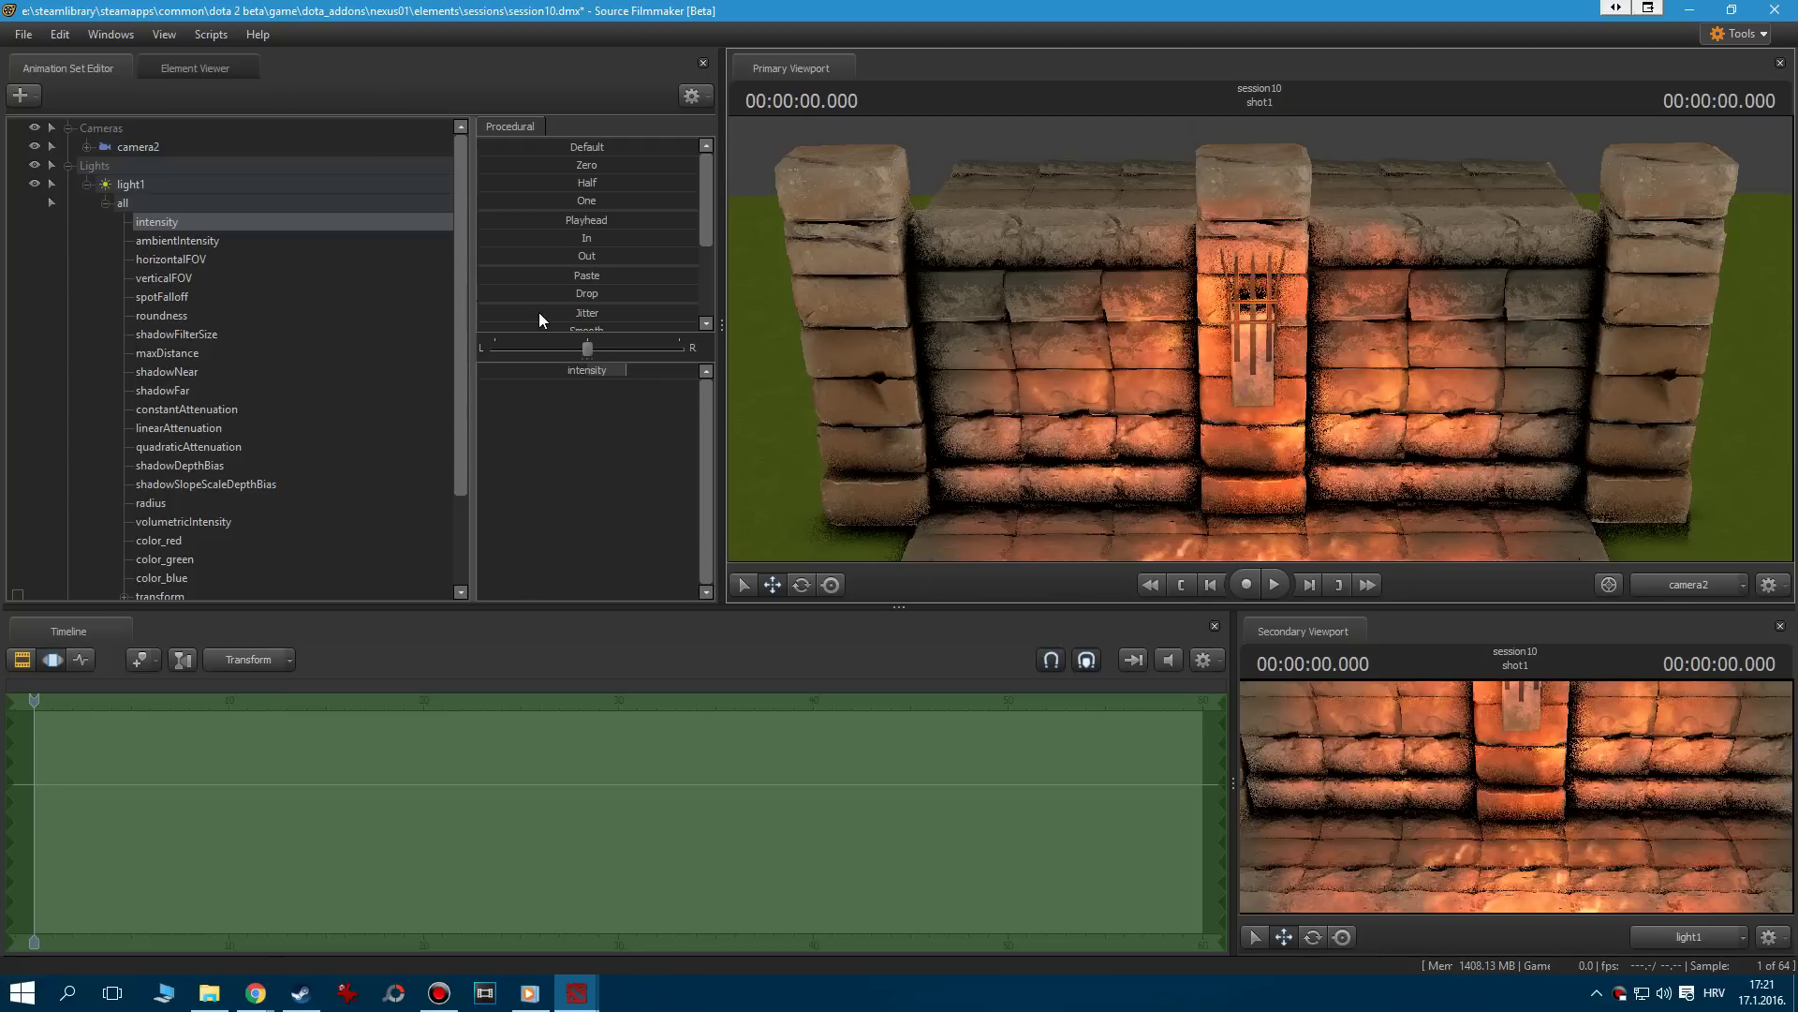
# Apply the Jitter preset to light1's intensity across the shot and play back to check the flicker
pyautogui.moveTo(537, 312); pyautogui.dragTo(697, 312)
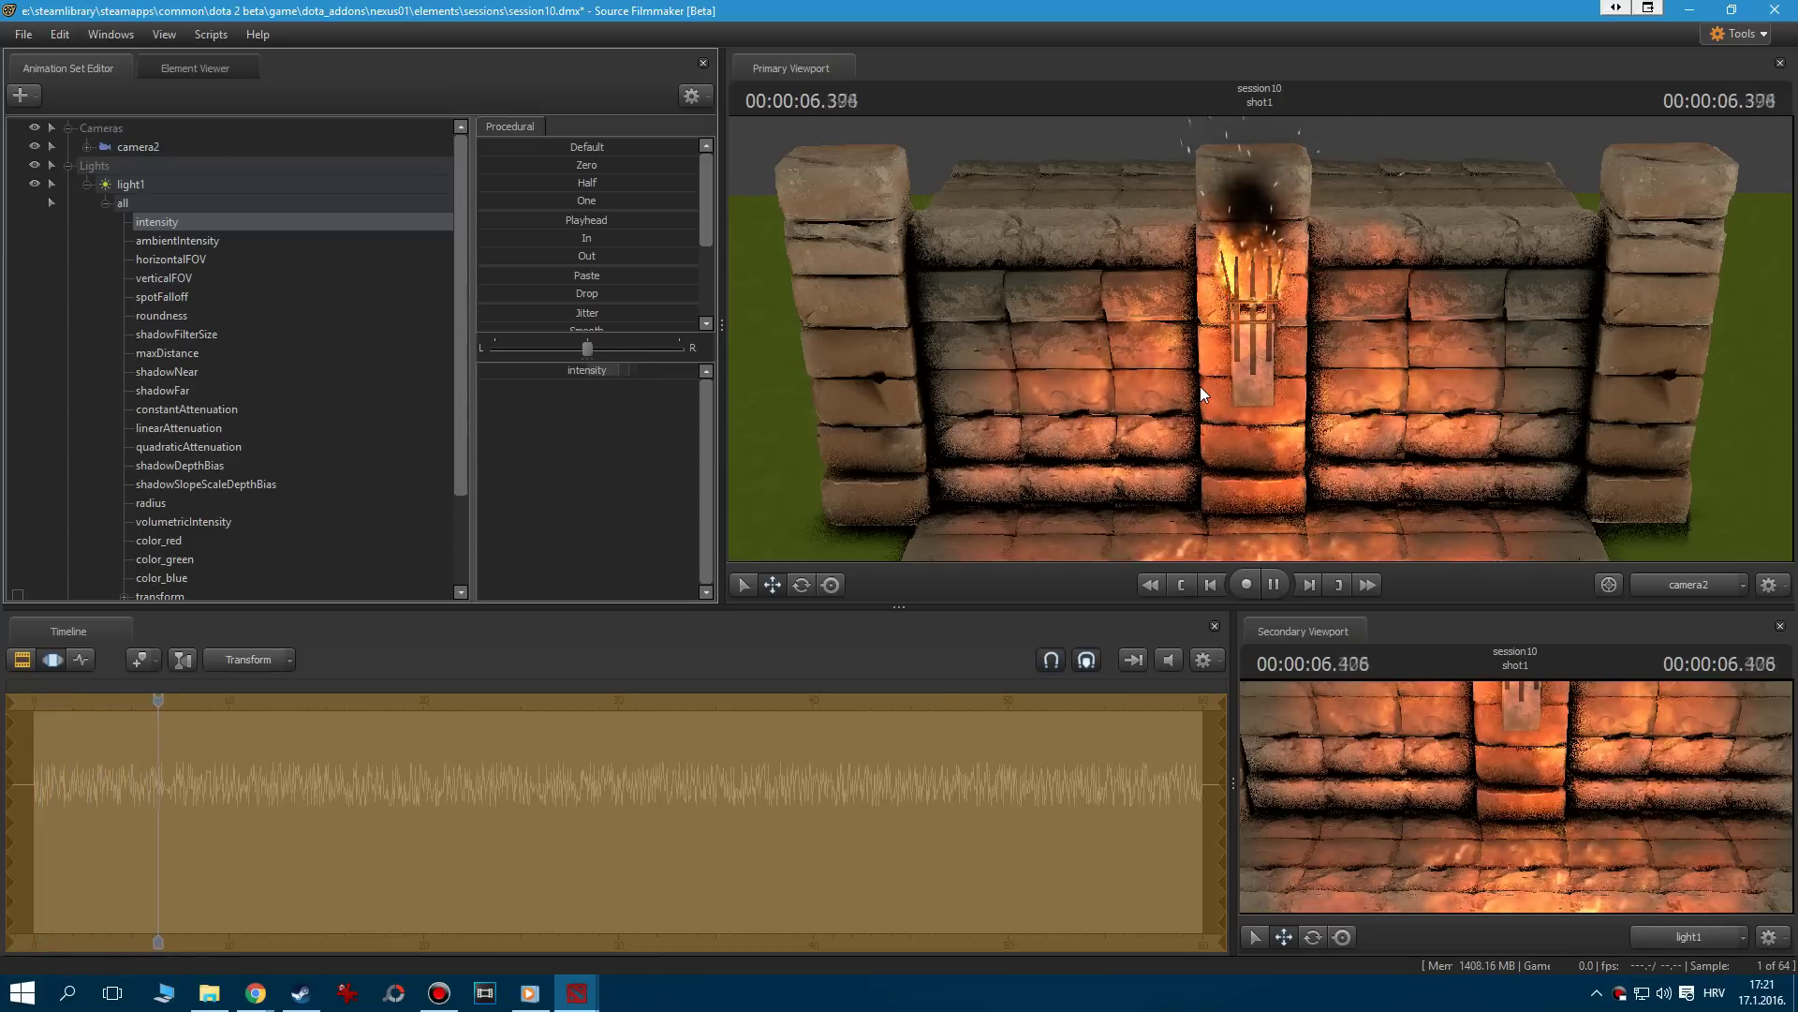
pyautogui.press('space')
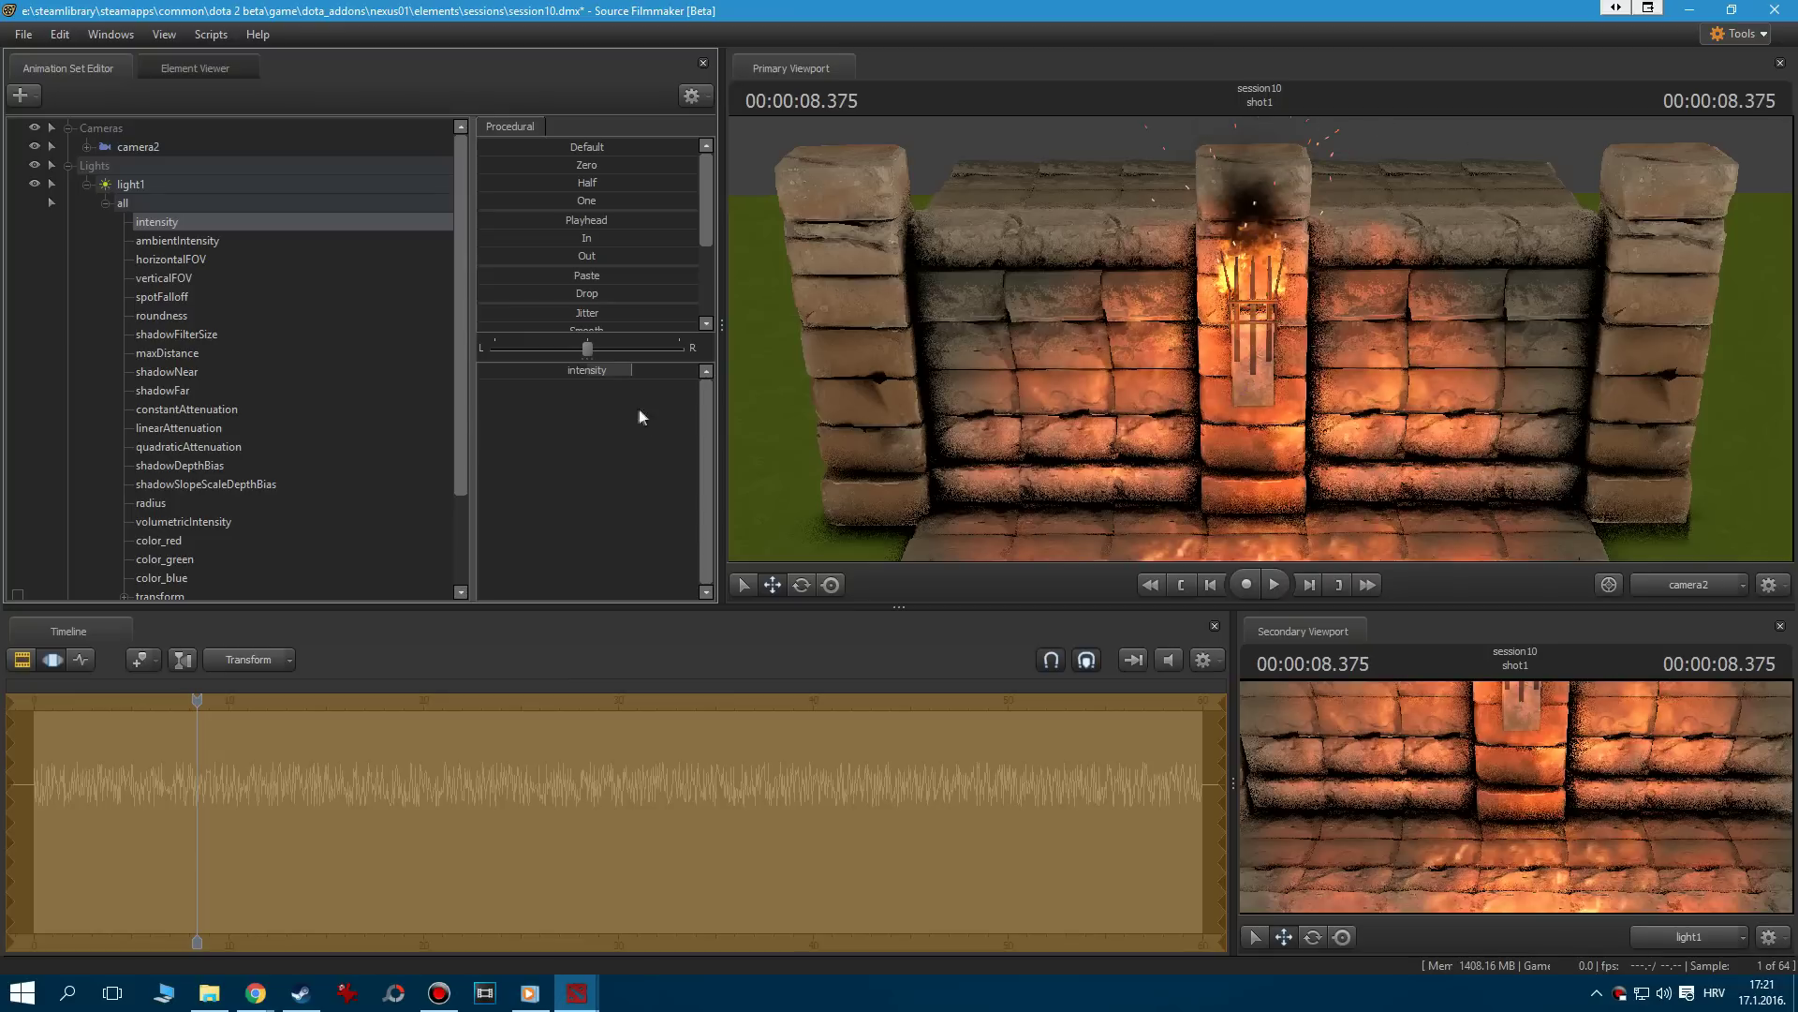
pyautogui.scroll(-1, 697, 222)
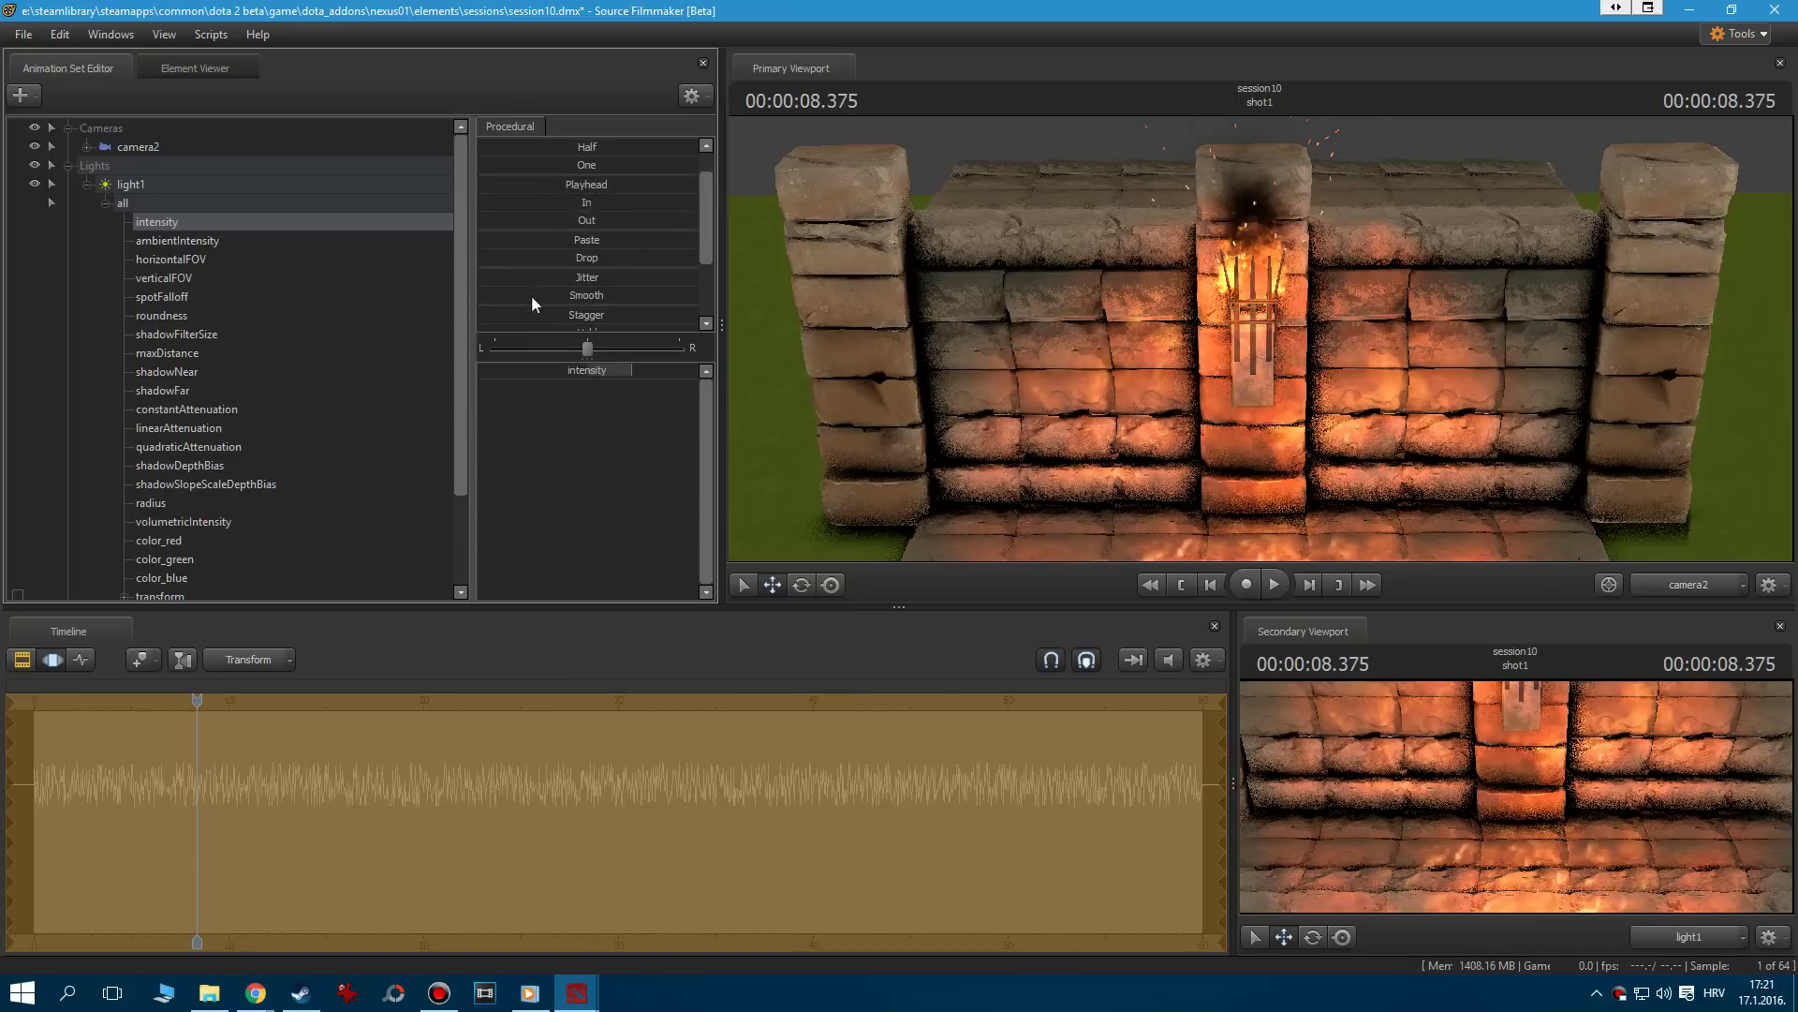
pyautogui.press('space')
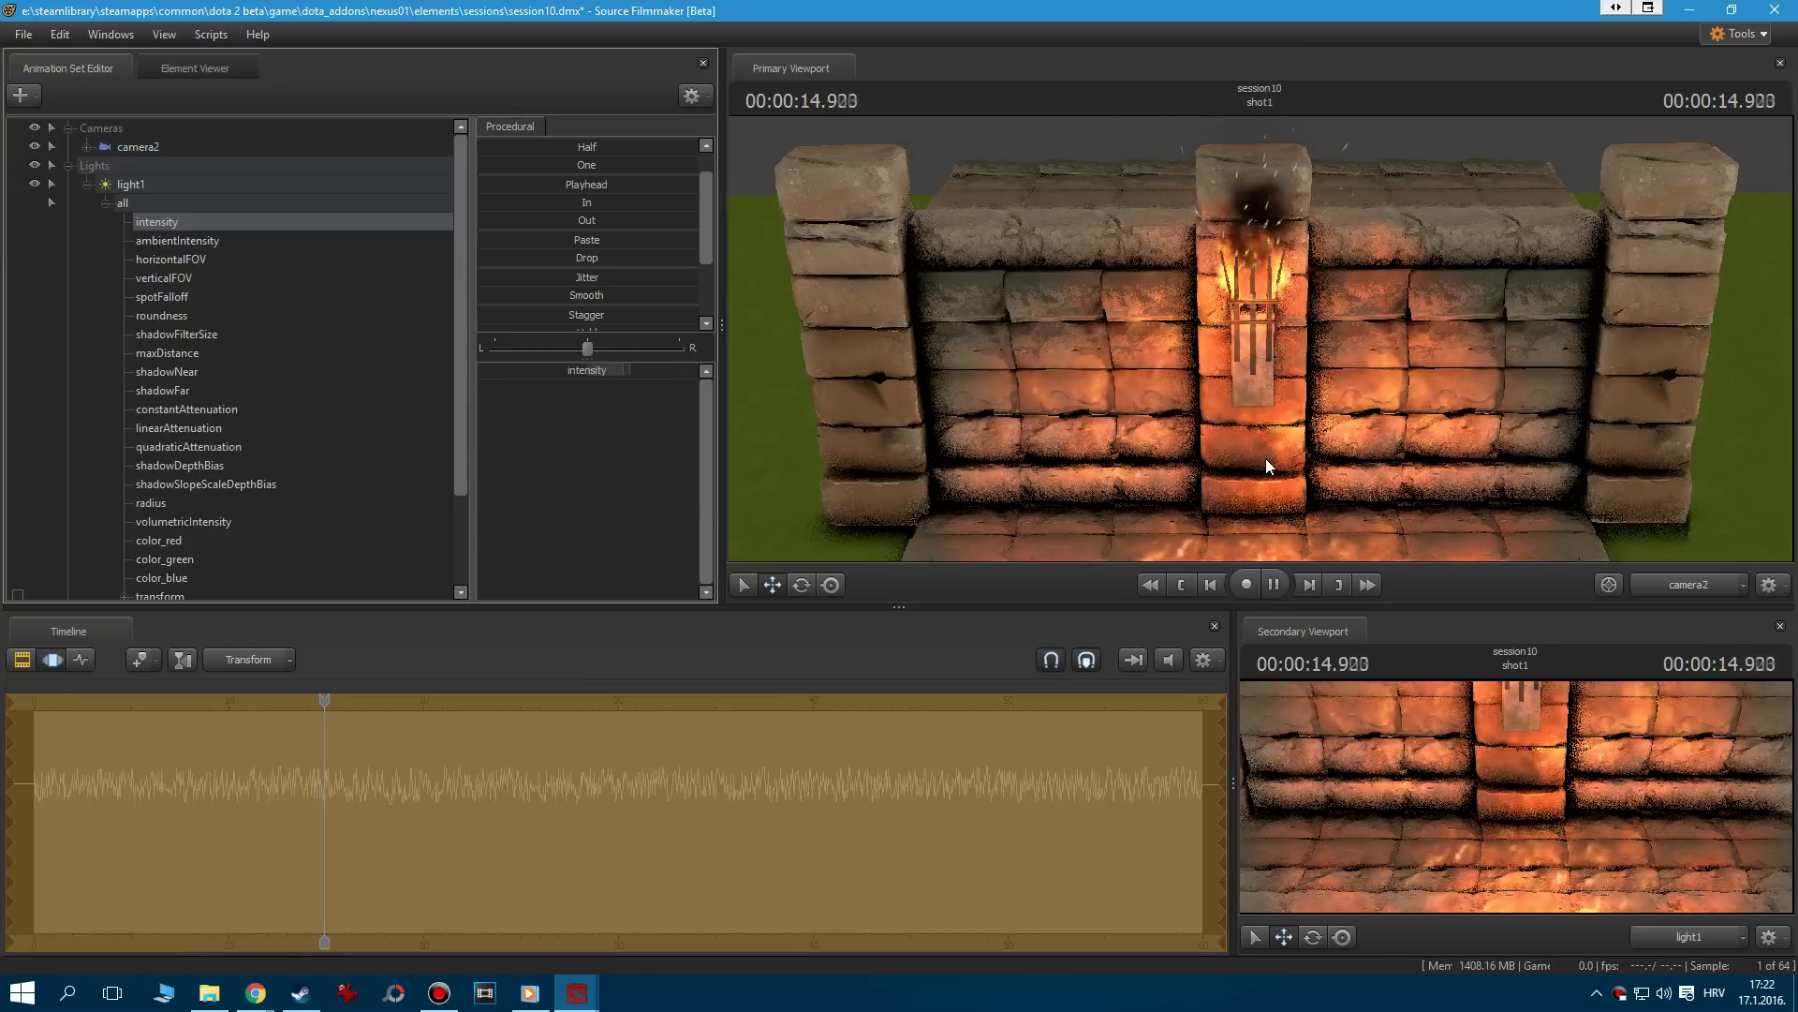
pyautogui.press('space')
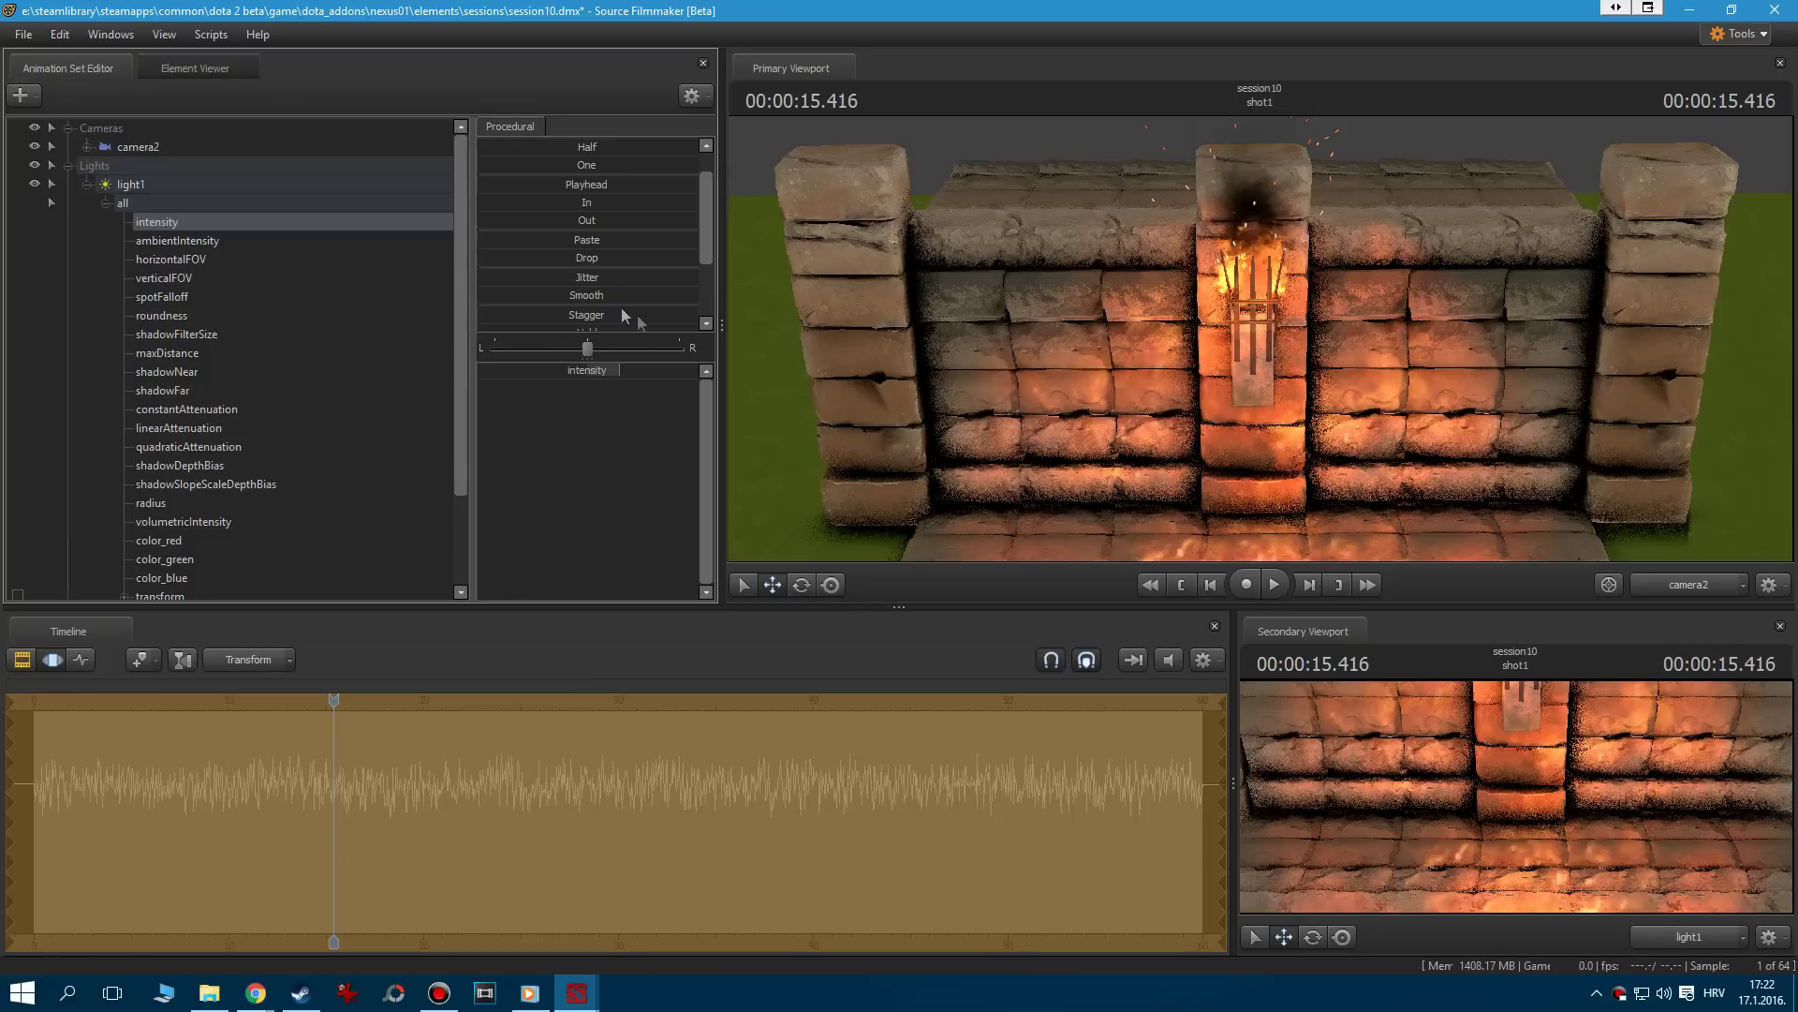
pyautogui.press('space')
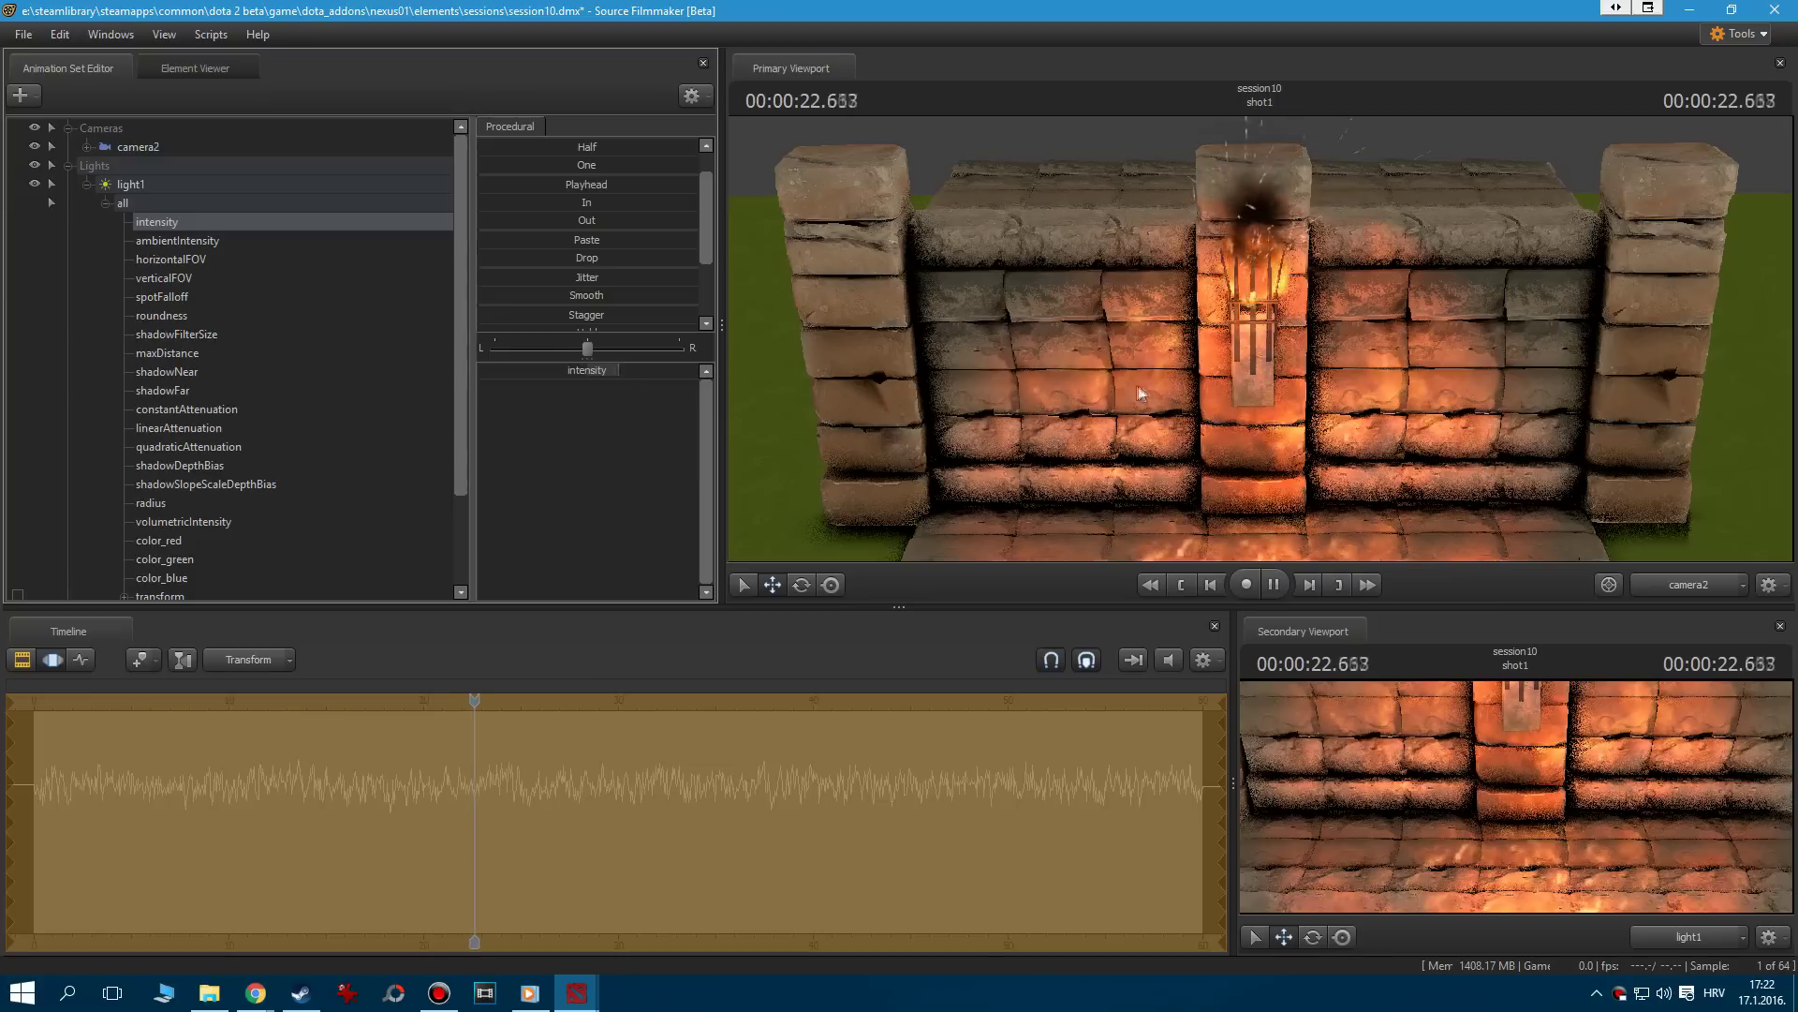
pyautogui.press('space')
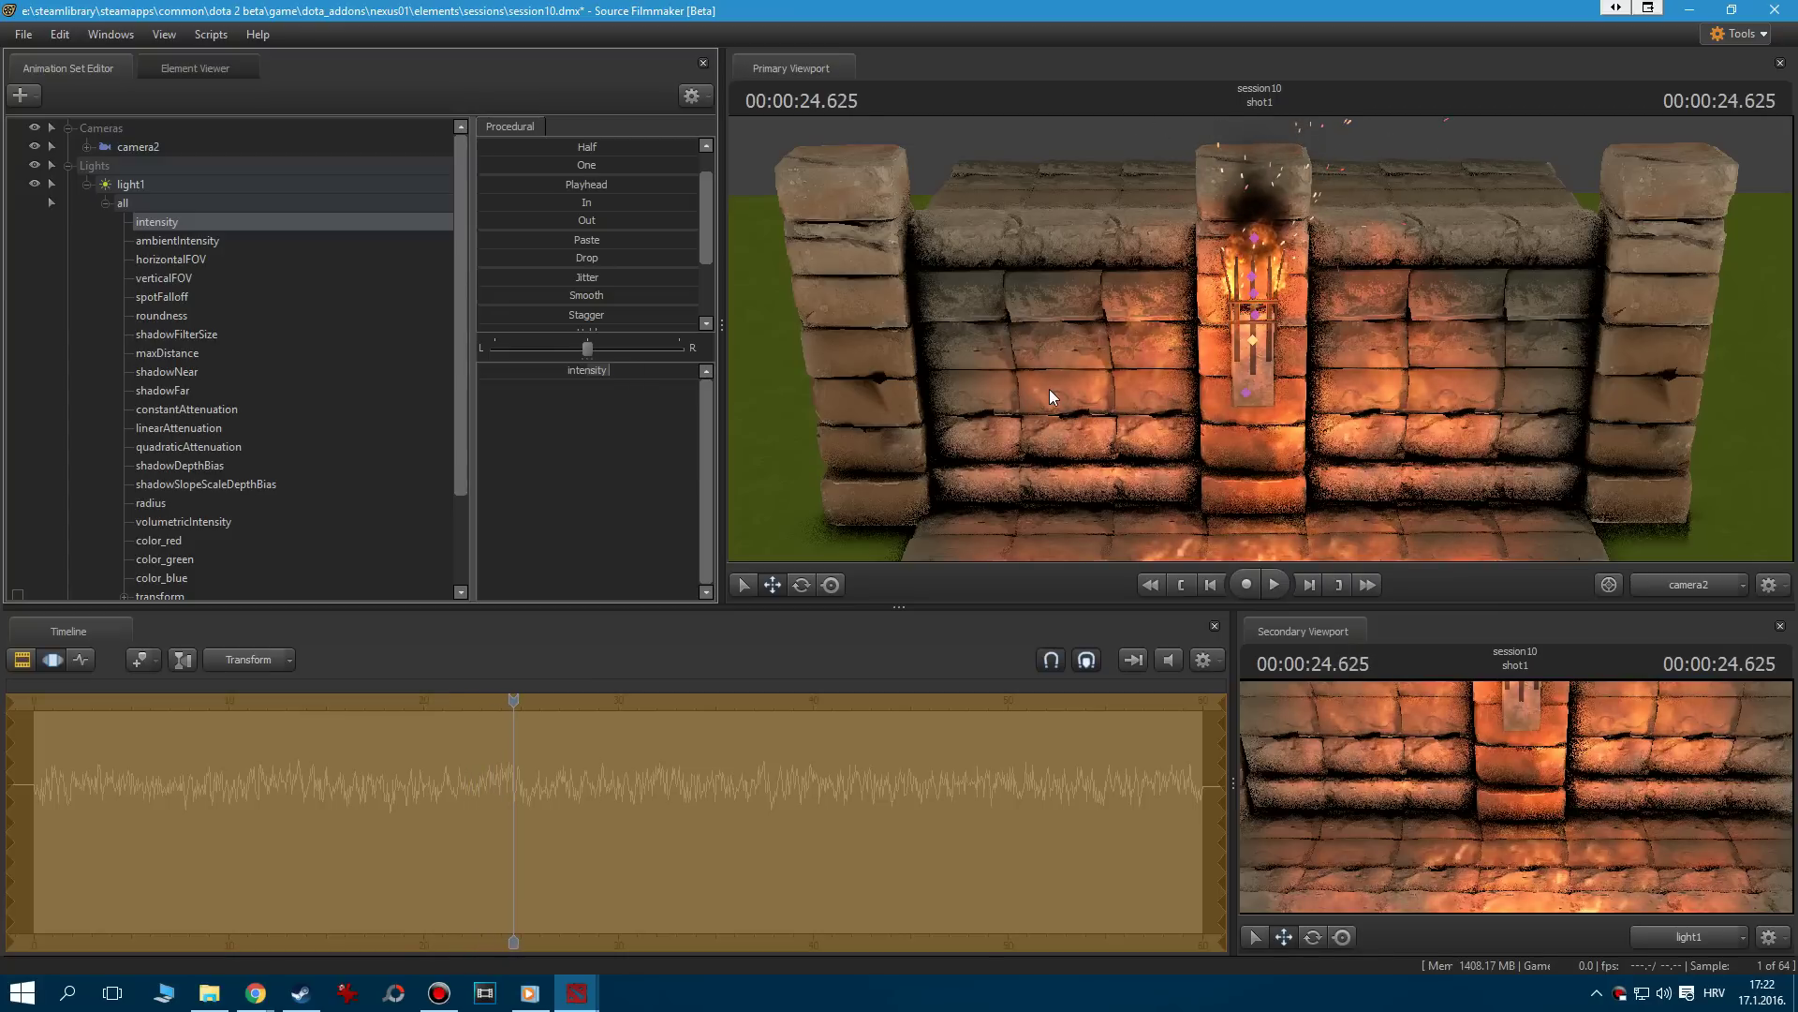
pyautogui.click(80, 182)
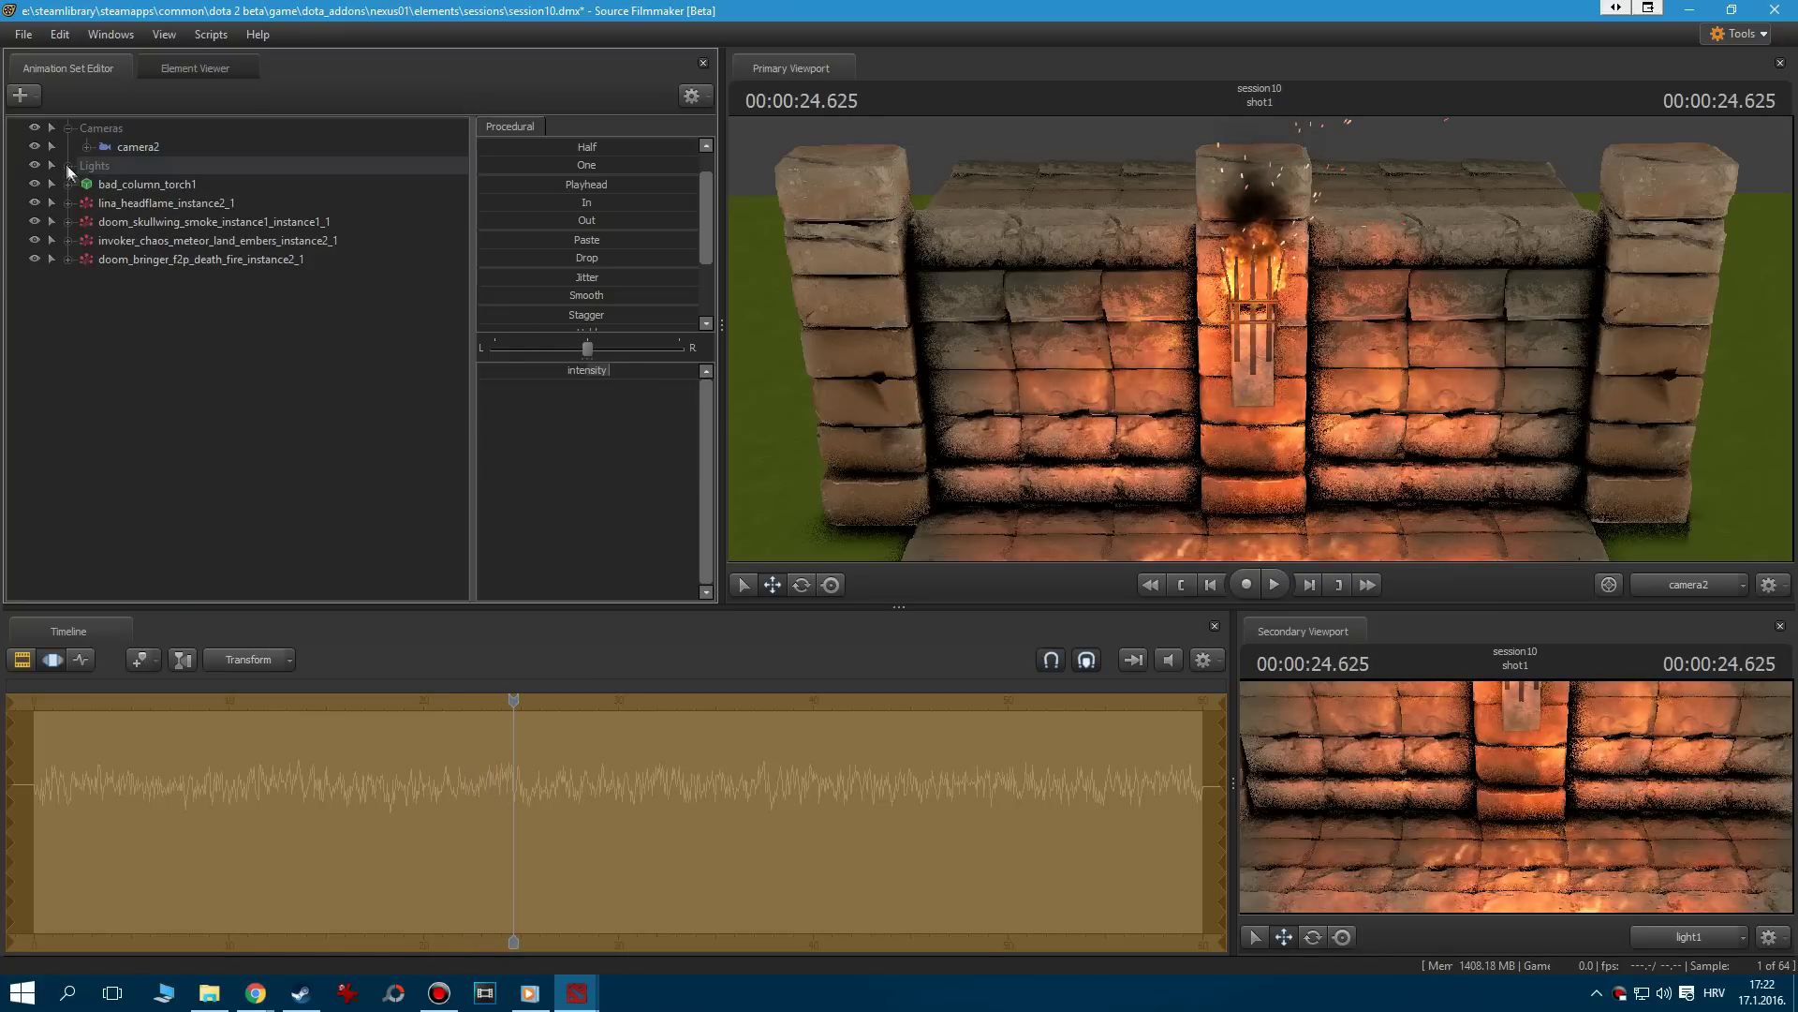